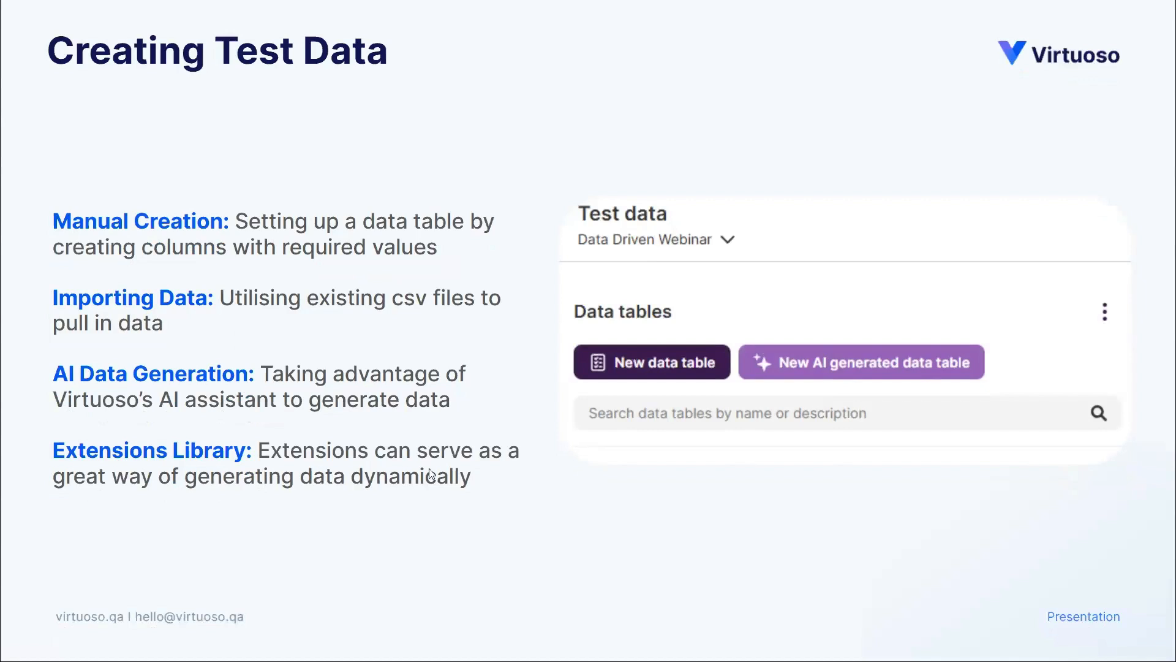
# Switch to Virtuoso in the browser and open the First journey of the NLP goal in the Data Driven Webinar project
pyautogui.hotkey('alt', 'Tab')
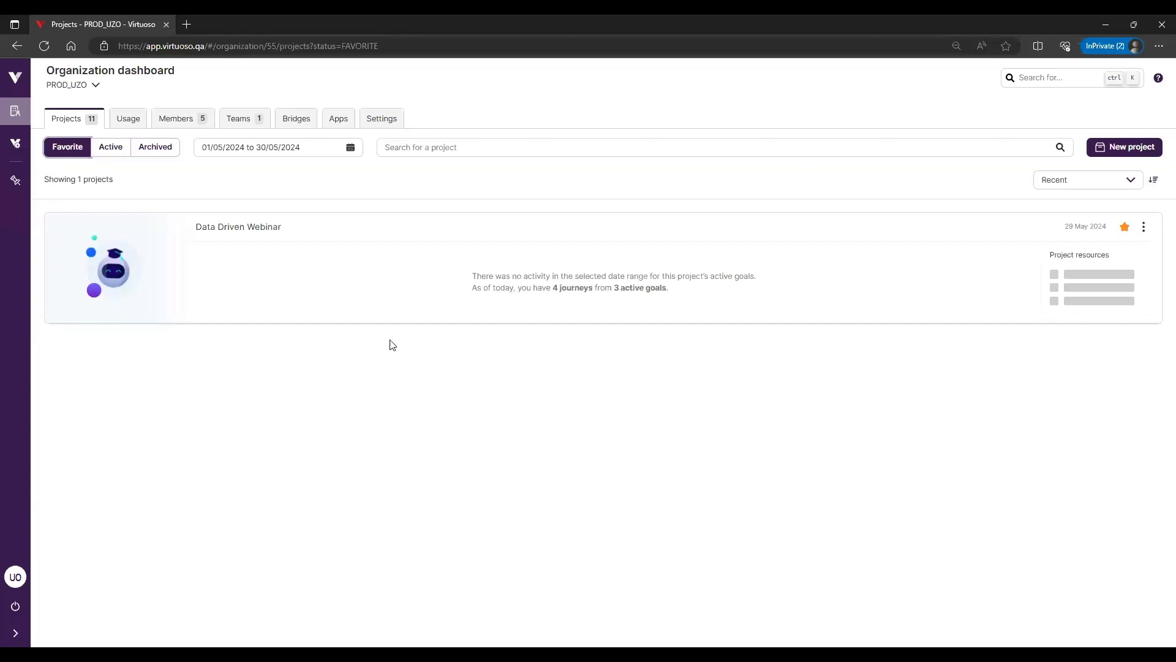
pyautogui.click(247, 228)
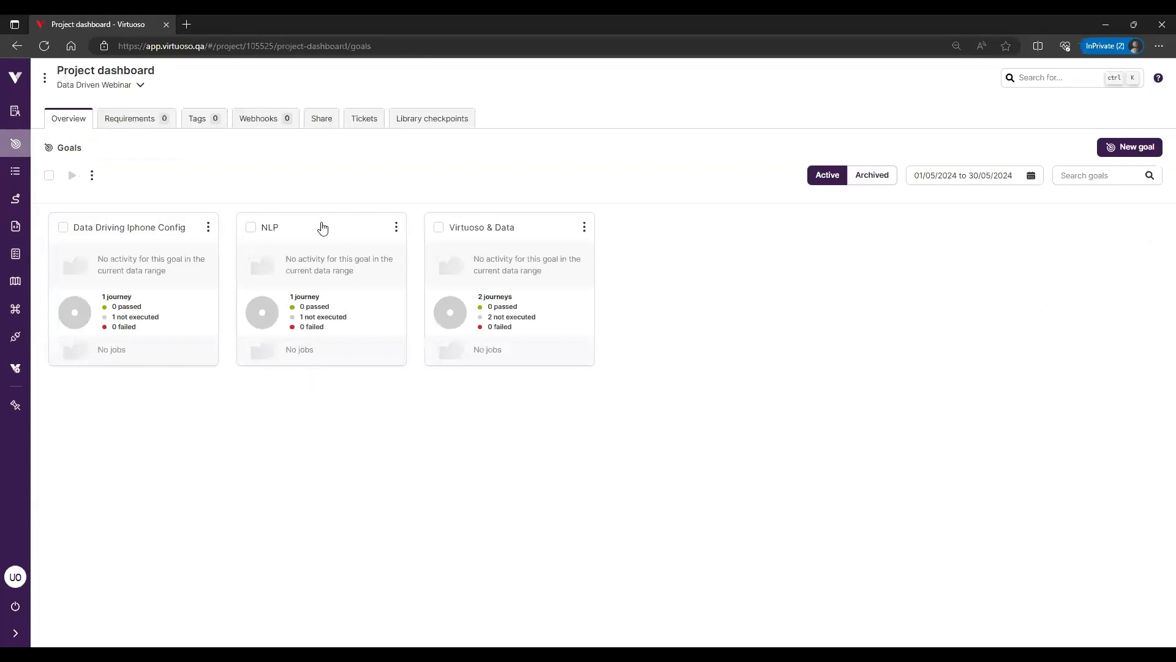
pyautogui.click(316, 233)
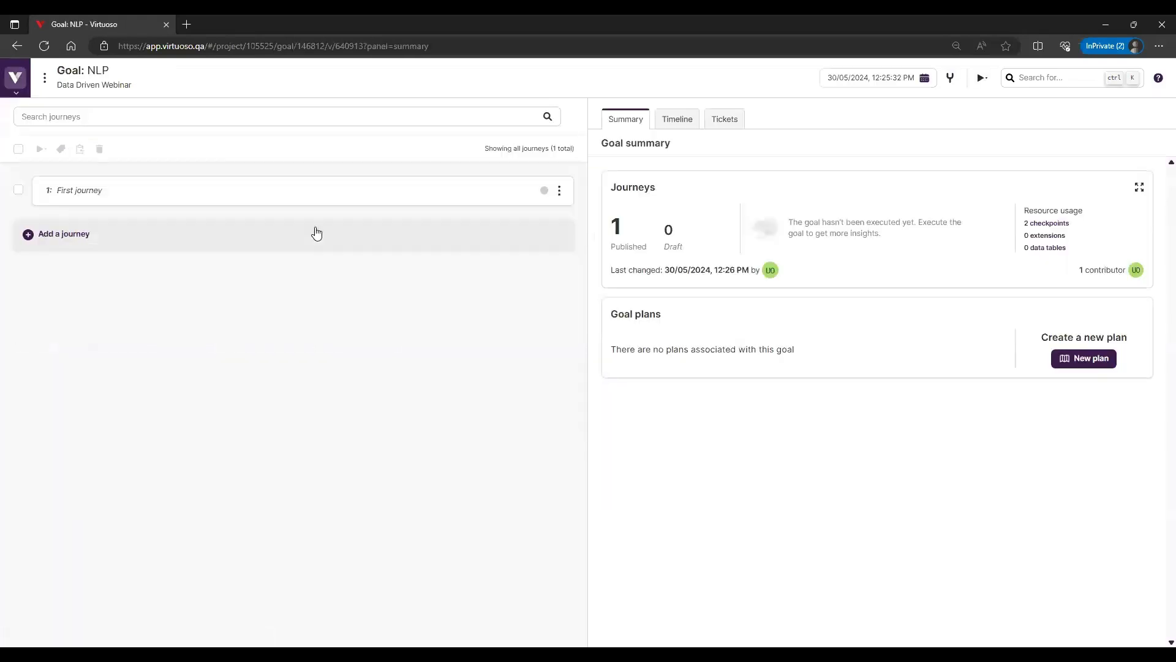
pyautogui.click(316, 196)
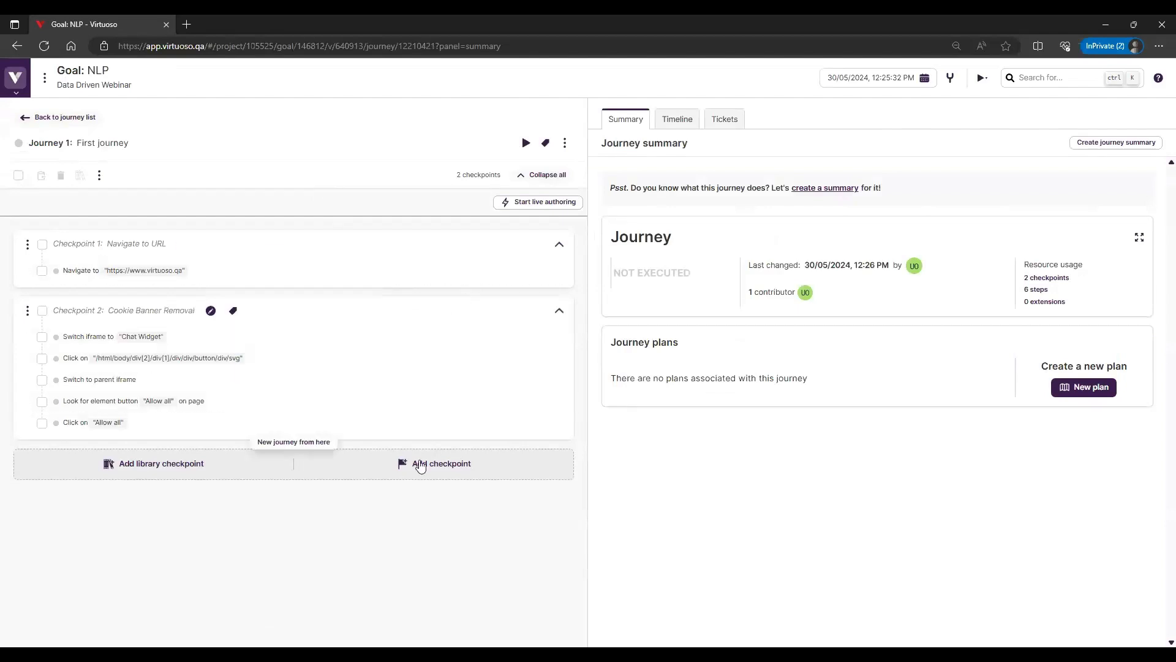
# Start live authoring for the journey, open the interactive preview and run the journey from the beginning
pyautogui.click(560, 203)
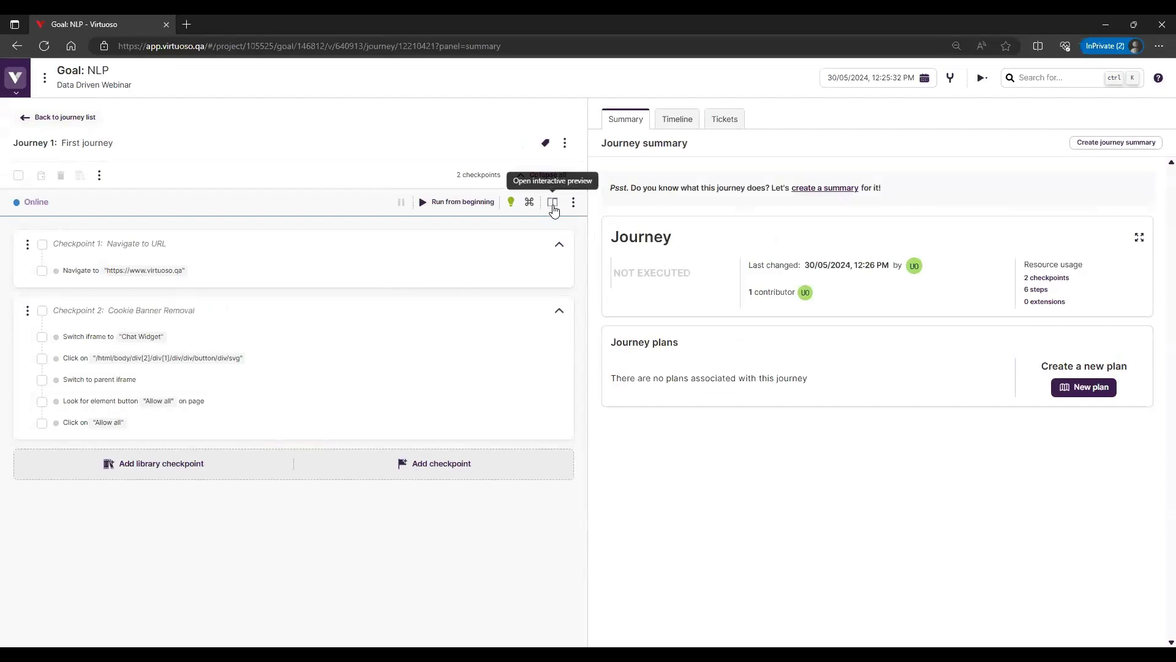
pyautogui.click(553, 204)
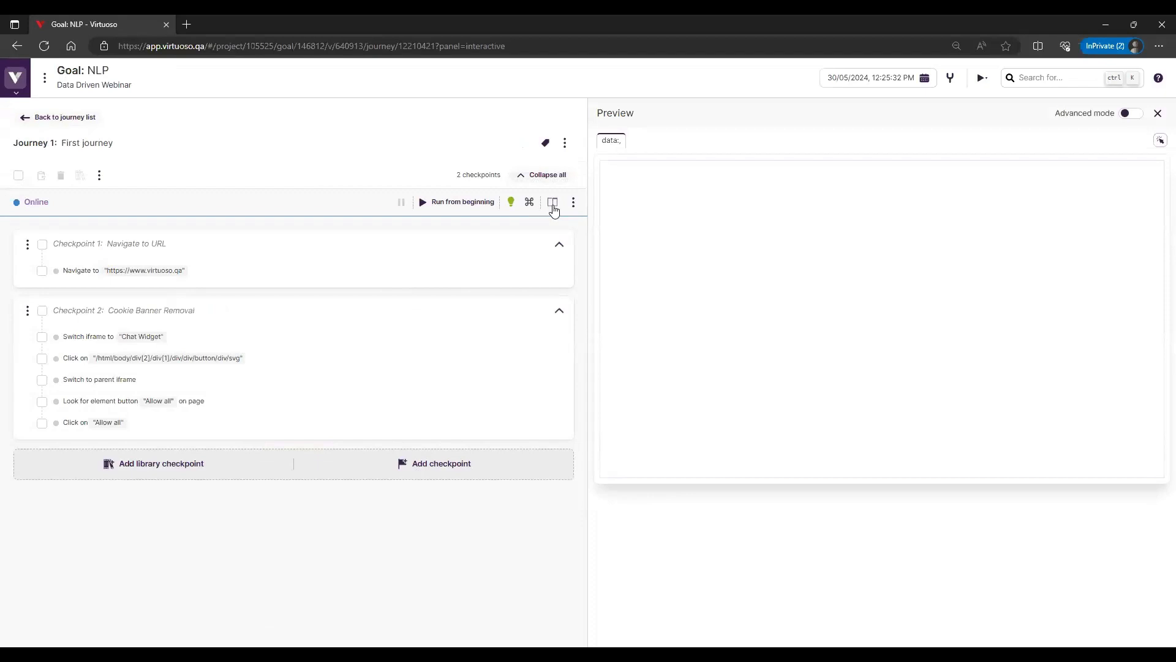
pyautogui.click(453, 203)
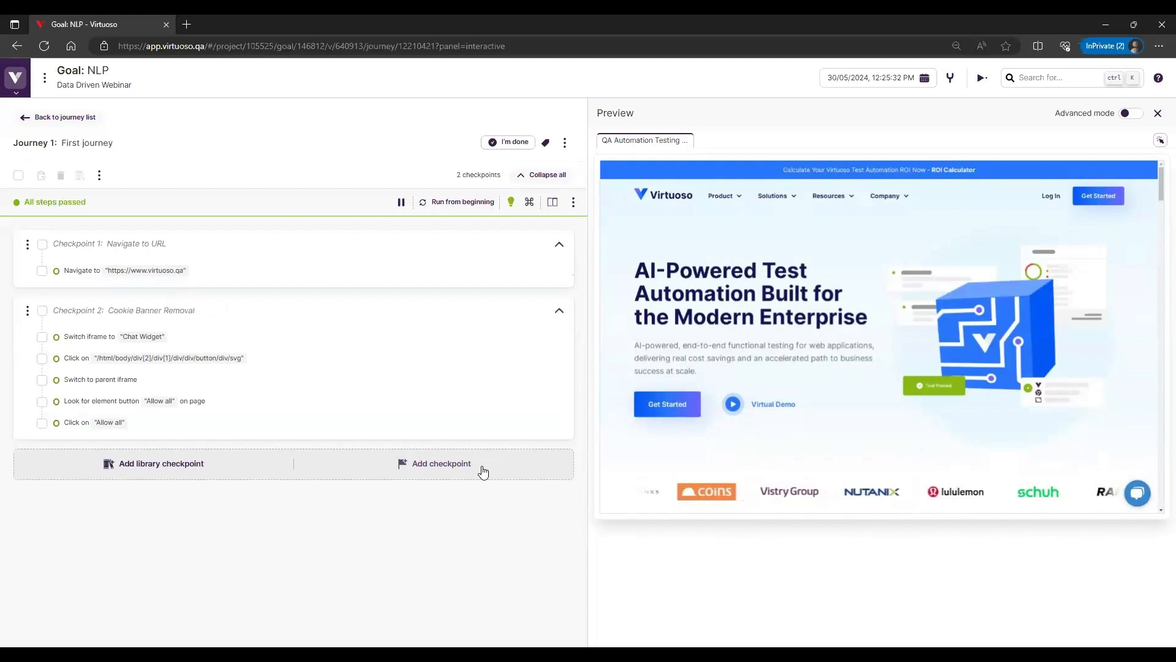
# Add a new checkpoint titled "Get Started" at the end of the journey
pyautogui.click(415, 464)
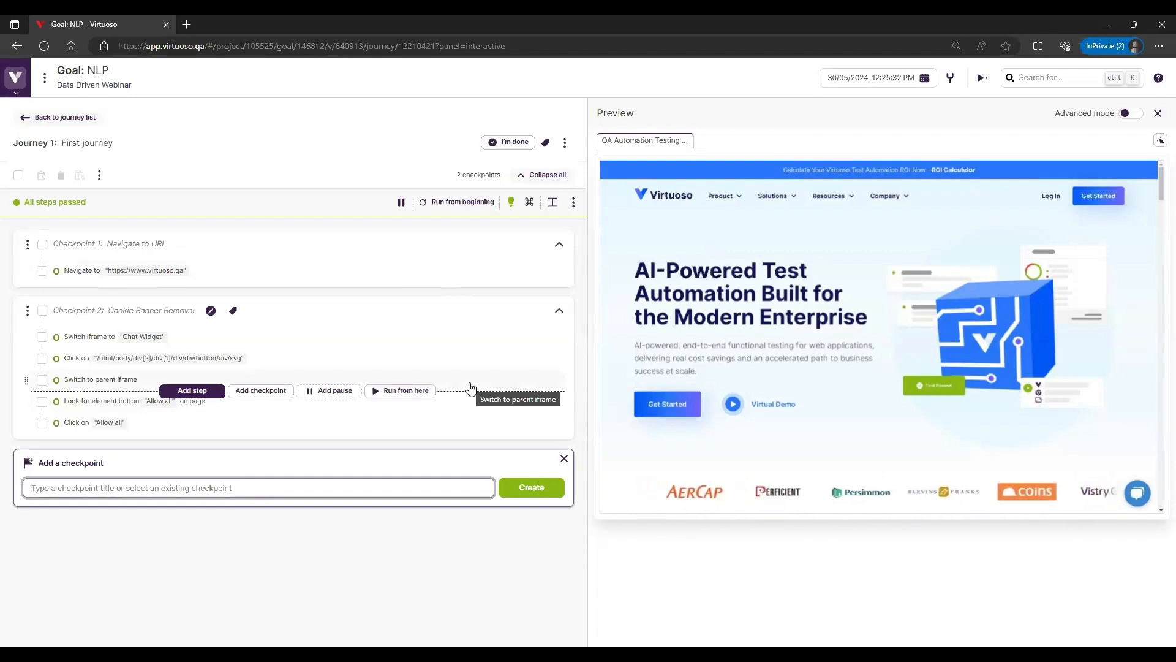
pyautogui.write('G')
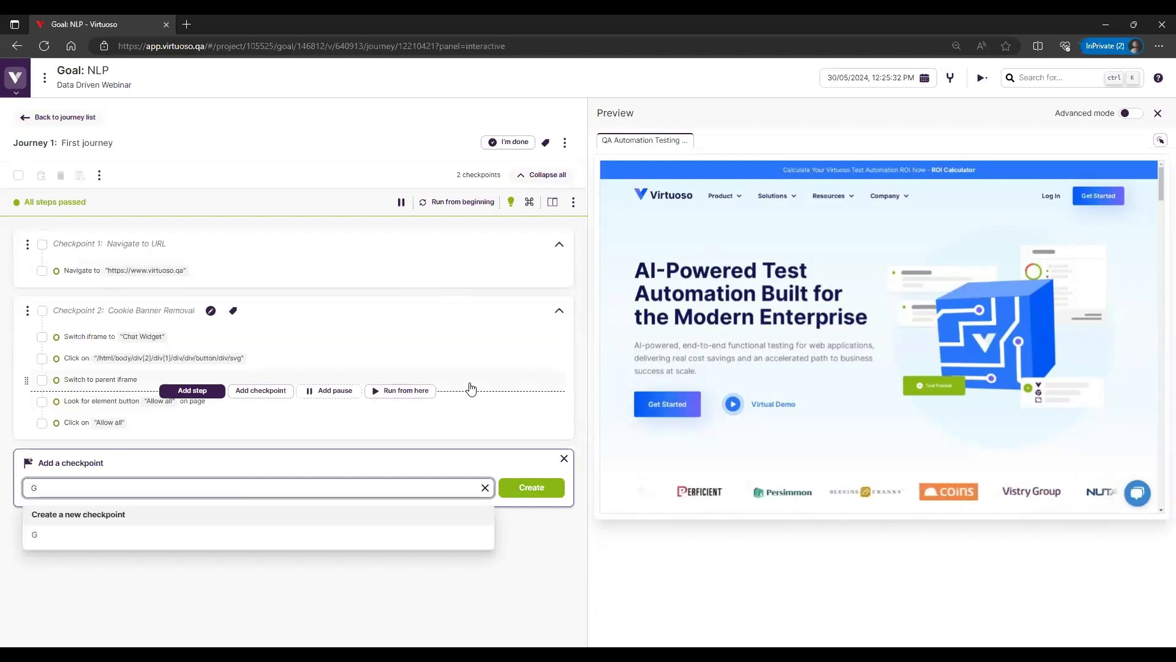
pyautogui.write('et Started')
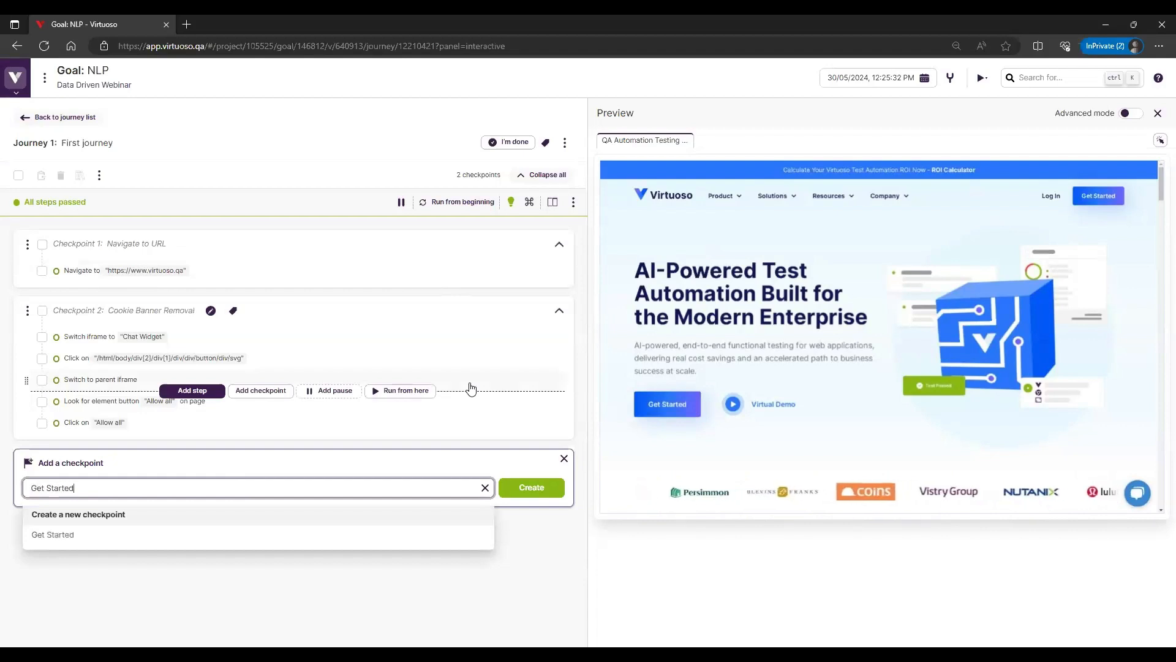
pyautogui.press('Return')
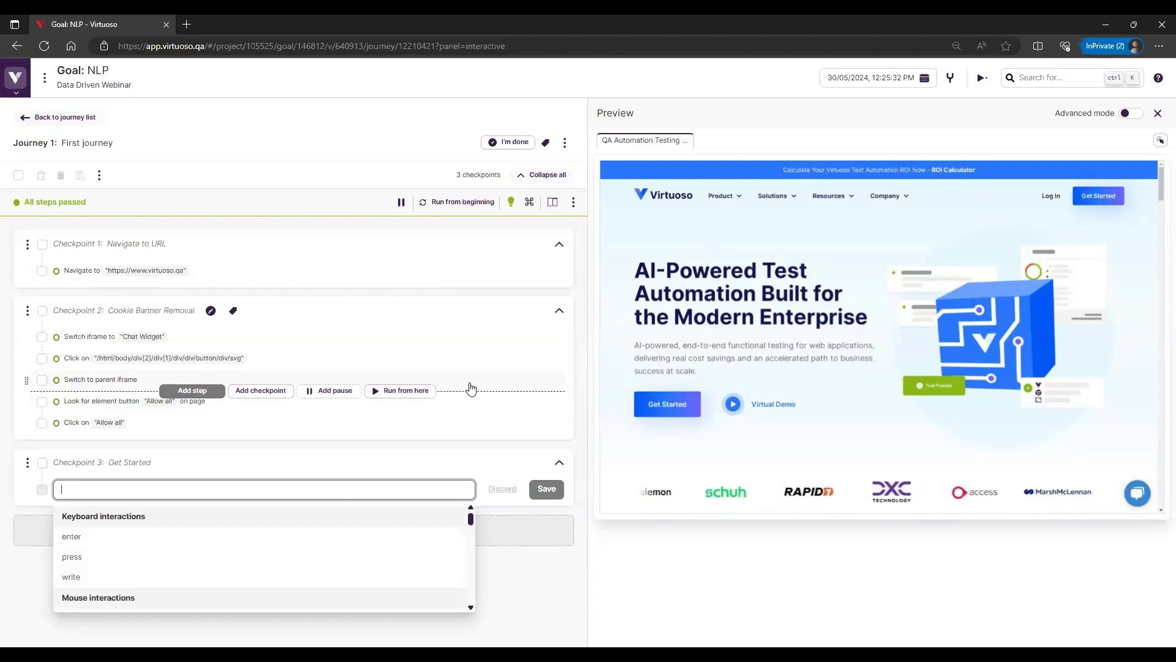
# Look up "Natural language syntax" in the Virtuoso Guide, review the Navigate and Click commands, and close the guide
pyautogui.click(1159, 80)
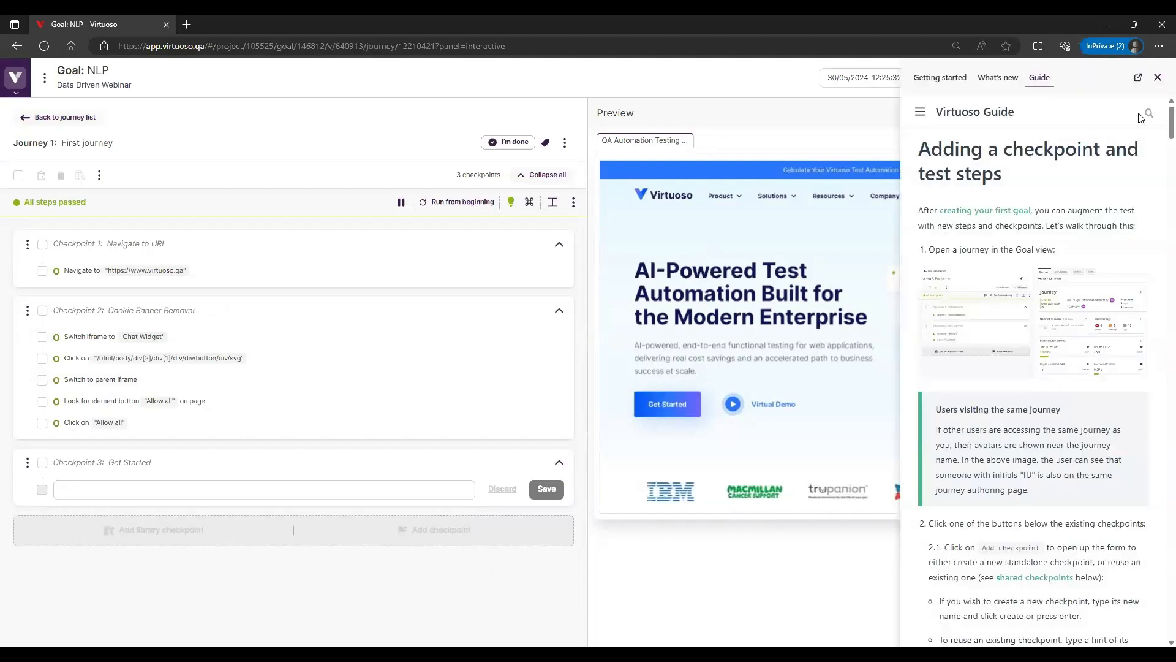
pyautogui.click(1144, 113)
pyautogui.write('Natural')
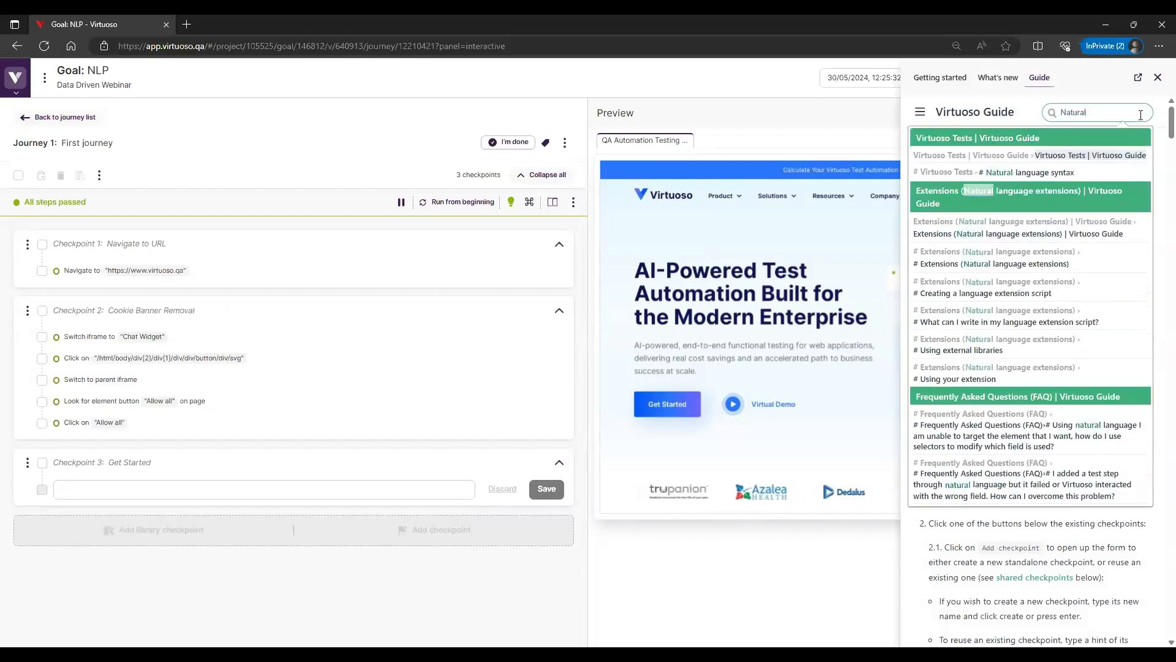
pyautogui.click(1042, 174)
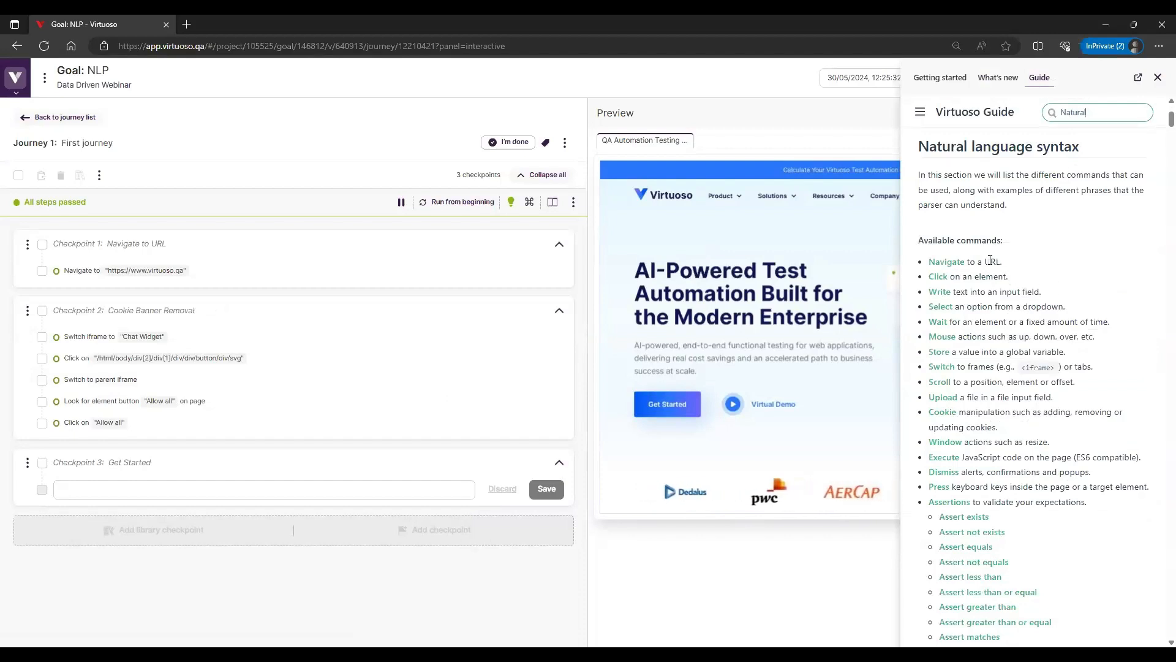
pyautogui.scroll(-2, 991, 260)
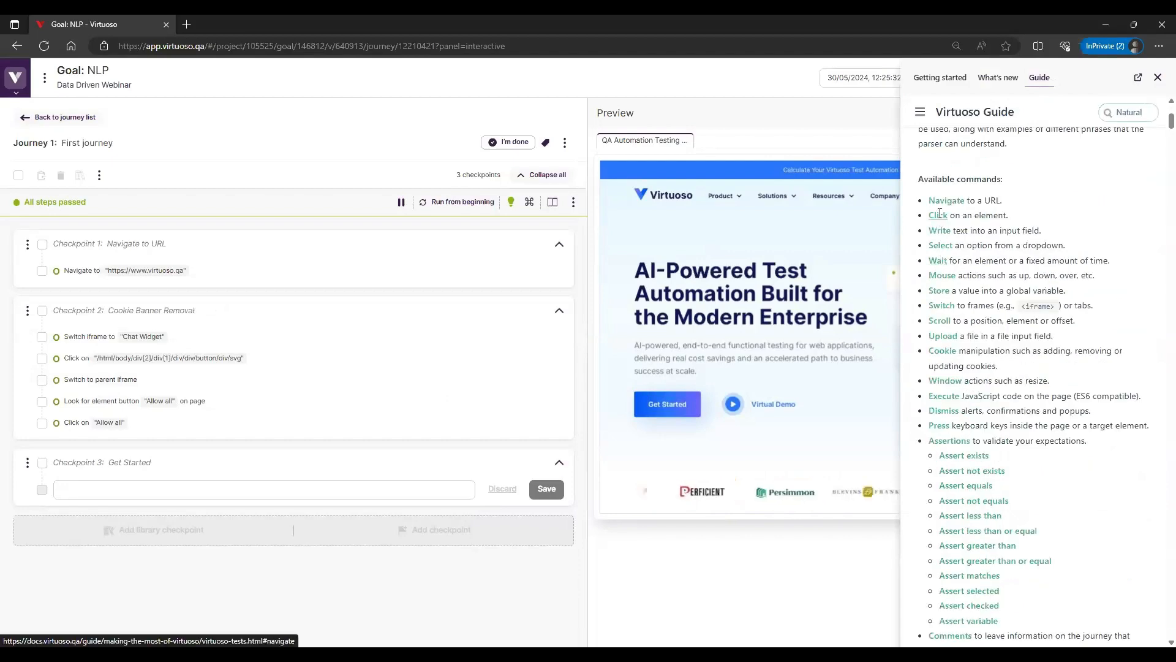
pyautogui.click(941, 179)
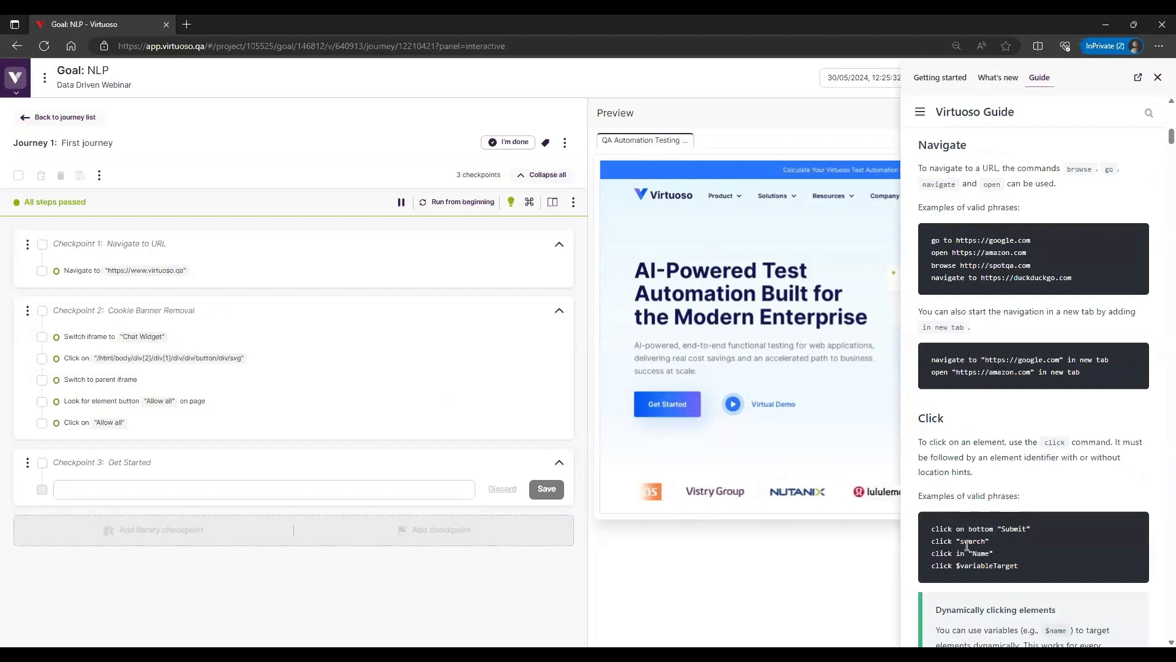
pyautogui.click(1158, 78)
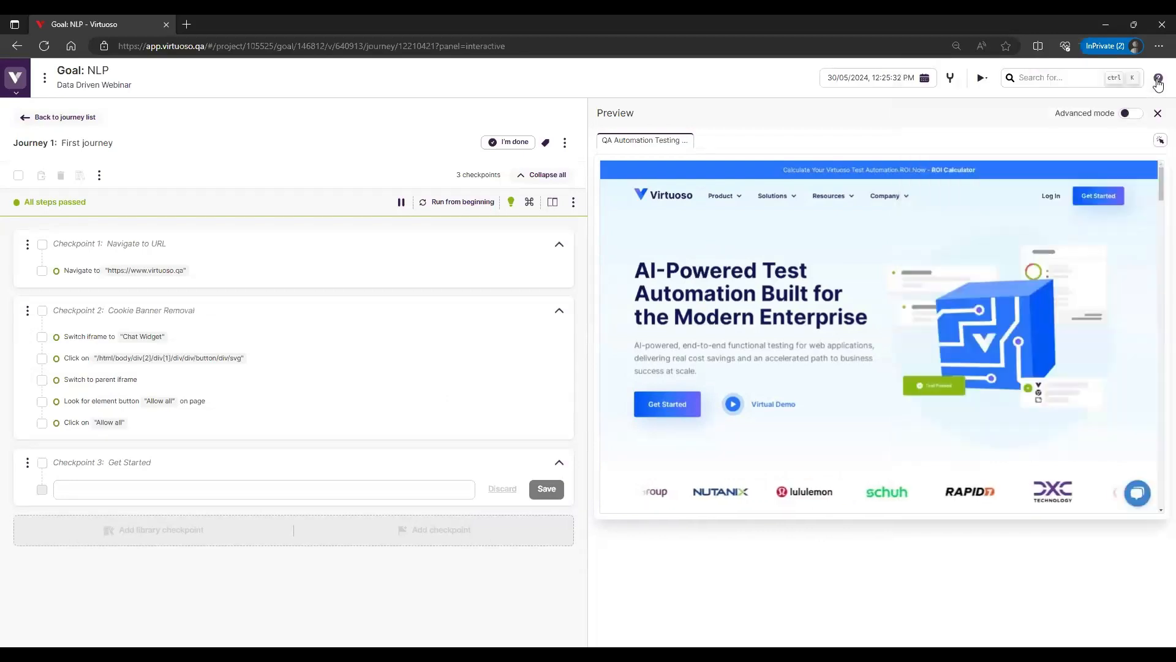
# Add the test step Look for "Get Started" to the Get Started checkpoint
pyautogui.click(119, 489)
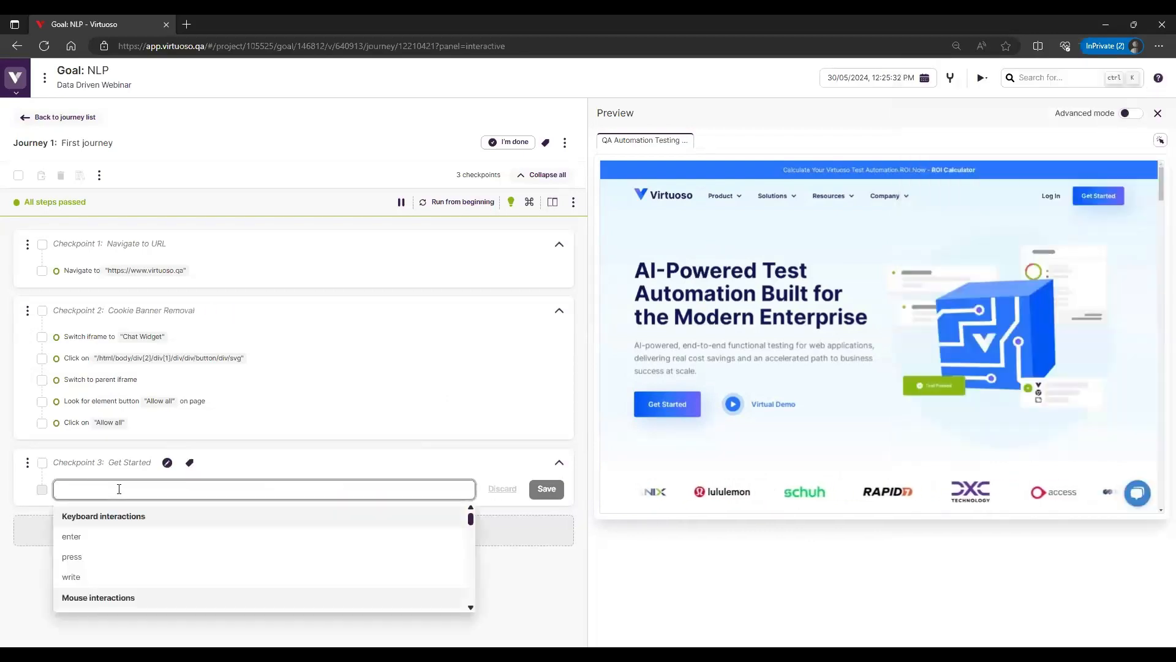
pyautogui.write('Look')
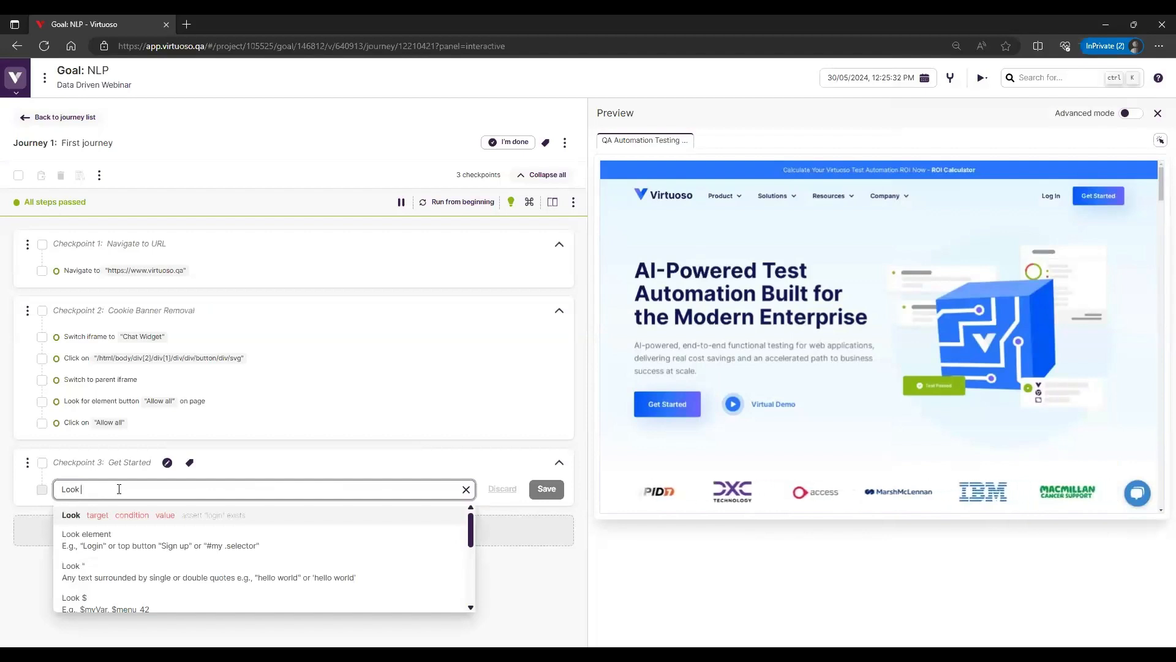
pyautogui.write('for')
pyautogui.write('"')
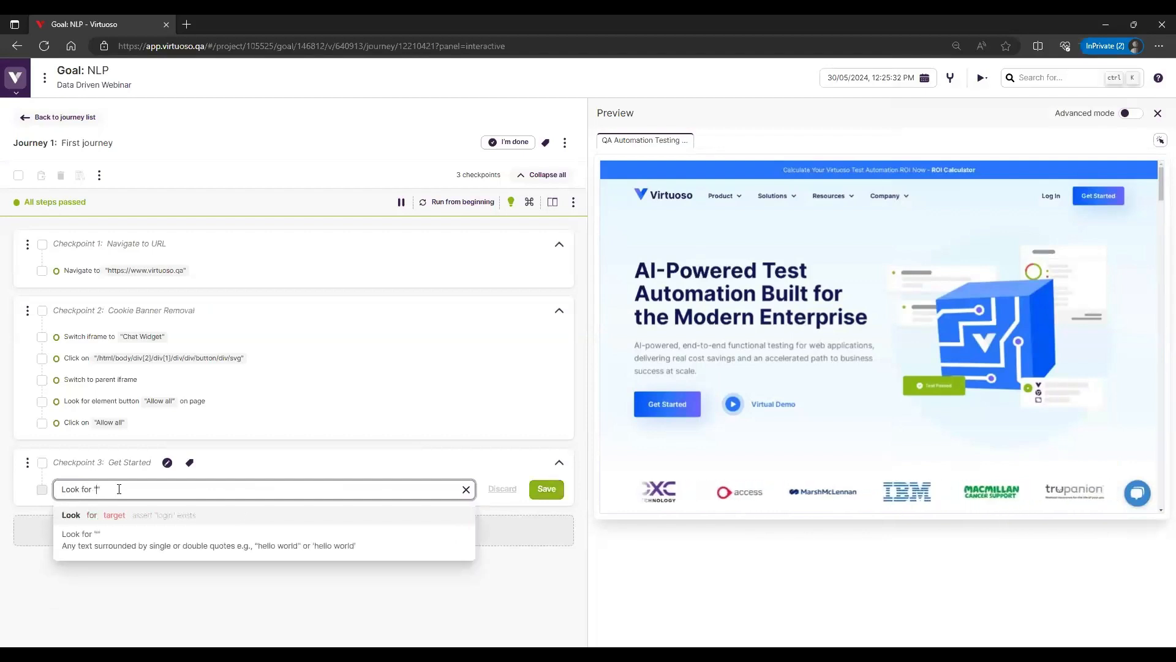
pyautogui.write('Get Started')
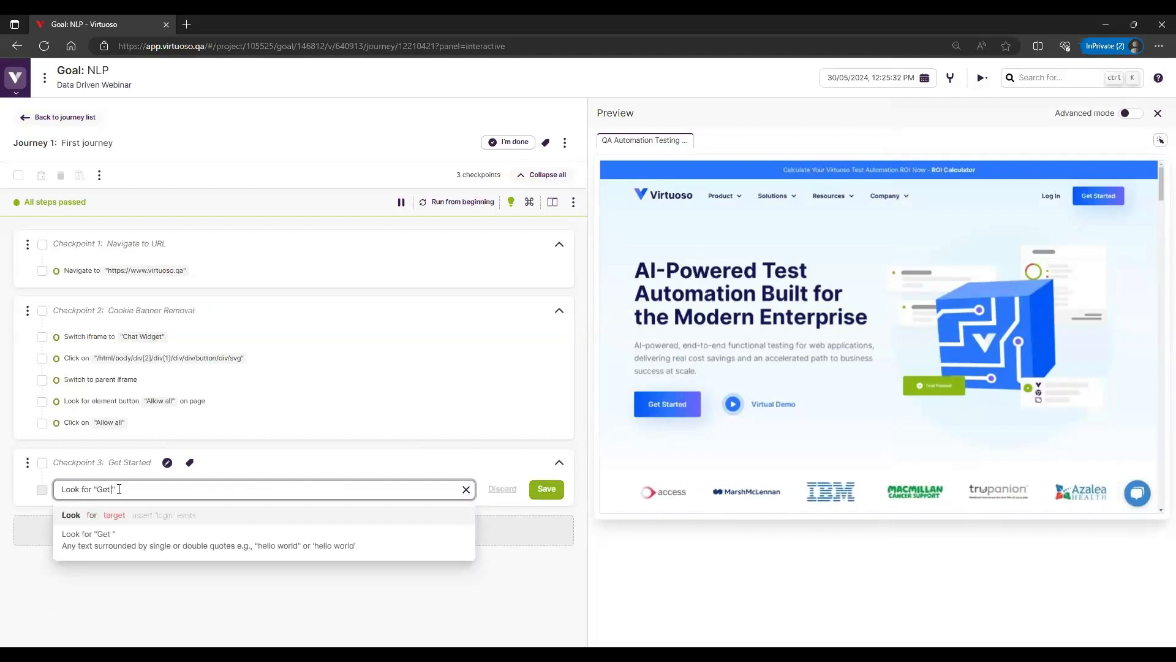
pyautogui.press('Return')
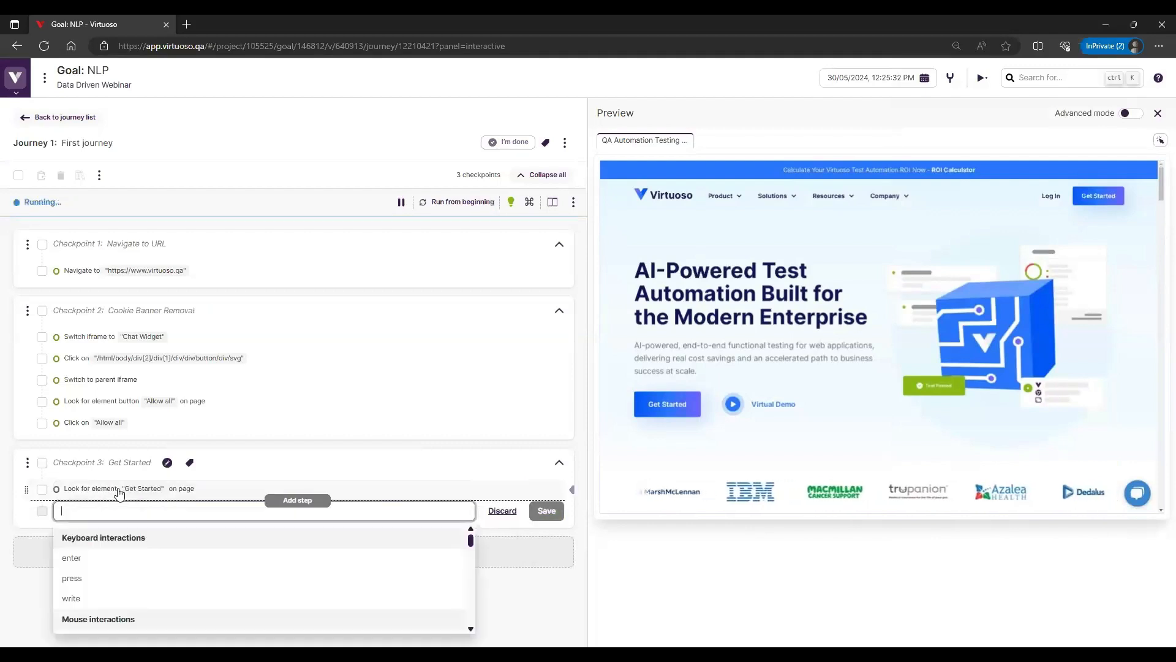
# Add the test step Click "Get Started" to the checkpoint and close the empty step entry that follows
pyautogui.write('Cli')
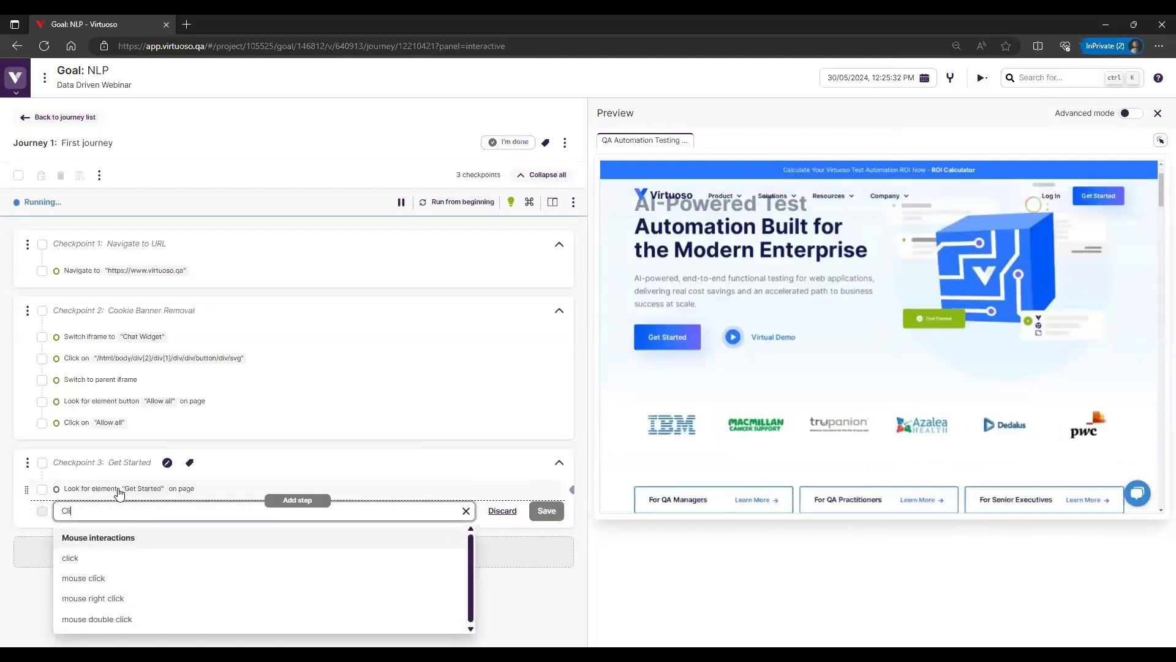
pyautogui.write('ck ""')
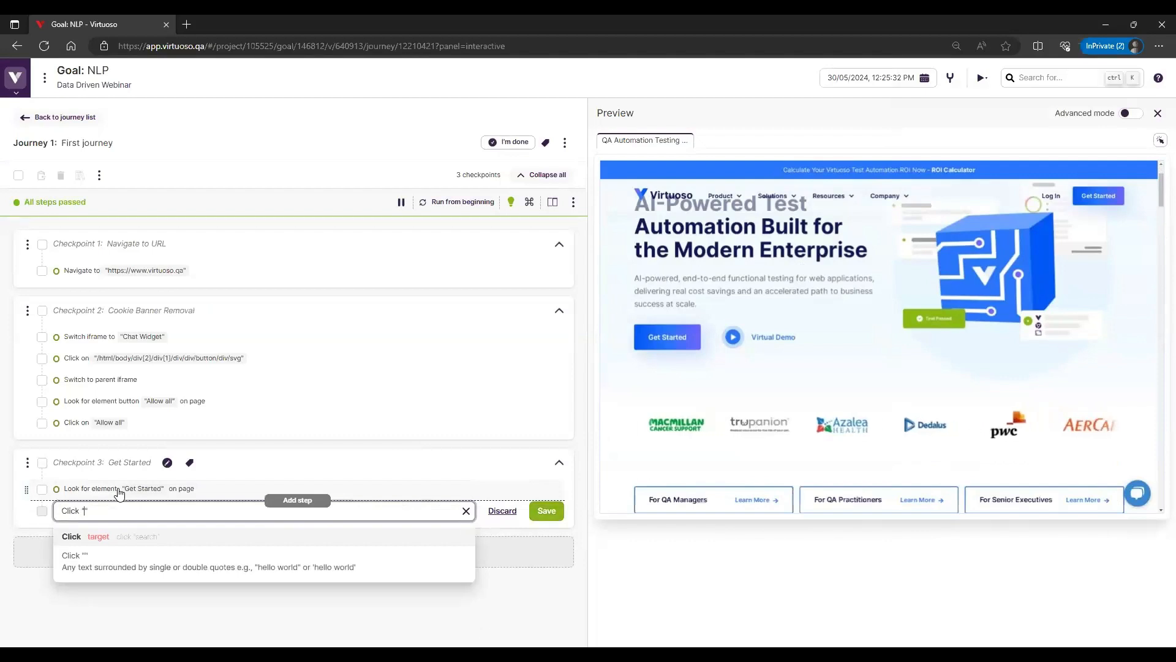
pyautogui.write('Get Started')
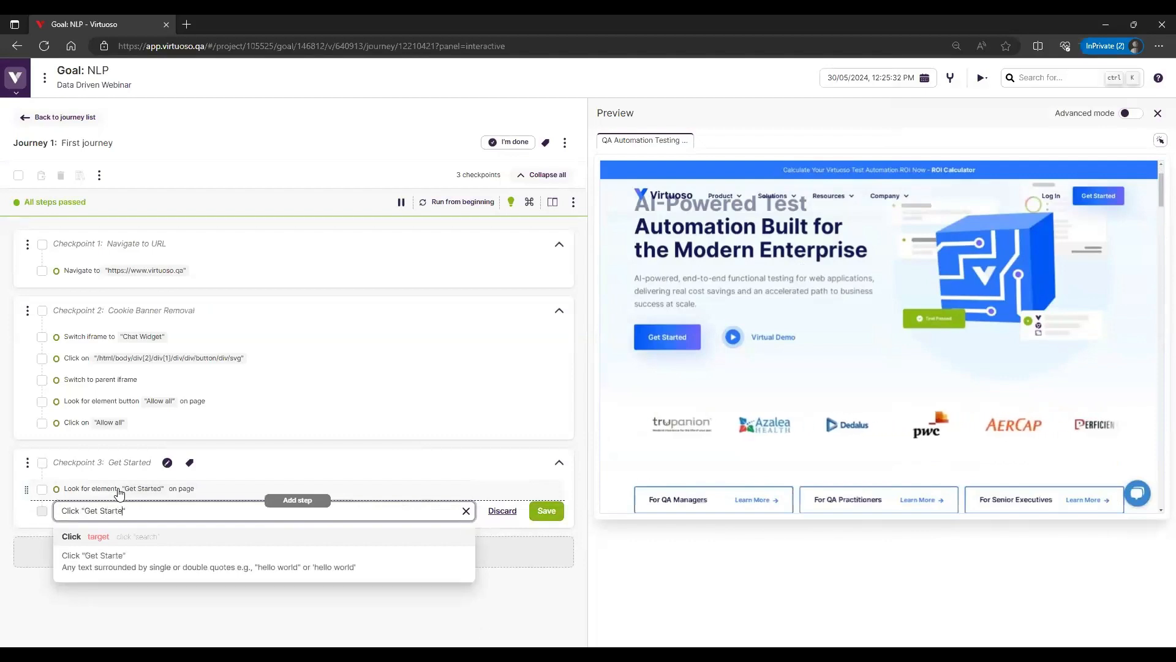
pyautogui.press('Return')
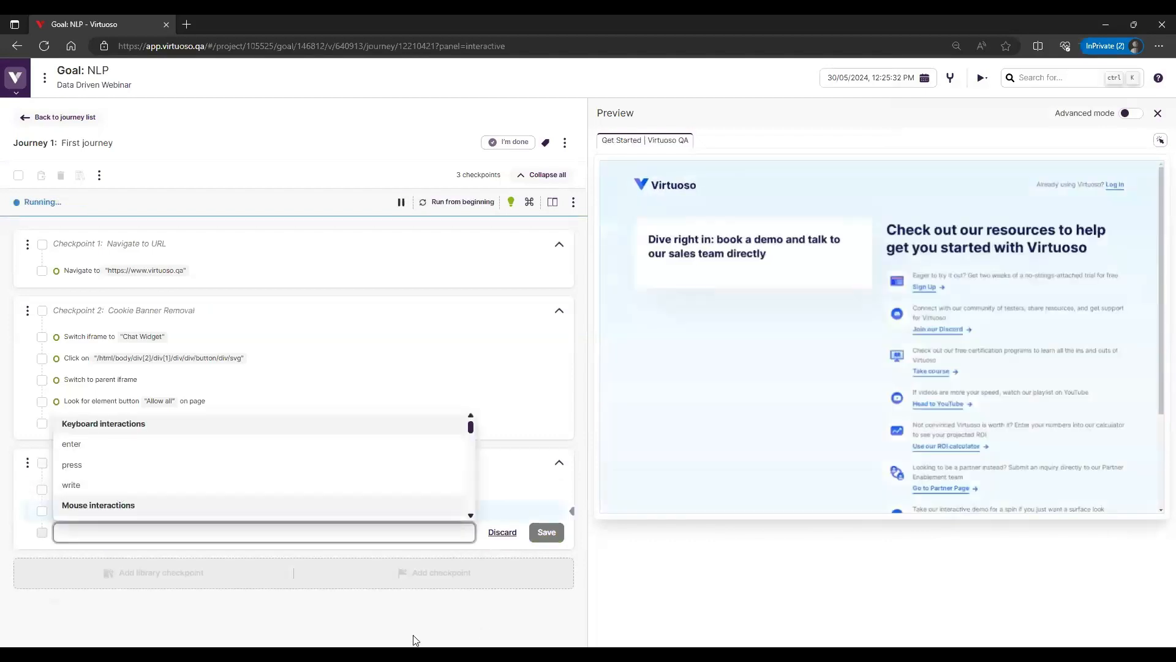
pyautogui.press('Escape')
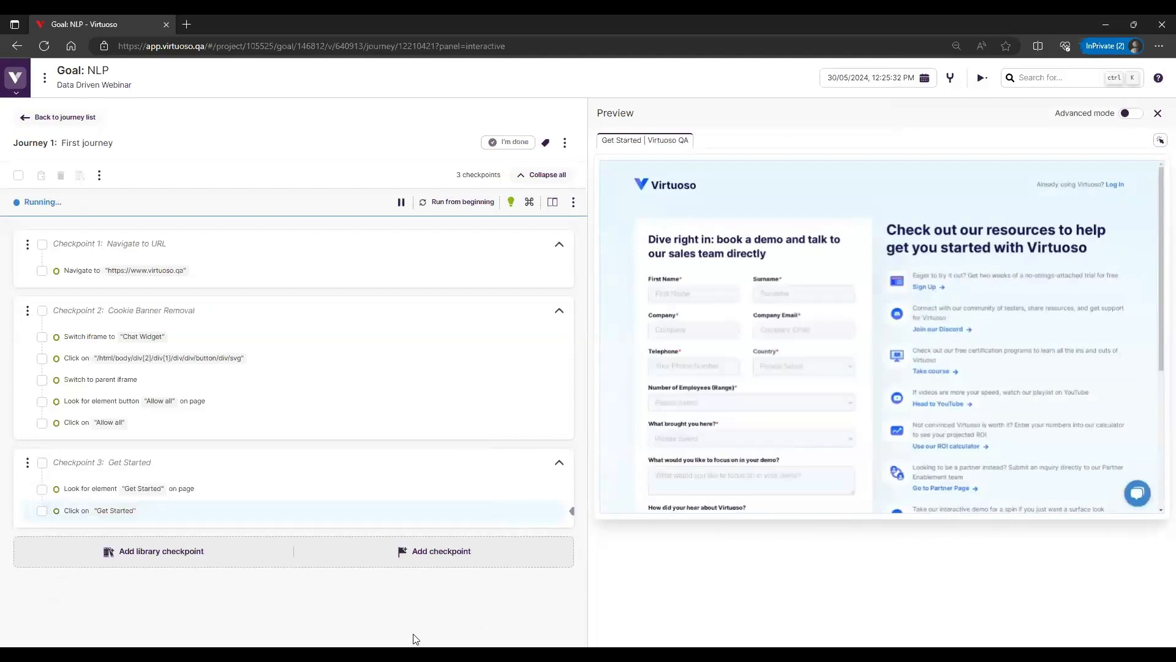
# Open the project's test data page in a new browser tab and switch to that tab
pyautogui.moveTo(528, 485)
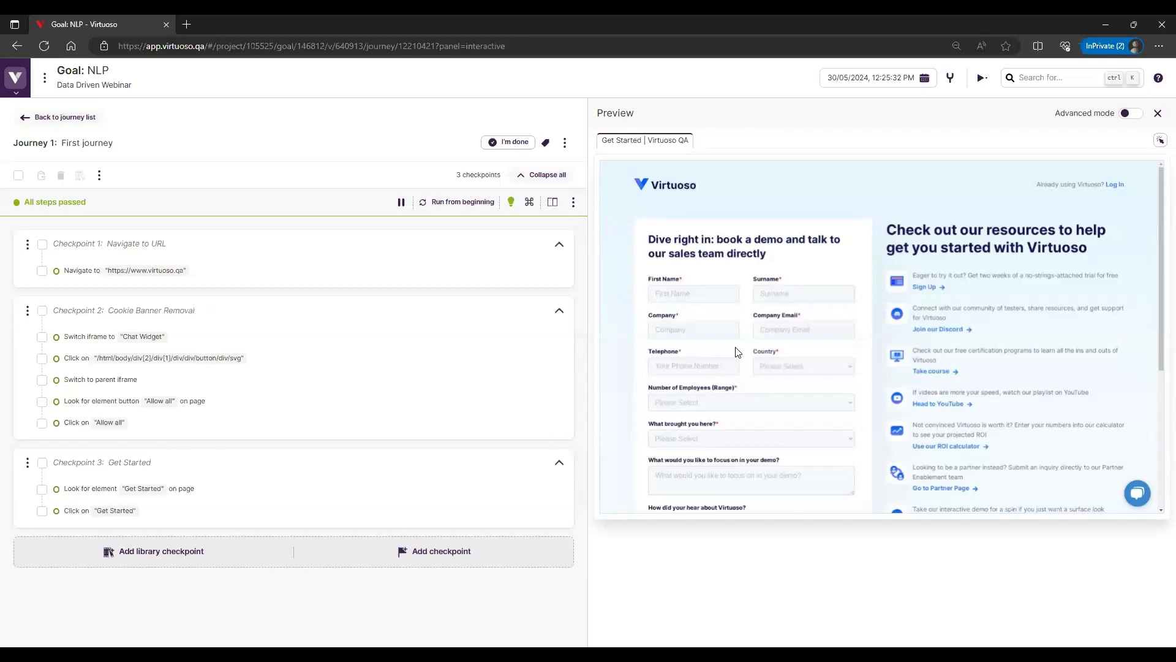
pyautogui.click(17, 78)
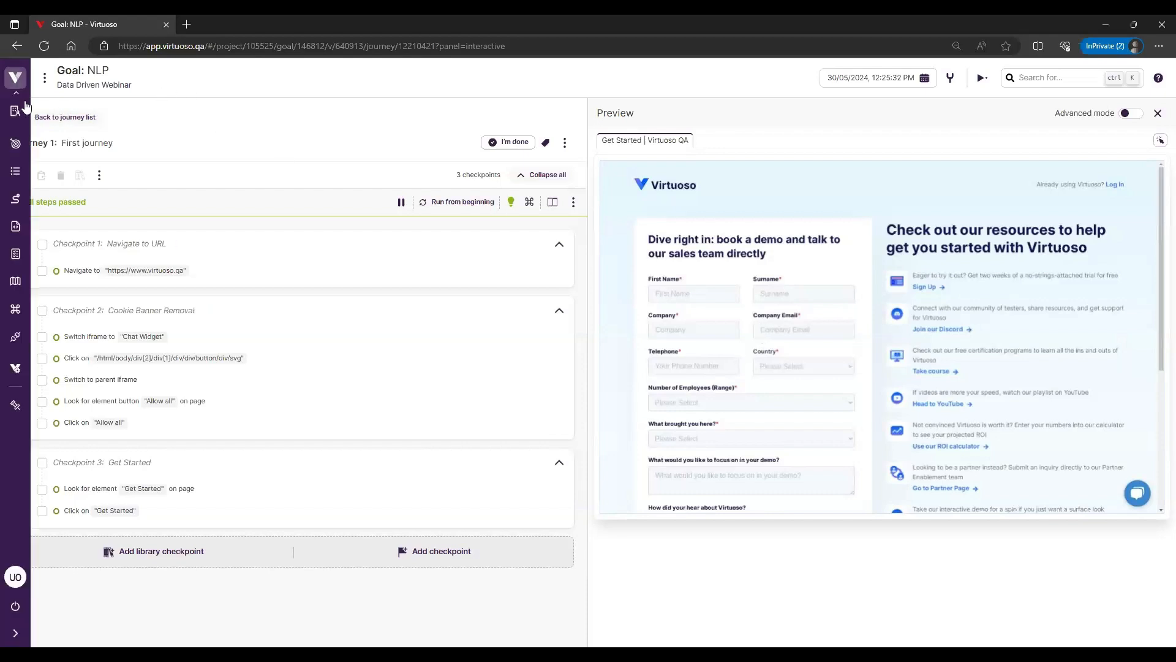
pyautogui.rightClick(11, 250)
pyautogui.click(49, 268)
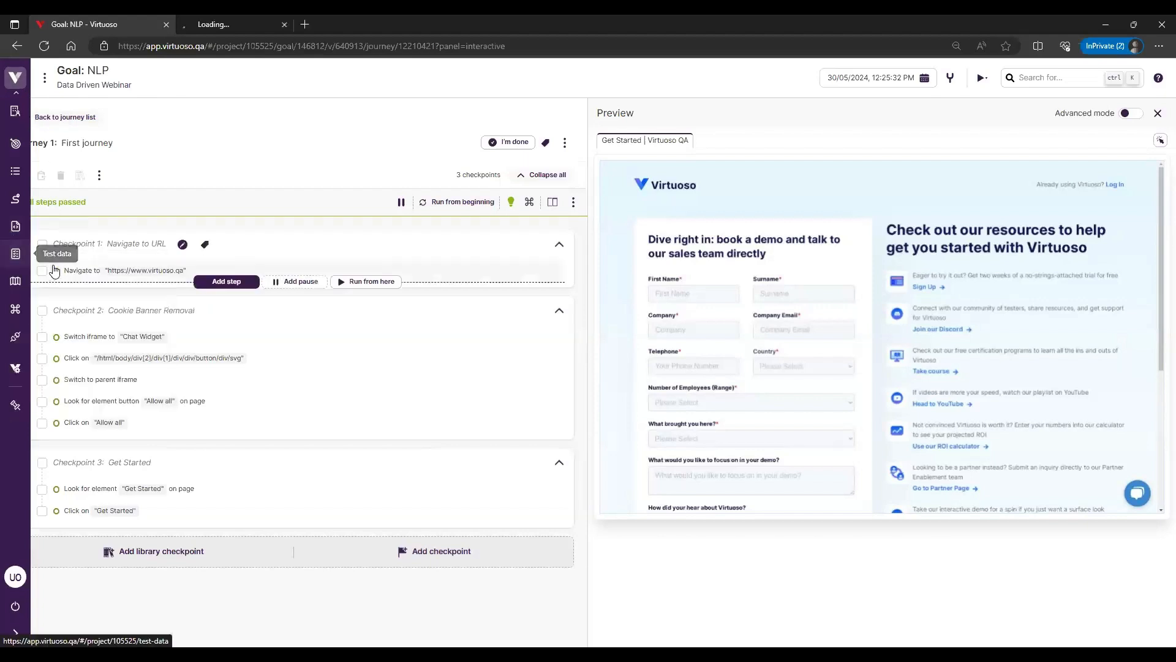
pyautogui.click(247, 16)
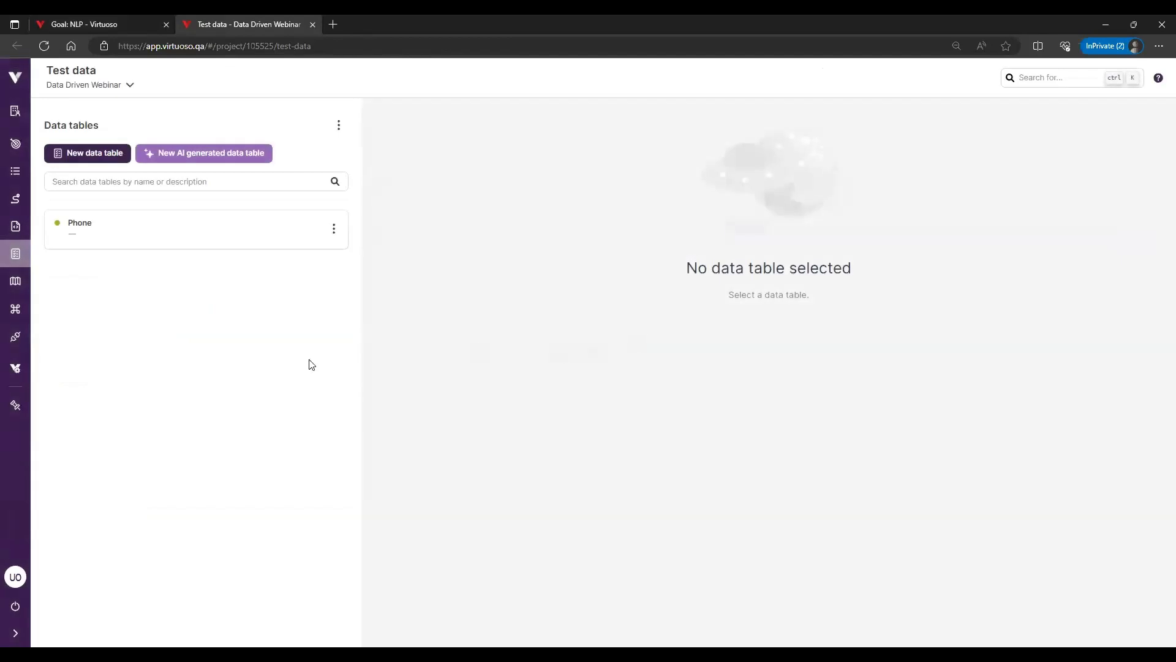
# Create a new test data table named "User Details" without a description or imported file
pyautogui.click(108, 157)
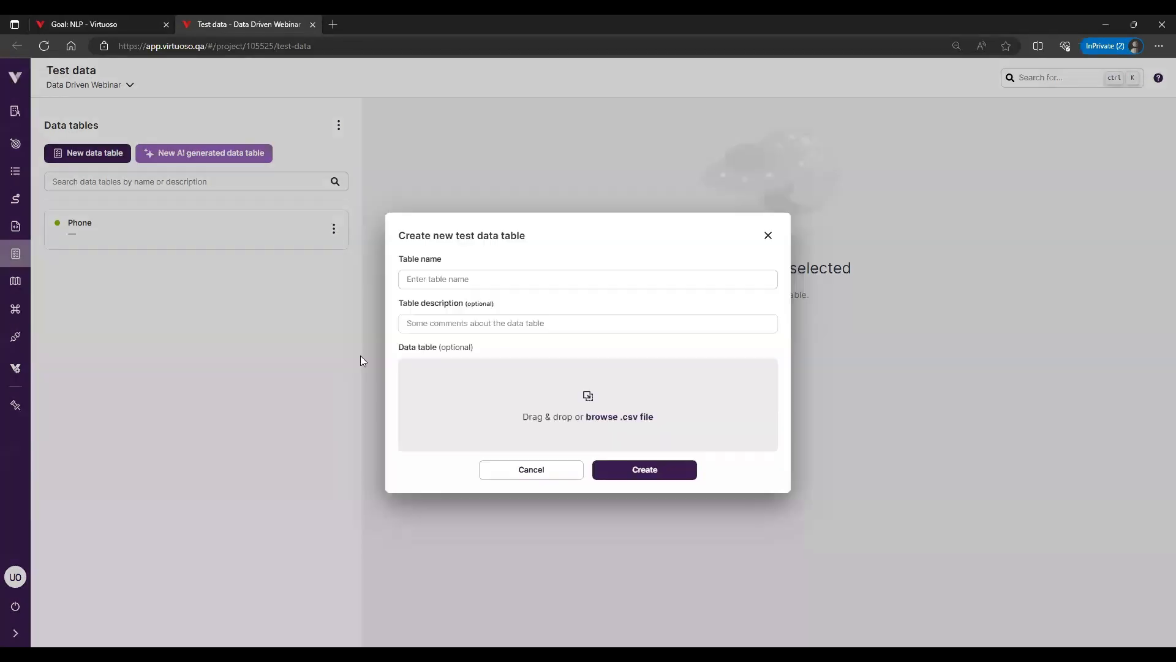
pyautogui.click(473, 282)
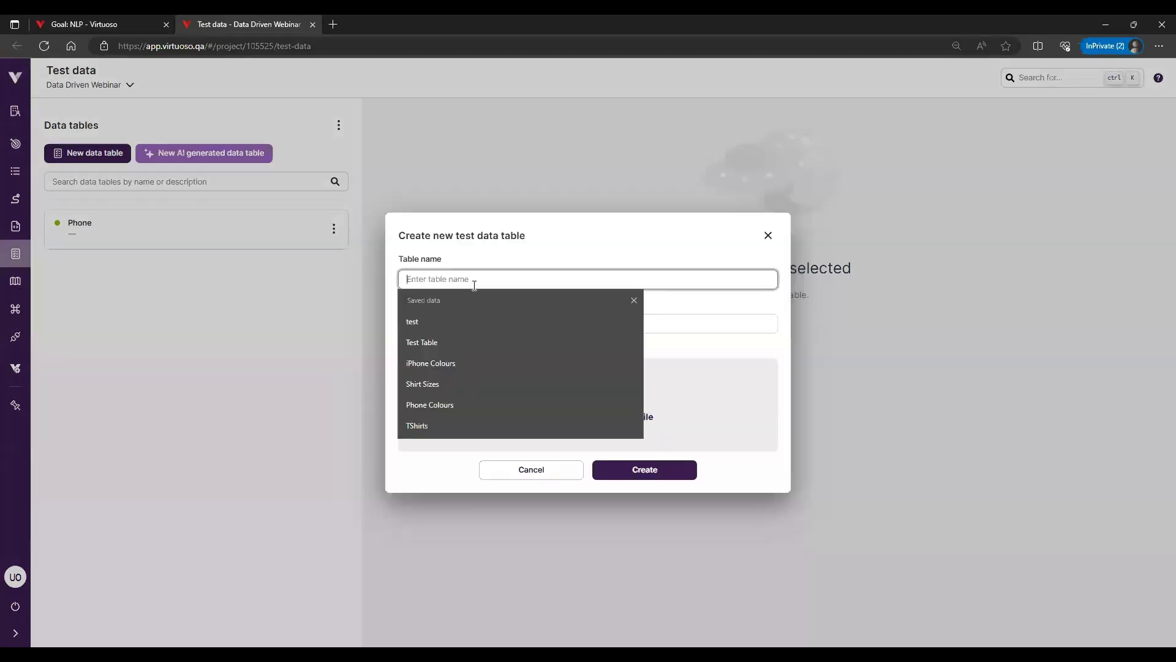
pyautogui.write('u')
pyautogui.press('BackSpace')
pyautogui.write('User Details')
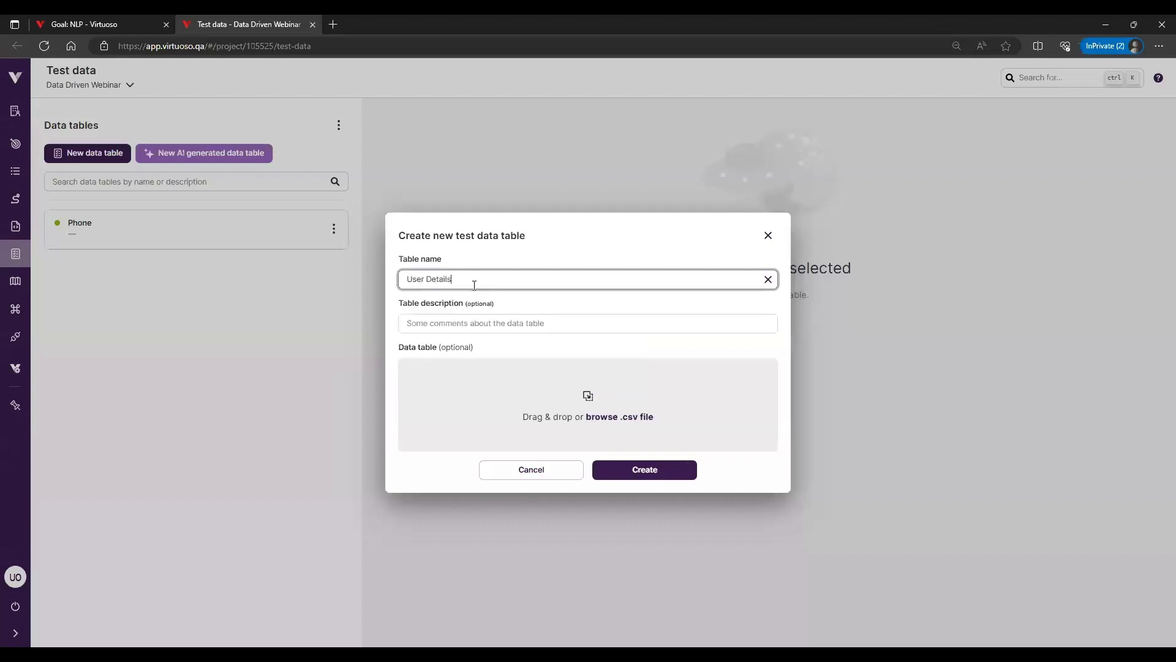
pyautogui.click(664, 475)
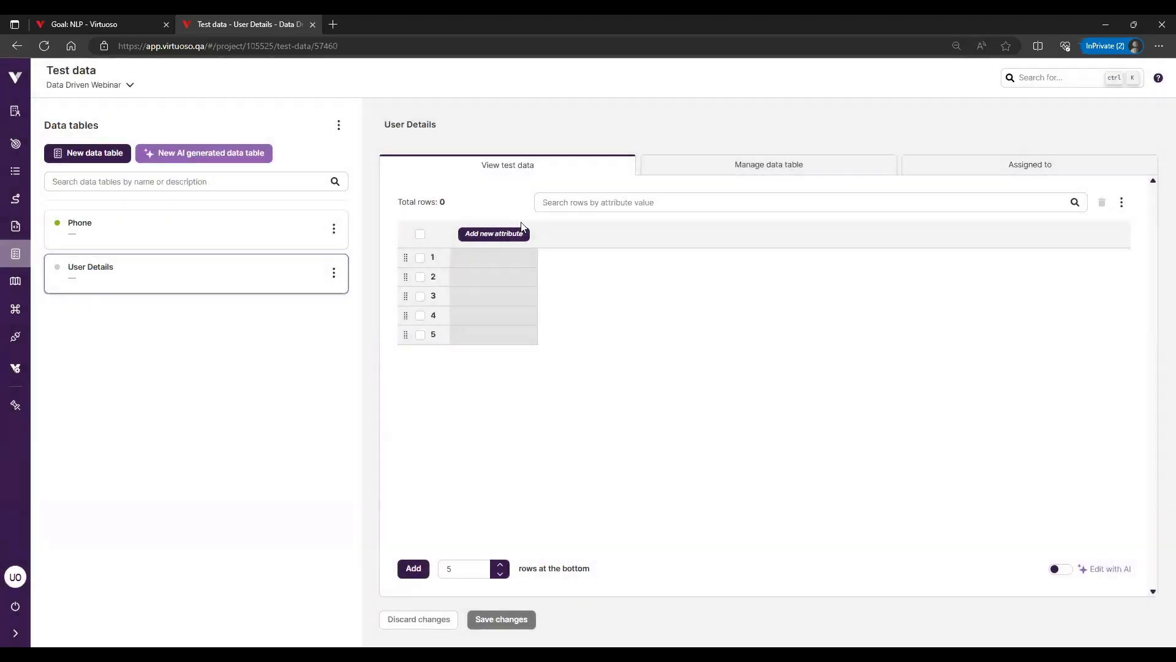
# Add the attributes firstname, lastname and company to the User Details table
pyautogui.click(519, 233)
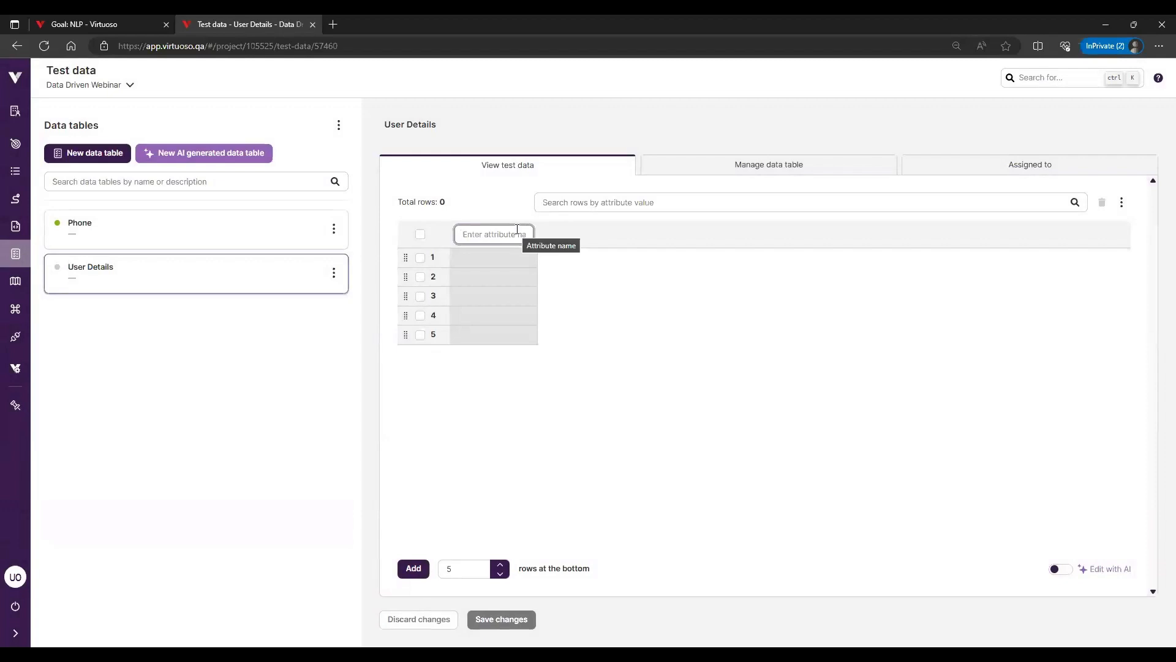
pyautogui.write('F')
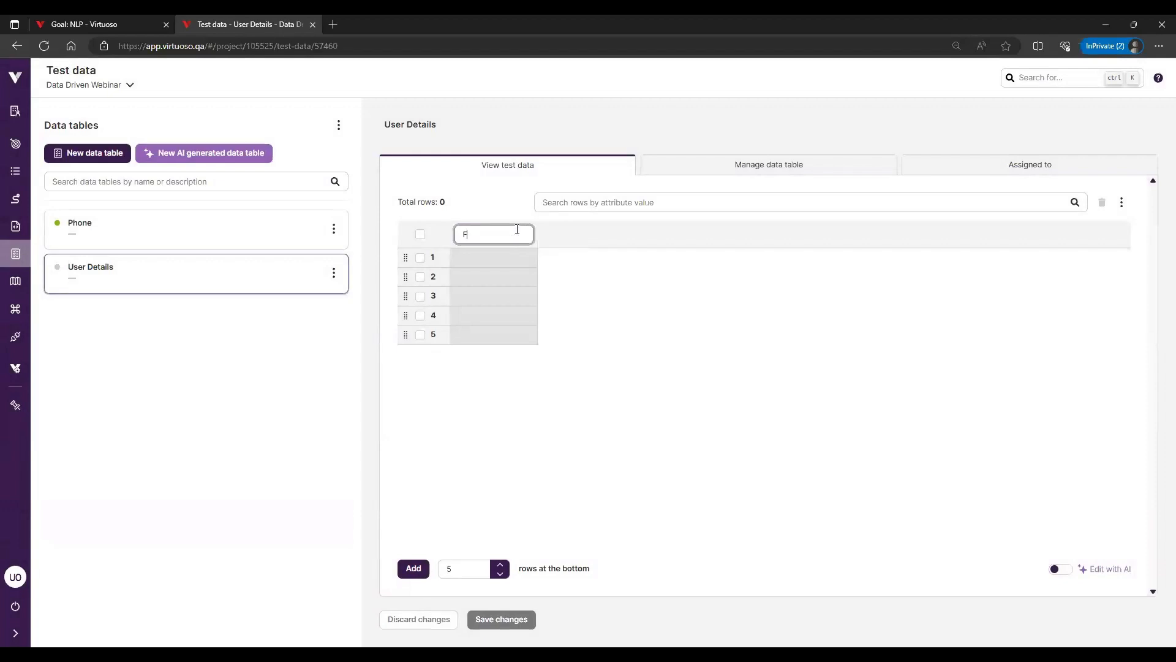
pyautogui.write('irstname')
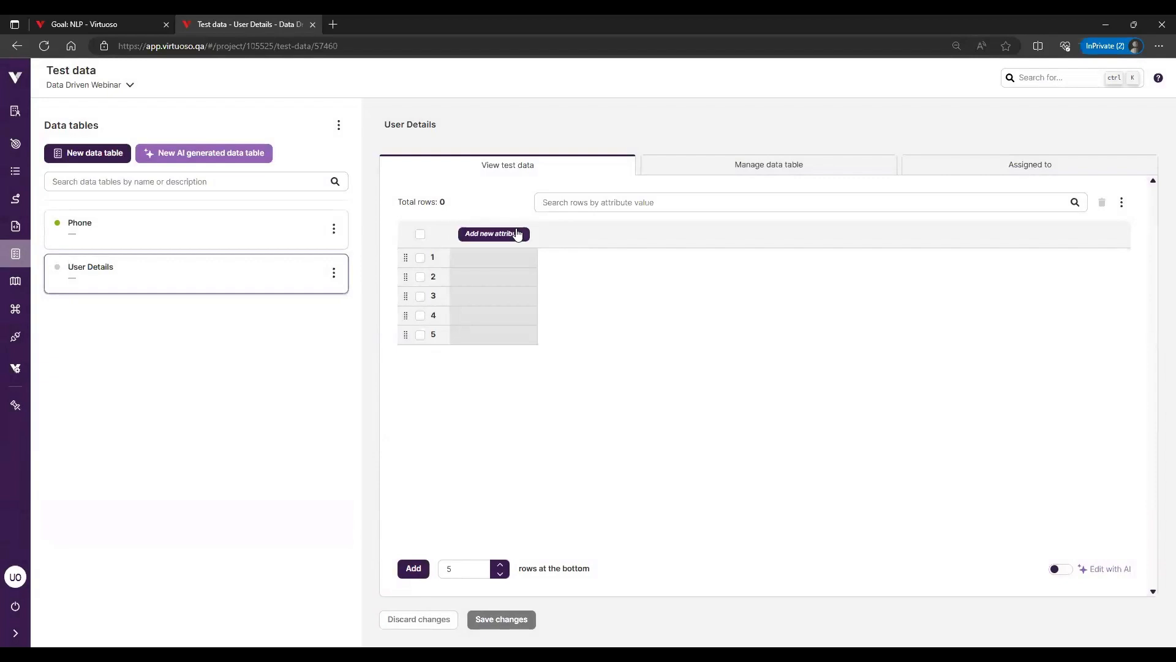
pyautogui.press('Return')
pyautogui.click(567, 231)
pyautogui.write('lastname')
pyautogui.press('Return')
pyautogui.click(687, 231)
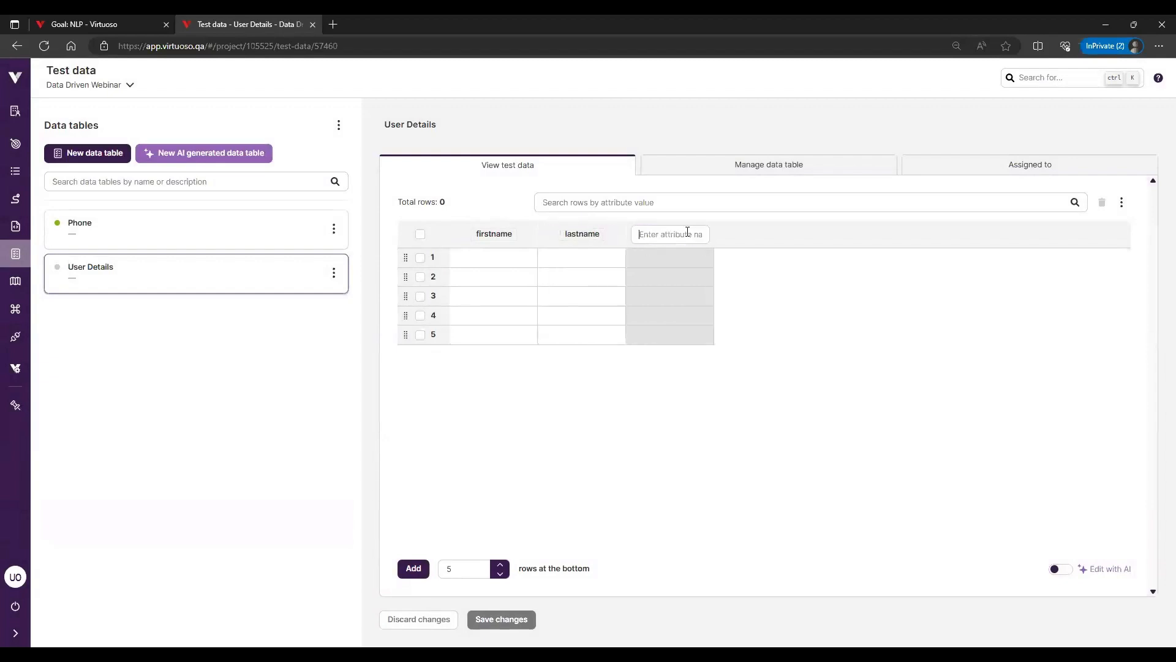
pyautogui.write('company')
pyautogui.press('Return')
# Fill the first row with a first name, a last name and the company ABC, and save the table changes
pyautogui.click(466, 258)
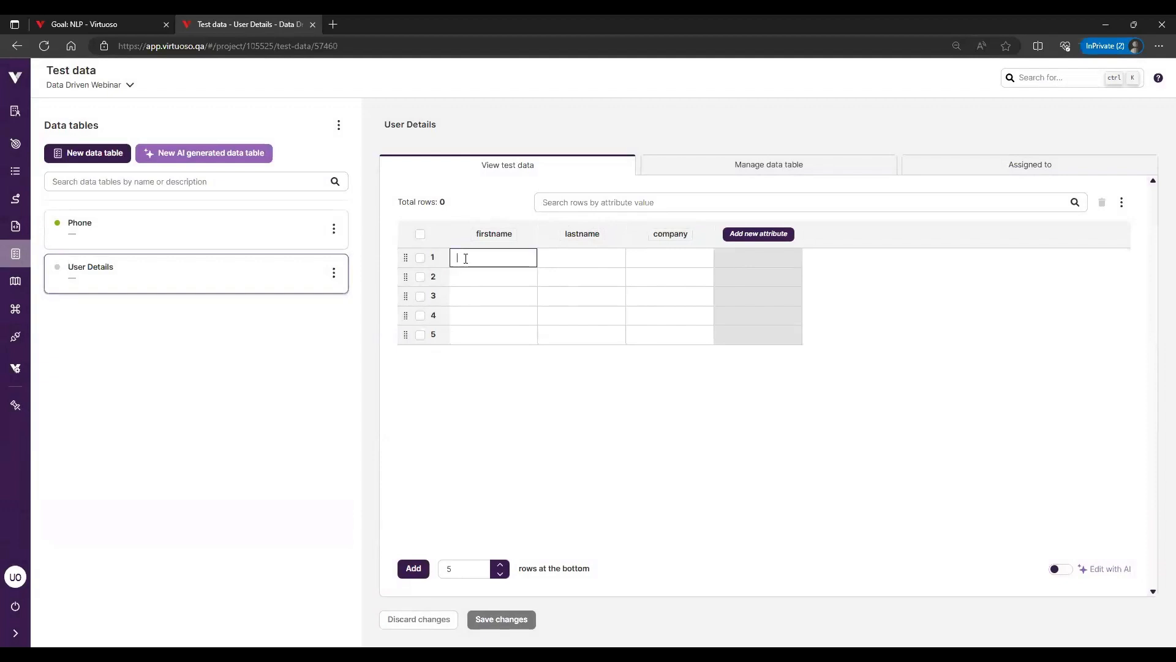
pyautogui.press('Tab')
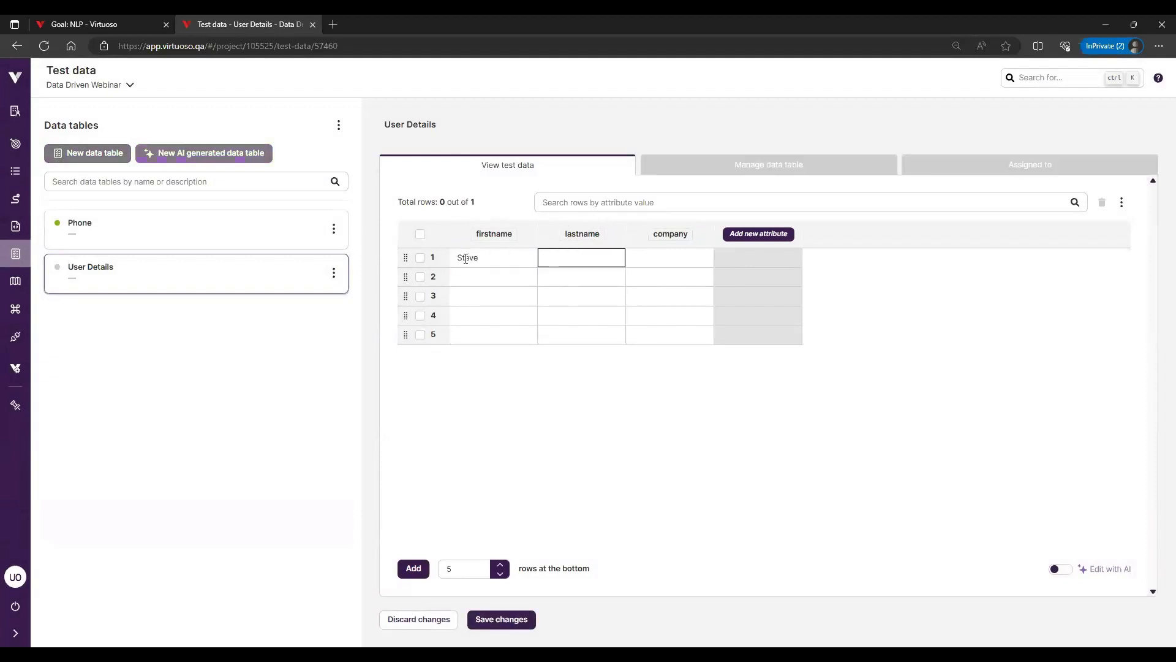
pyautogui.press('Tab')
pyautogui.write('ABC')
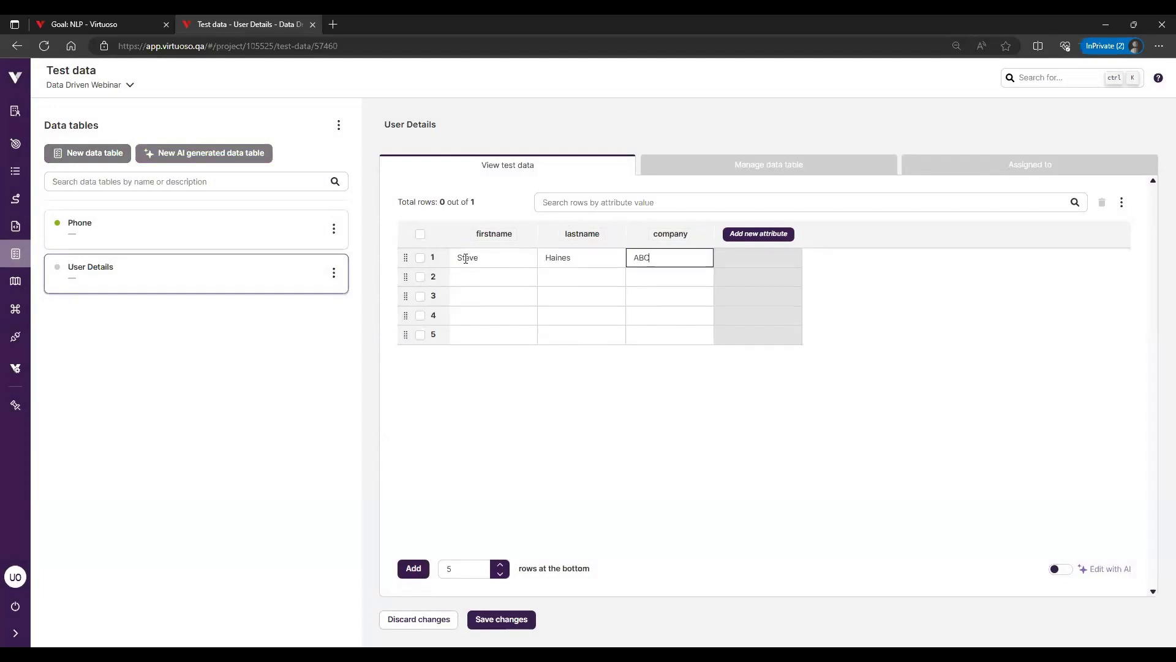
pyautogui.click(491, 276)
pyautogui.click(485, 303)
pyautogui.click(578, 304)
pyautogui.click(592, 311)
pyautogui.click(495, 620)
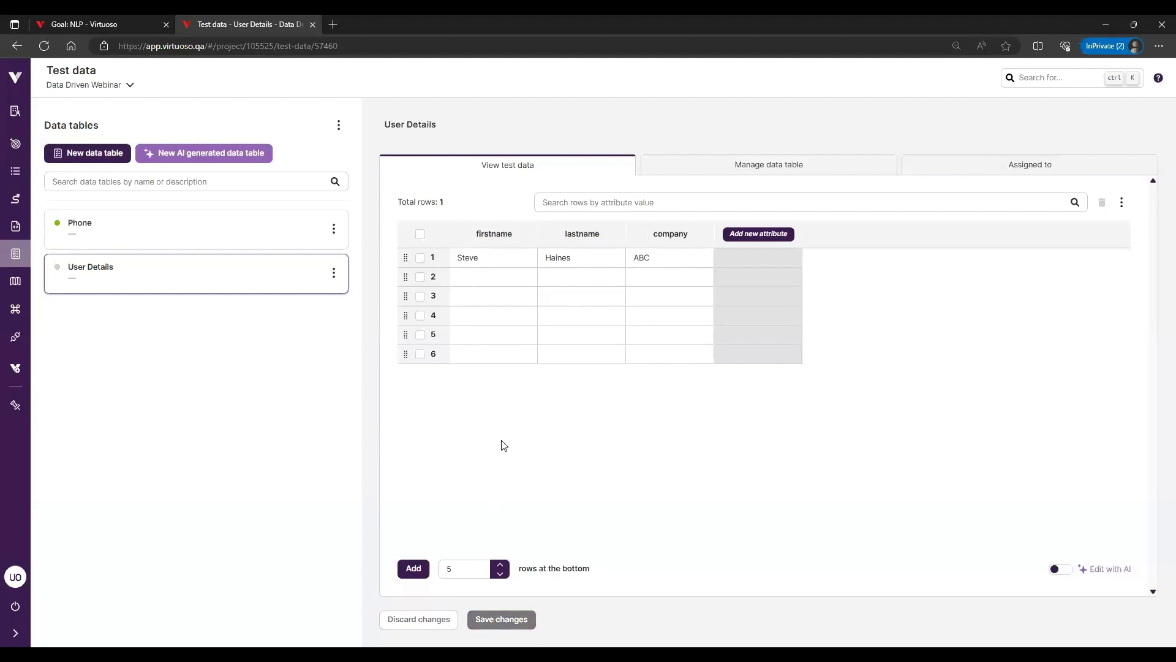
# Delete the User Details data table and confirm the deletion
pyautogui.click(334, 273)
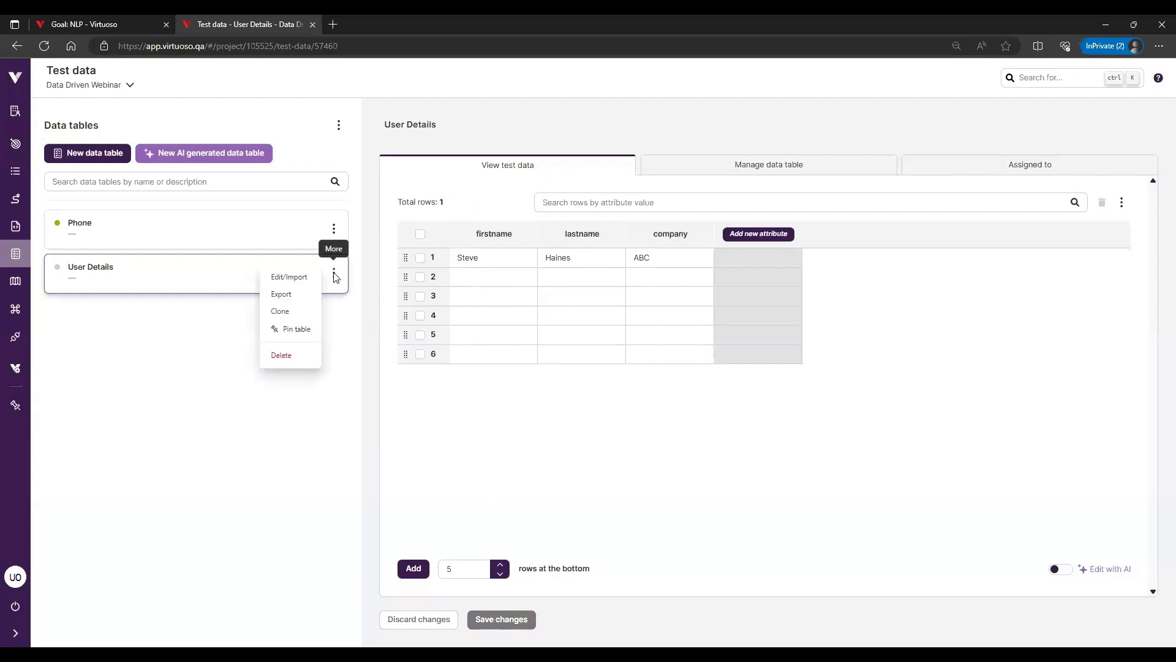
pyautogui.click(286, 360)
pyautogui.click(595, 387)
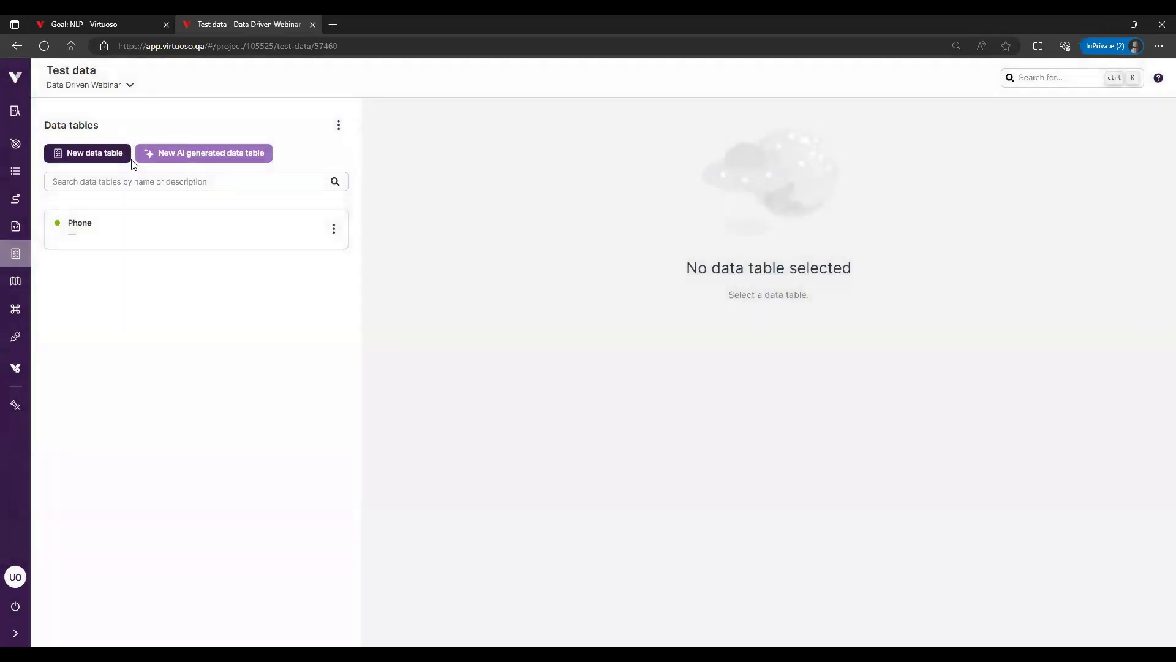
# Create a new test data table named "User Details" from User Table.csv in Downloads, with the first row as headers
pyautogui.click(116, 156)
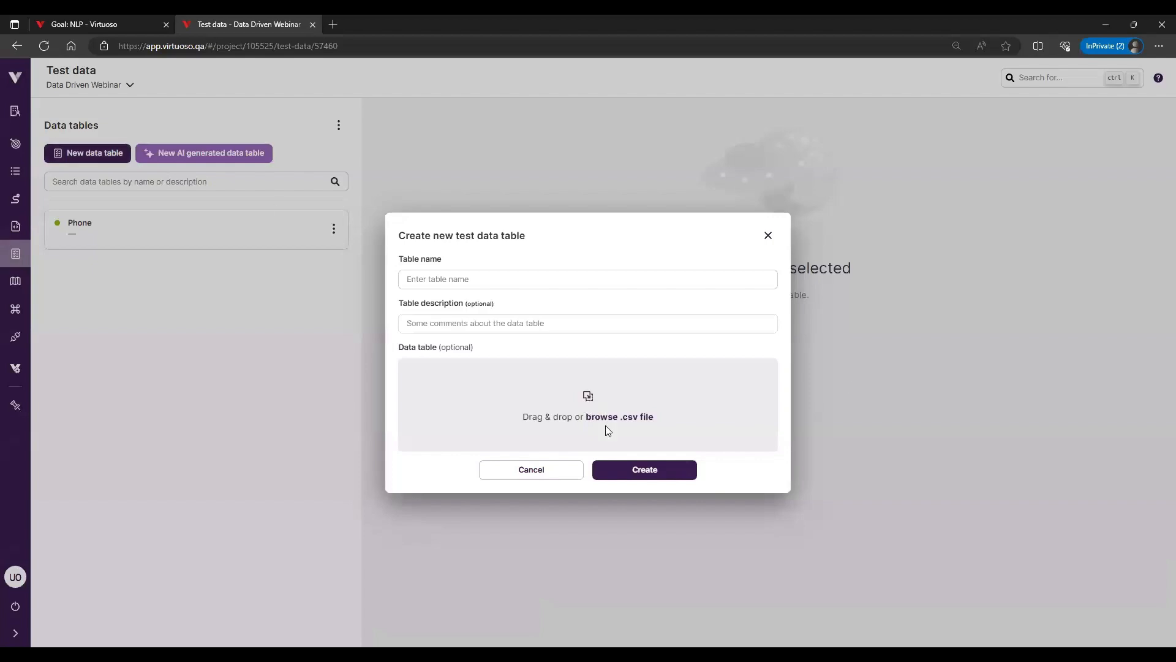
pyautogui.click(607, 421)
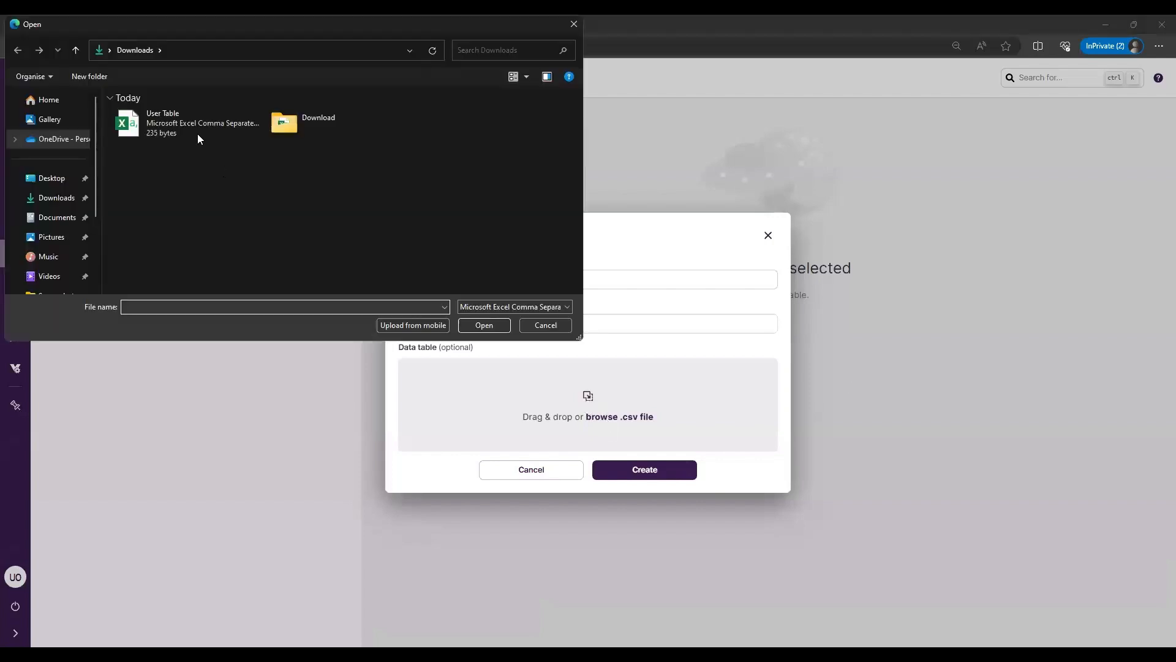
pyautogui.click(179, 123)
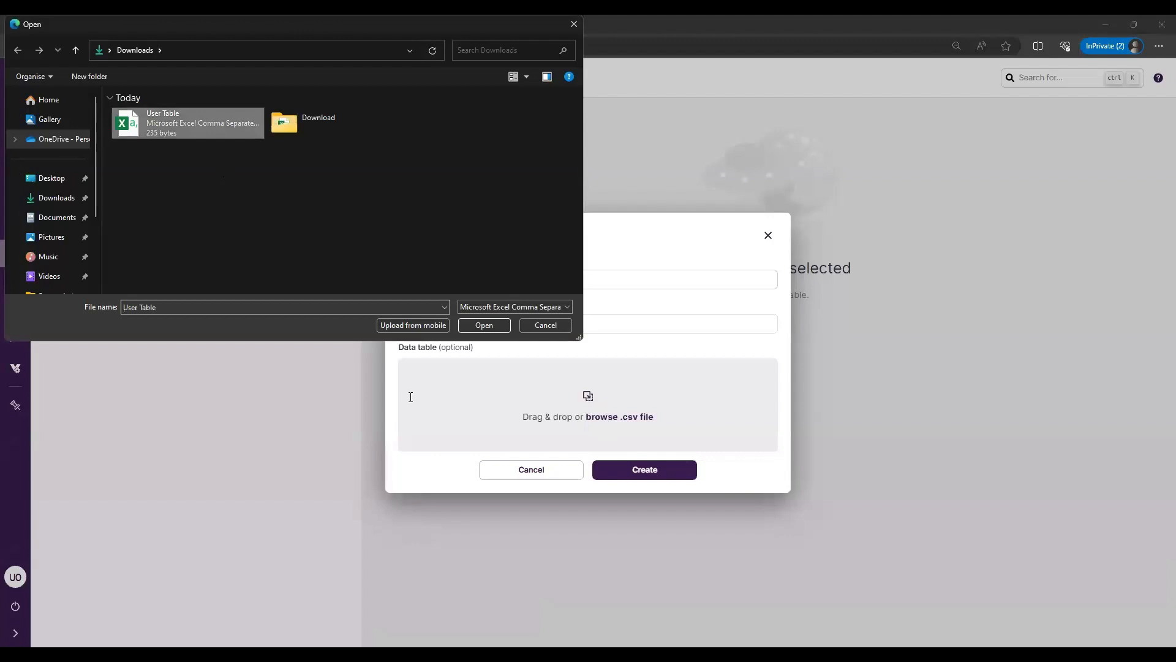
pyautogui.press('Return')
pyautogui.click(631, 451)
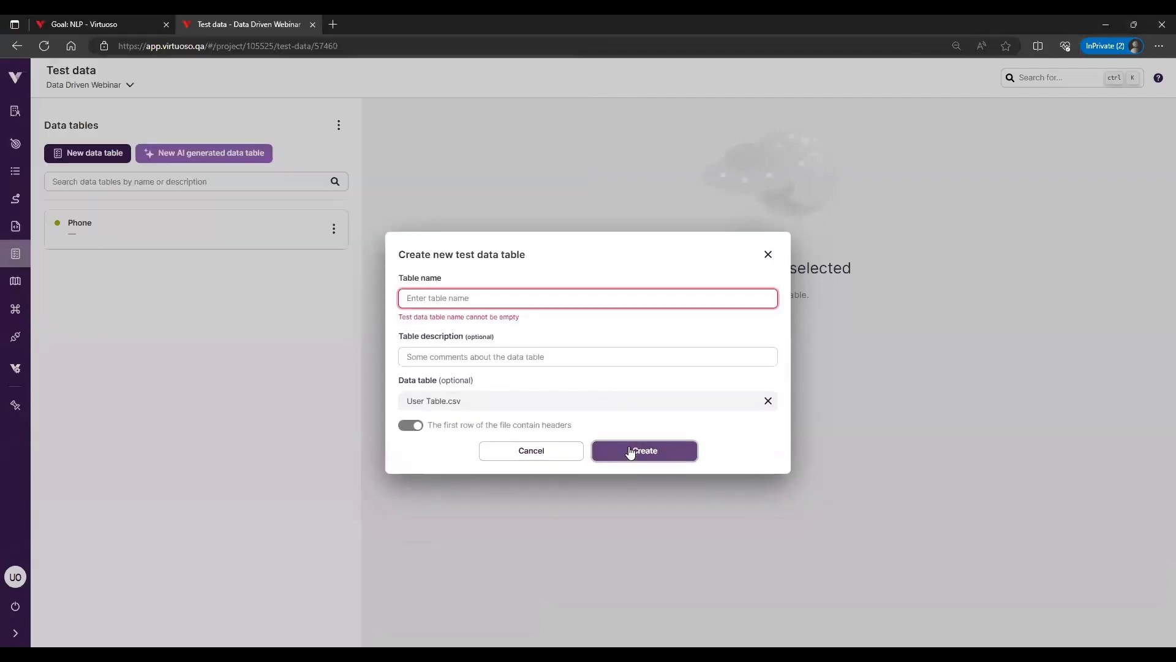
pyautogui.click(457, 297)
pyautogui.write('User Details')
pyautogui.click(651, 450)
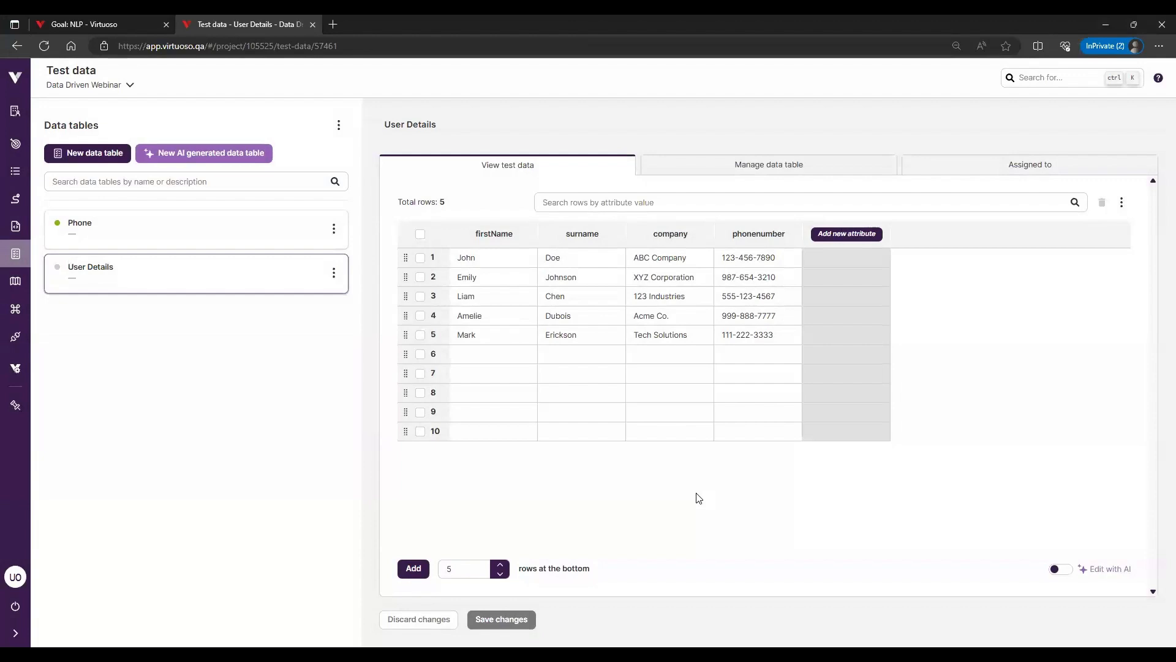
# Start a new AI-generated data table named "Random Table"
pyautogui.click(228, 153)
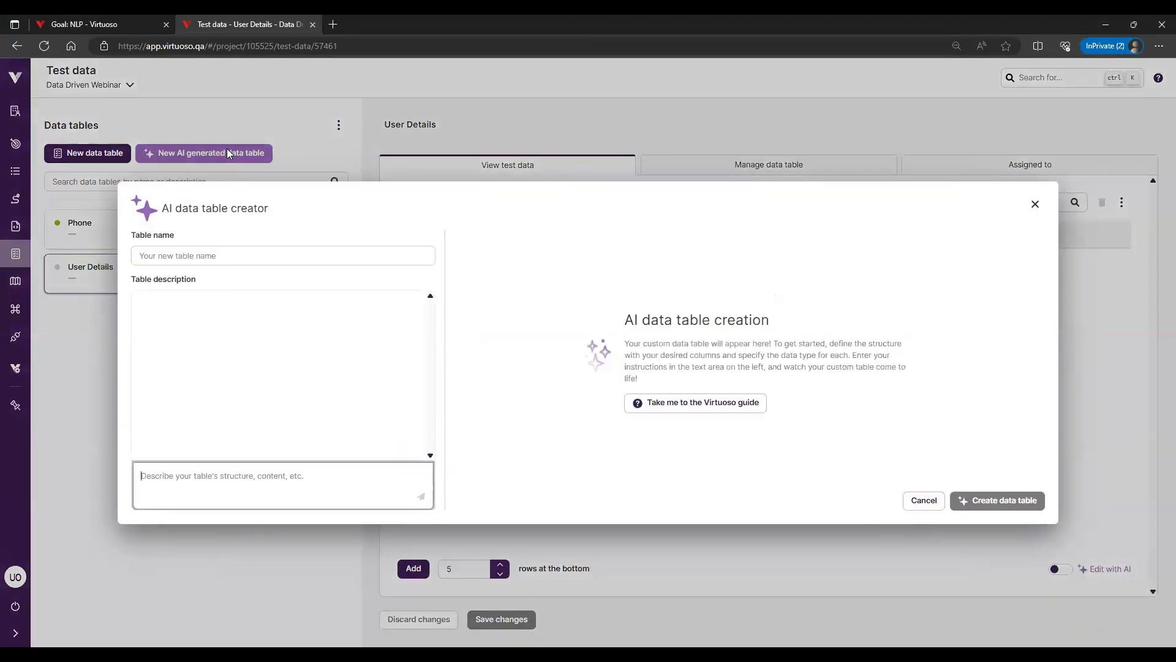
pyautogui.click(244, 252)
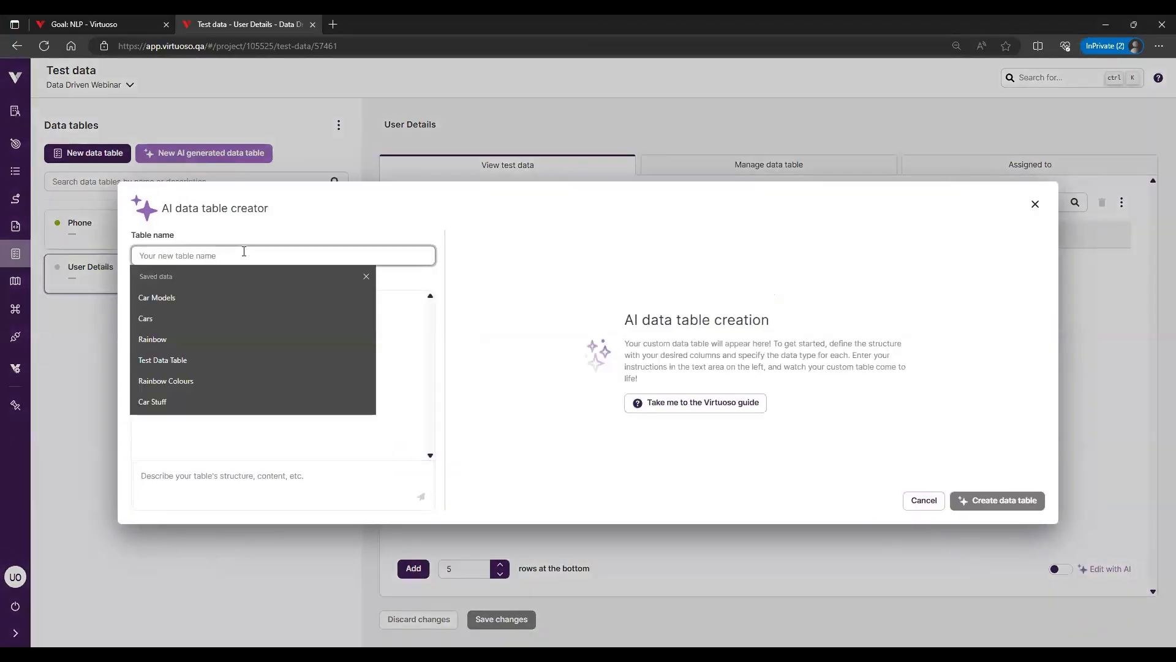
pyautogui.write('Random')
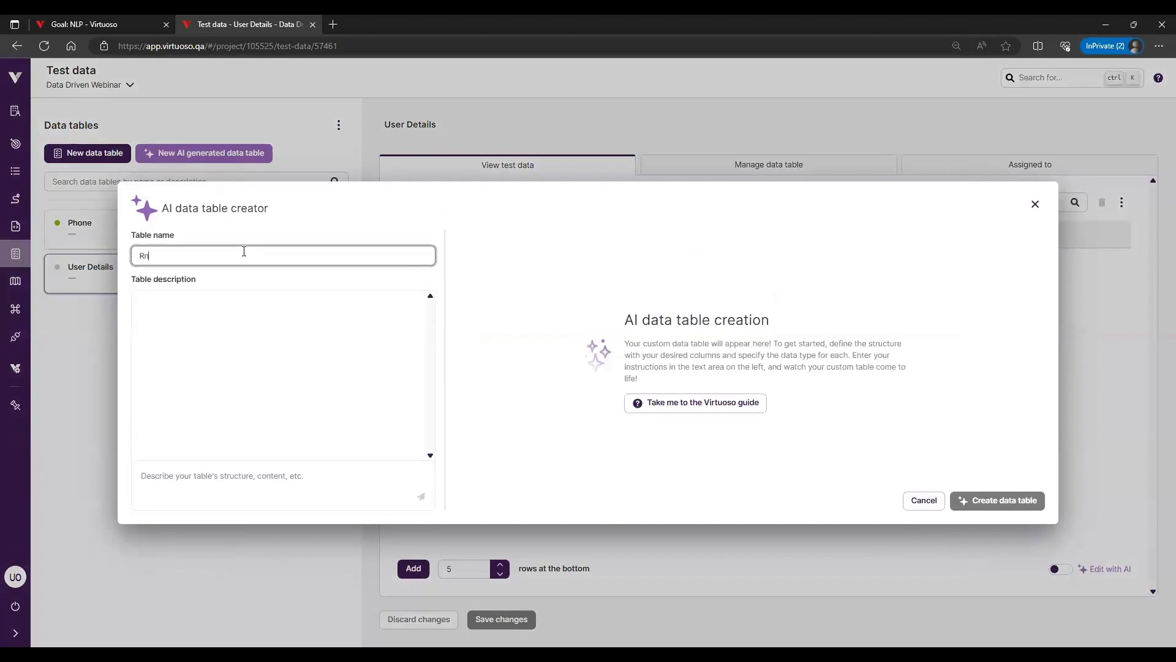
pyautogui.write(' Table')
# Generate the table from the description "create a table with firstname, lastname, country and phonenumber", create it and open Random Table
pyautogui.click(266, 479)
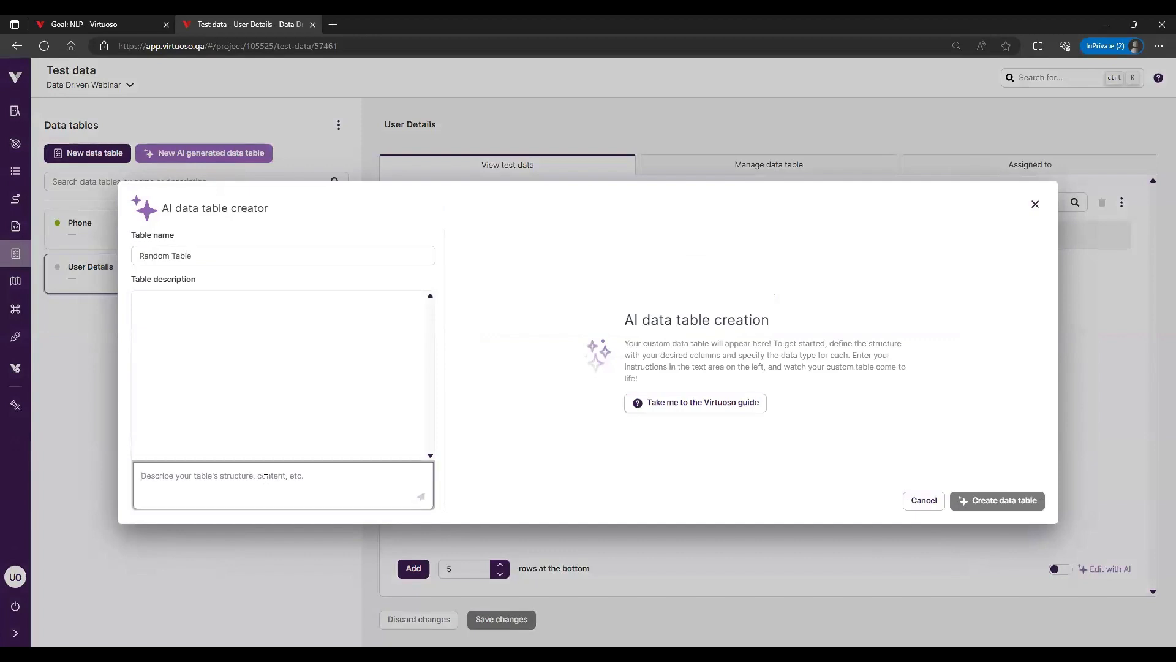
pyautogui.write('create a ')
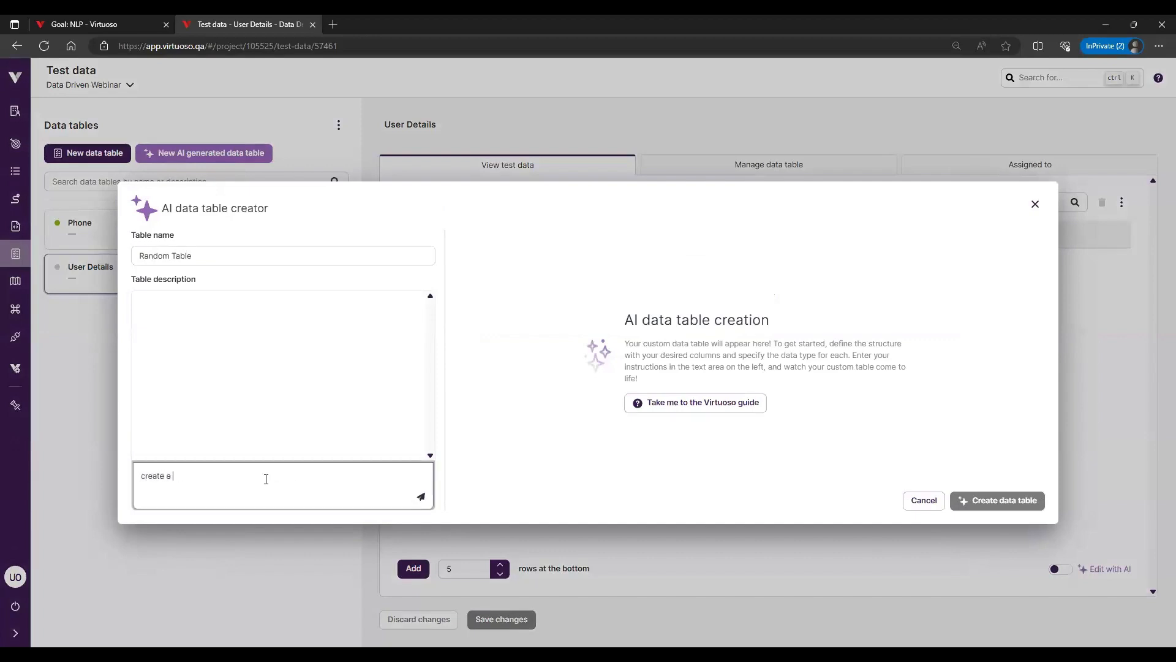
pyautogui.write('table with firstname, lastname, ')
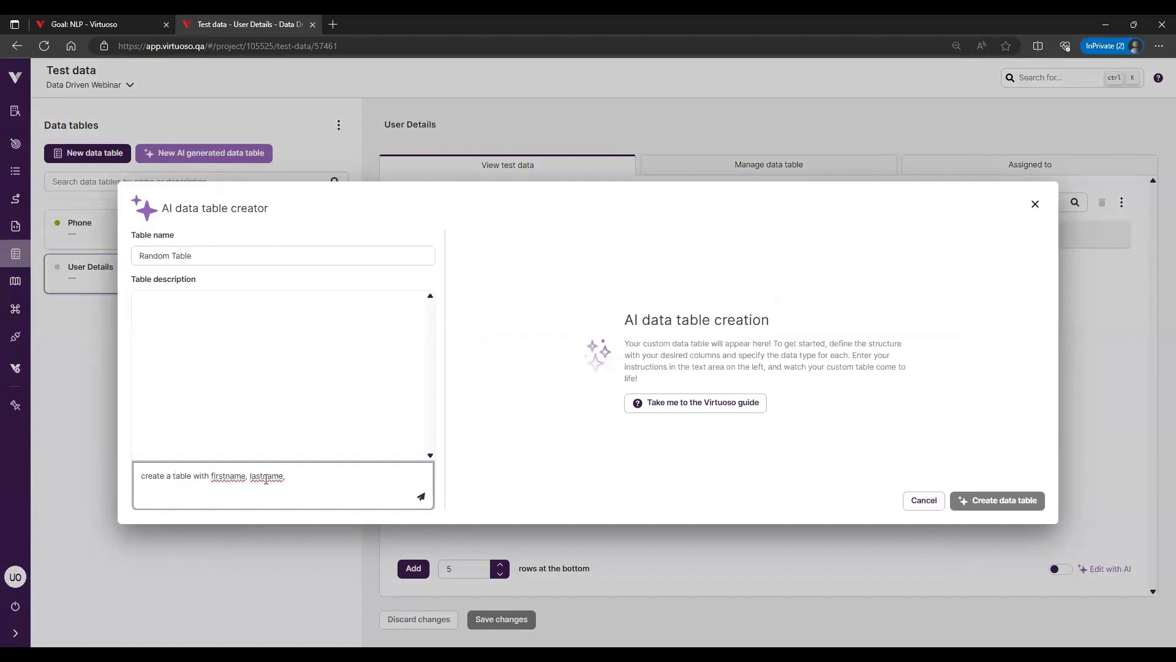
pyautogui.write('country and phone number')
pyautogui.click(425, 497)
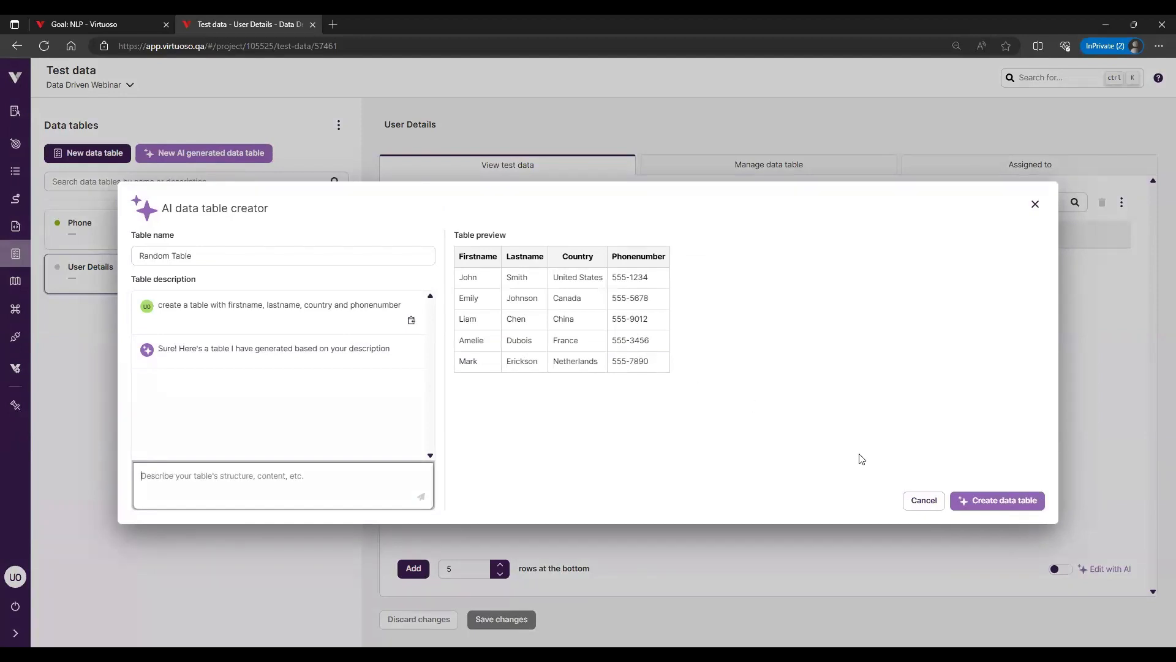
pyautogui.click(984, 501)
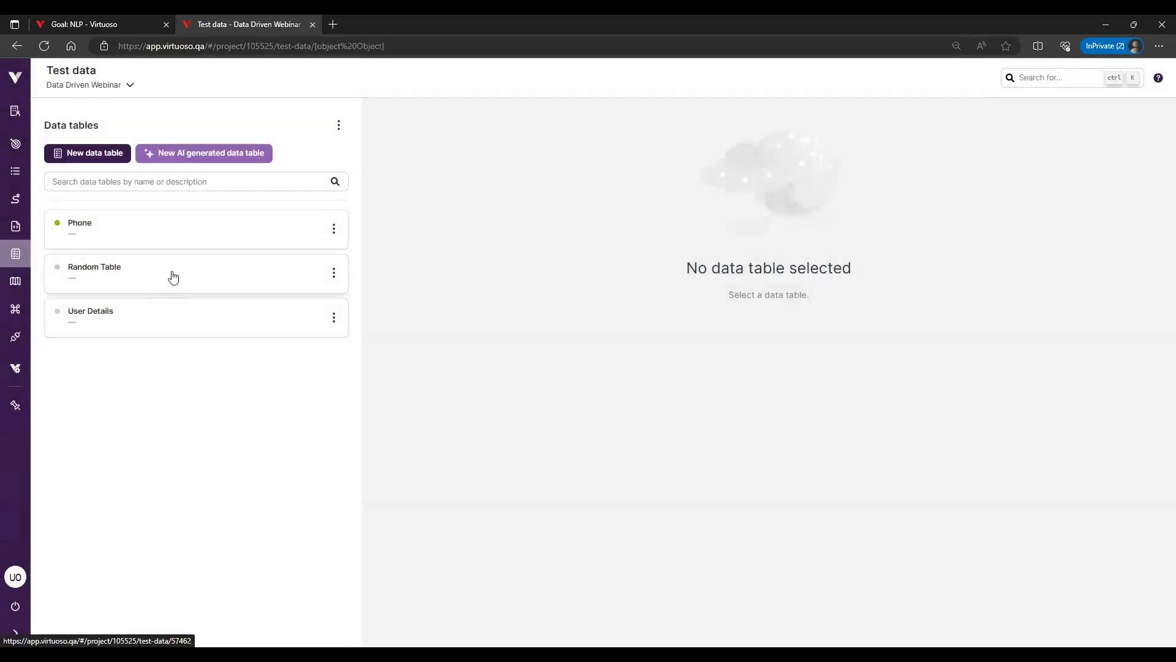
pyautogui.click(174, 278)
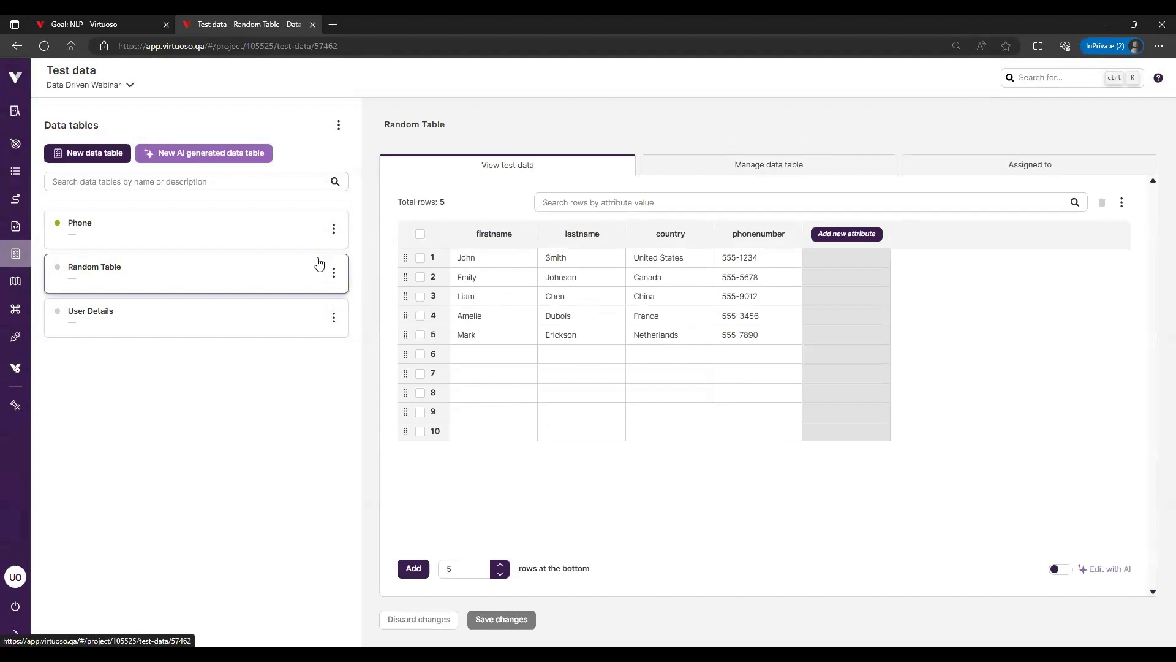
# Return to the NLP goal page and assign the User Details data table to First journey, saving the assignment
pyautogui.click(125, 19)
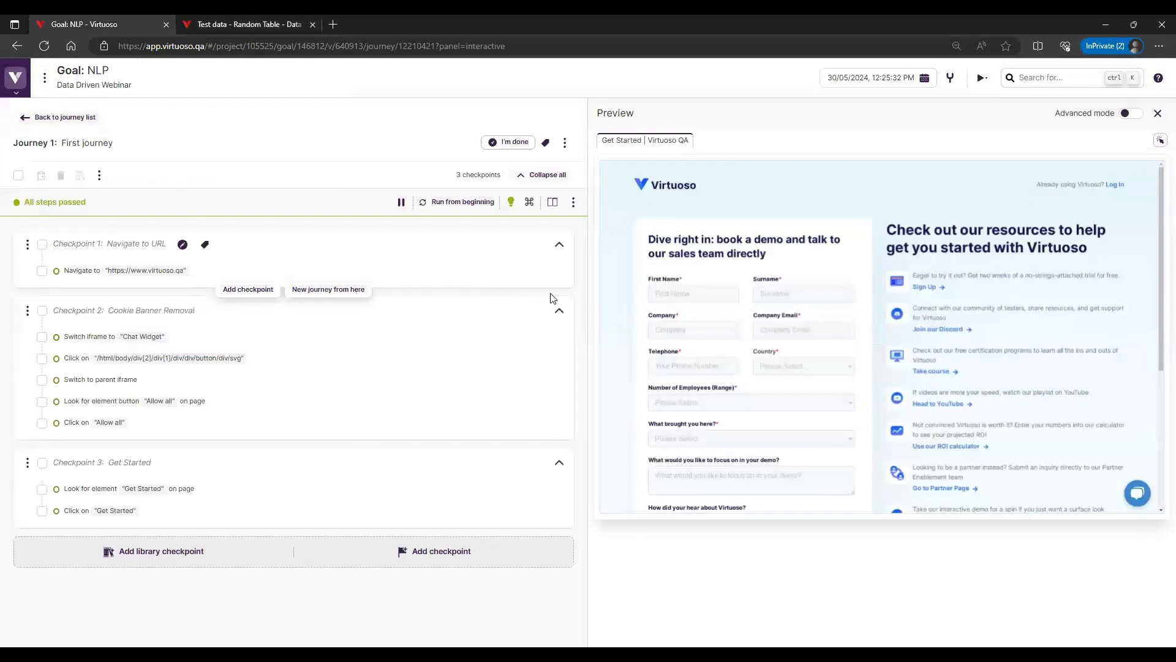
pyautogui.click(564, 145)
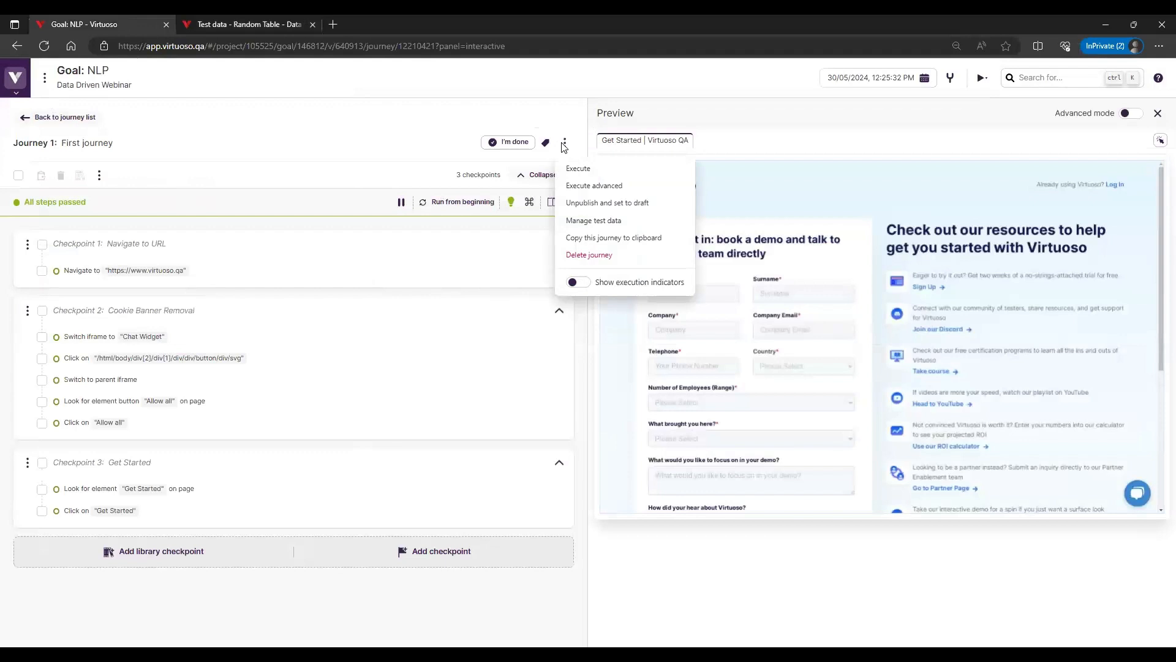
pyautogui.click(617, 222)
pyautogui.click(675, 194)
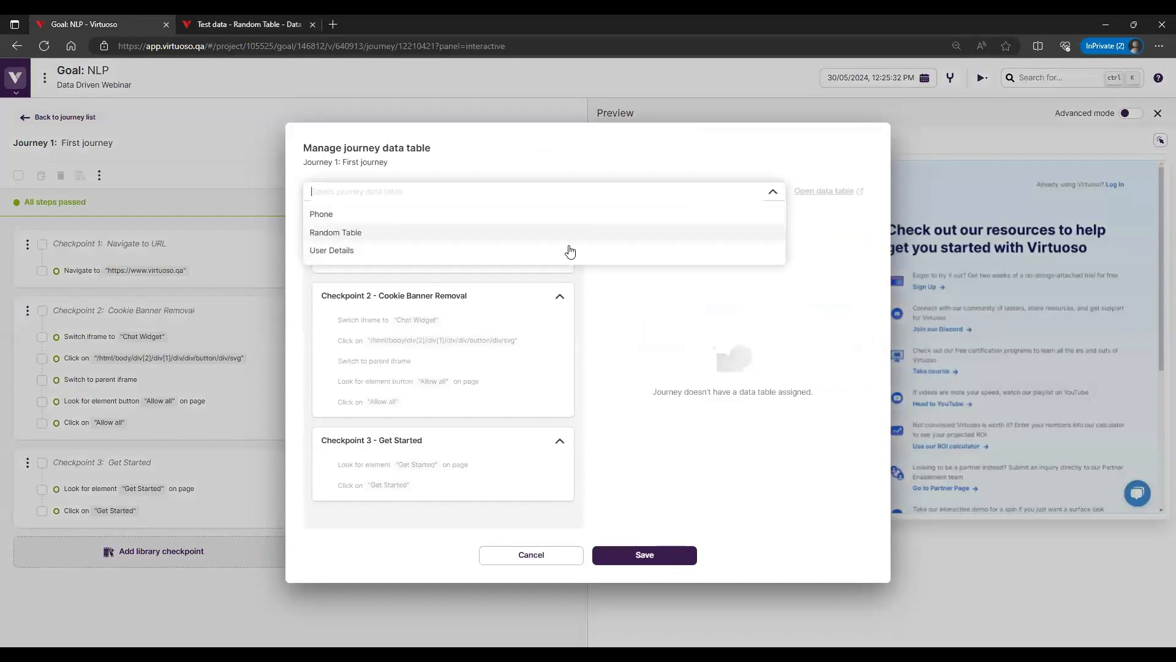
pyautogui.click(415, 255)
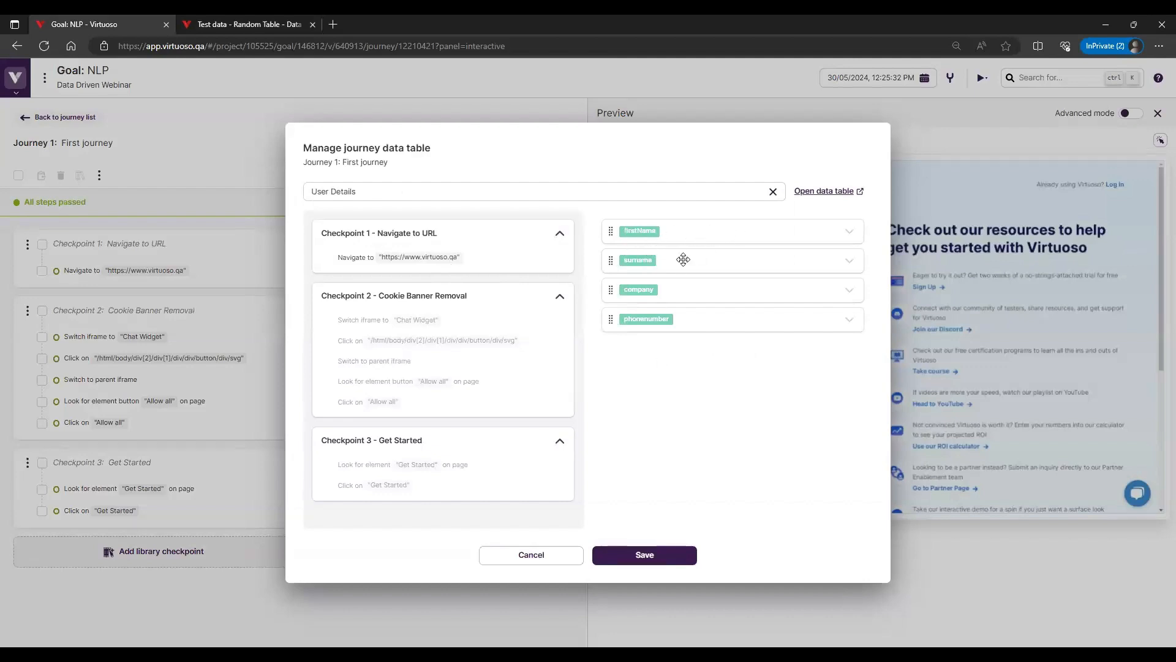
pyautogui.click(647, 555)
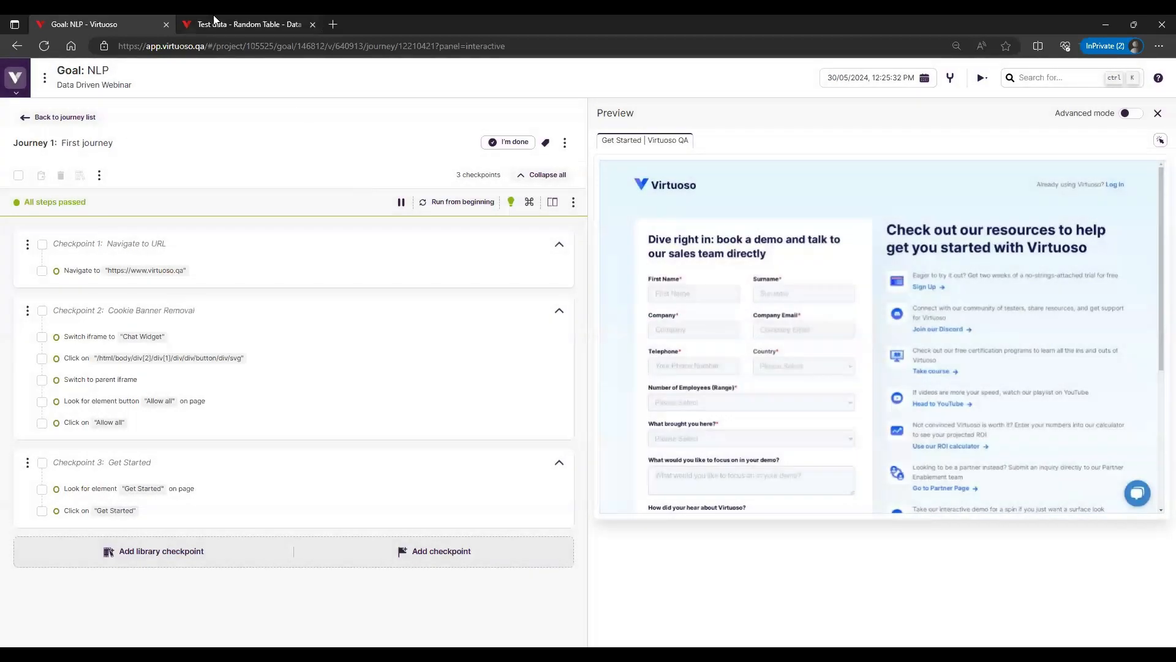
# Switch back to the test data page and refresh it to check which data tables are assigned to journeys
pyautogui.click(214, 22)
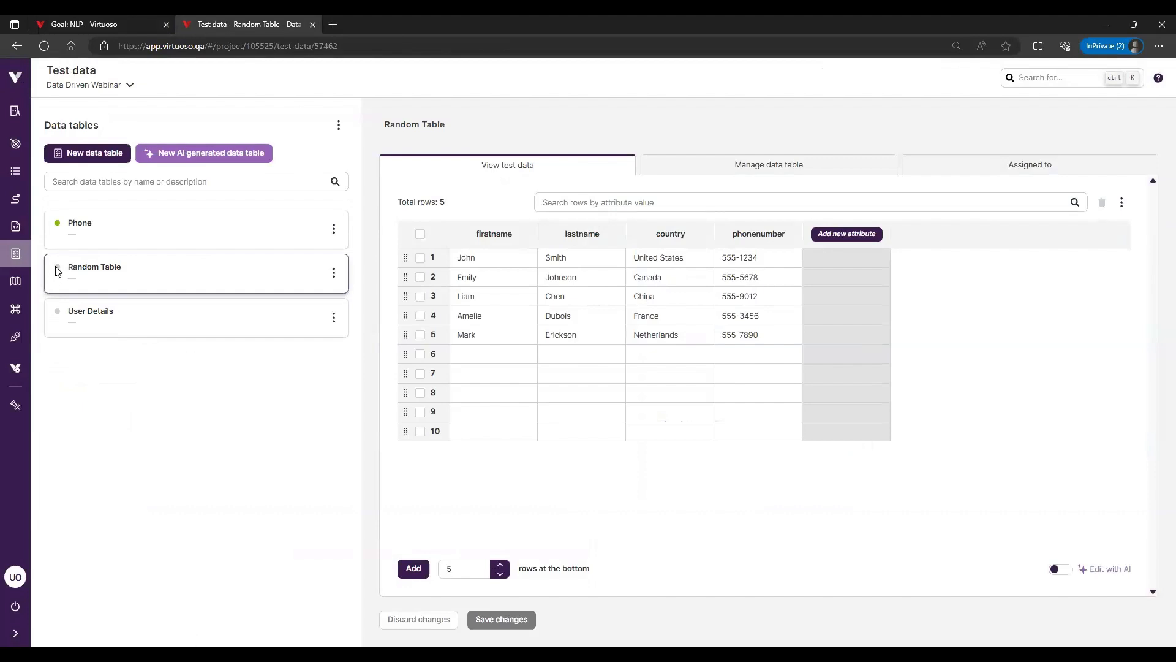
pyautogui.moveTo(56, 272)
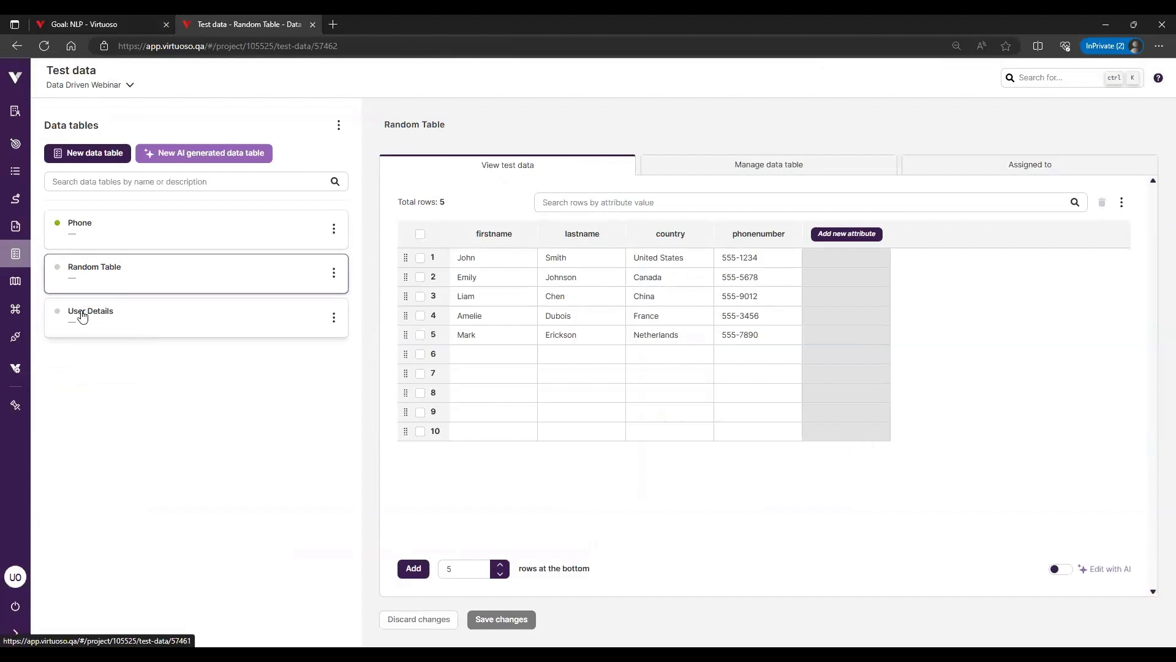
pyautogui.click(49, 47)
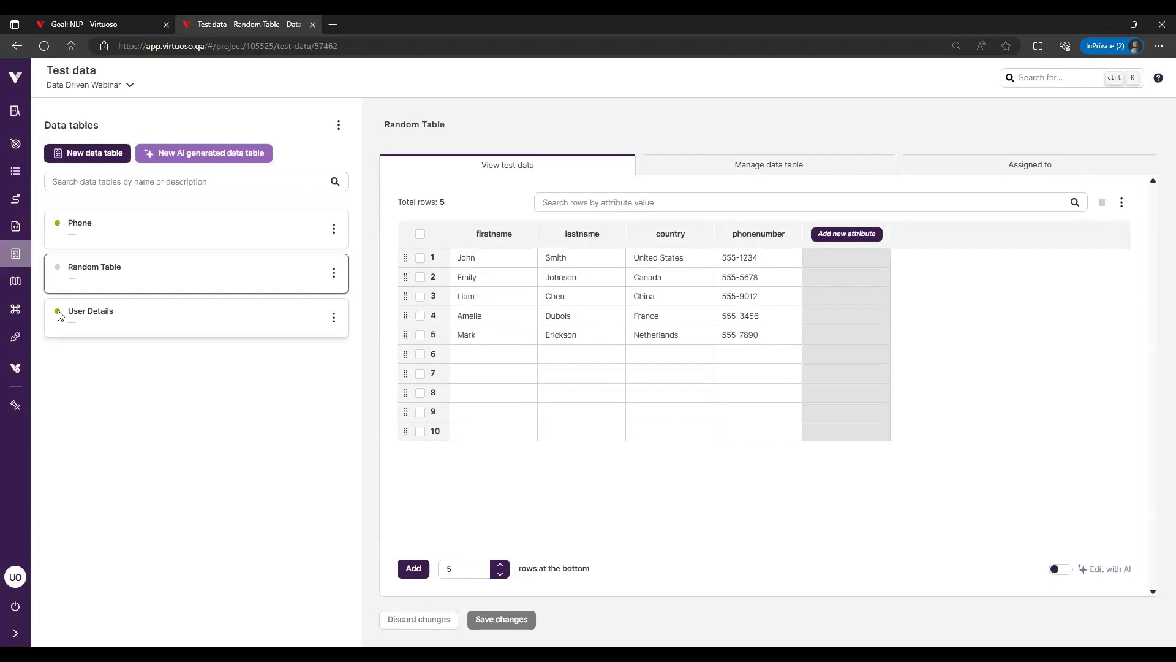
pyautogui.moveTo(58, 314)
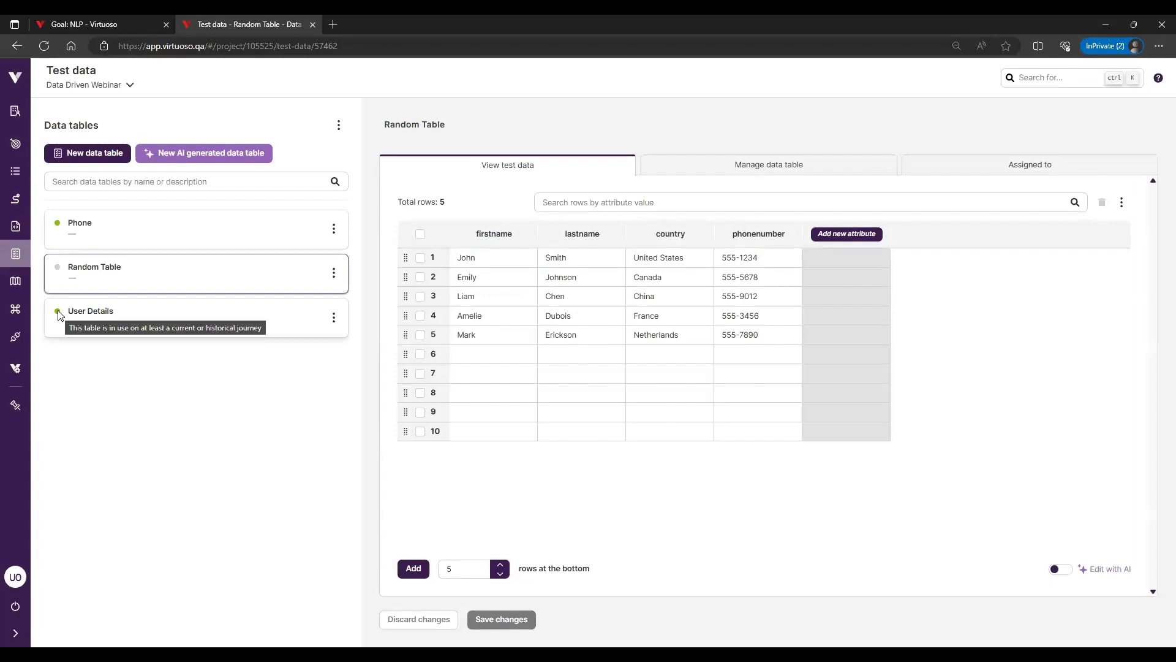
# Examine the journeys assigned to Random Table and the list of its attributes
pyautogui.click(964, 166)
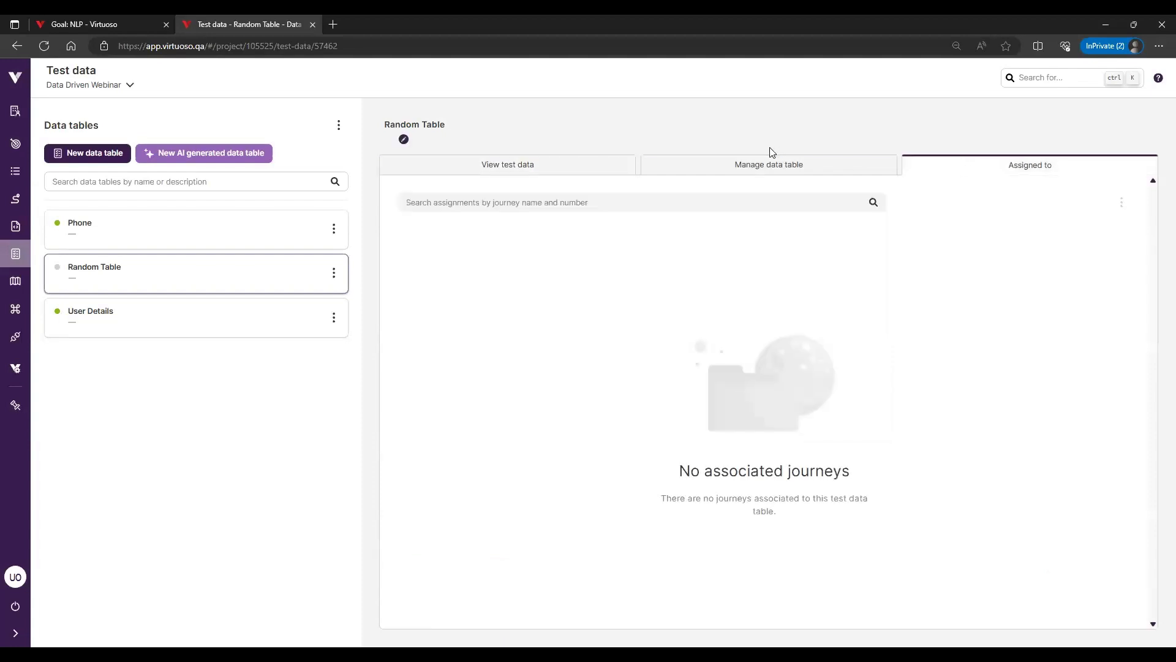
pyautogui.click(759, 165)
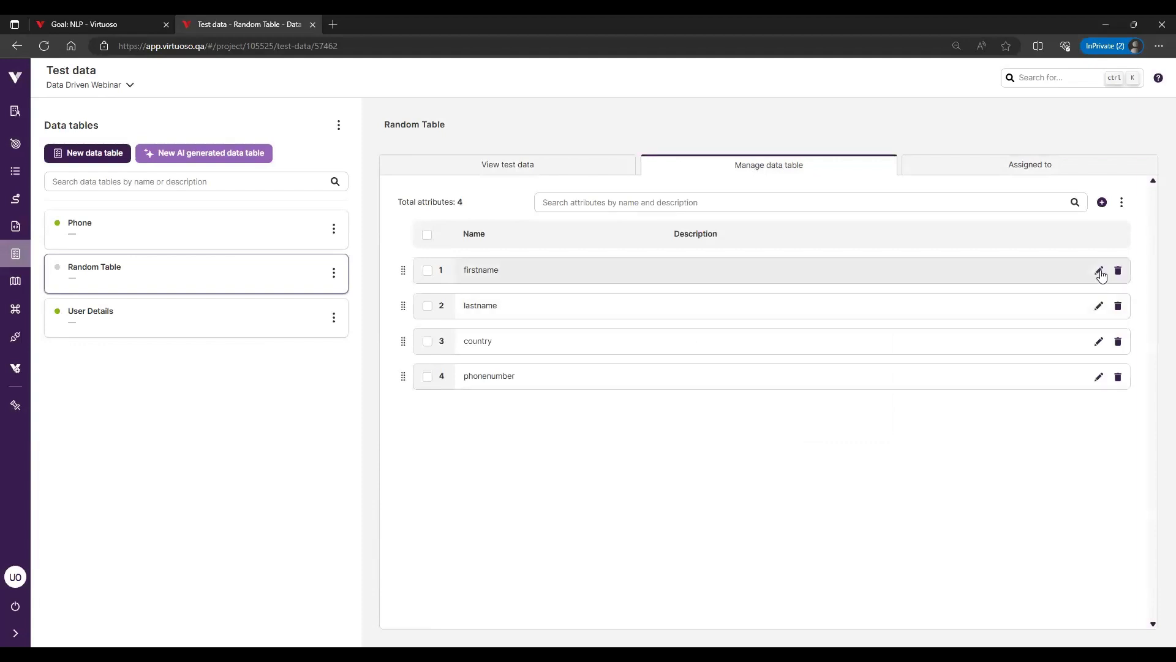
# View the test data rows of Random Table and compare them with the Get Started form fields in First journey
pyautogui.click(540, 166)
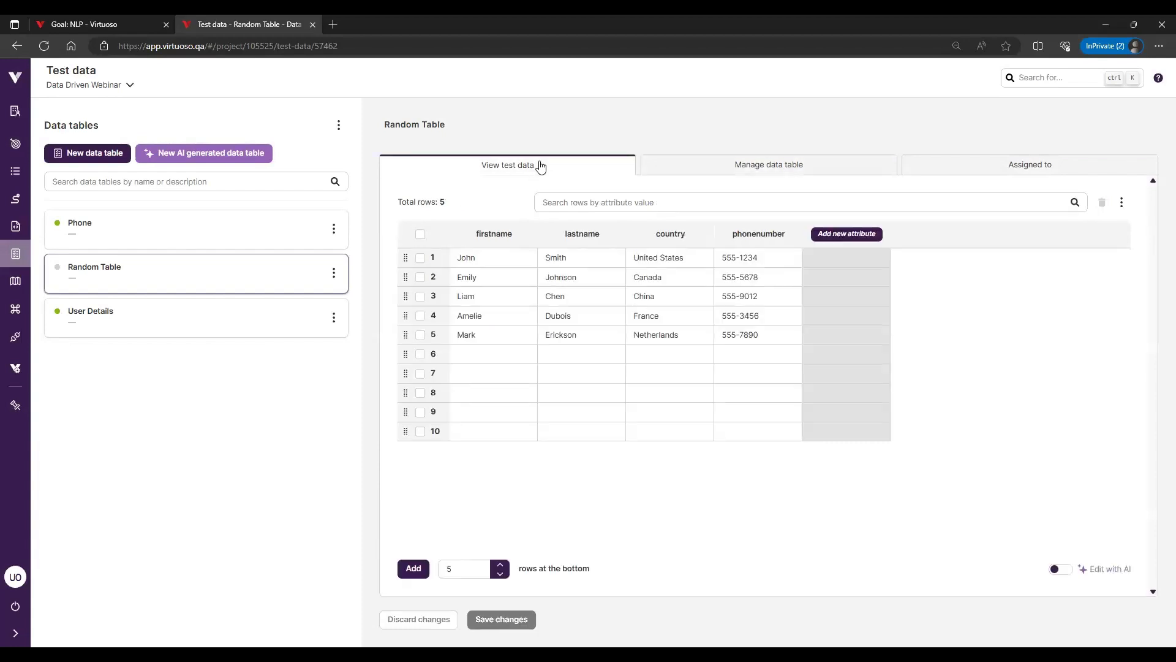
pyautogui.click(117, 25)
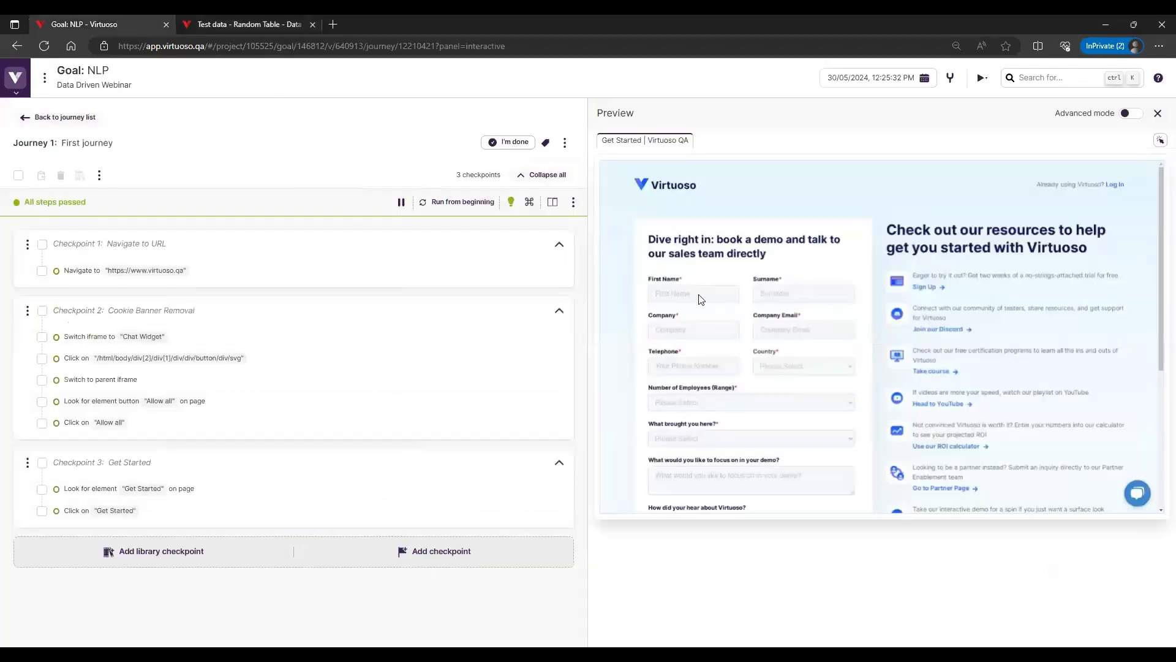
pyautogui.moveTo(336, 519)
pyautogui.click(296, 520)
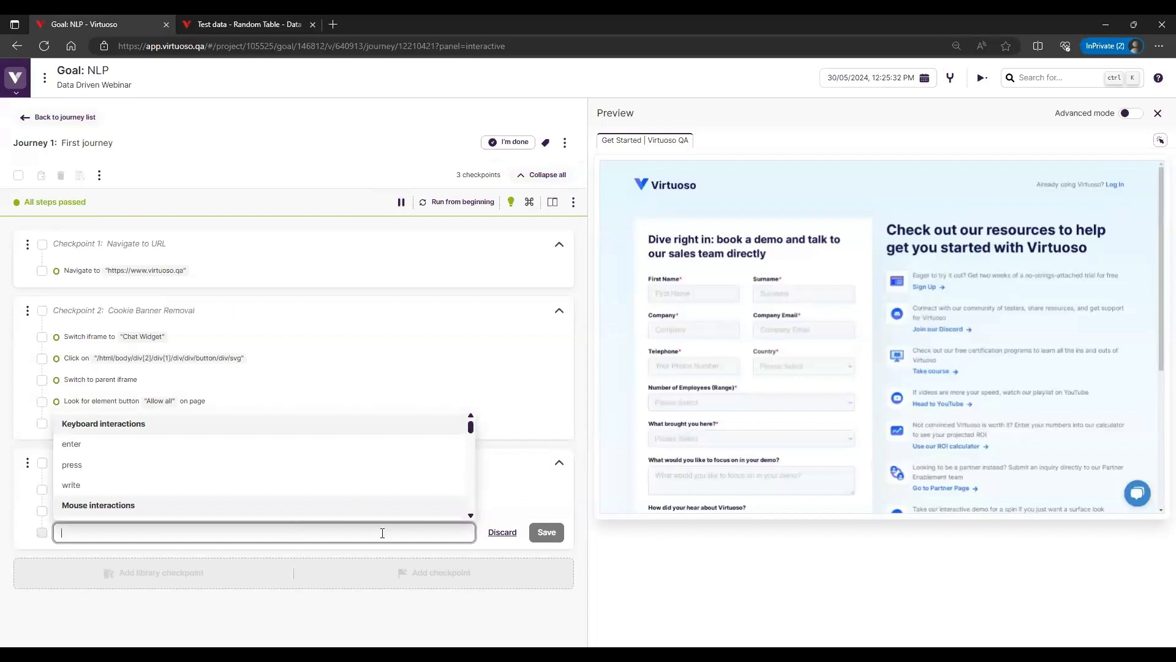
pyautogui.moveTo(214, 20)
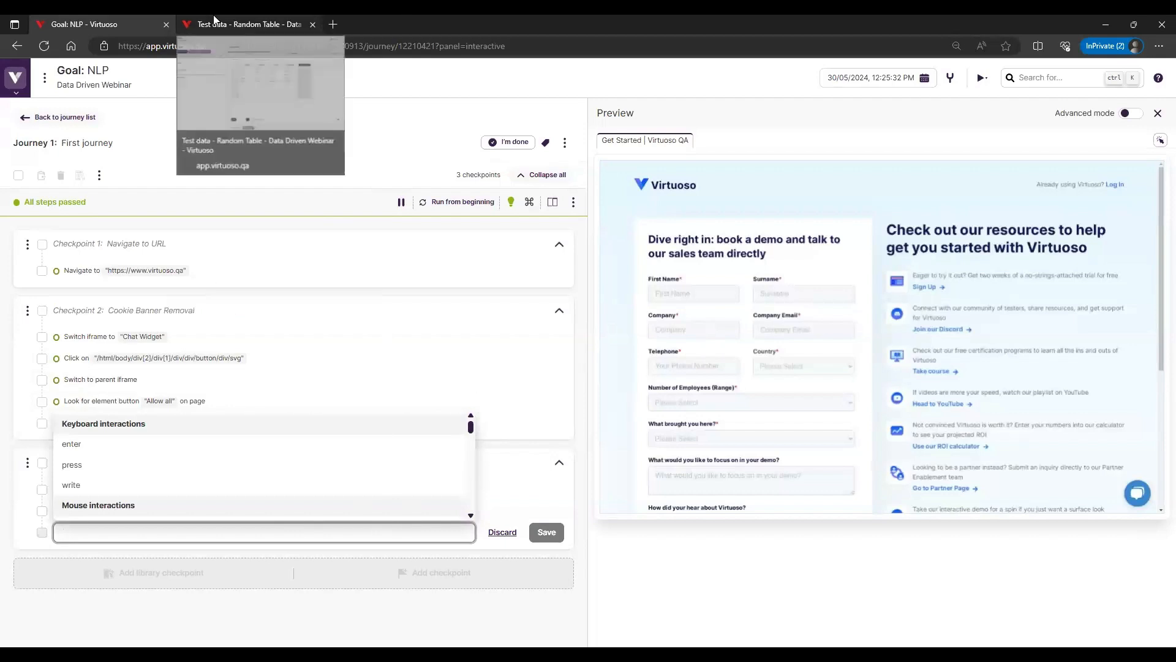
pyautogui.click(215, 20)
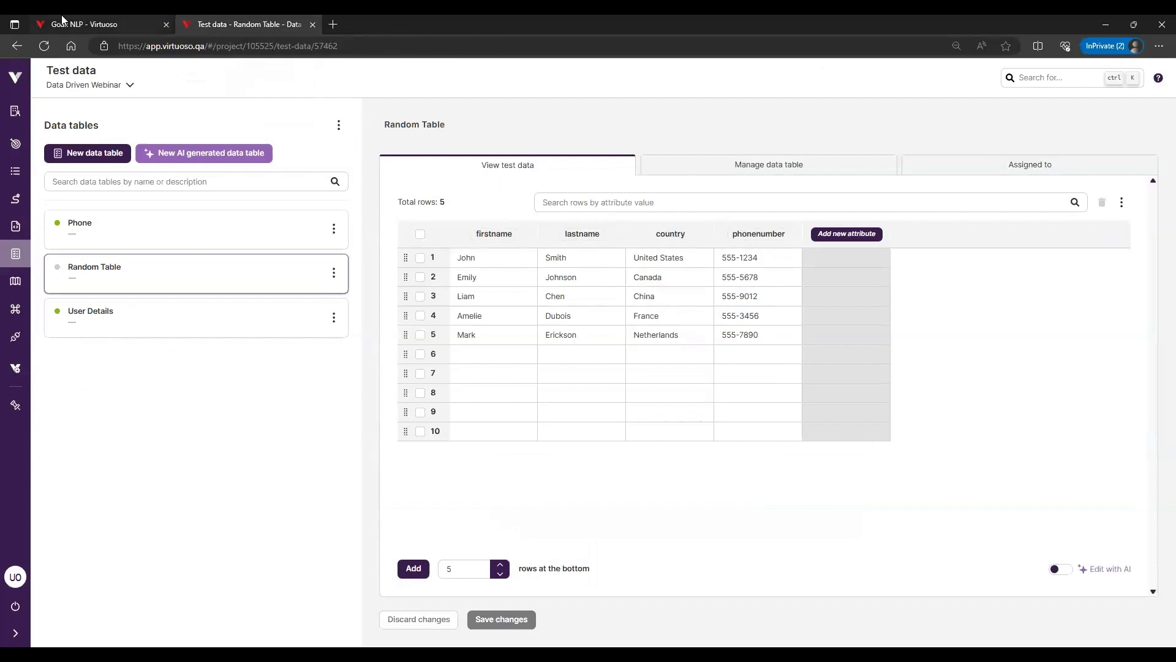
pyautogui.click(135, 25)
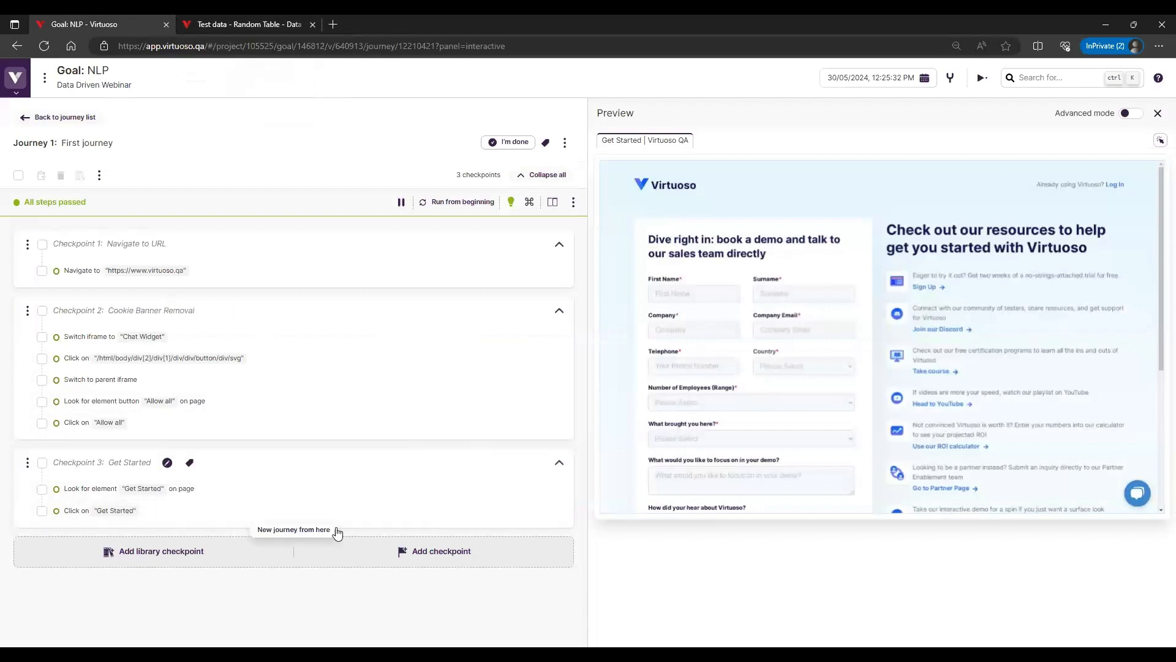
# Add the step Write $firstName in "First Name" to the Get Started checkpoint, checking the attribute name in the User Details table
pyautogui.click(302, 522)
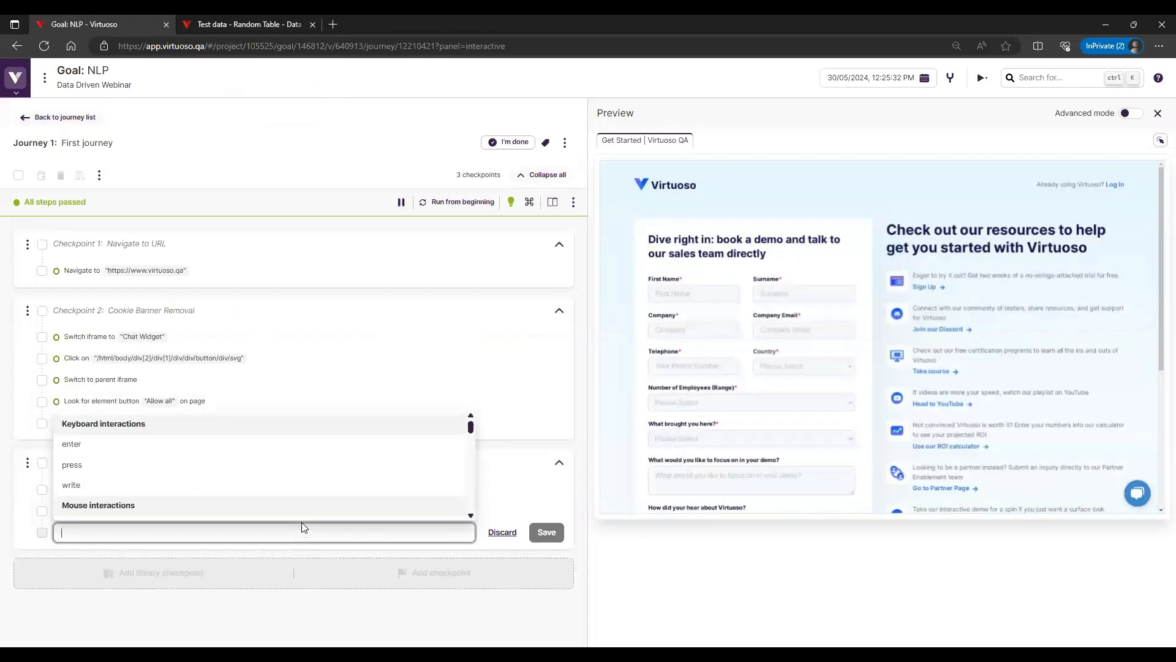
pyautogui.write('Write')
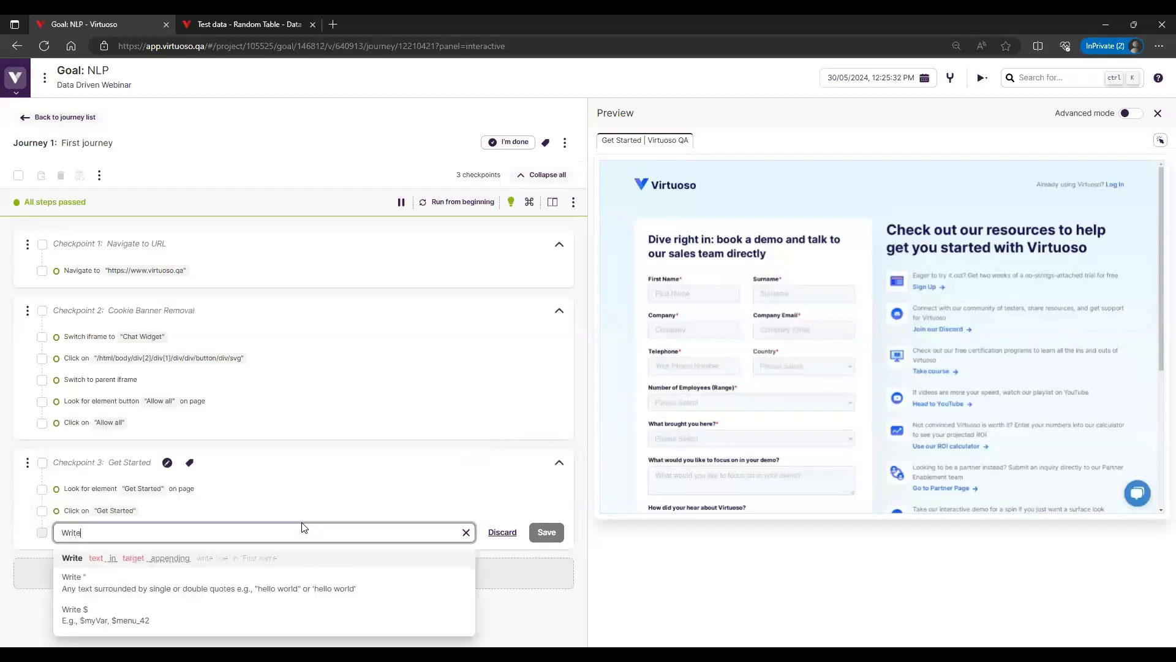
pyautogui.click(238, 24)
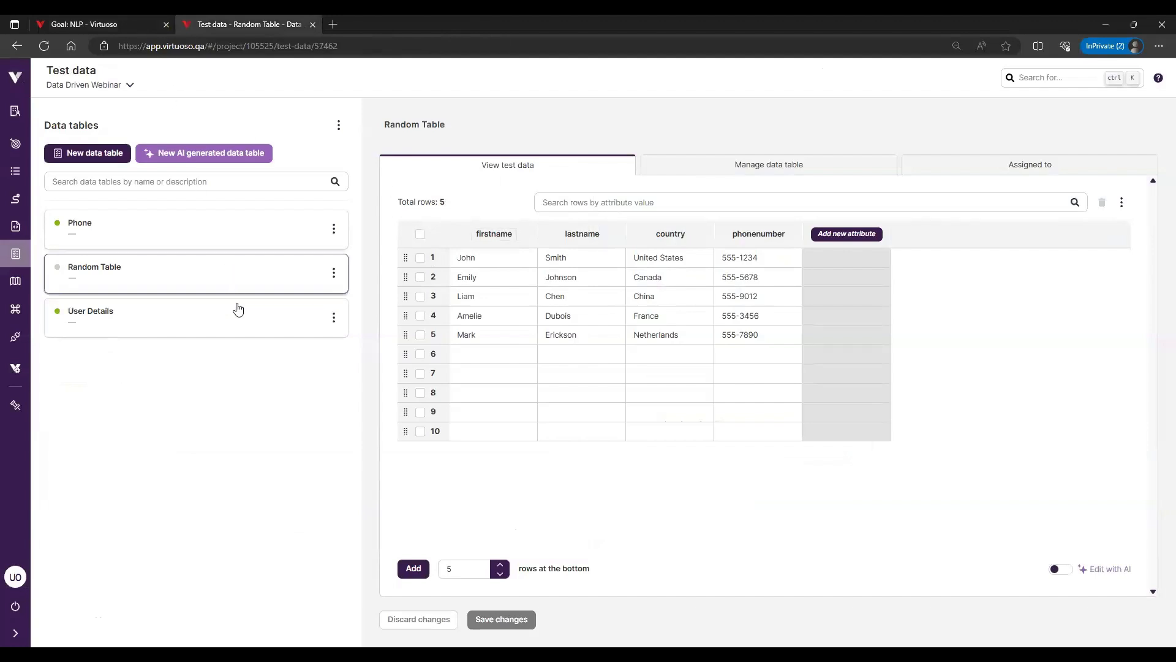
pyautogui.click(224, 321)
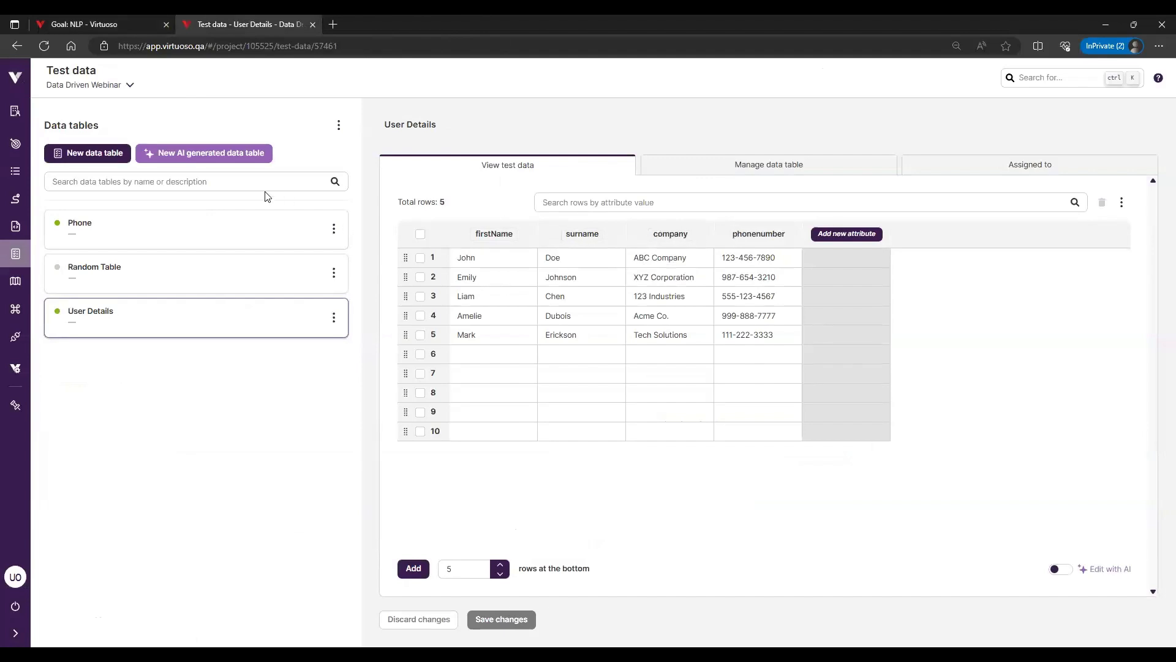
pyautogui.click(98, 23)
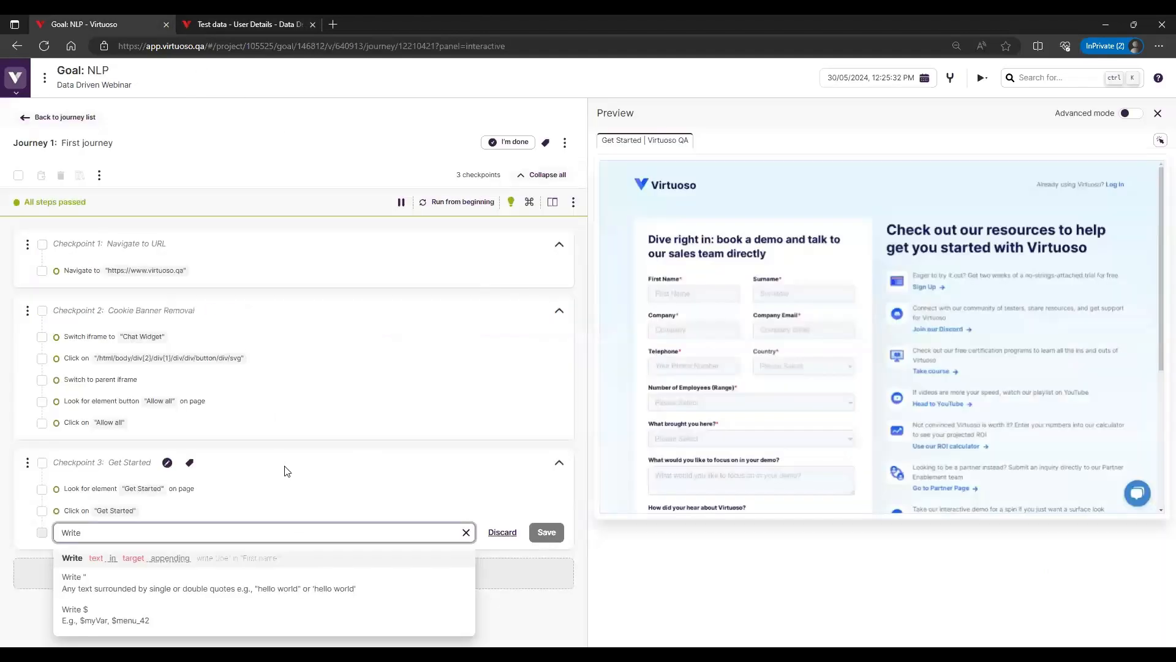
pyautogui.write('$fir')
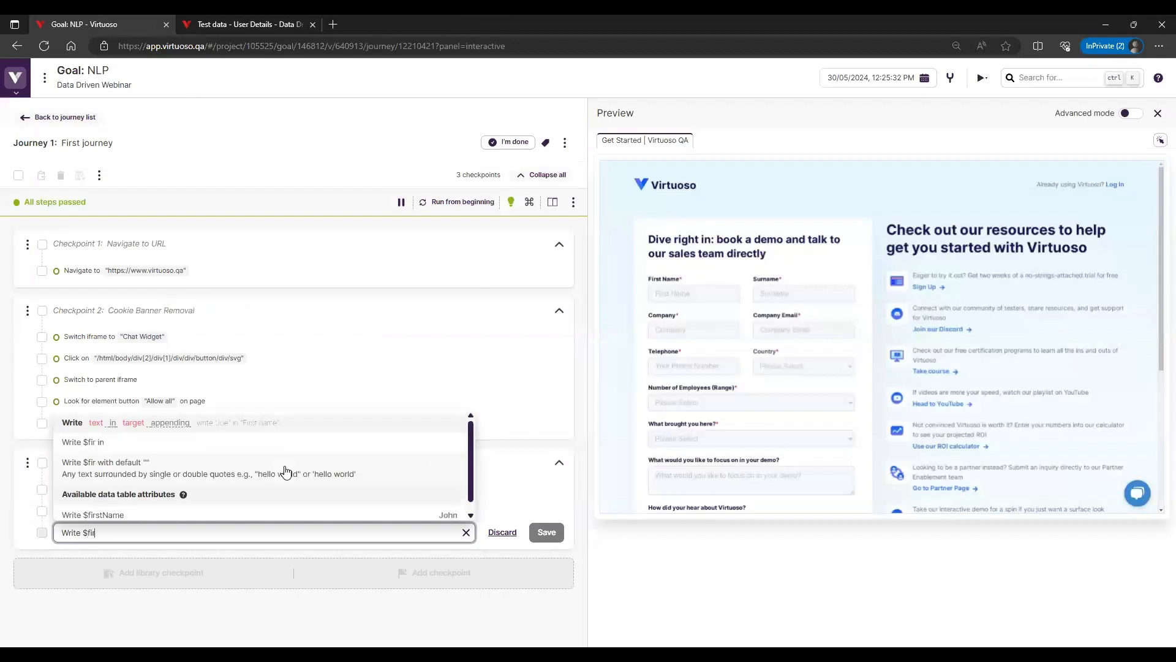
pyautogui.write('stName in ')
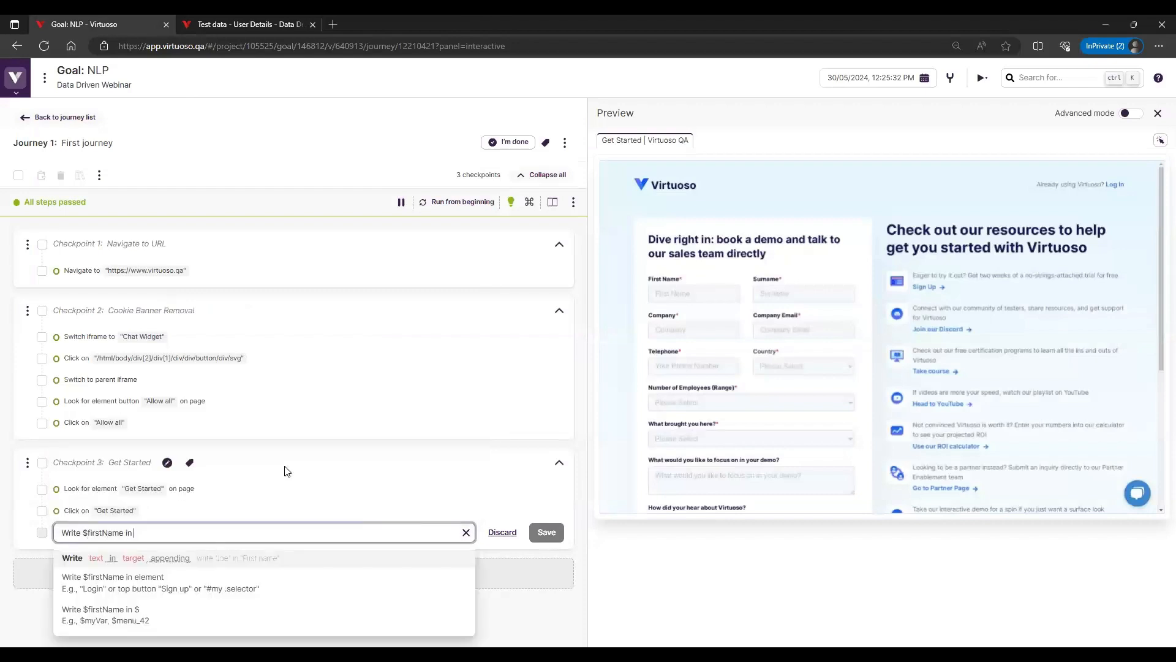
pyautogui.write('"First Name')
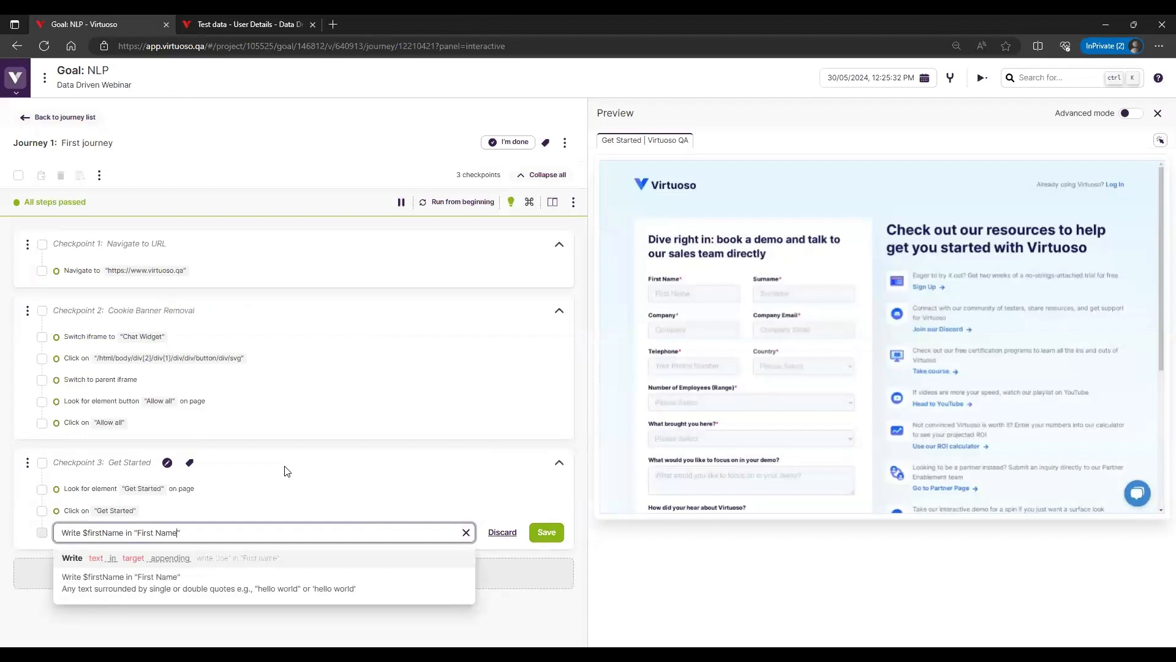
pyautogui.press('Return')
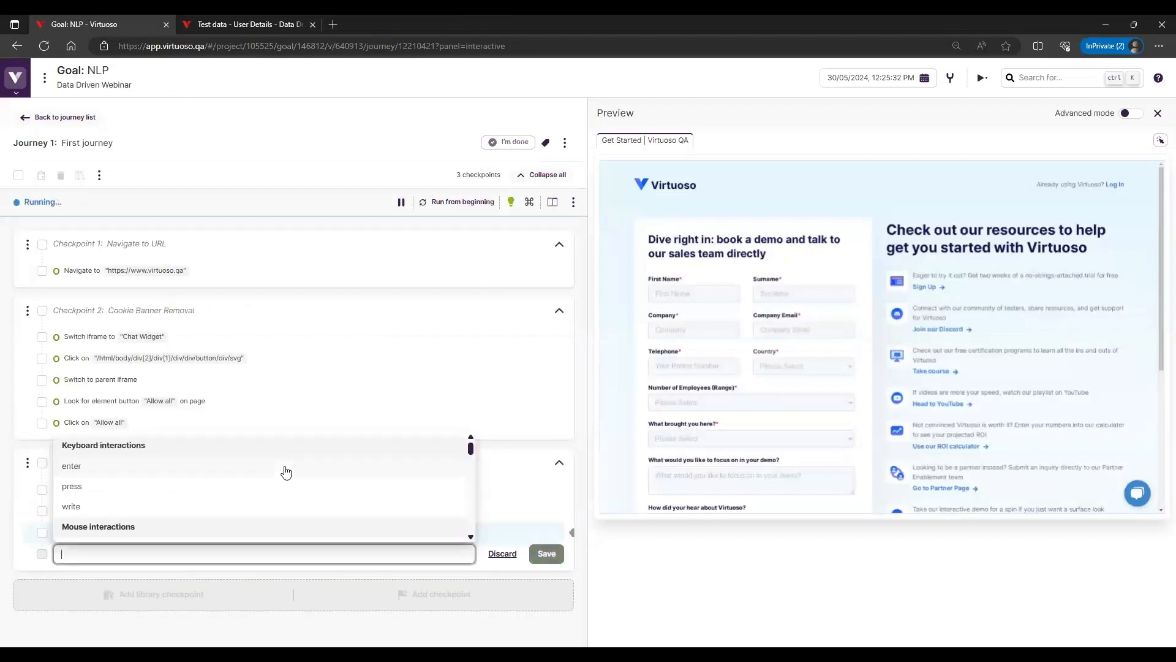
# Add the step Write $surname in "Surname" below the first-name step
pyautogui.write('Write ')
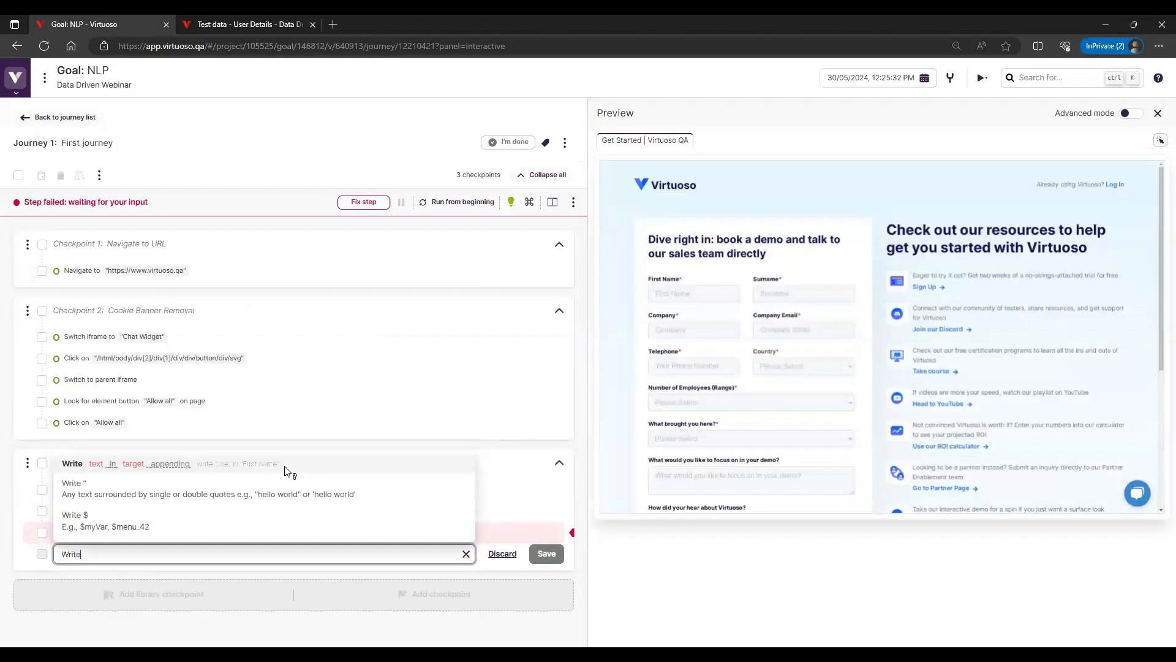
pyautogui.write('$surname in')
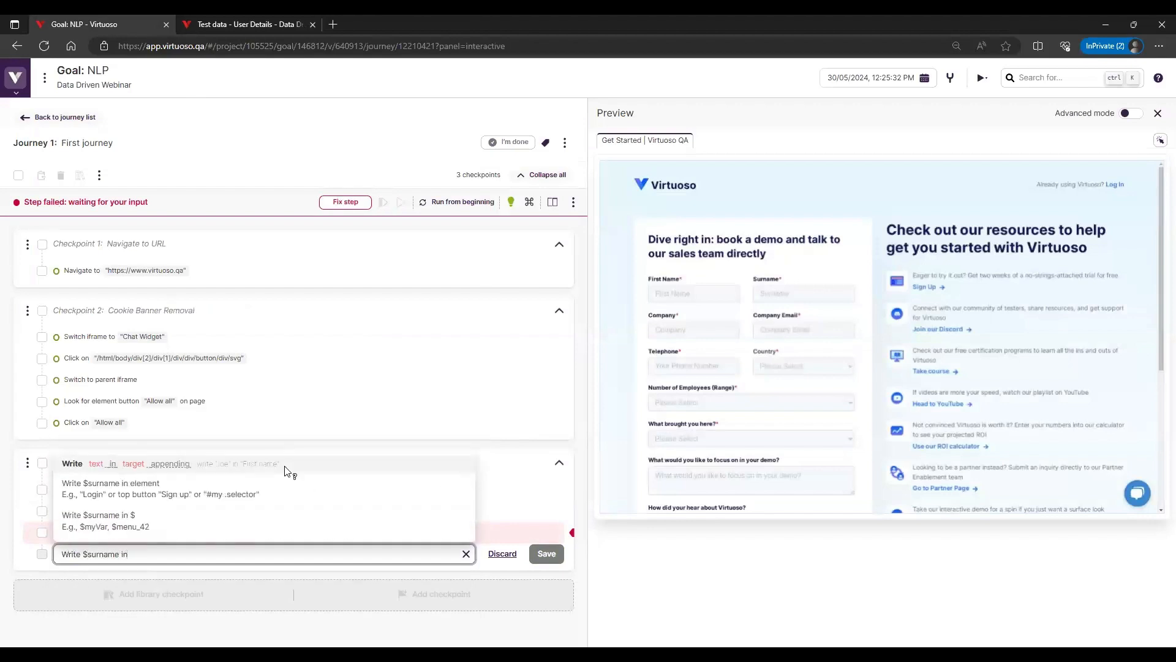
pyautogui.write(' "Surname')
pyautogui.press('Return')
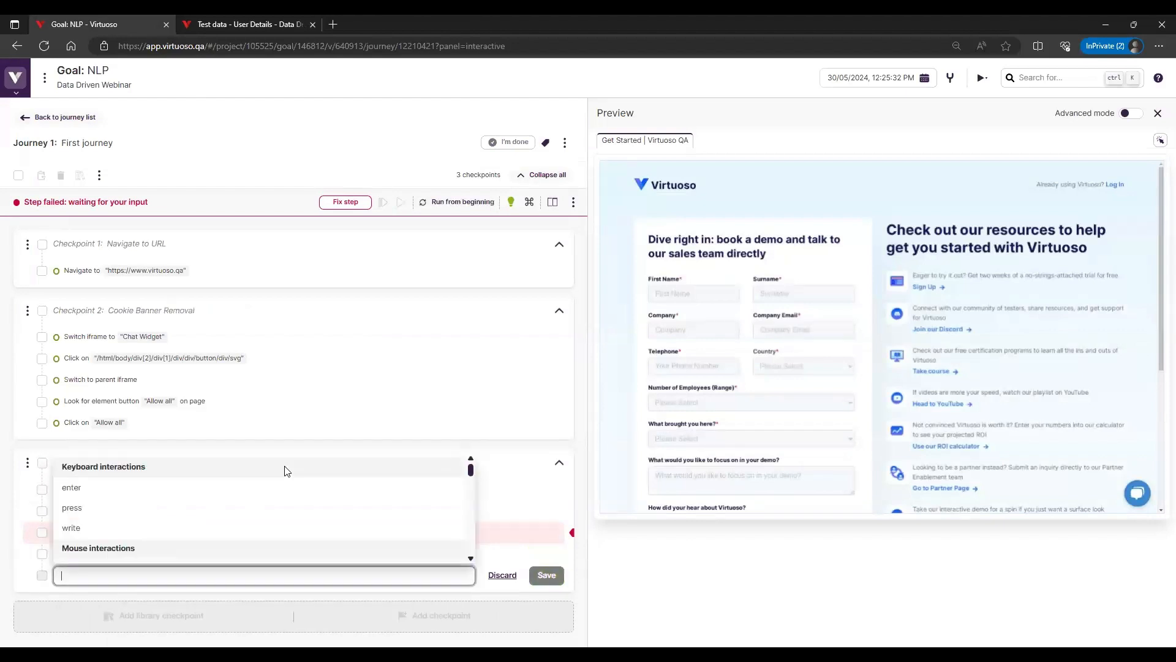
# Add the step Write $company in "Company" below the surname step
pyautogui.write('Write ')
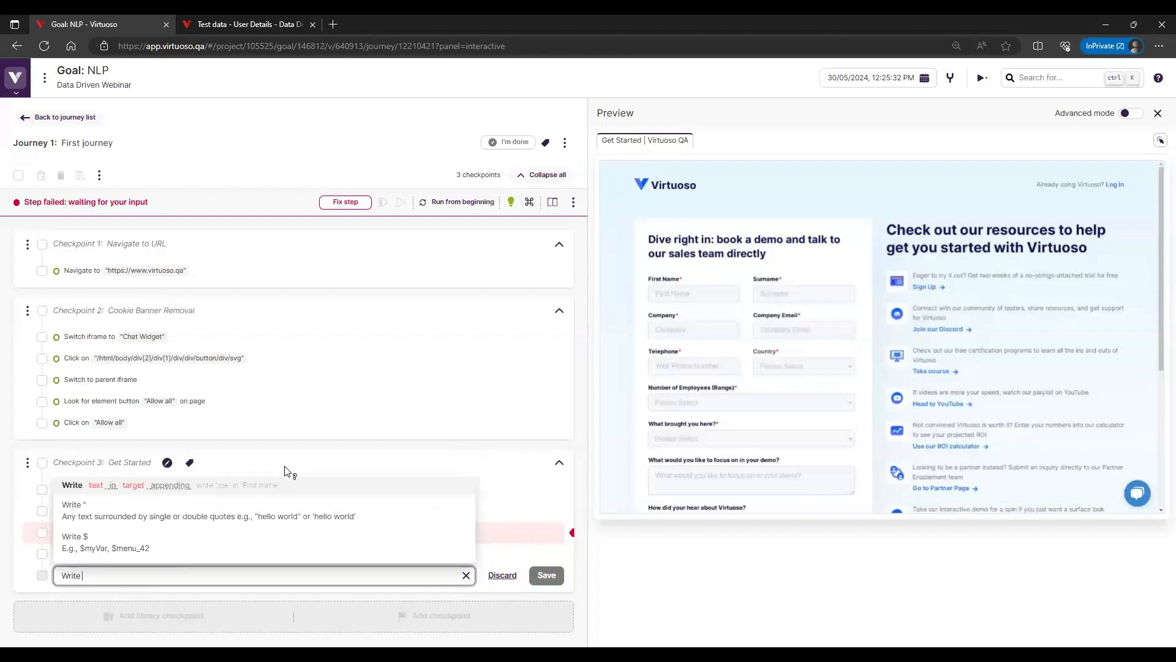
pyautogui.write('$company')
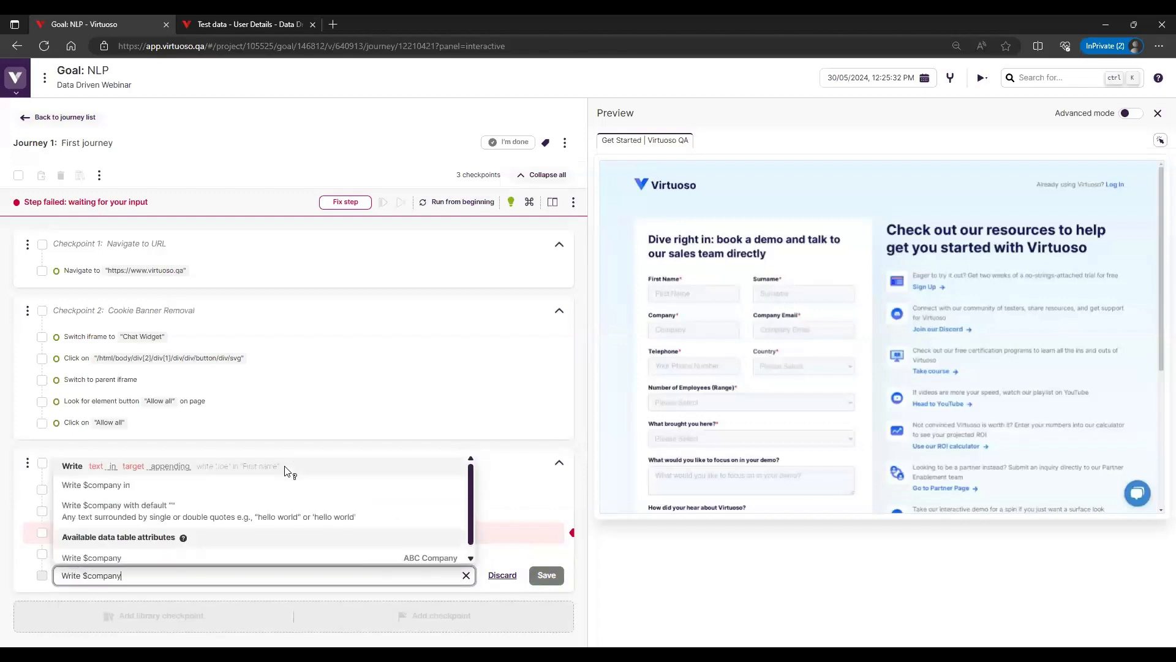
pyautogui.write(' in "')
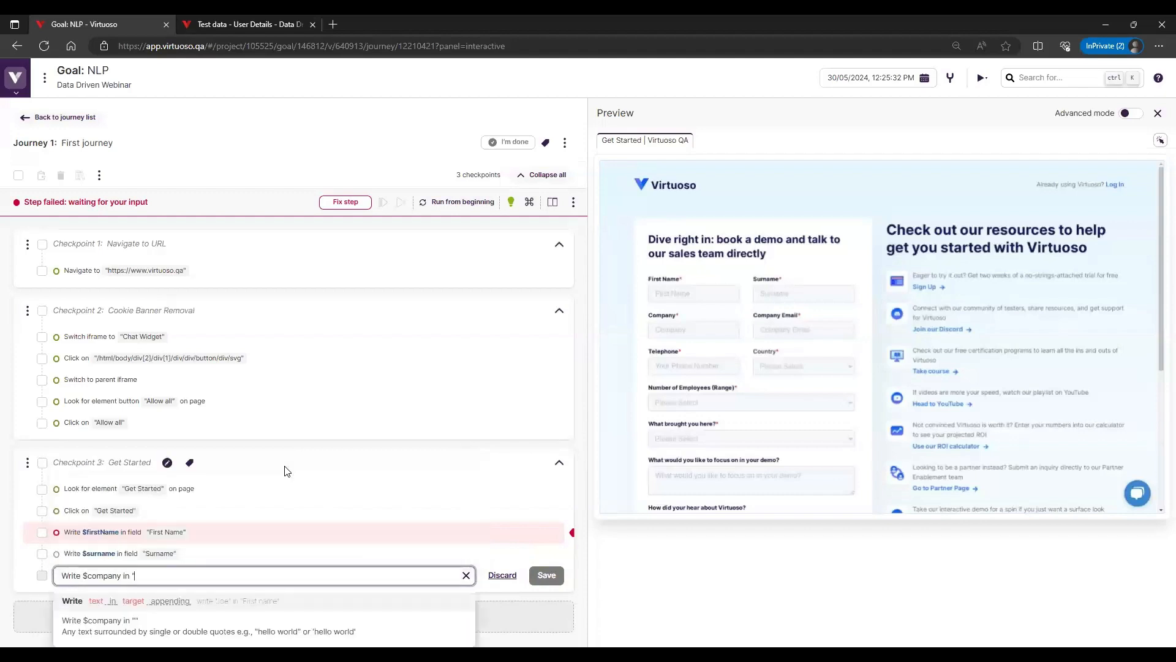
pyautogui.write('Company')
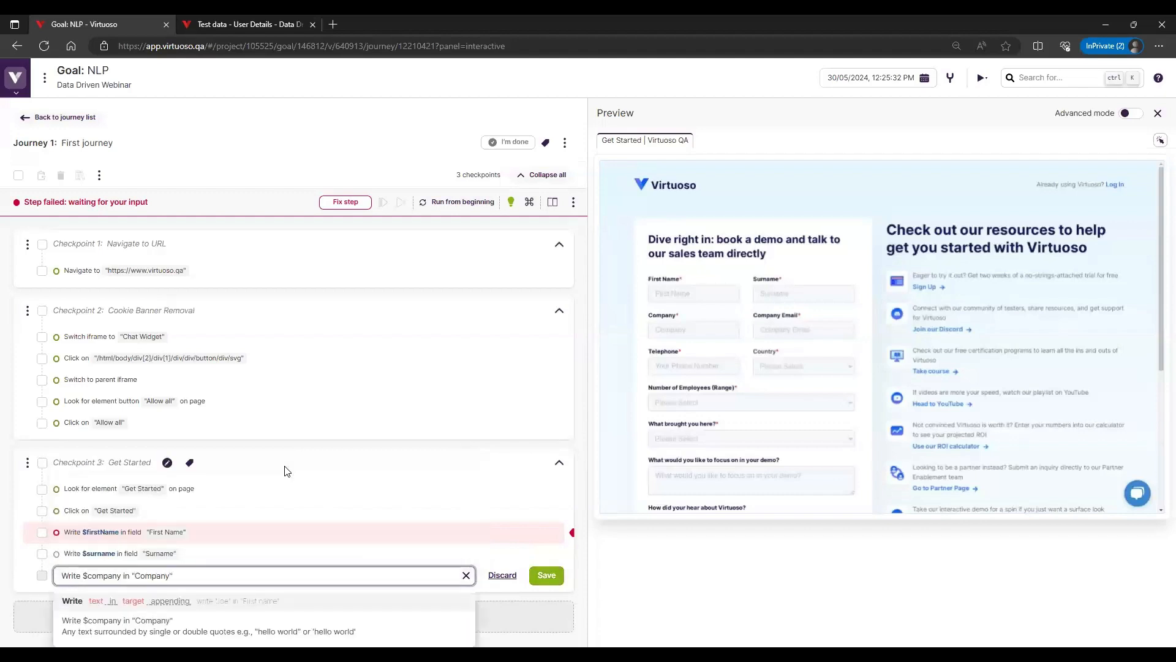
pyautogui.press('Return')
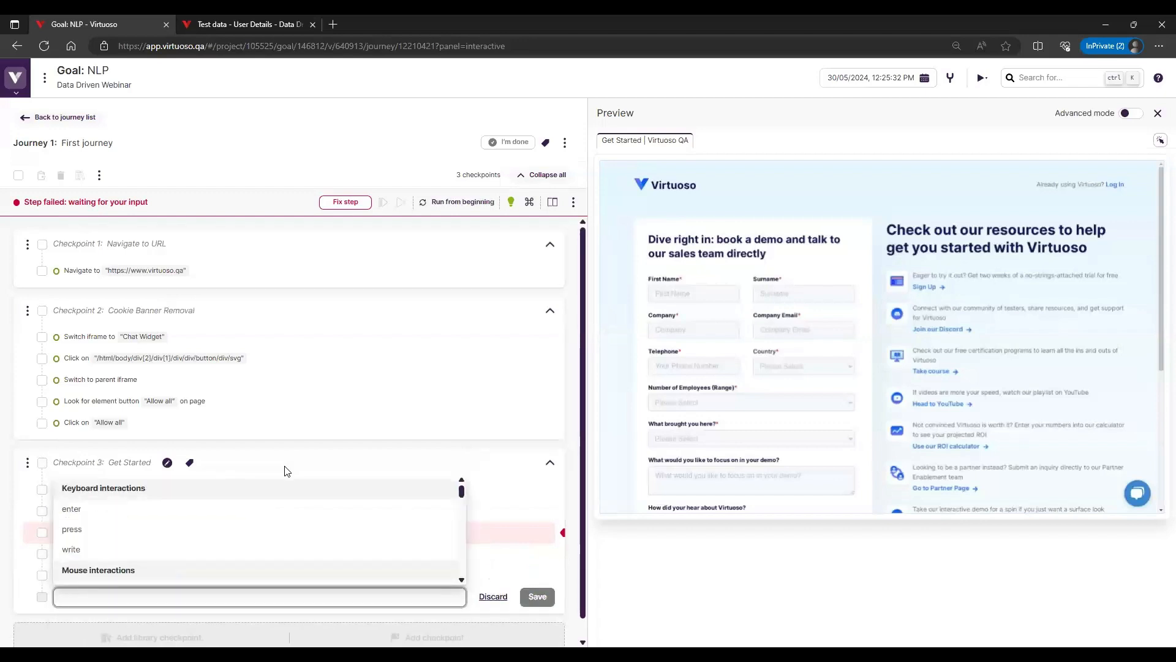
# Check the phone attribute's name in User Details, add the step Write $phonenumber in "Your Phone Number" and finish adding steps
pyautogui.write('Write')
pyautogui.click(242, 24)
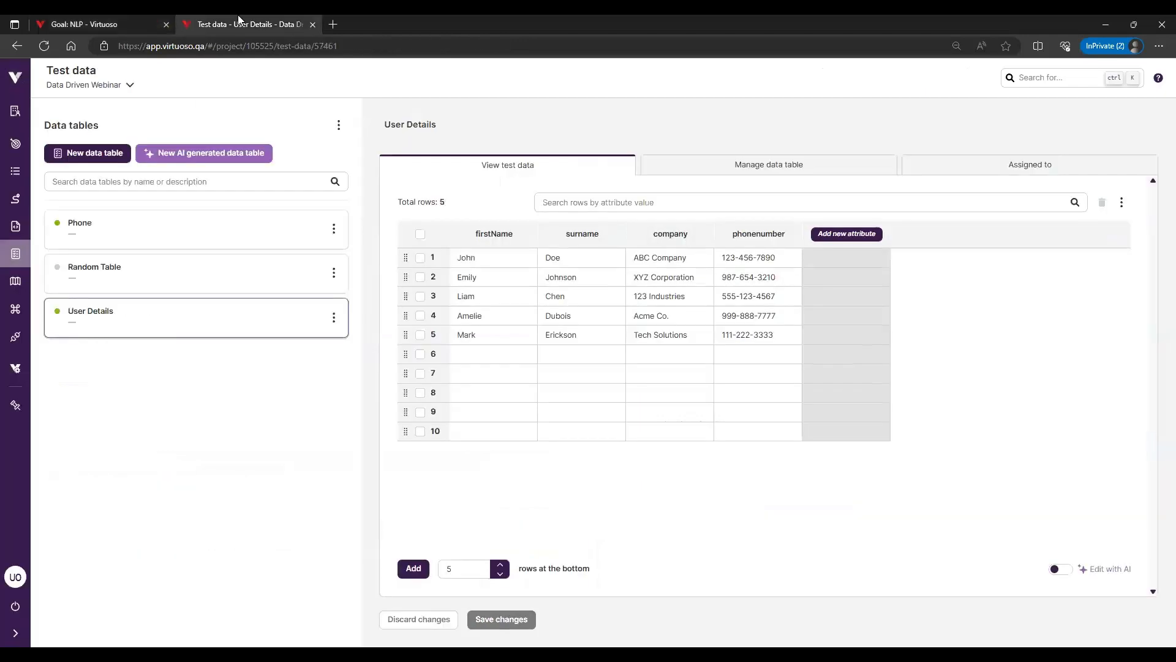
pyautogui.click(101, 24)
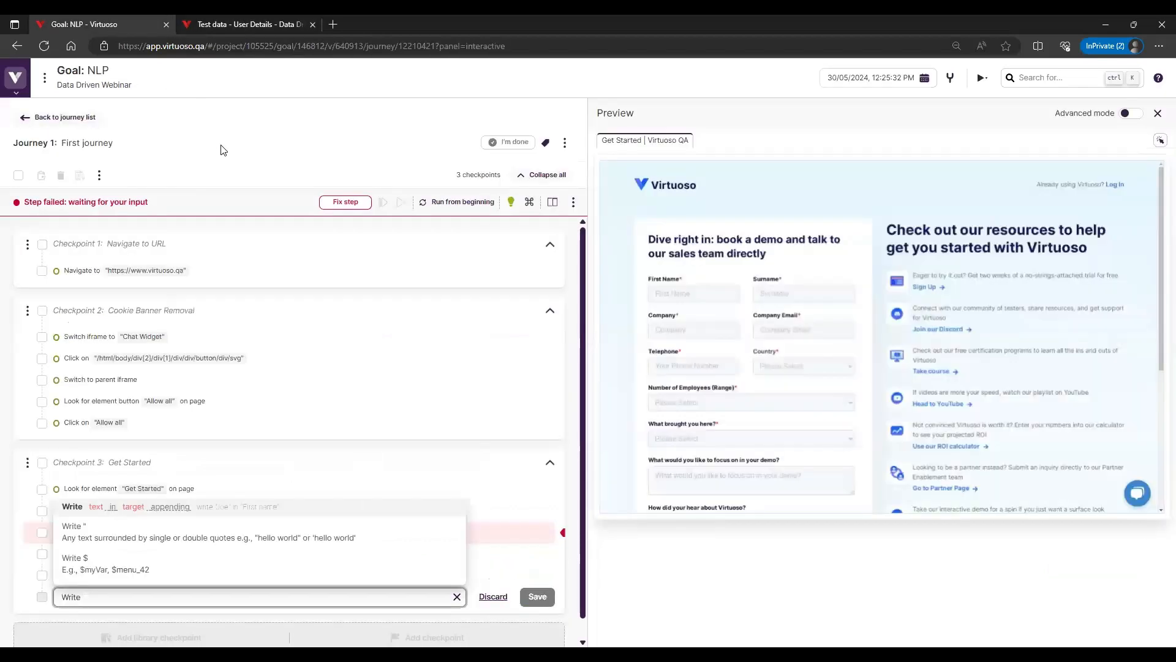
pyautogui.write('$phone')
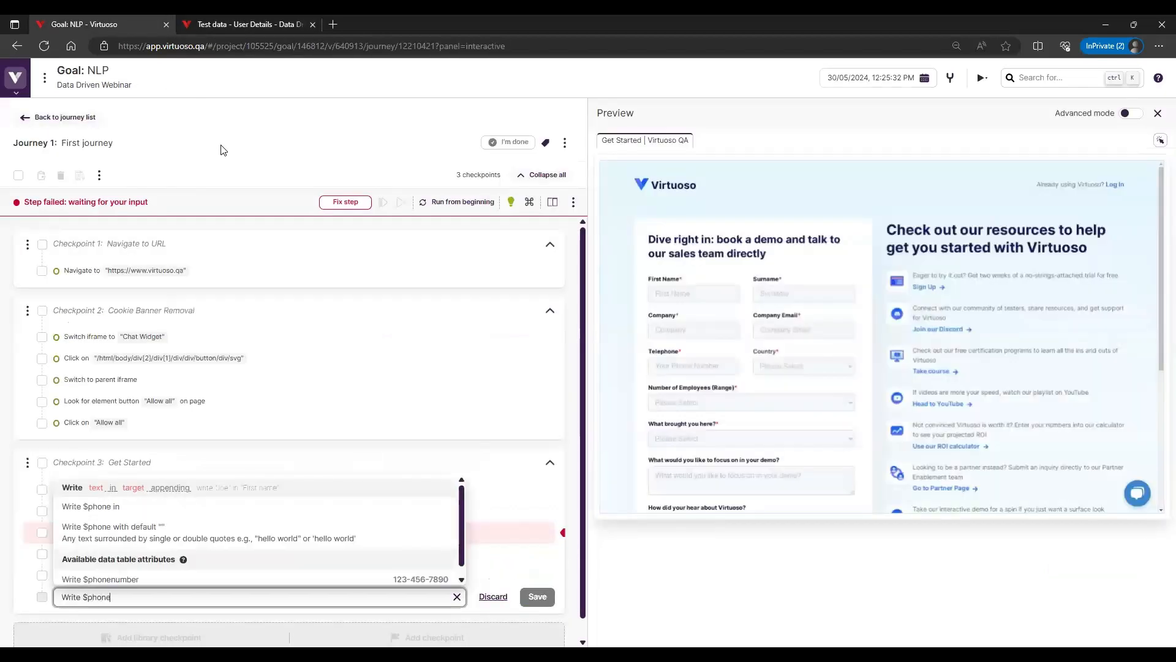
pyautogui.write('number in $')
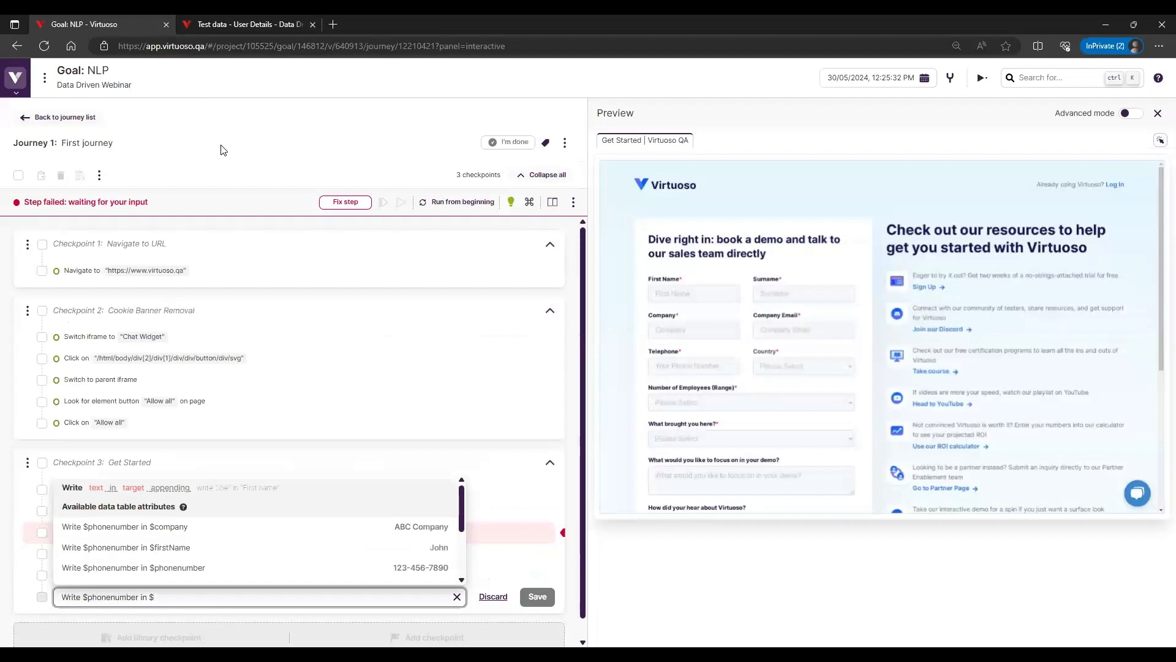
pyautogui.write('Your')
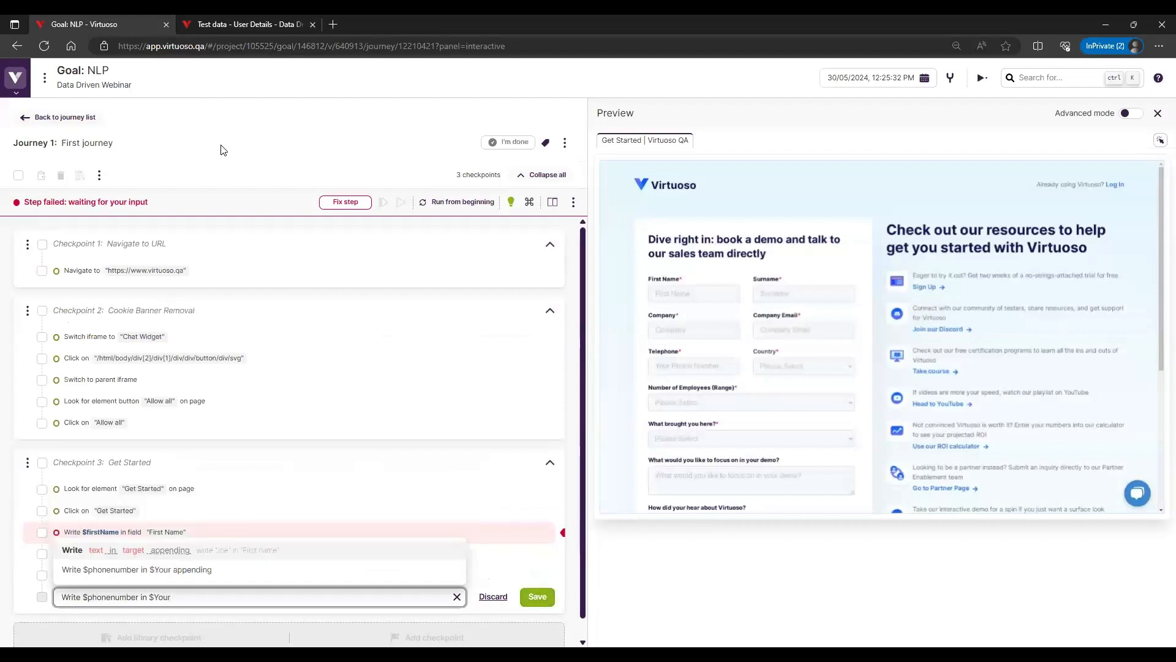
pyautogui.press('BackSpace')
pyautogui.press('BackSpace')
pyautogui.press('BackSpace')
pyautogui.write('"')
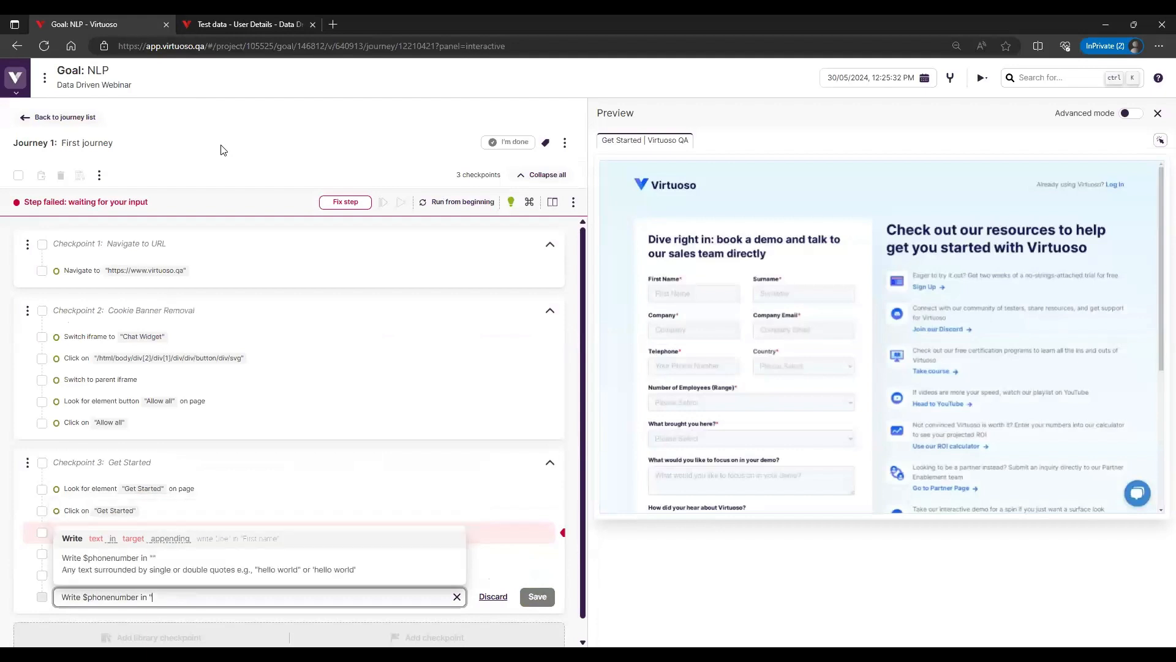
pyautogui.write('Your Phone Numbe')
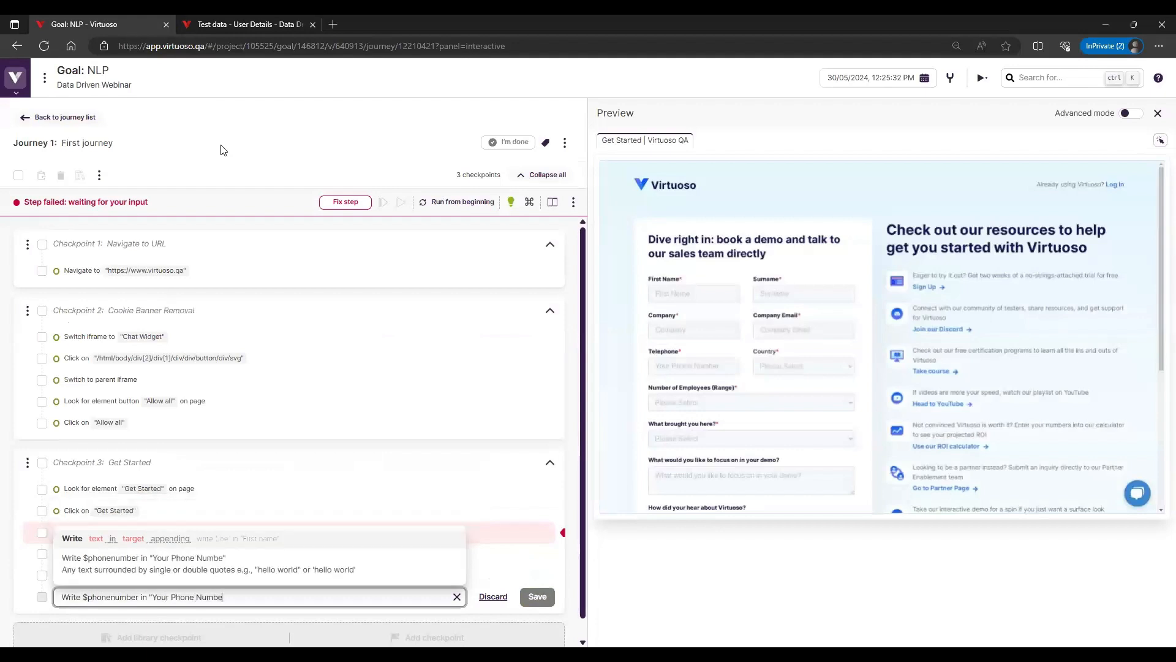
pyautogui.write('r"')
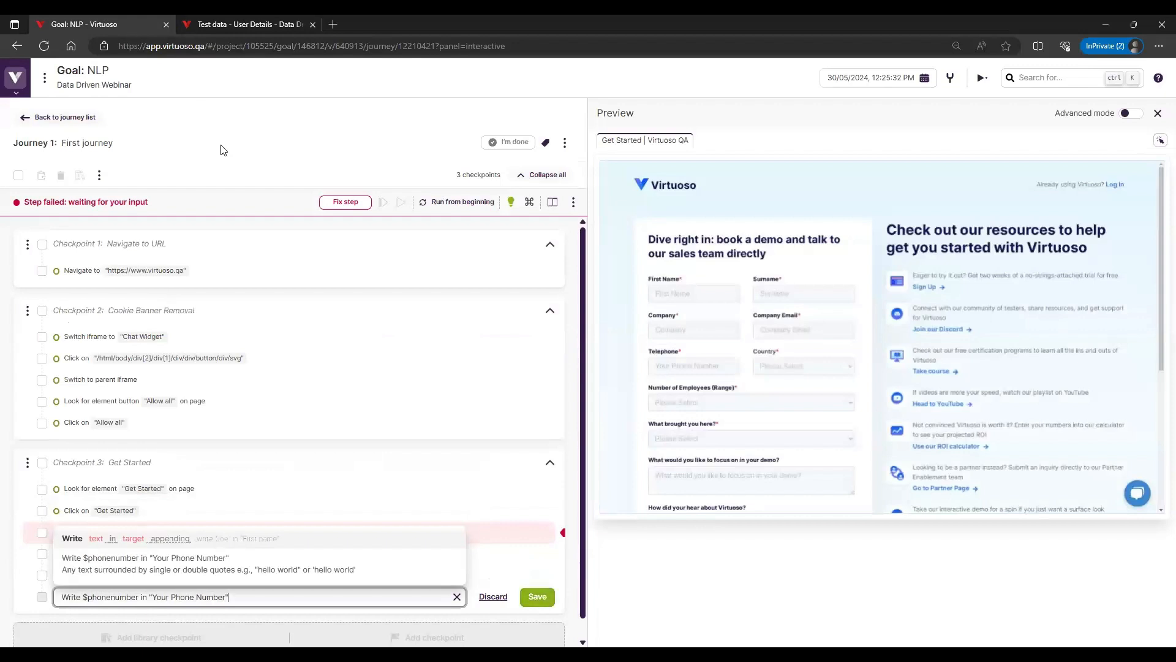
pyautogui.click(537, 598)
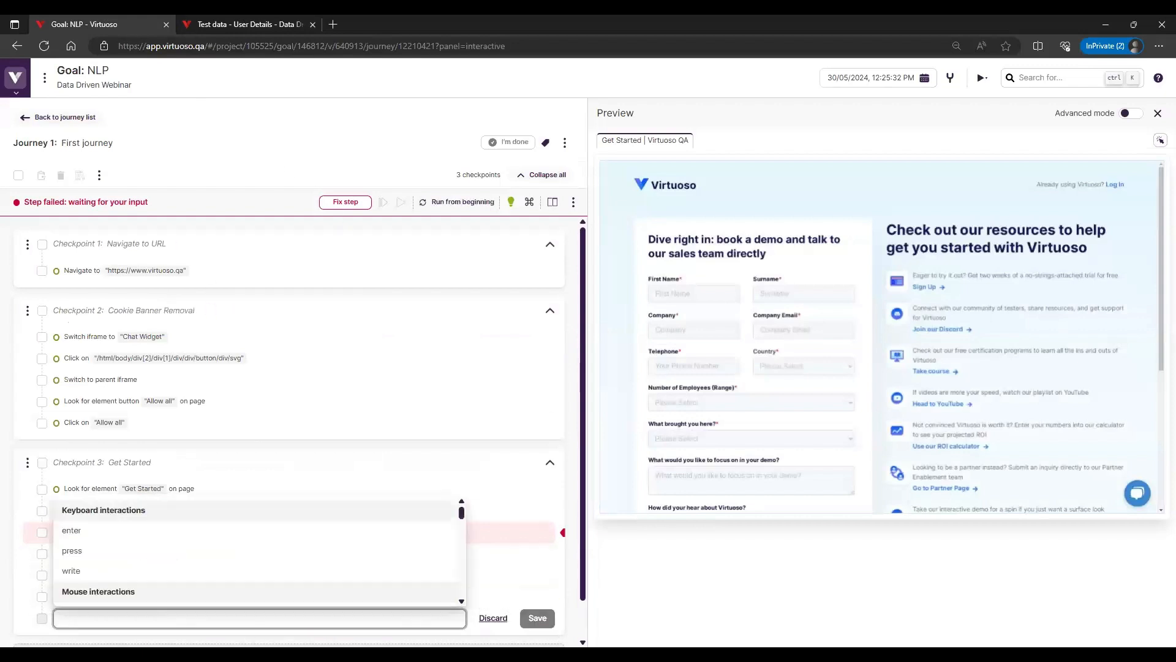
pyautogui.click(494, 618)
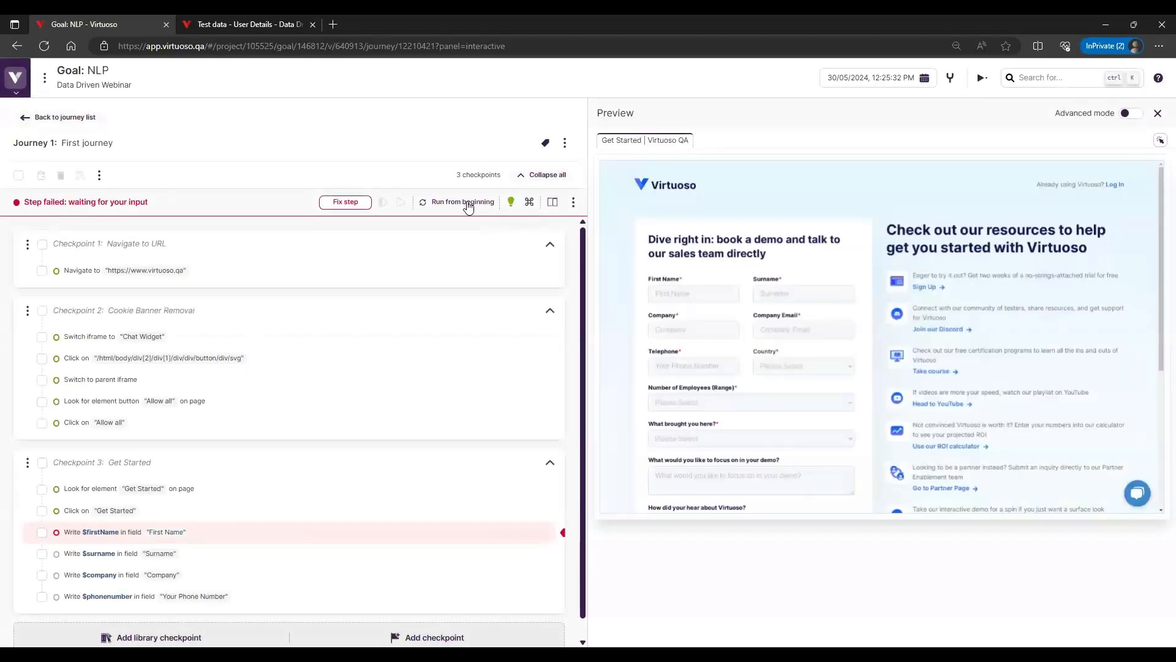
# Run the journey from the beginning and fix the $firstName step by targeting the First Name input in the form preview
pyautogui.click(469, 204)
pyautogui.click(351, 205)
pyautogui.click(695, 294)
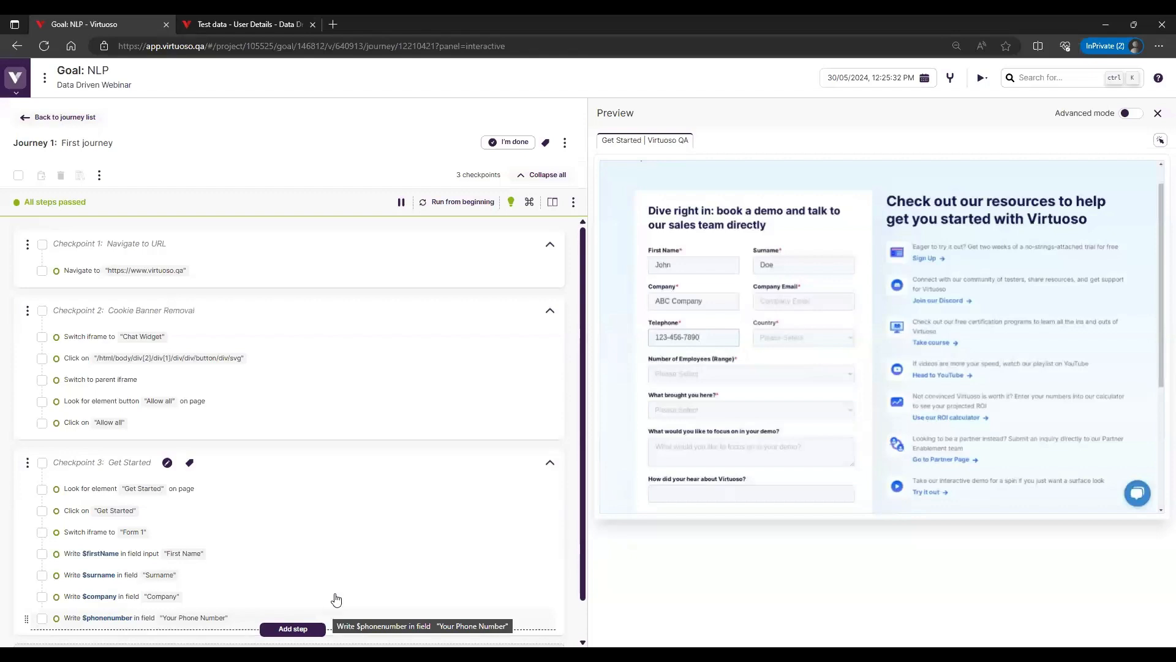
pyautogui.scroll(-1, 442, 622)
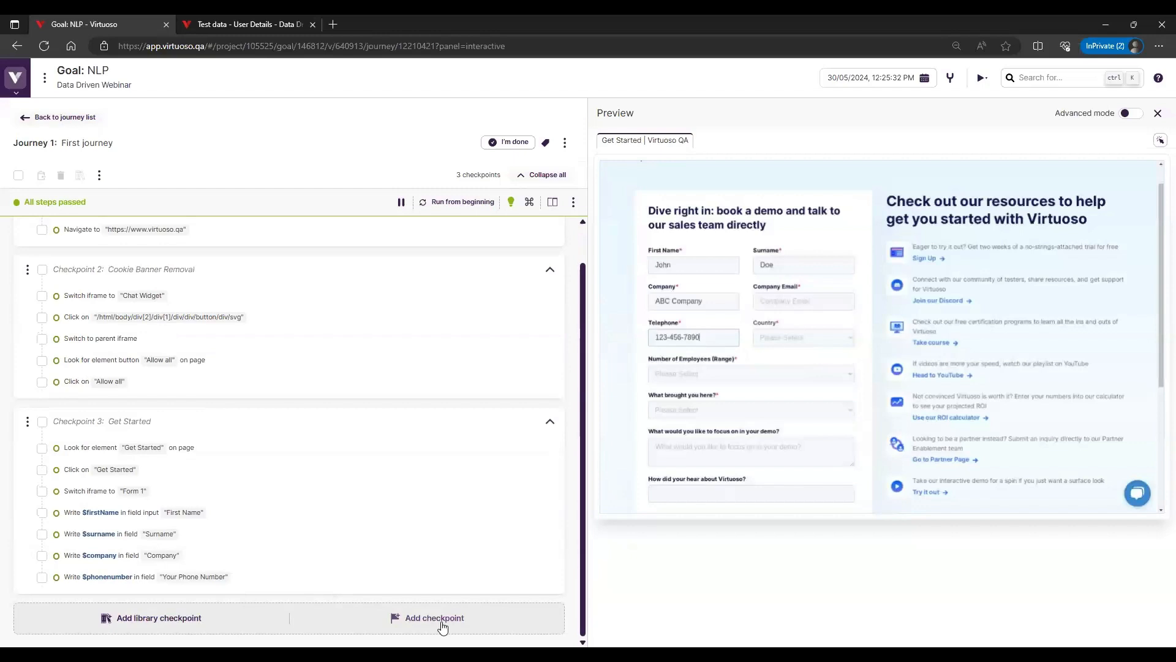
# Open the project's extension manager in place of the User Details test data page
pyautogui.click(284, 23)
pyautogui.click(15, 632)
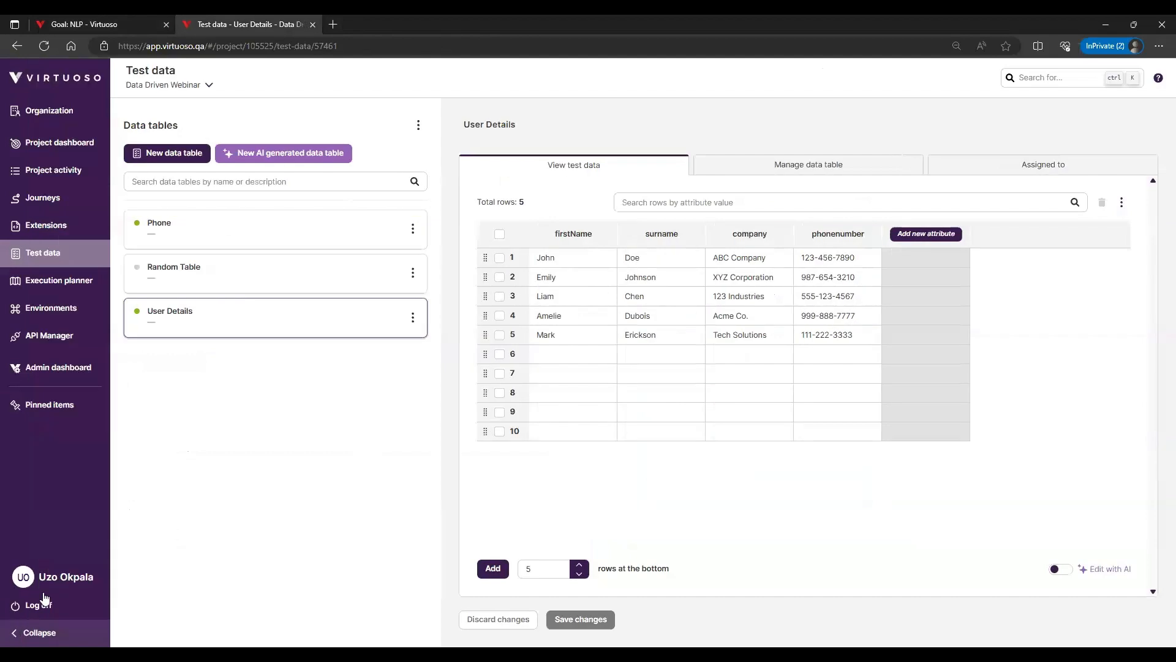
pyautogui.click(67, 230)
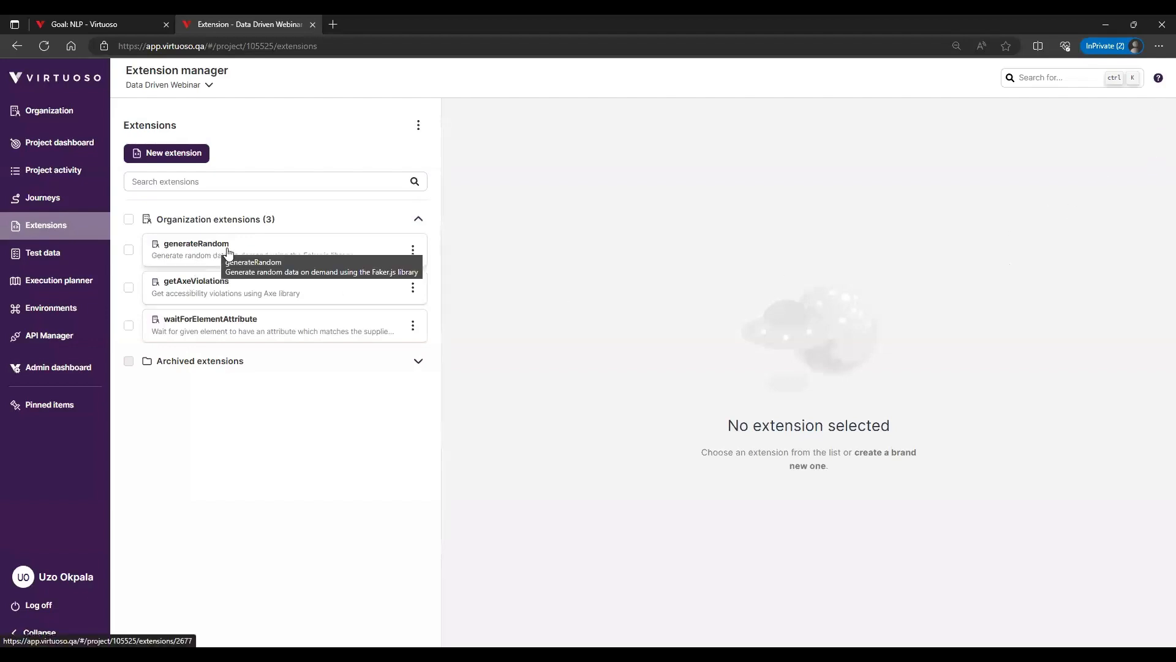
# Search the Virtuoso Guide for "generate", open Generate Random Data and examine its generateRandom examples and the variables they return
pyautogui.click(1159, 79)
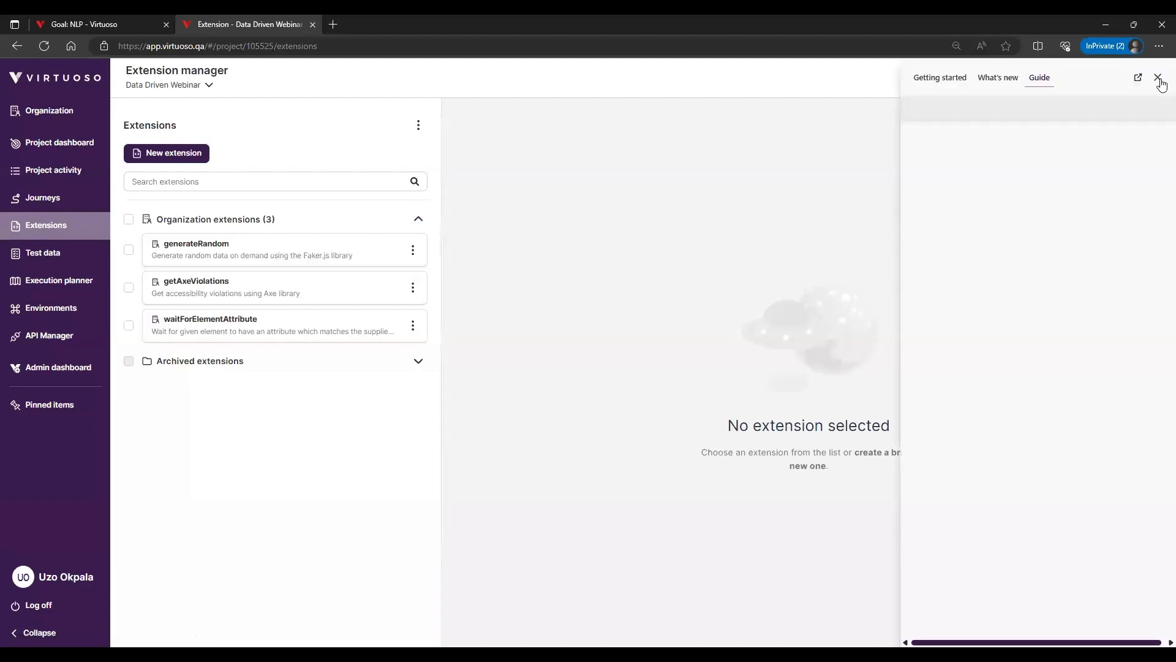
pyautogui.click(1147, 114)
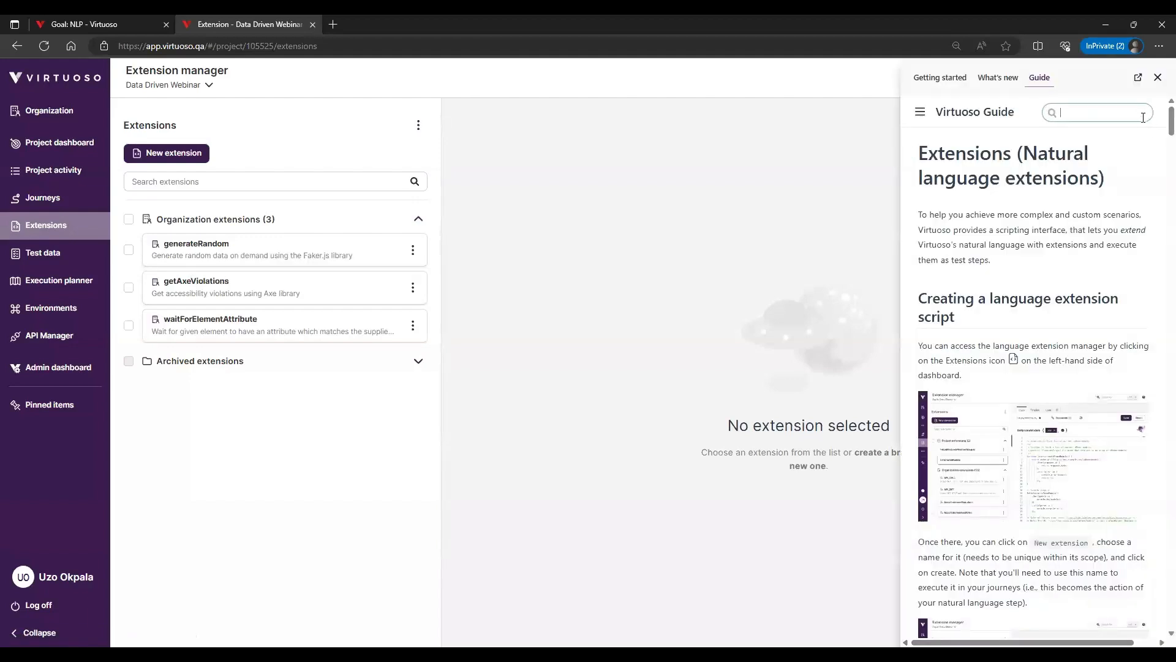
pyautogui.write('generate')
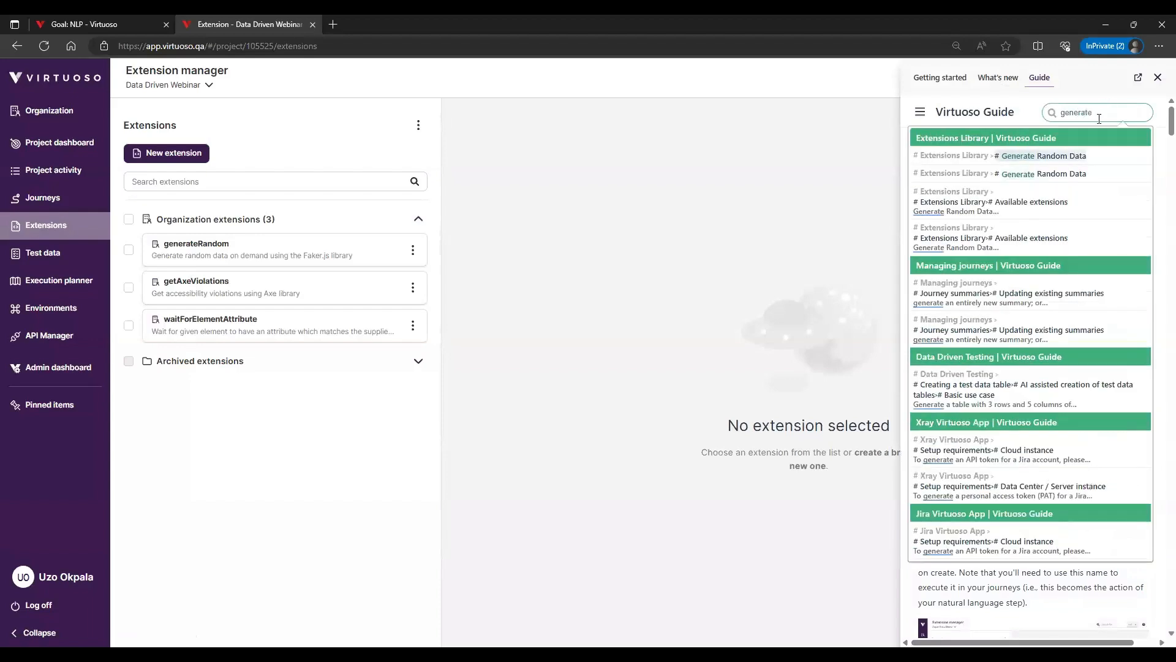
pyautogui.click(1040, 158)
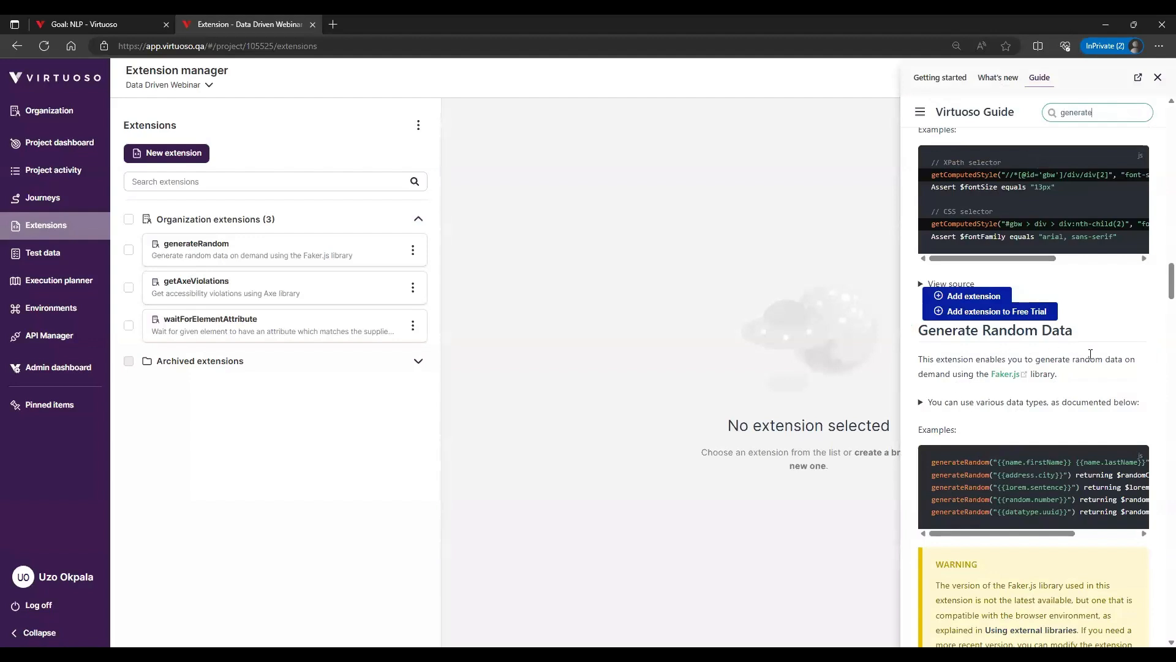
pyautogui.scroll(-1, 974, 481)
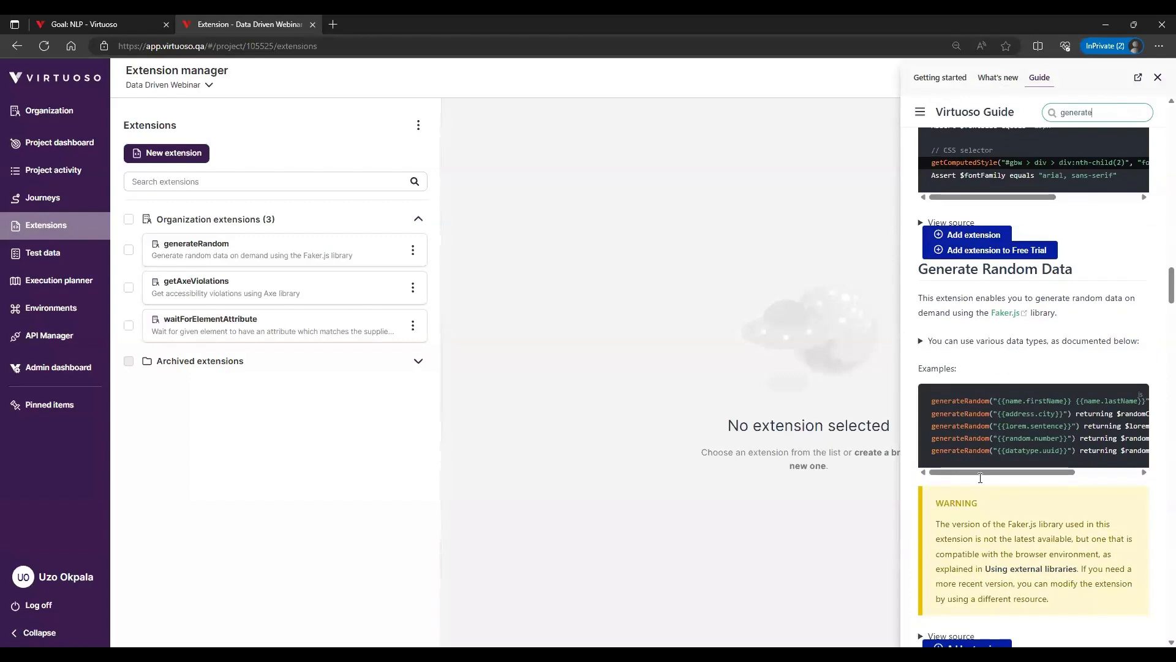
pyautogui.hscroll(3, 1066, 431)
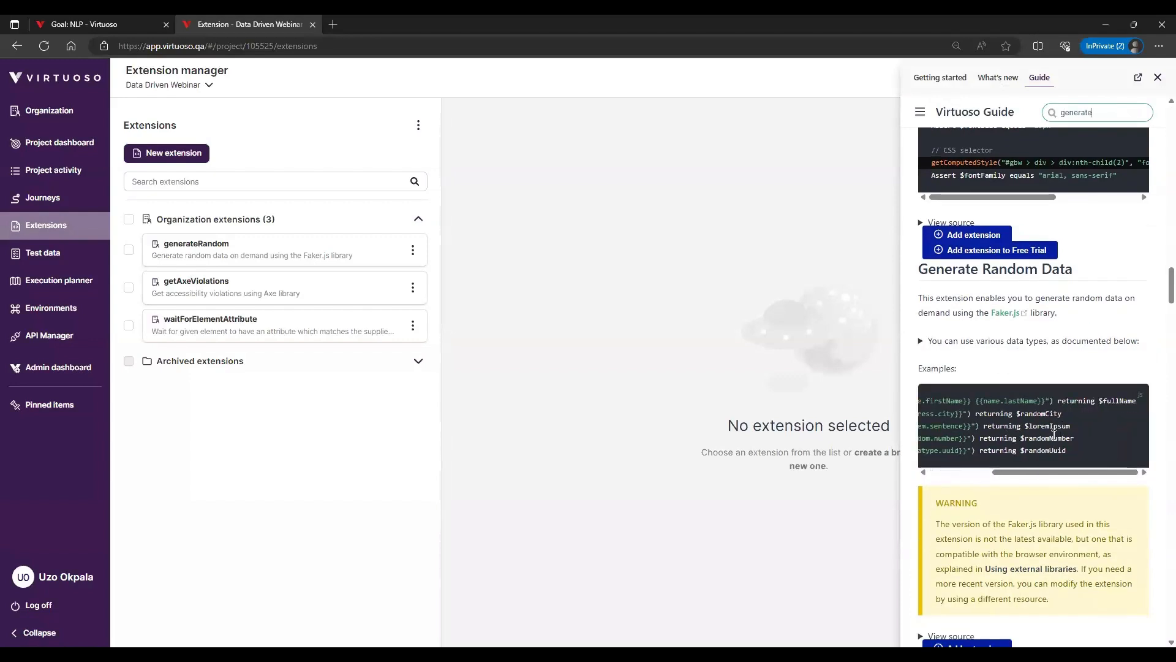
pyautogui.hscroll(-3, 1054, 433)
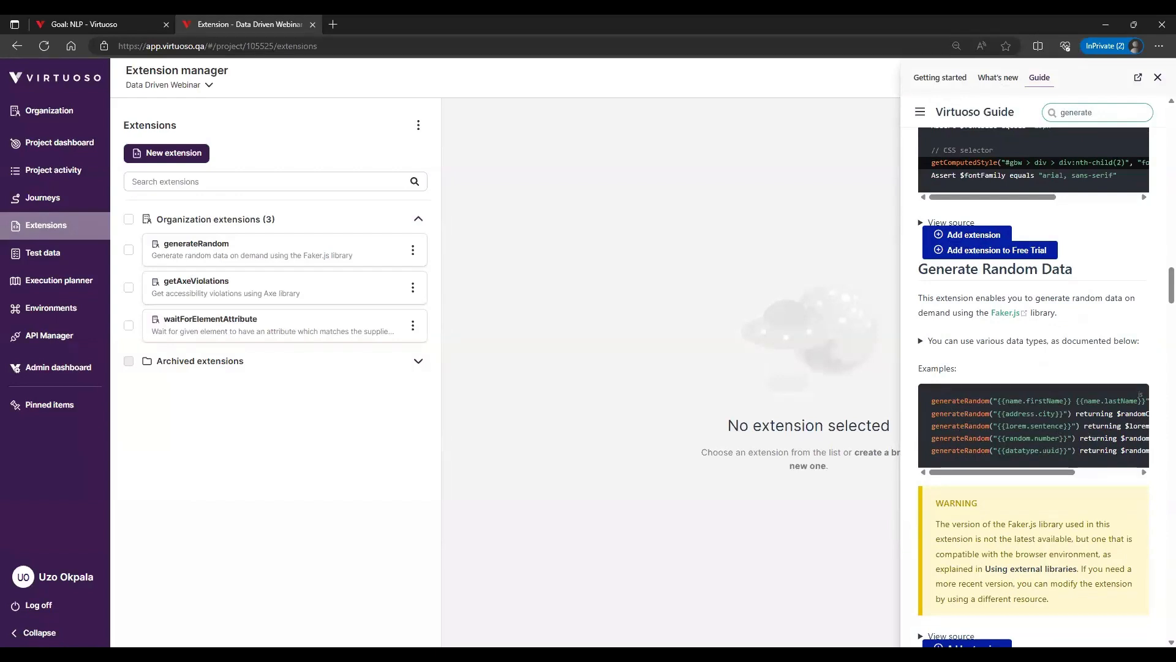
# In the NLP journey, create the checkpoint Fake Data Gen with generateRandom steps for full name ($fullName), first name ($fname), address.city and address.country (both $city)
pyautogui.hotkey('alt', 'Tab')
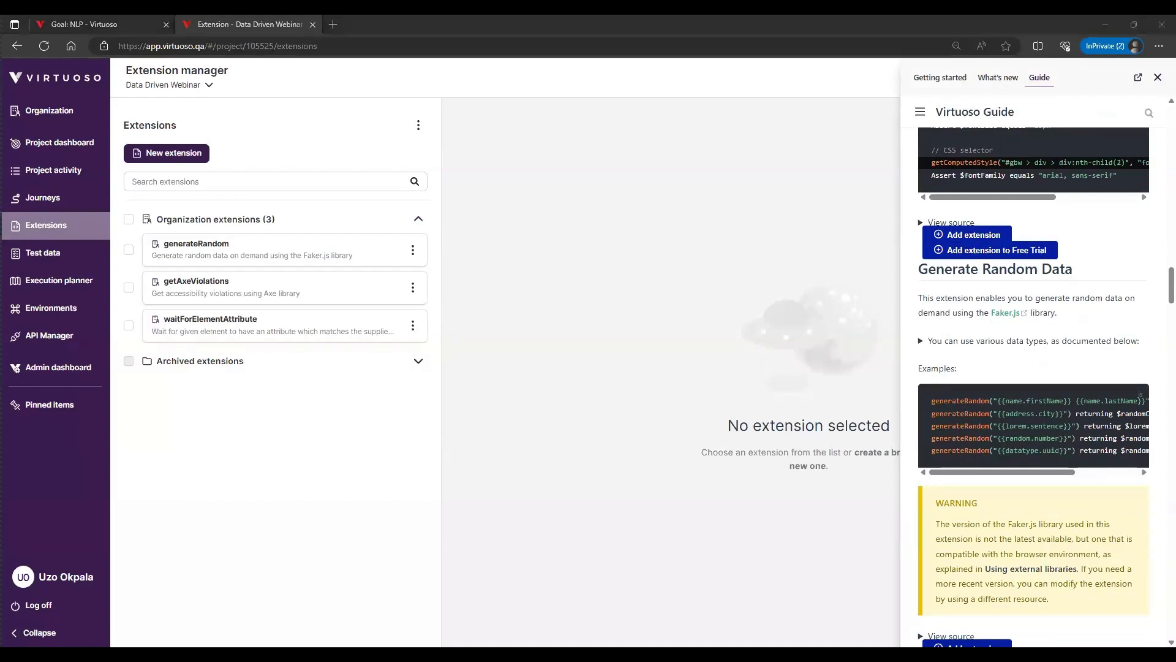
pyautogui.click(118, 21)
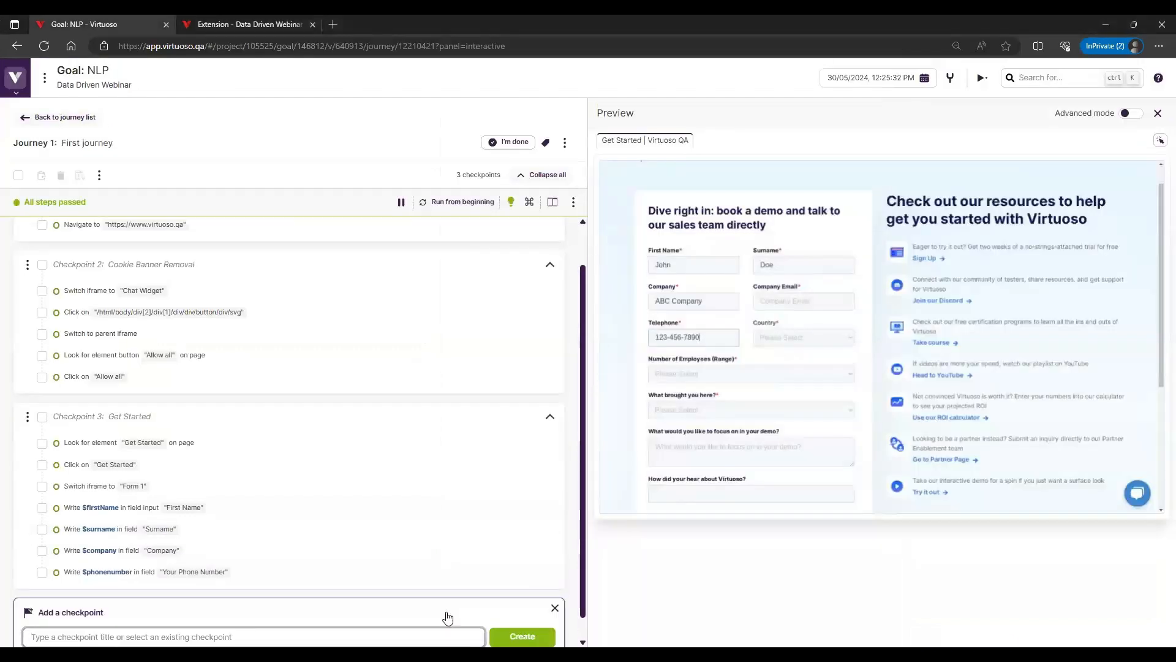
pyautogui.write('Fake Data Gen')
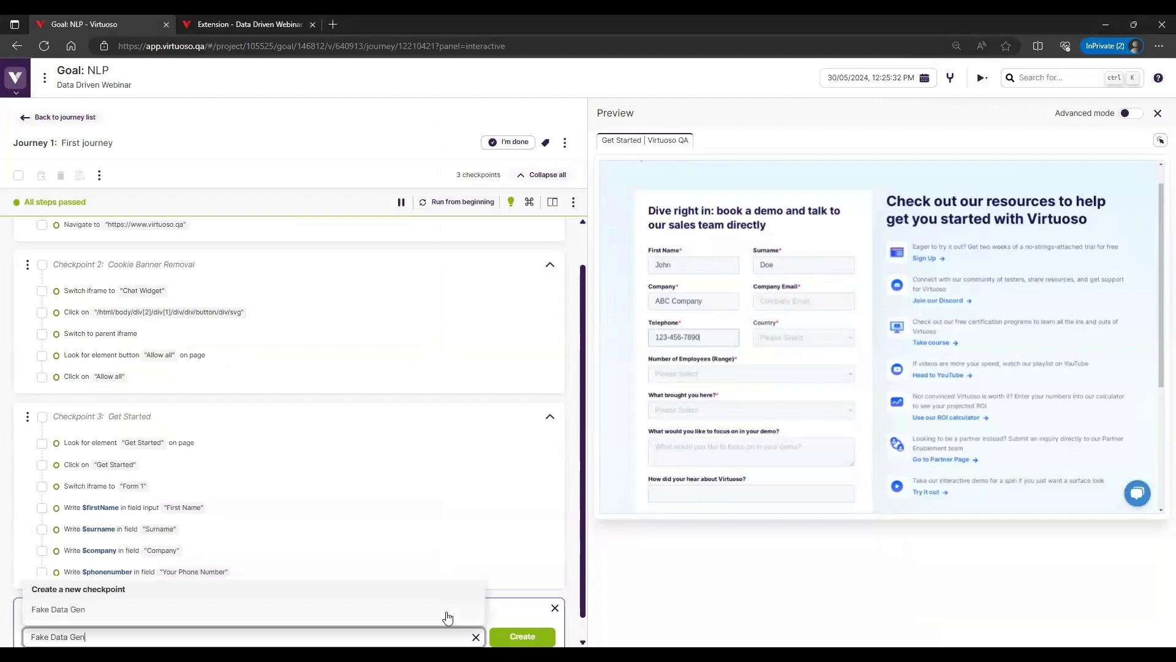
pyautogui.click(447, 617)
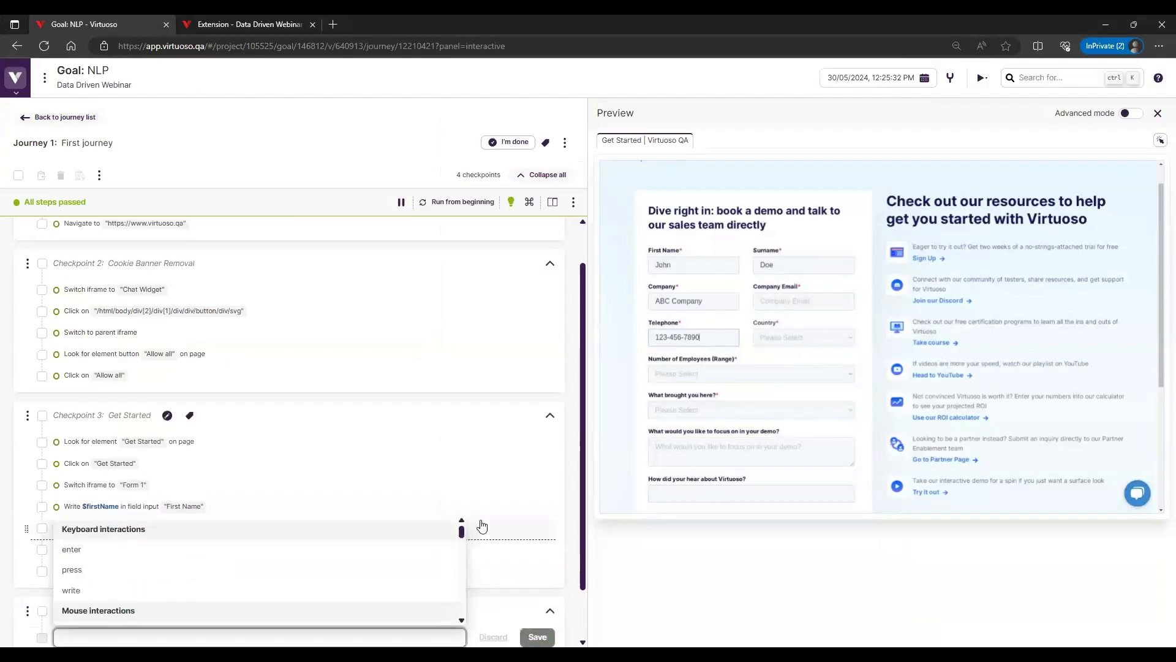
pyautogui.scroll(-3, 484, 500)
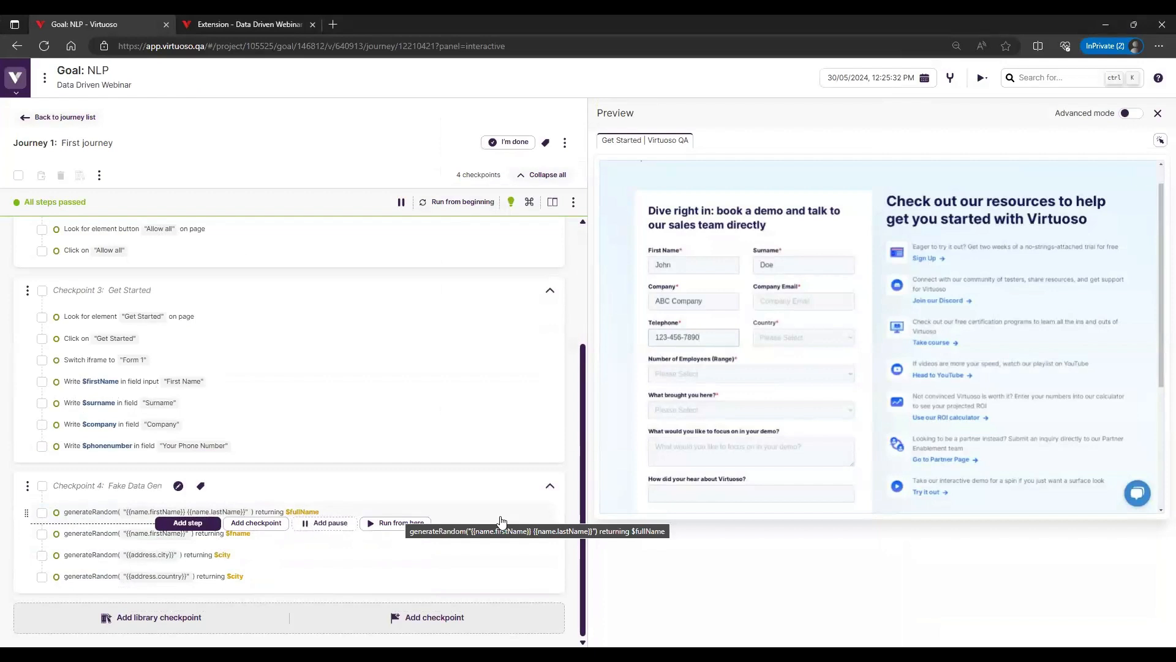
# Inspect the side effects of the $fullName, $fname and address.city steps in Fake Data Gen for their generated values
pyautogui.click(501, 521)
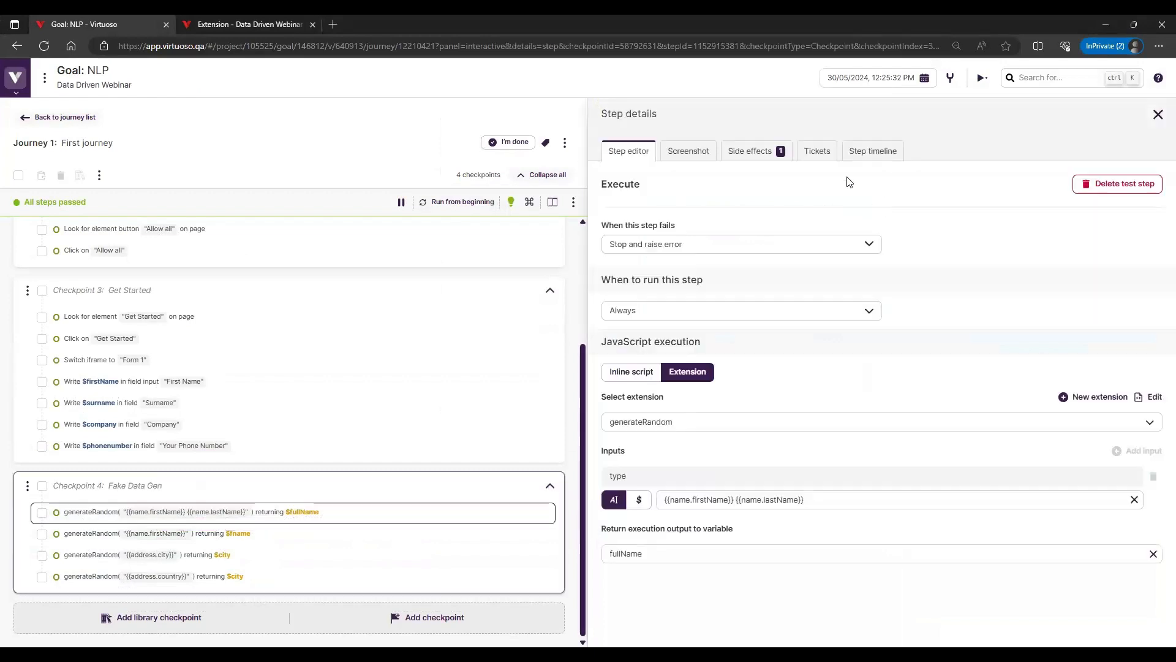
pyautogui.click(762, 154)
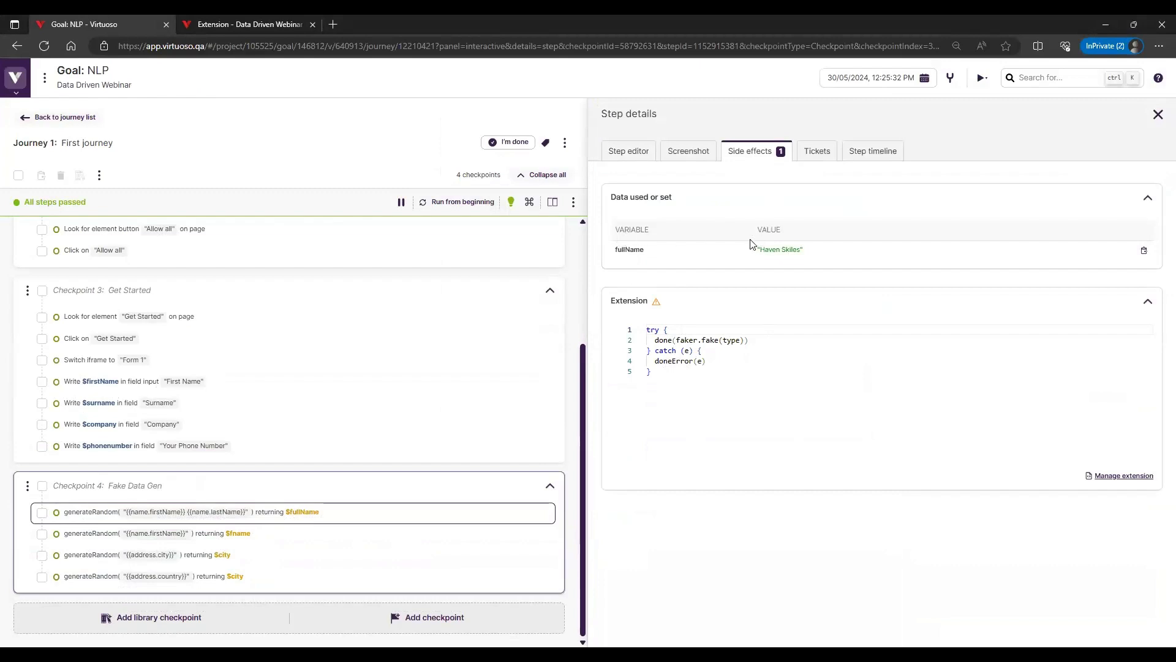
pyautogui.moveTo(273, 525)
pyautogui.moveTo(268, 547)
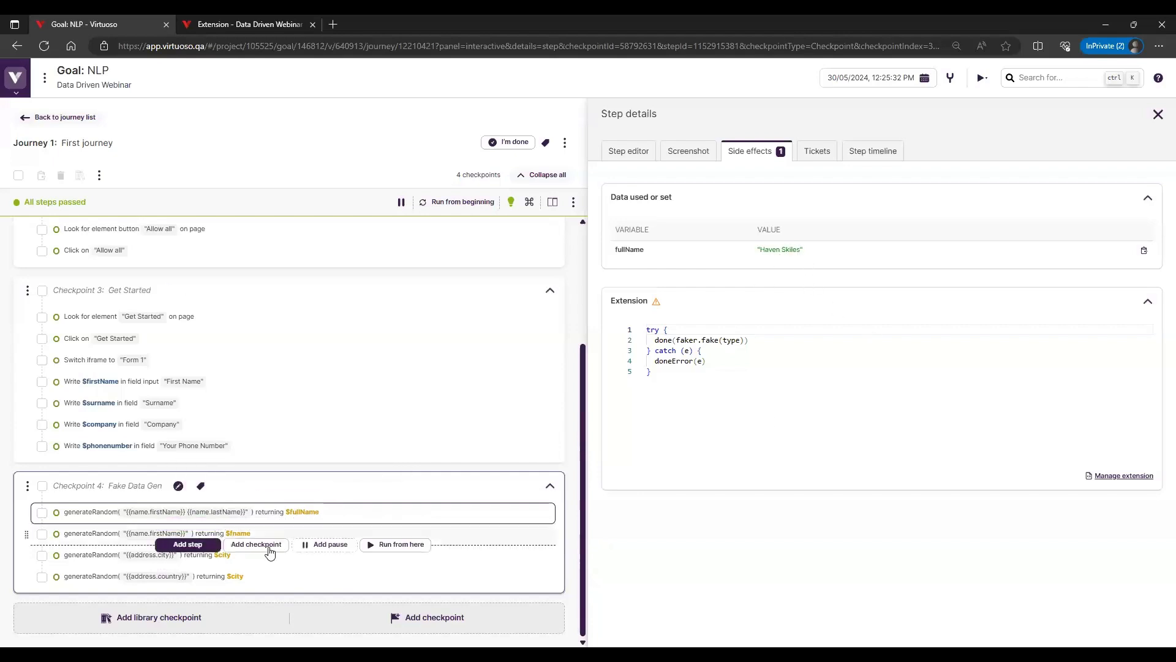
pyautogui.click(479, 536)
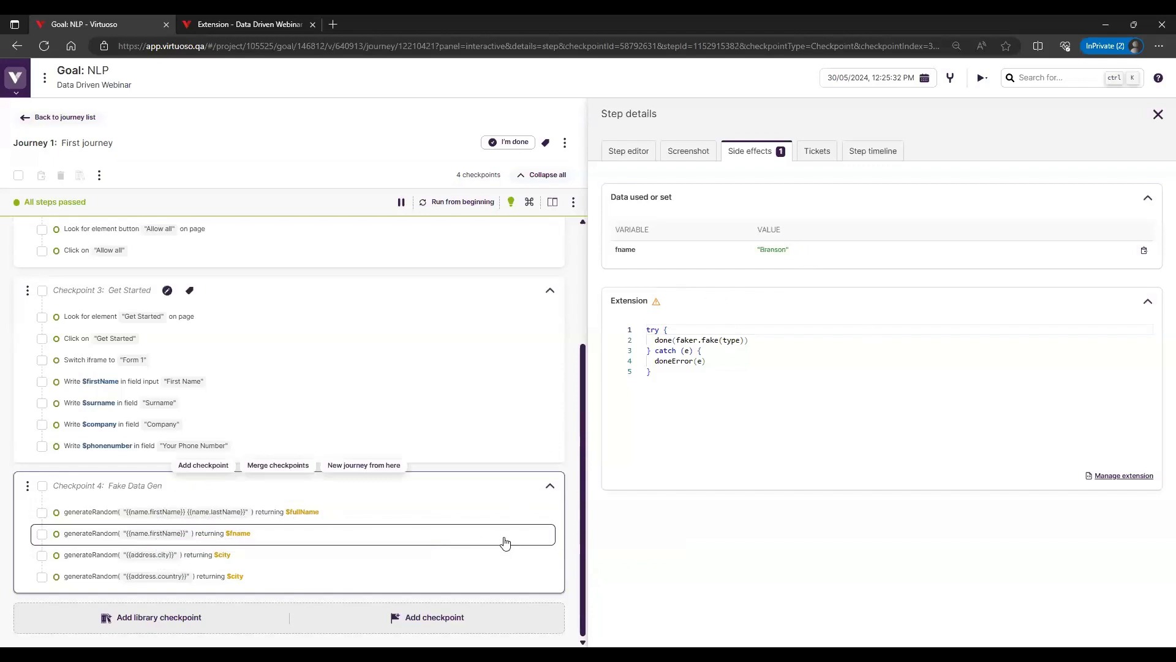
pyautogui.click(512, 556)
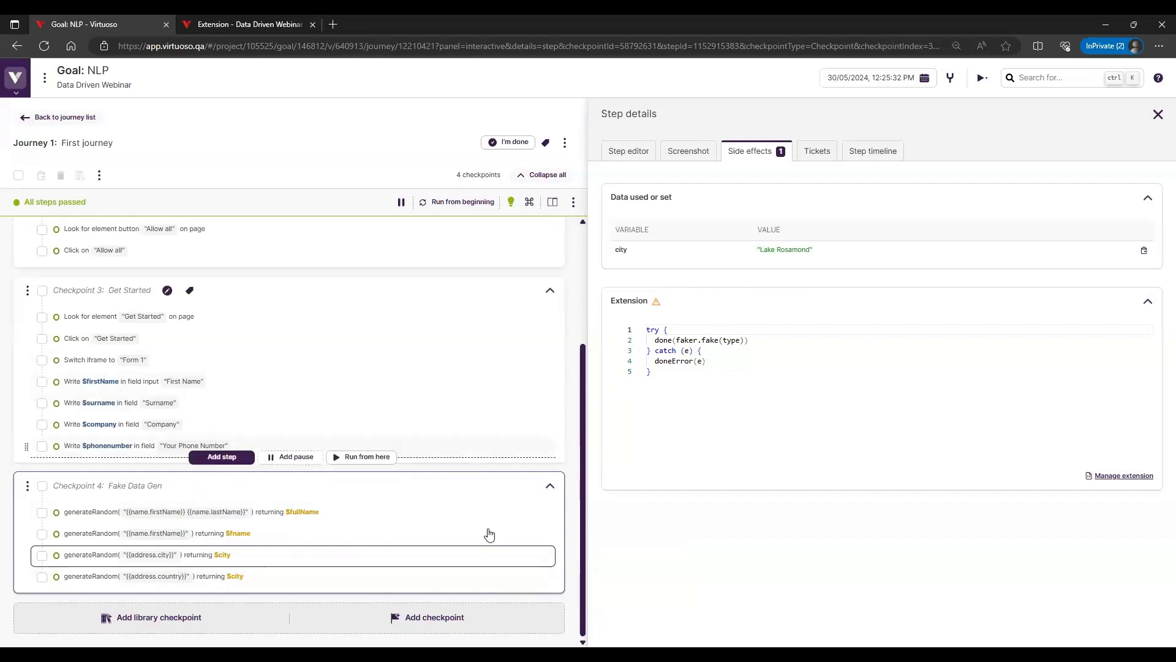
# Check which data table attribute feeds $firstName in the Get Started checkpoint and return to the form preview
pyautogui.moveTo(485, 543)
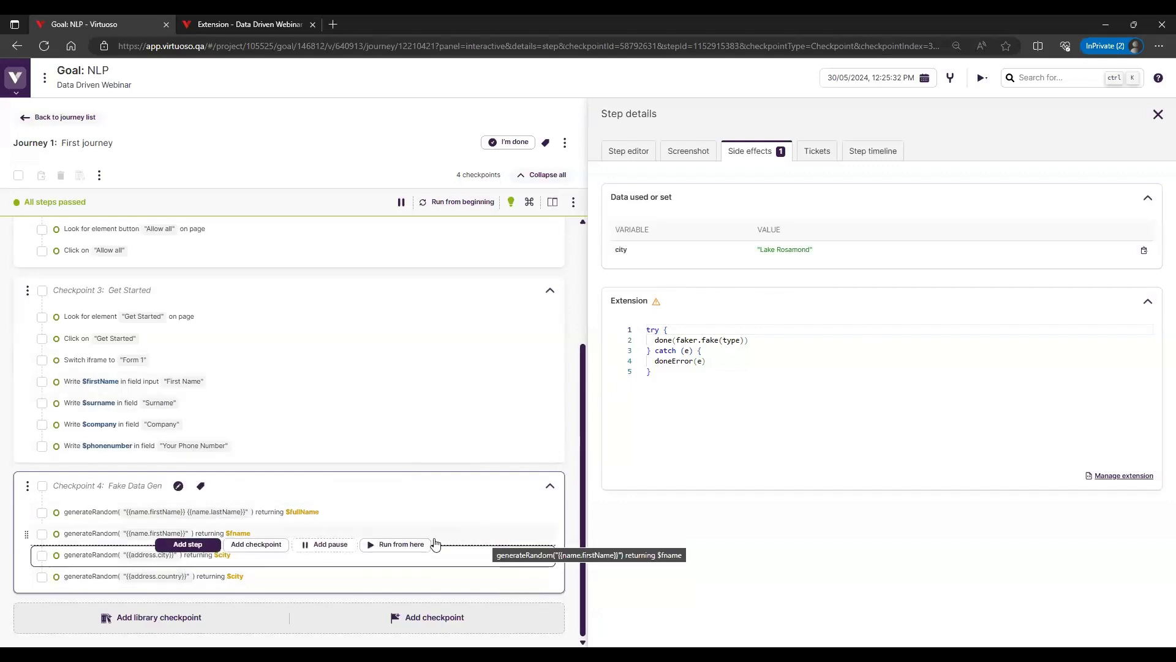
pyautogui.moveTo(90, 391)
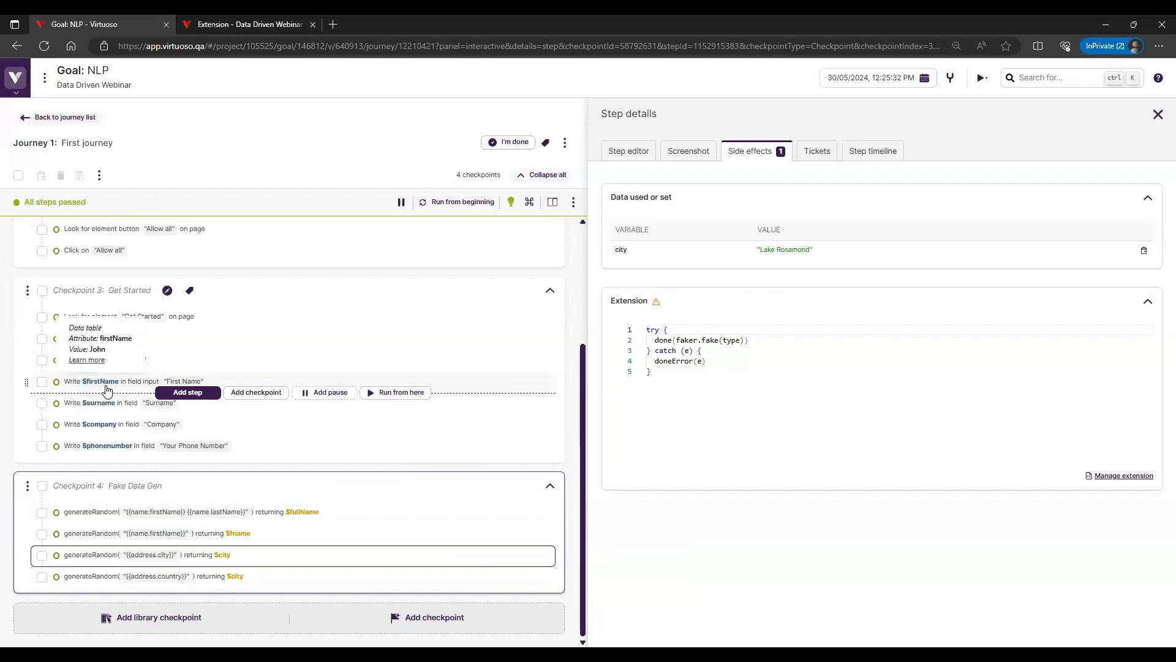
pyautogui.moveTo(113, 452)
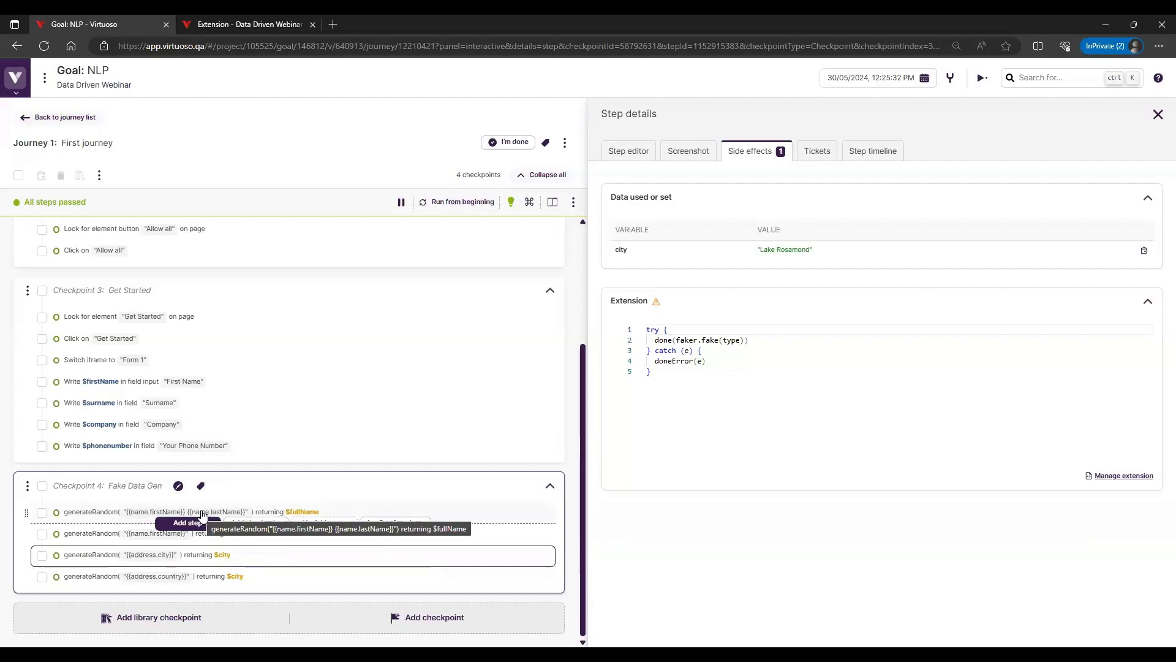
pyautogui.click(551, 203)
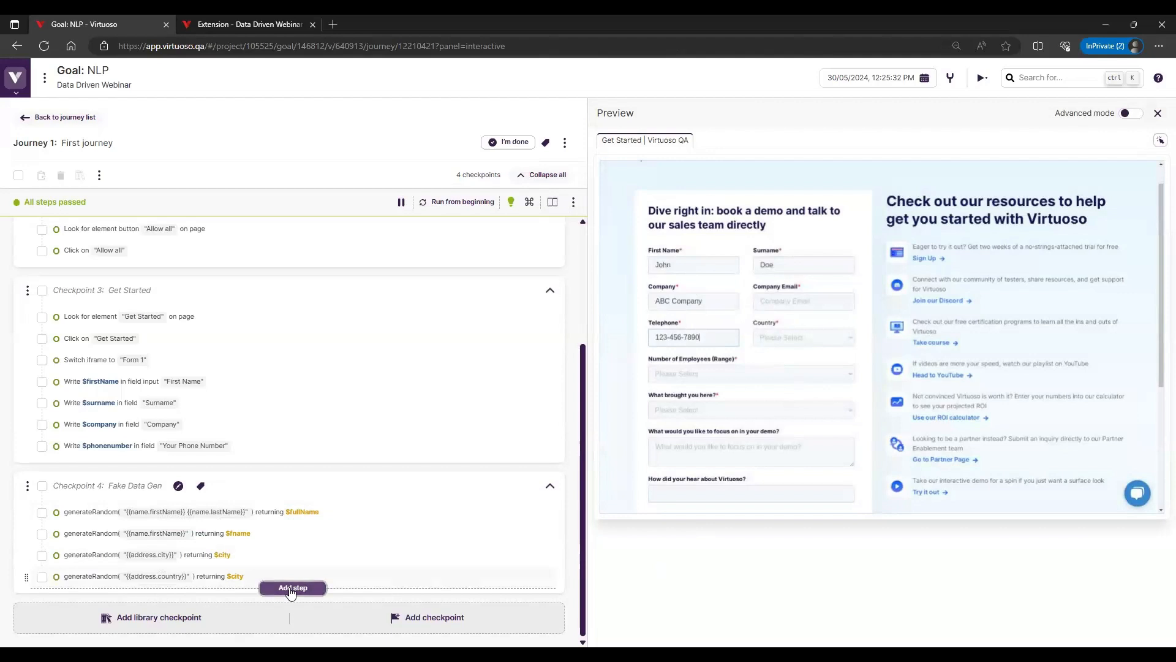
pyautogui.click(288, 587)
pyautogui.write('Write ""')
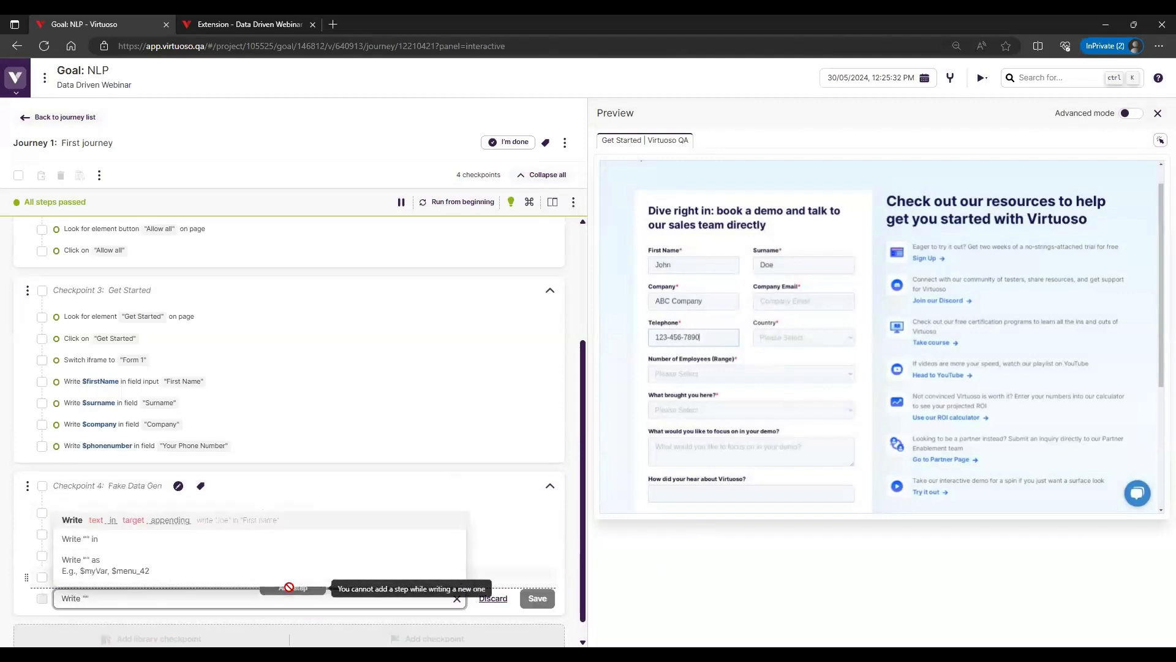
pyautogui.click(490, 598)
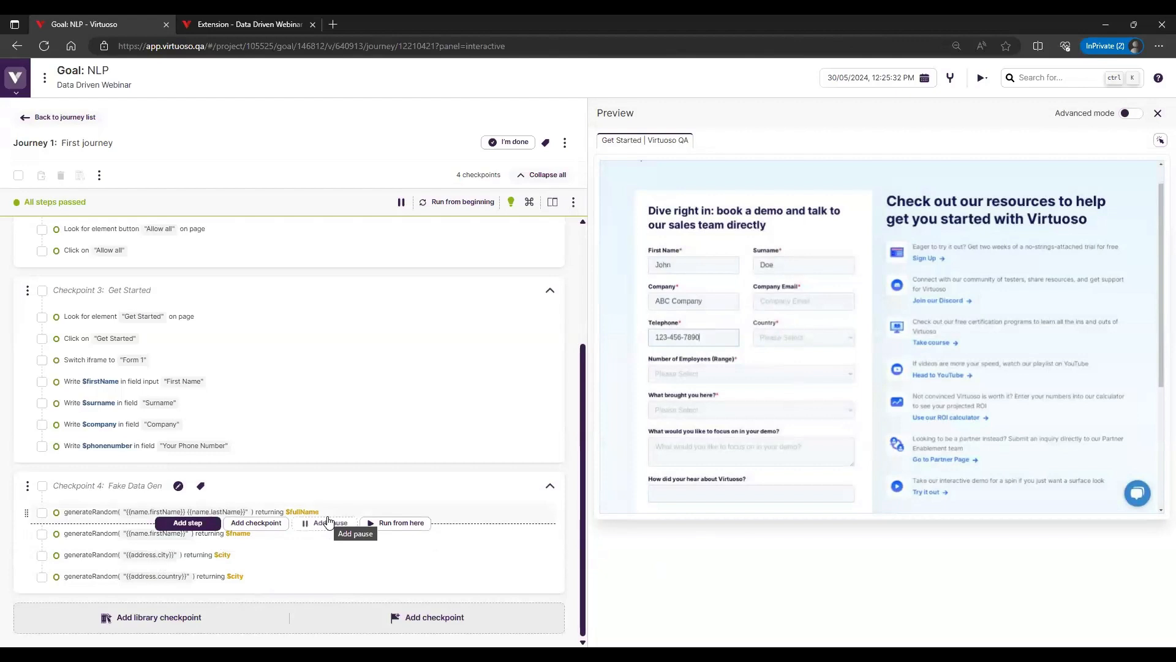
# Run the journey from the beginning and inspect the side effects of all four generateRandom steps for their new values
pyautogui.click(445, 196)
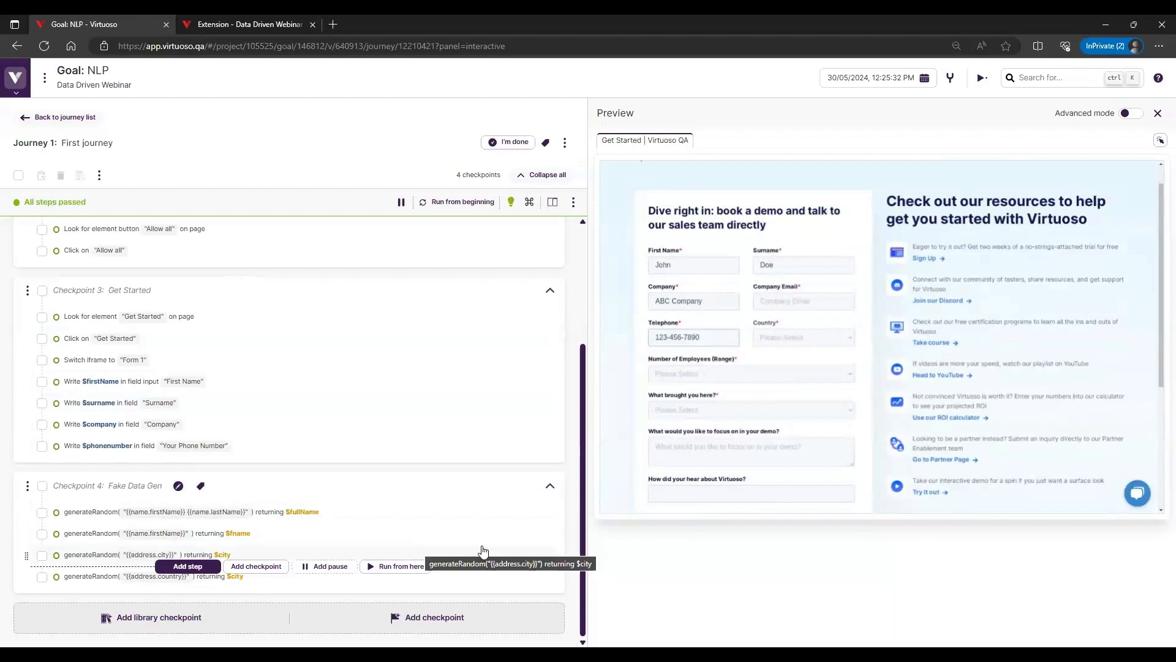
pyautogui.click(506, 515)
pyautogui.click(787, 151)
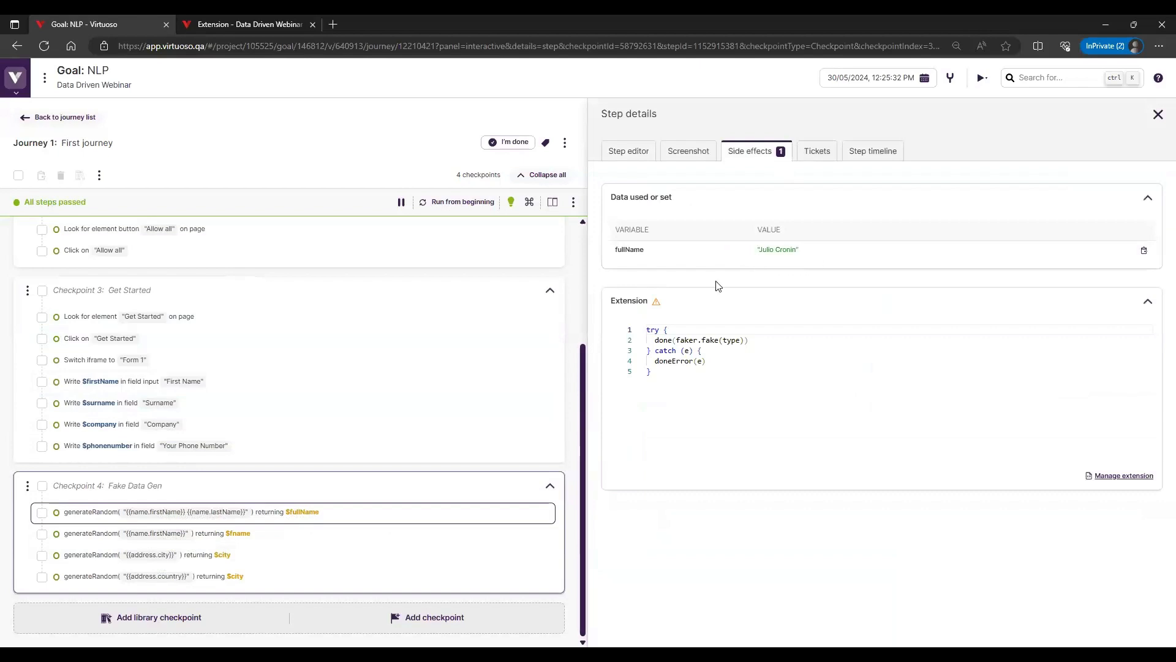
pyautogui.click(491, 535)
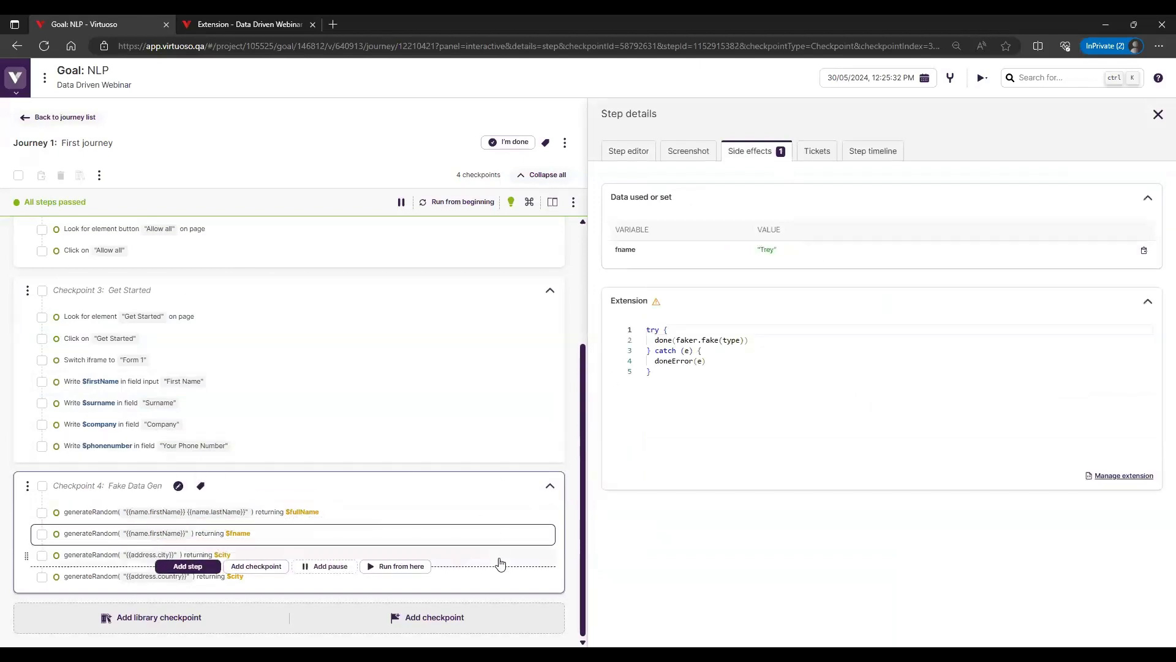
pyautogui.click(499, 557)
pyautogui.click(495, 582)
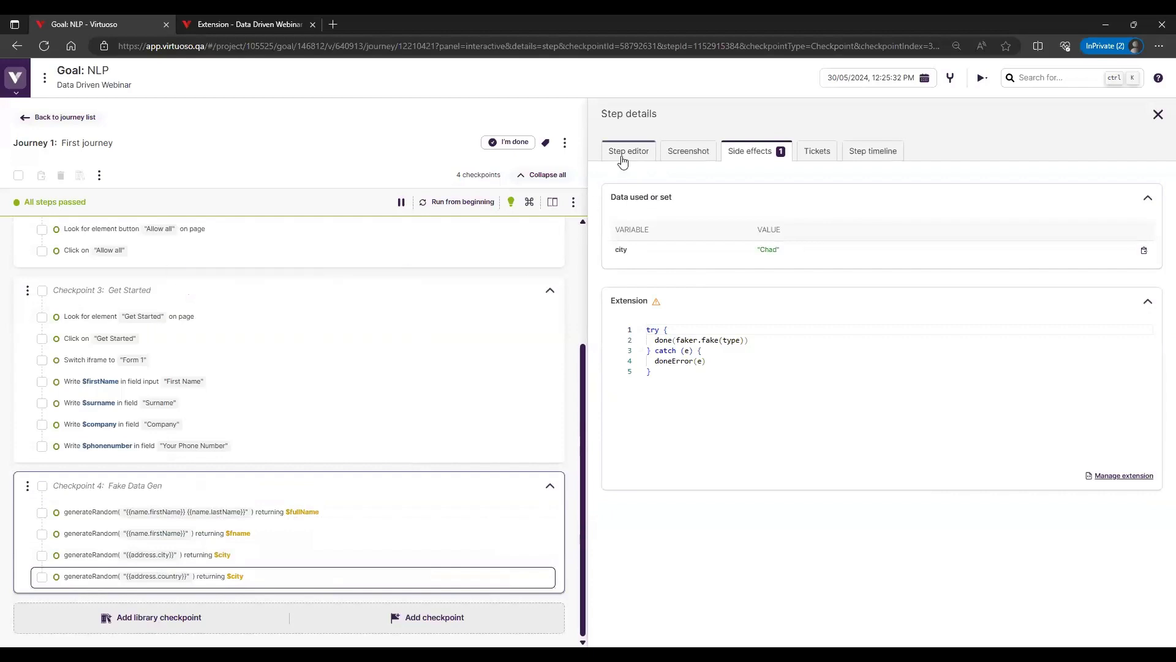
# Review the extension, input and return variable in the address.country step's editor, and recheck its side effects
pyautogui.click(652, 154)
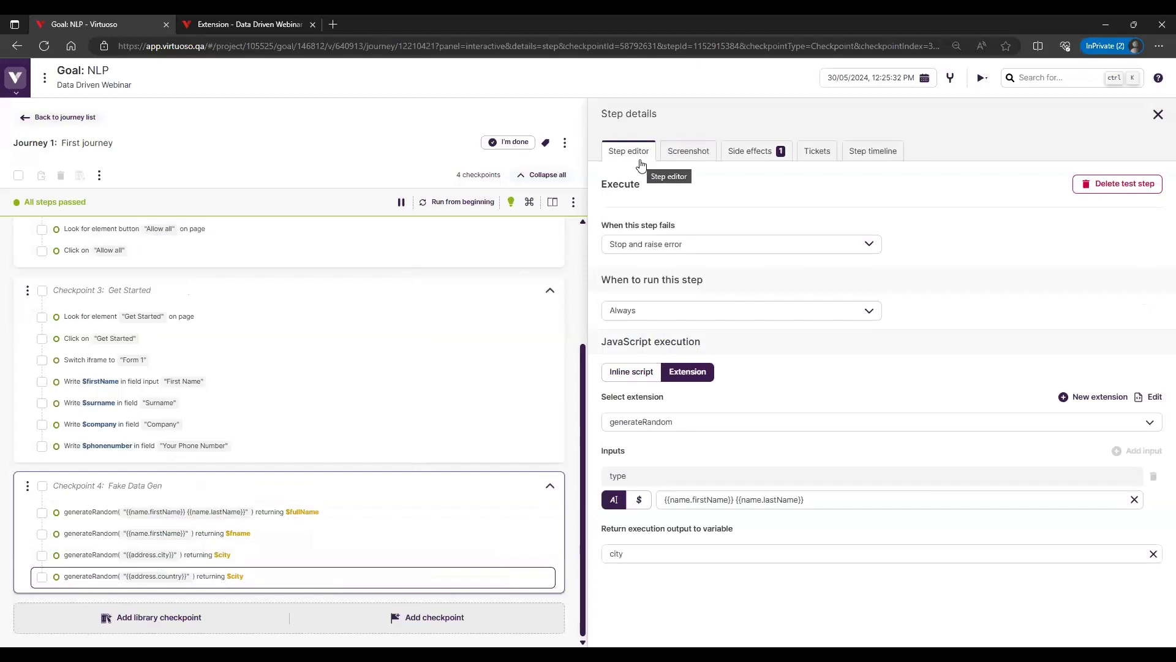
pyautogui.moveTo(479, 341)
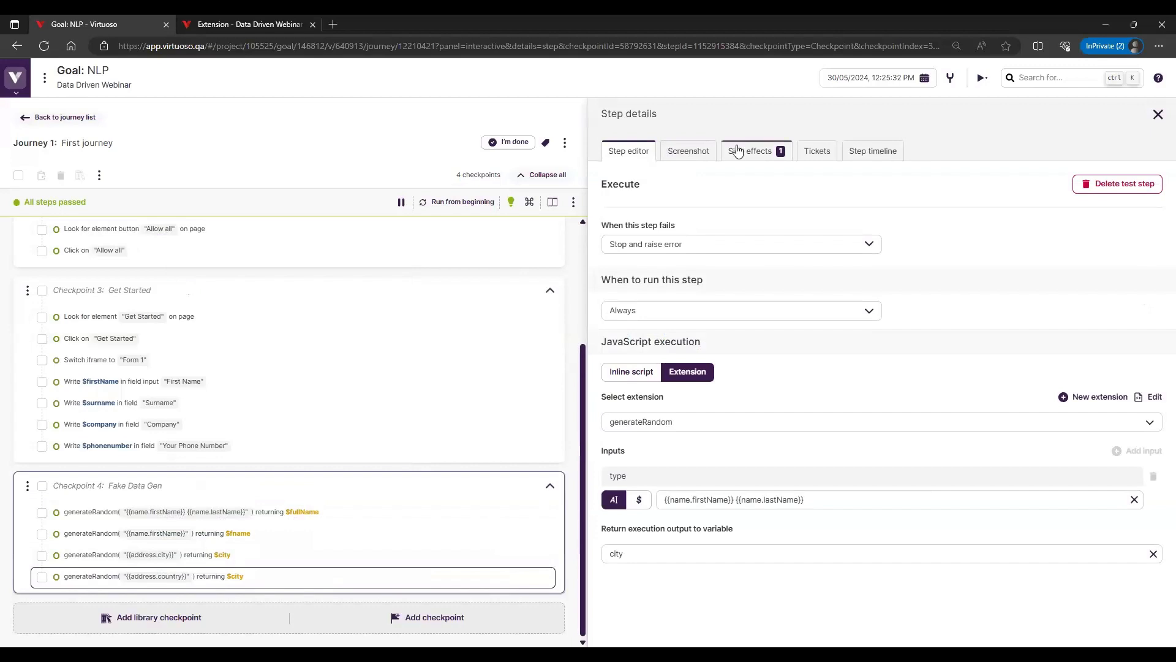
pyautogui.click(750, 151)
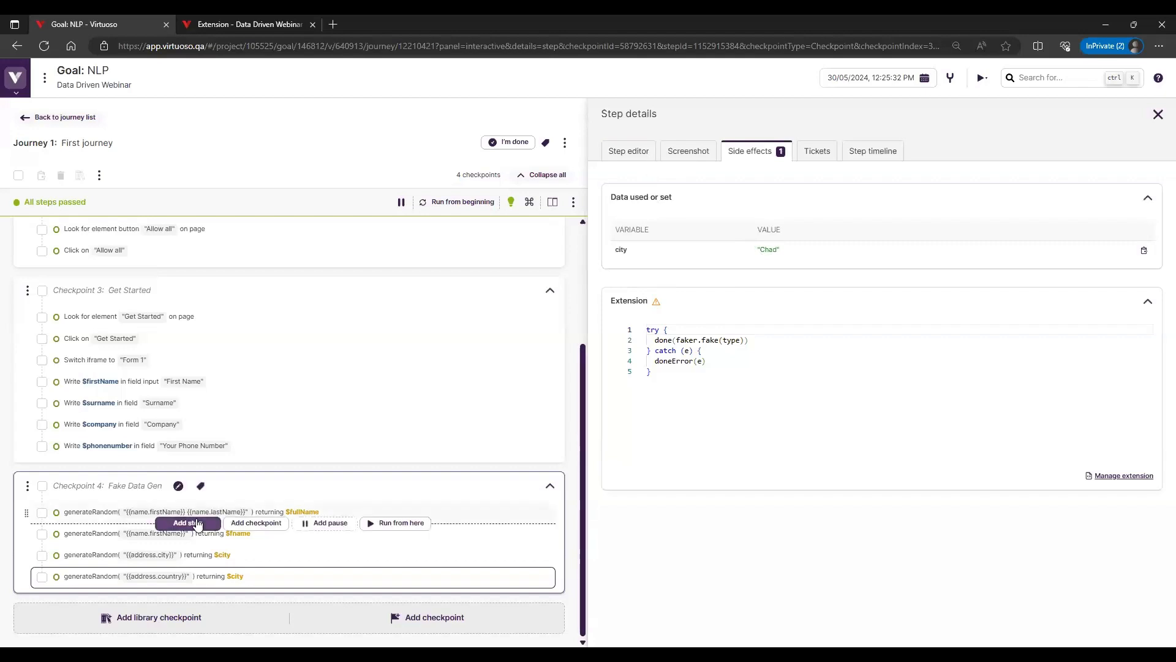
pyautogui.moveTo(301, 533)
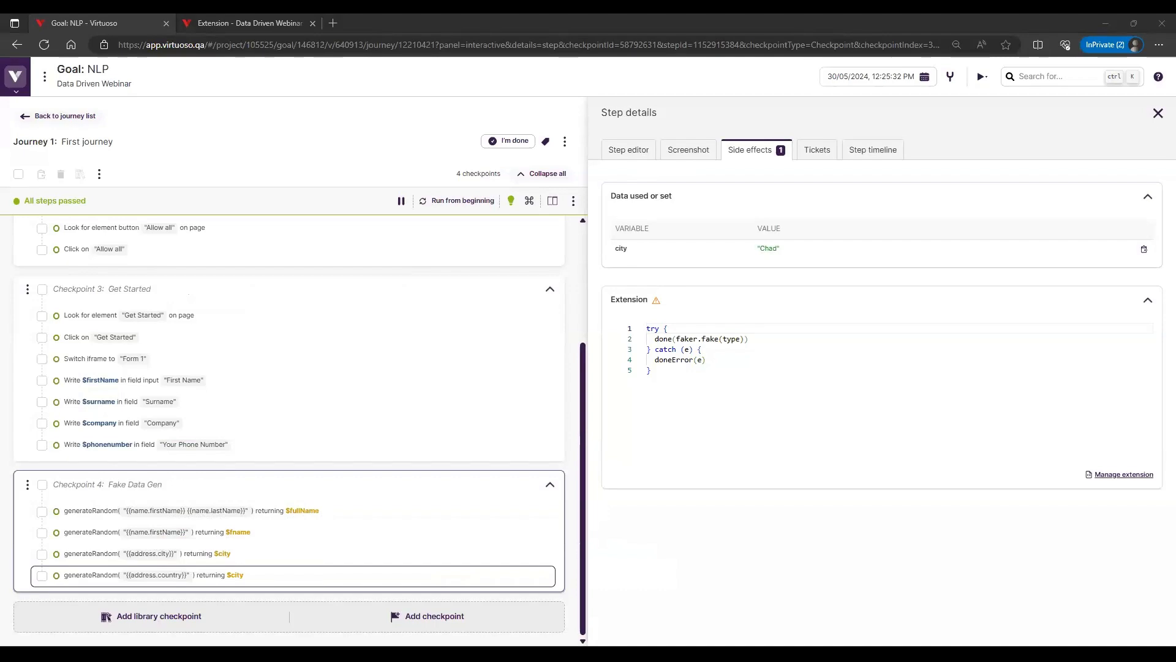
pyautogui.hotkey('alt', 'Tab')
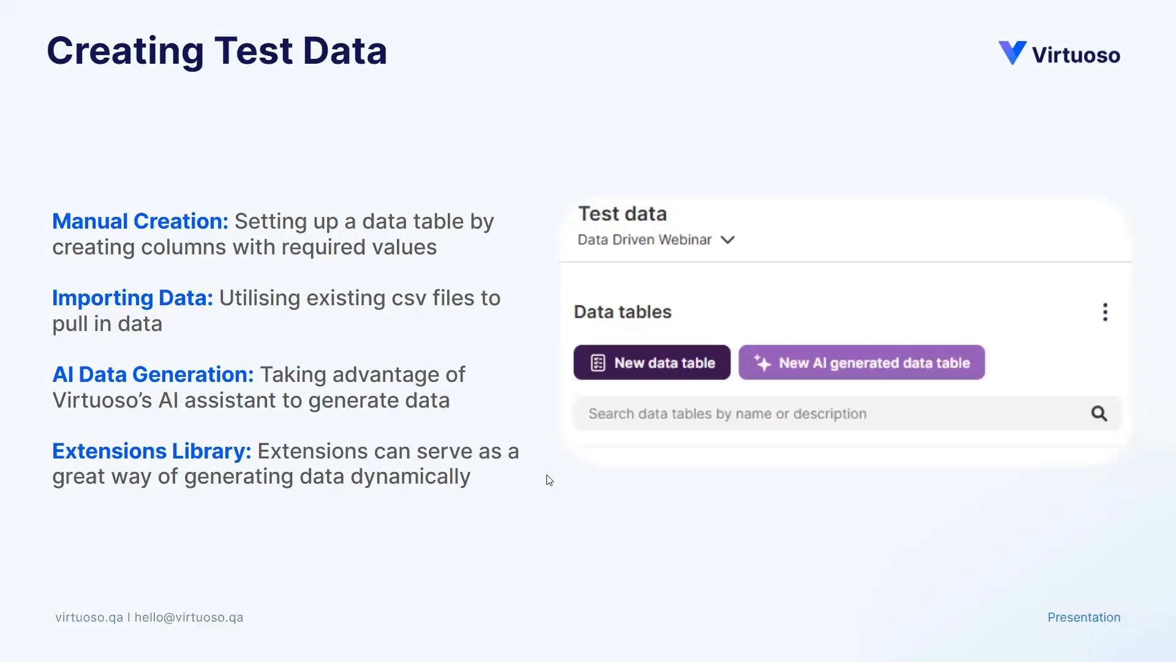
pyautogui.click(1124, 479)
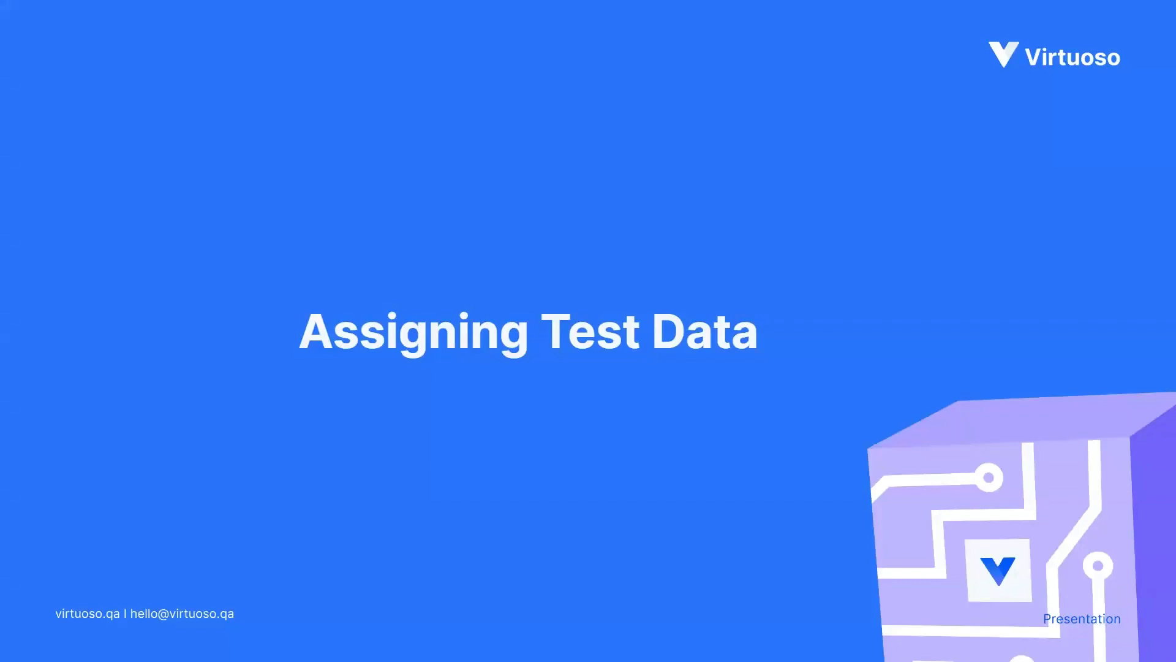
pyautogui.click(1033, 440)
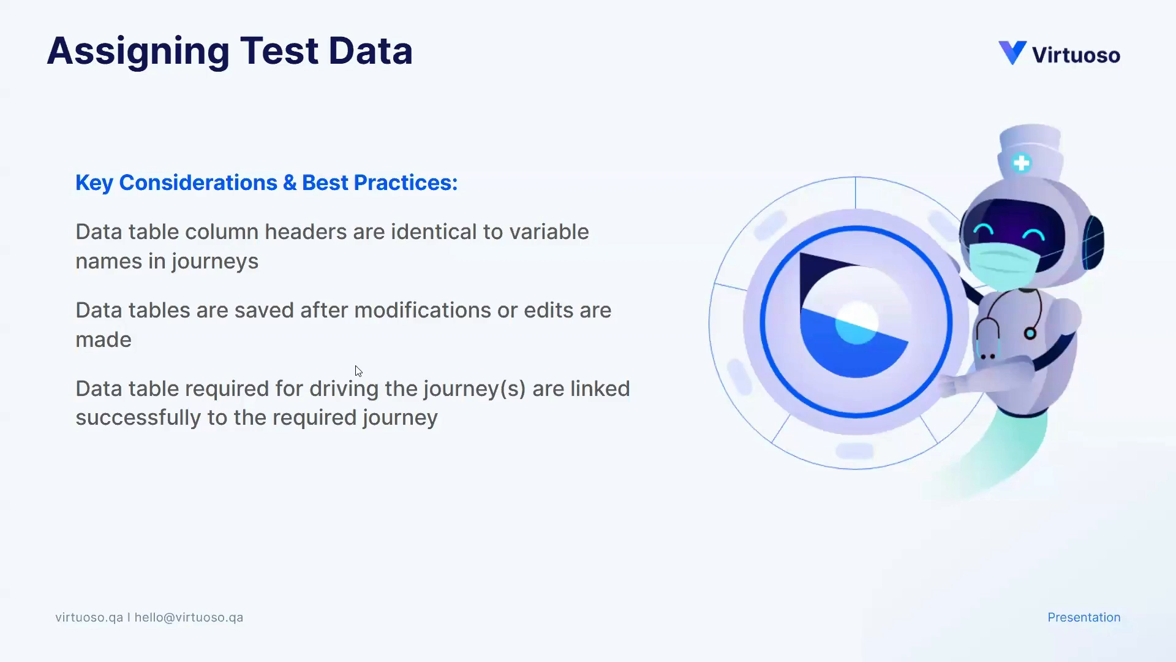
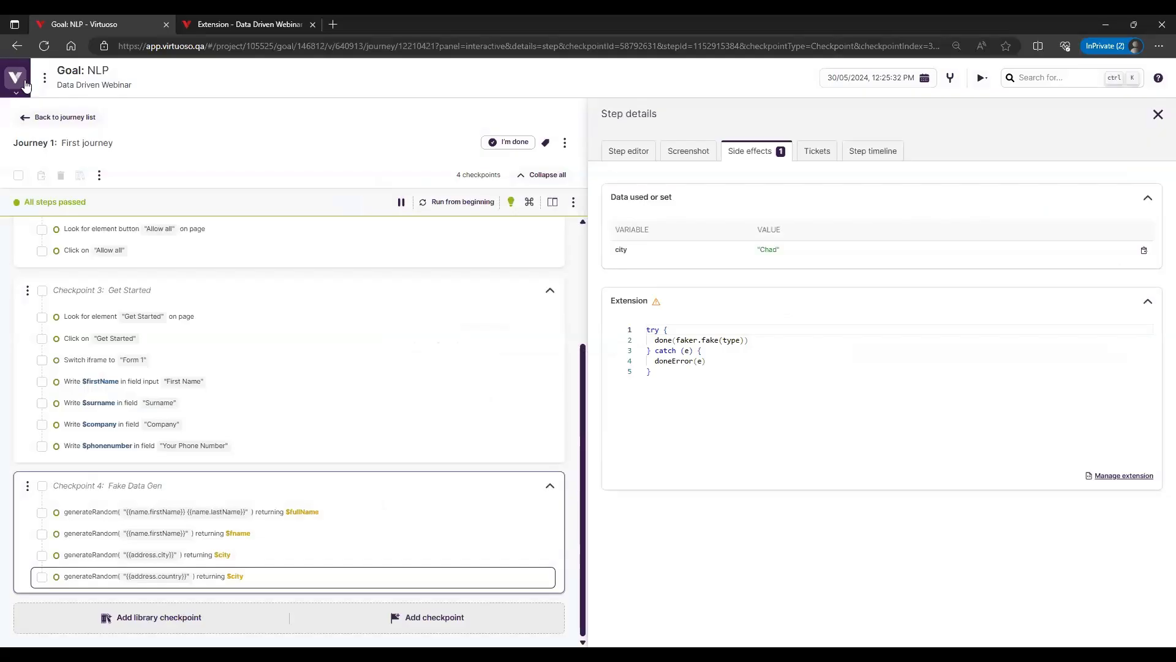
# Open the Phone Configurator journey in the Data Driving Iphone Config goal from the project dashboard
pyautogui.moveTo(30, 122)
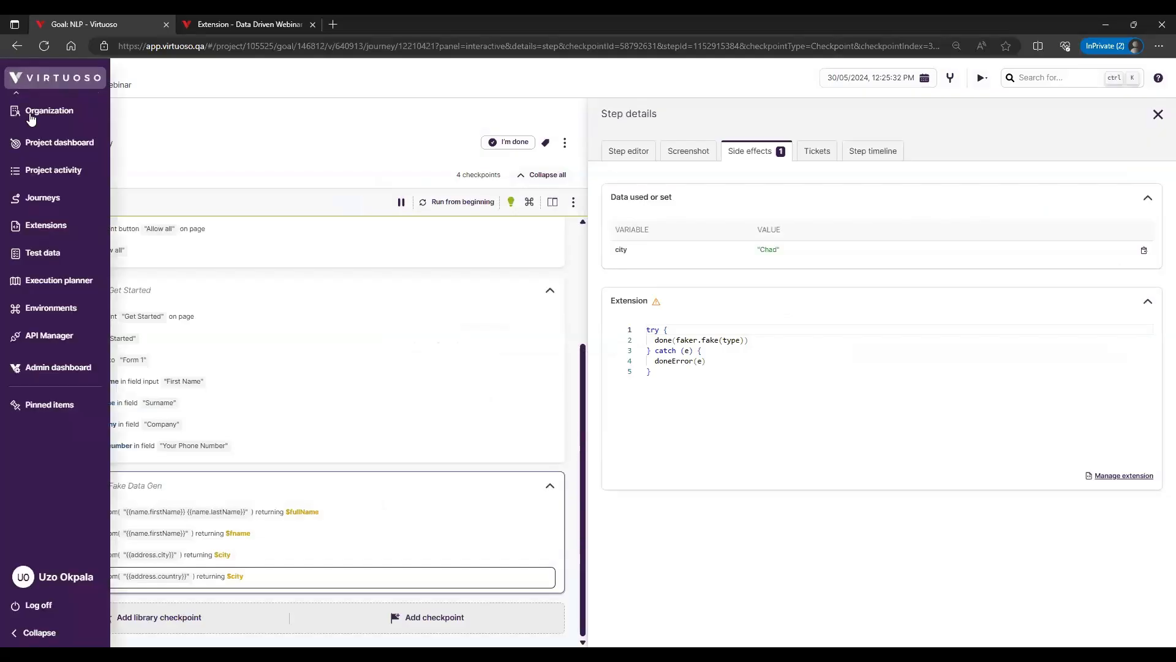
pyautogui.click(39, 152)
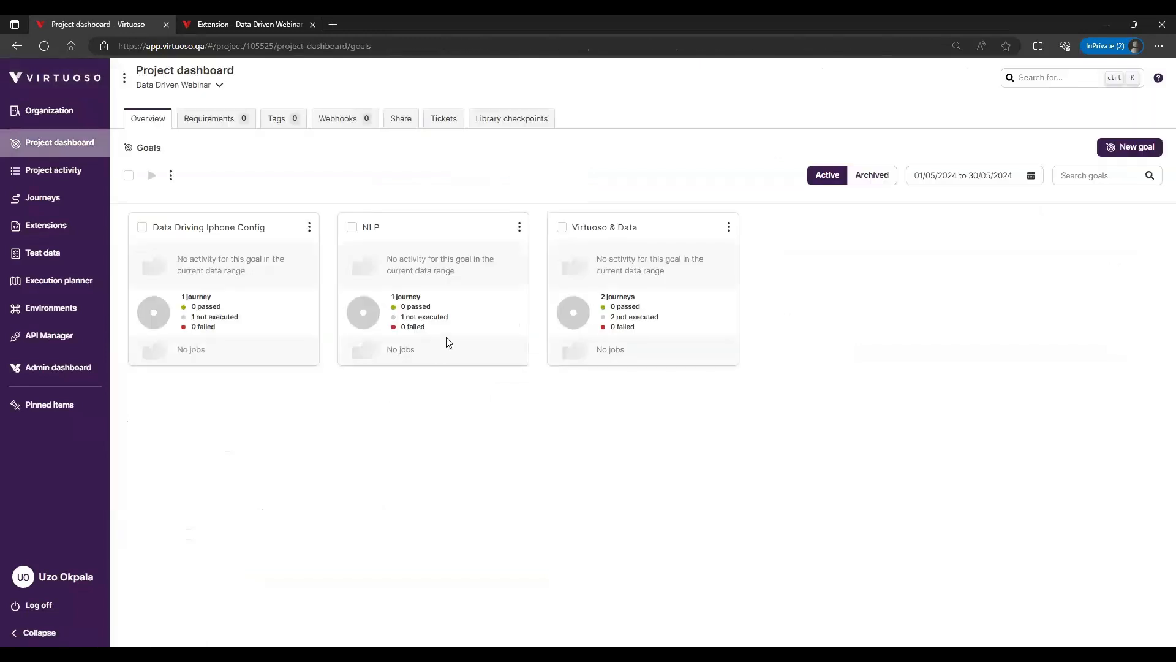
pyautogui.click(228, 227)
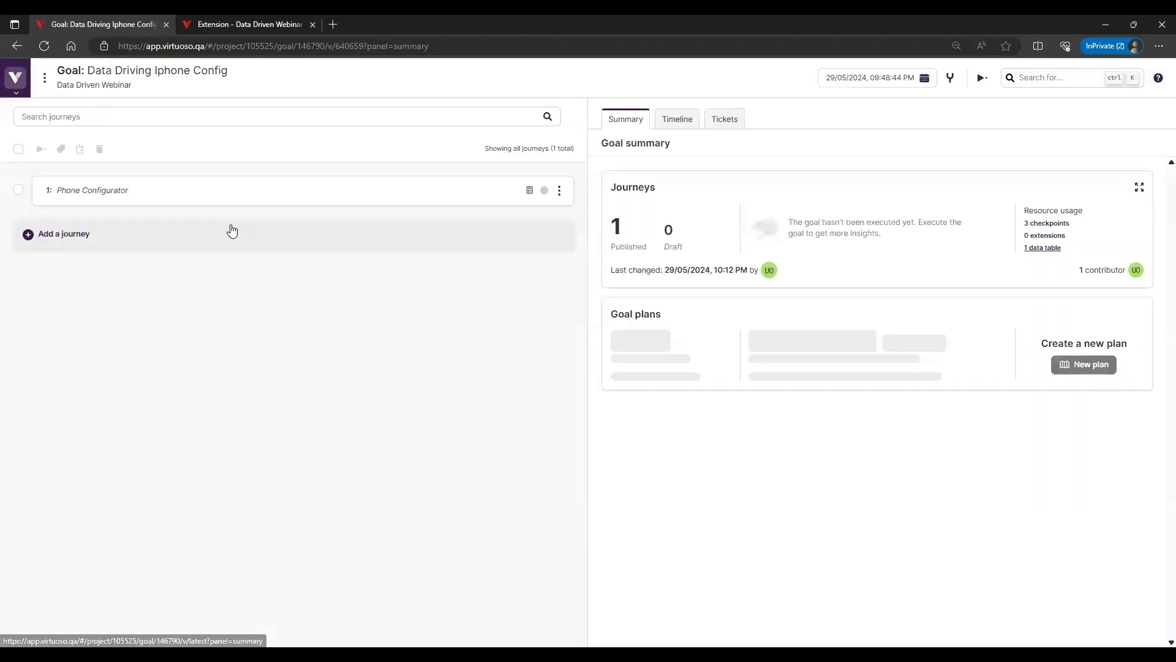
pyautogui.click(242, 191)
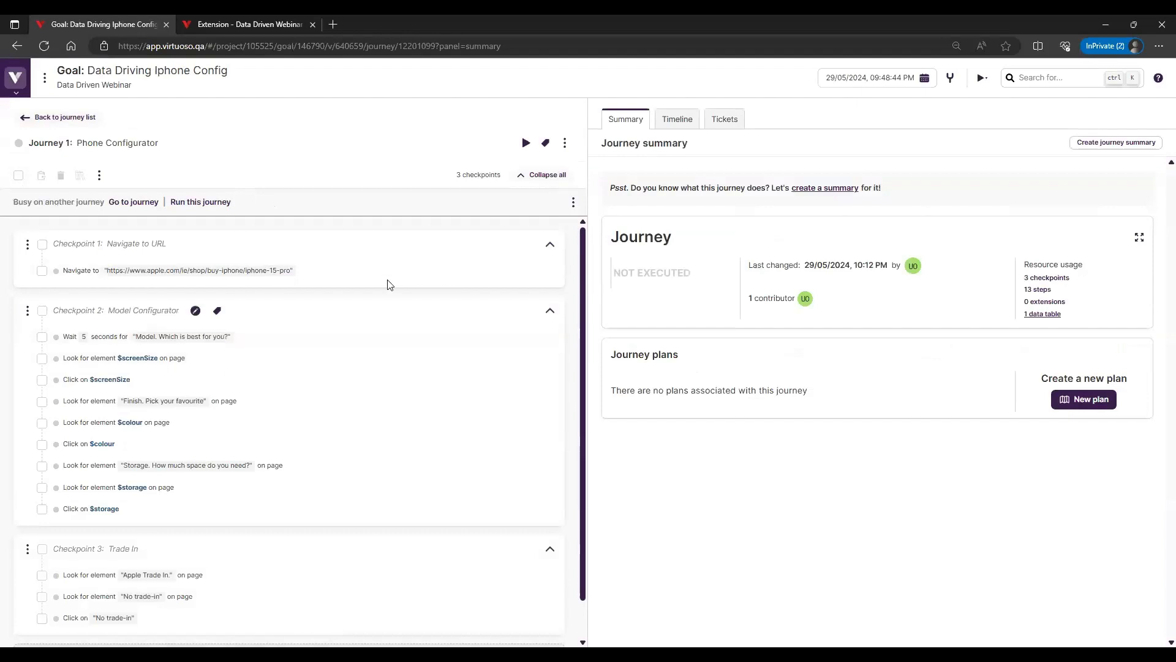
pyautogui.moveTo(270, 27)
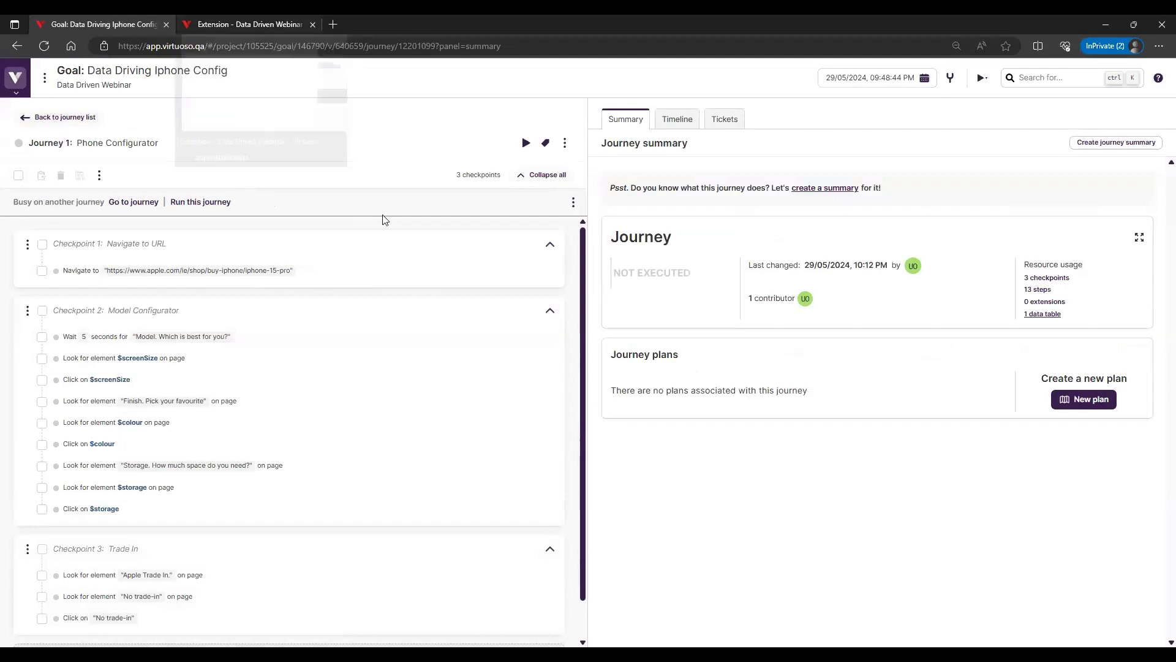
pyautogui.moveTo(447, 451)
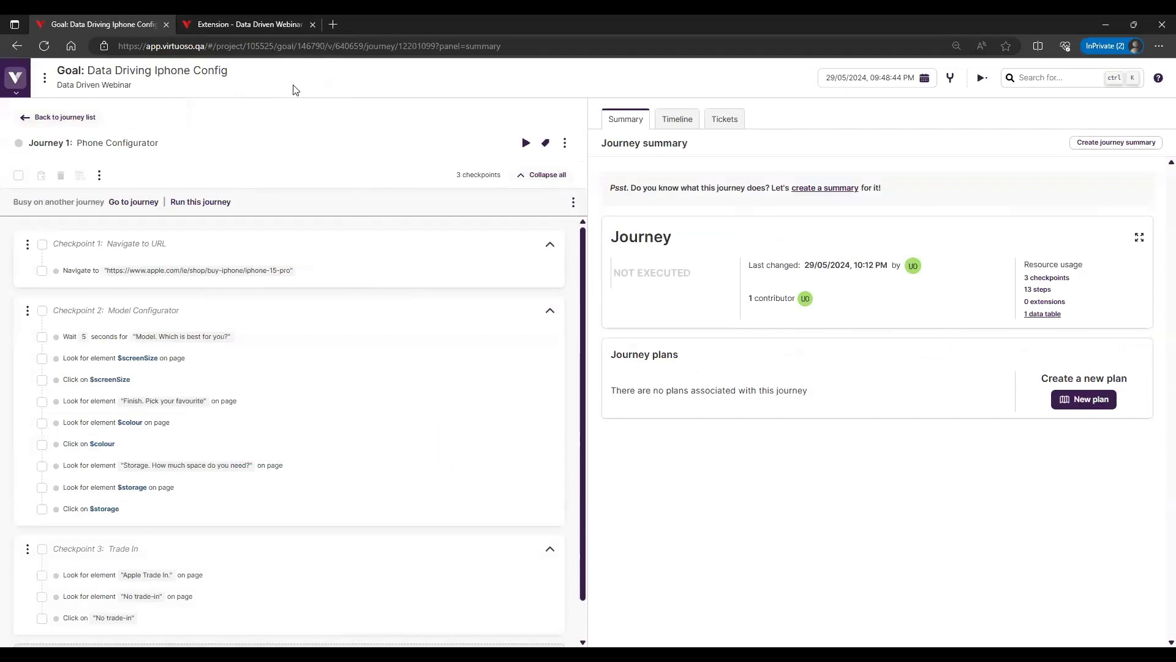
# Open the Phone data table in the project's test data and close the Virtuoso Guide
pyautogui.click(249, 24)
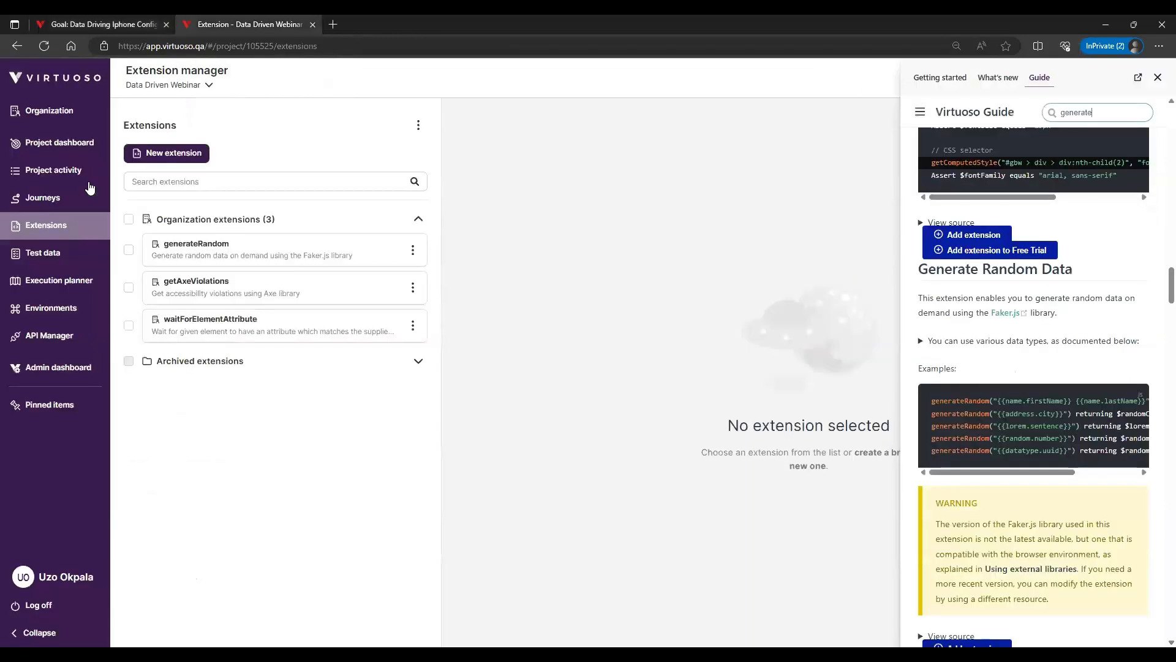
pyautogui.click(52, 253)
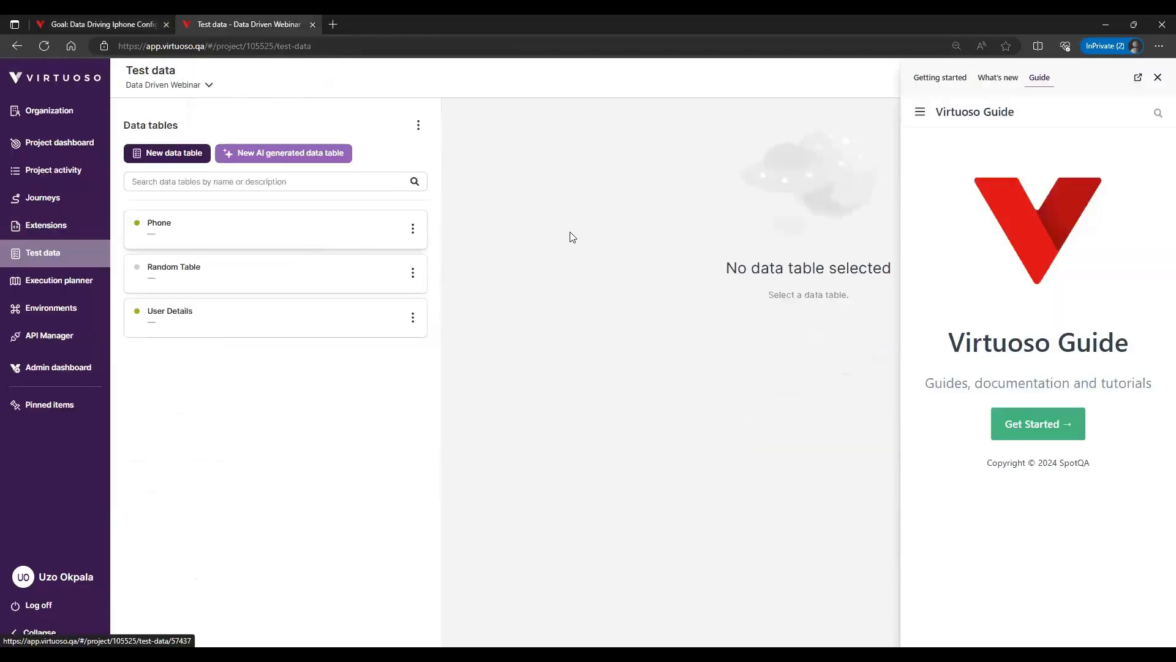
pyautogui.click(1158, 78)
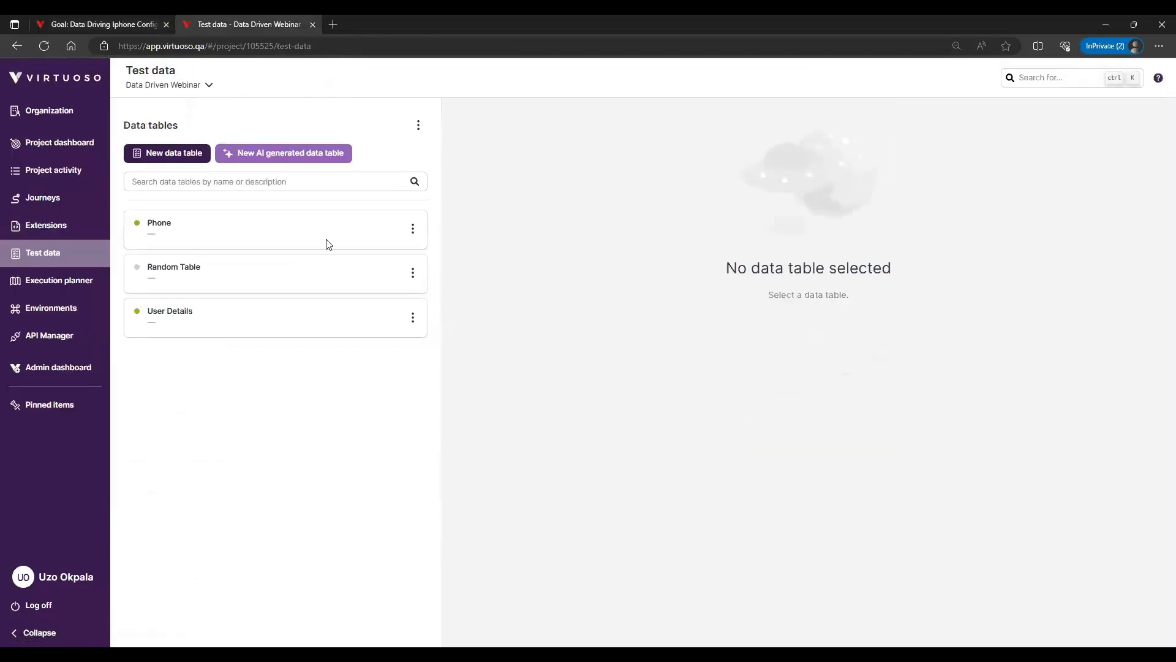
pyautogui.click(269, 236)
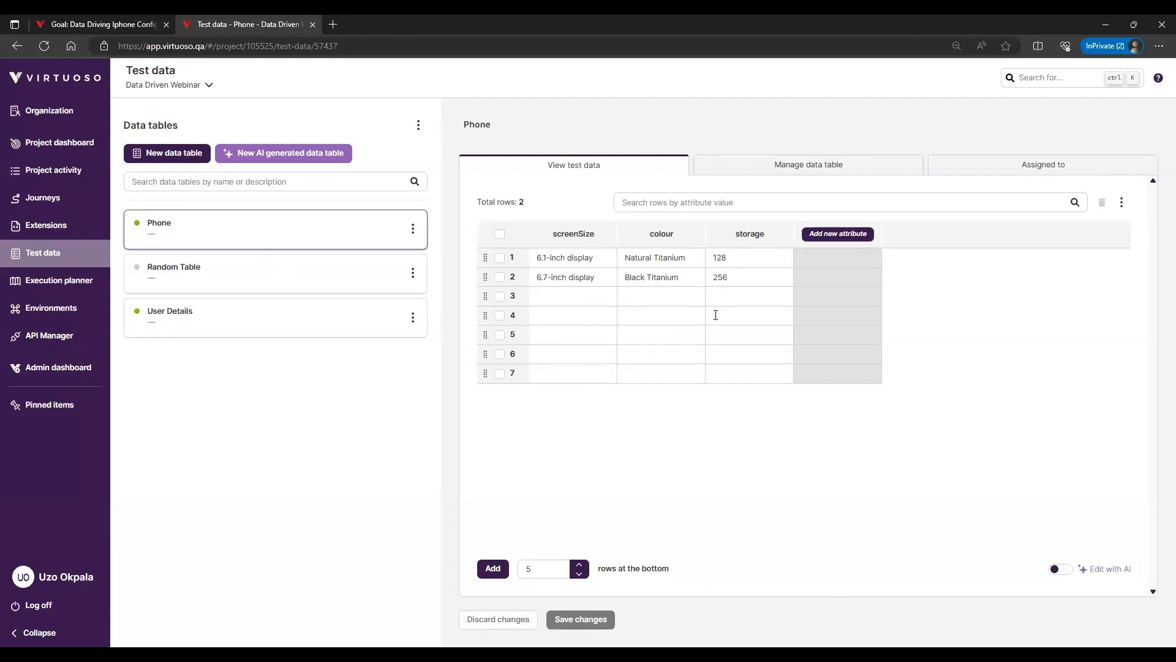
# Fill row 3 of the Phone table with screenSize 6.1-inch display, colour Black Titanium and storage 512
pyautogui.click(560, 259)
pyautogui.tripleClick(560, 258)
pyautogui.hotkey('ctrl', 'c')
pyautogui.click(561, 296)
pyautogui.hotkey('ctrl', 'v')
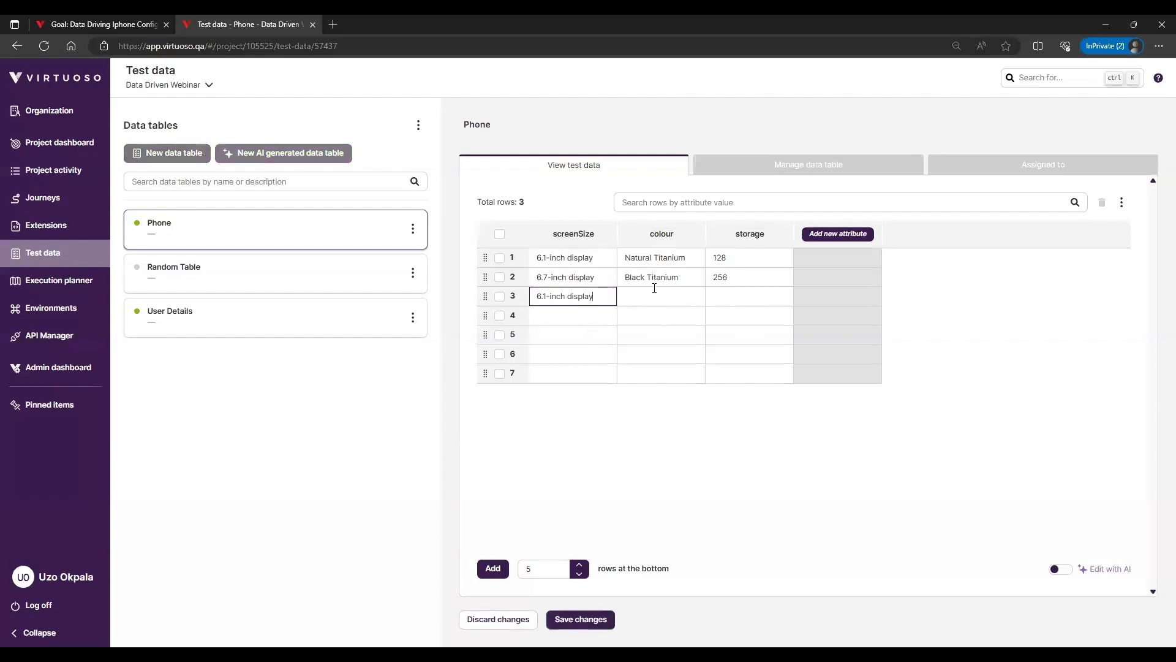
pyautogui.tripleClick(638, 278)
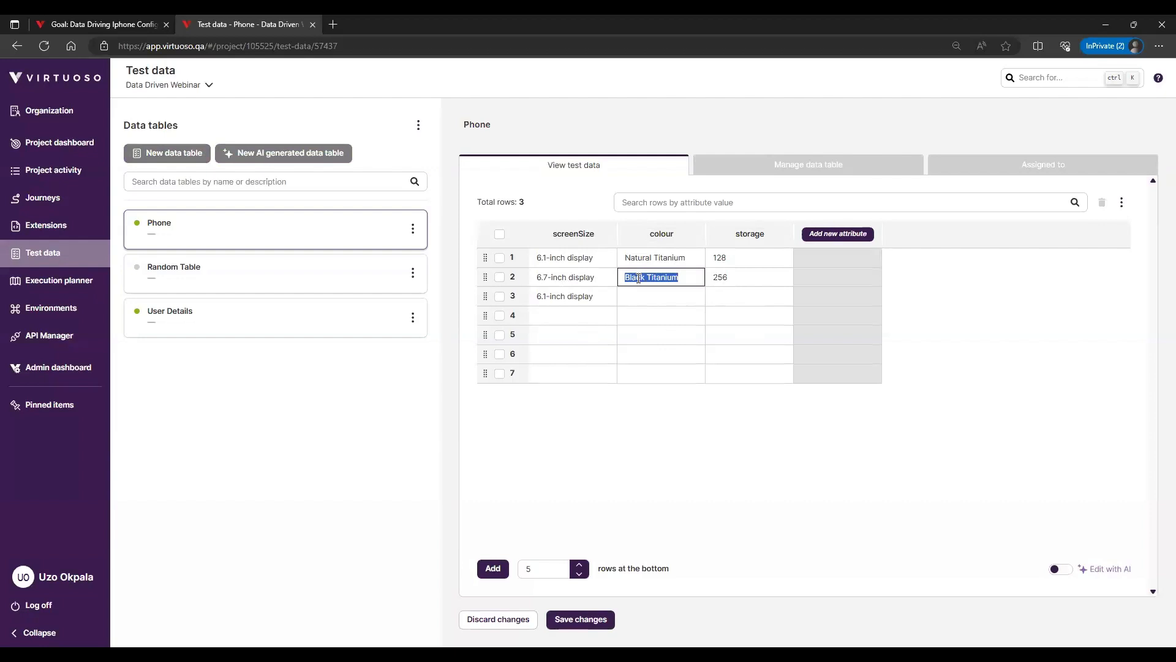
pyautogui.hotkey('ctrl', 'c')
pyautogui.click(643, 304)
pyautogui.hotkey('ctrl', 'v')
pyautogui.click(755, 297)
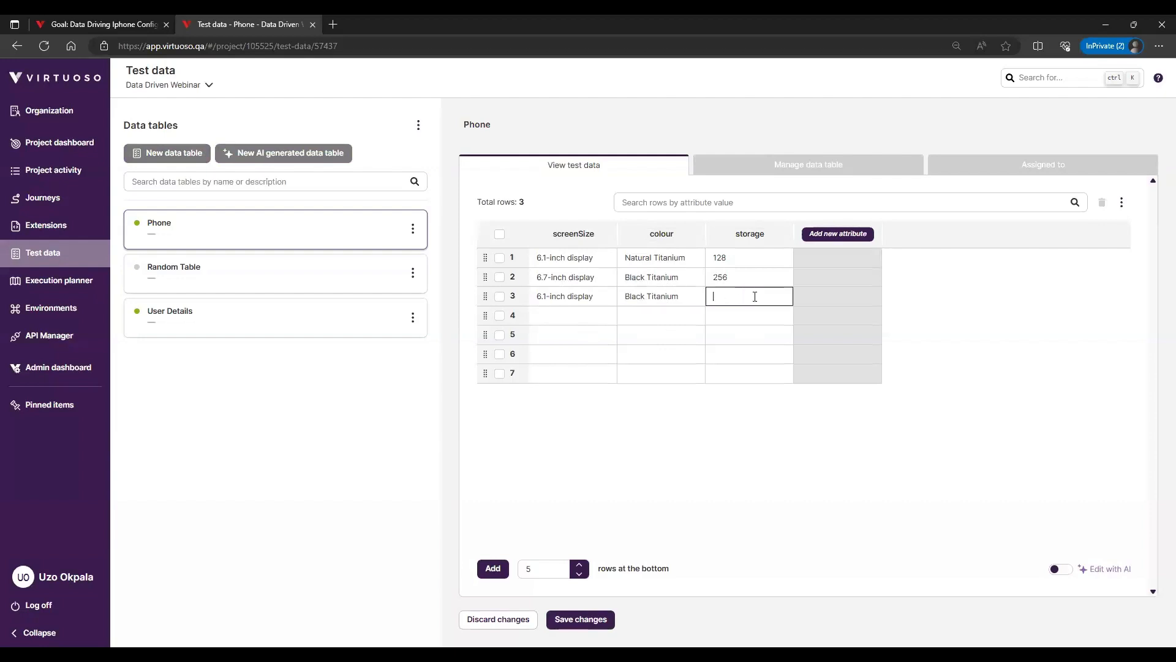
pyautogui.write('512')
pyautogui.click(499, 233)
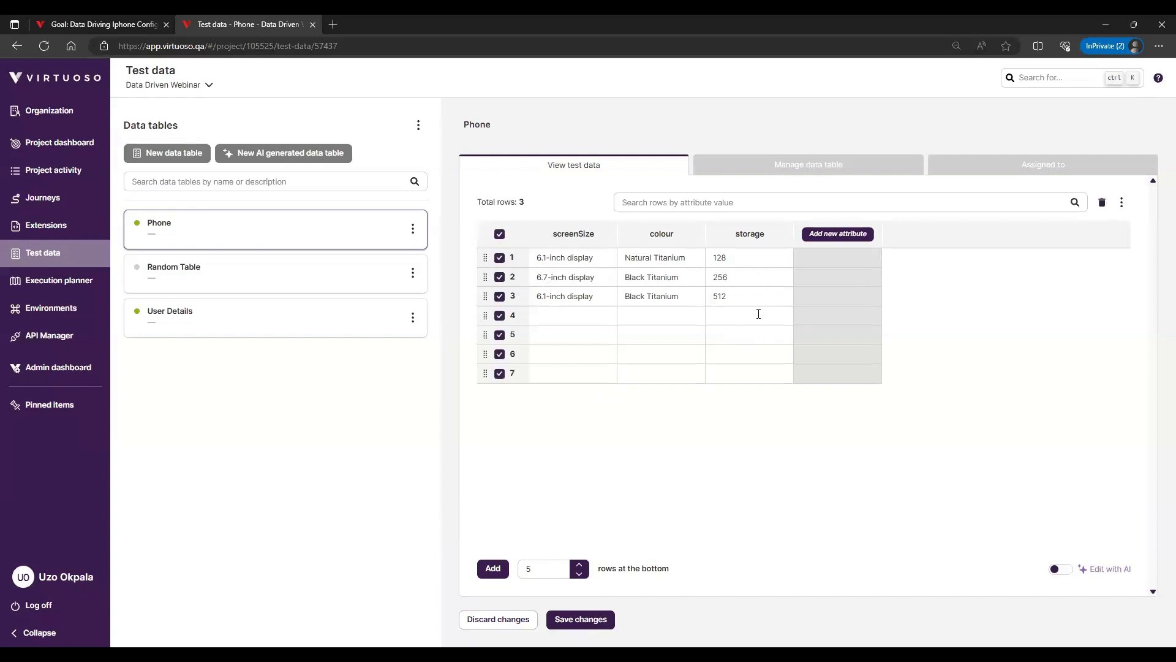
pyautogui.click(499, 234)
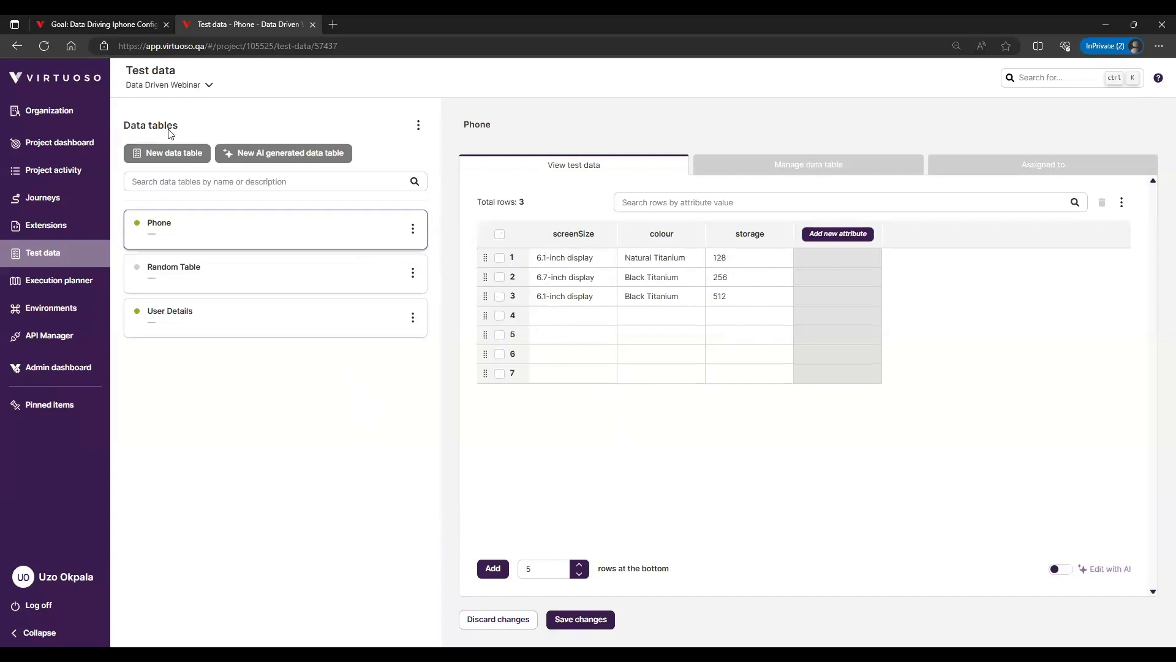
# Run the Phone Configurator journey interactively with the live page preview shown
pyautogui.click(132, 25)
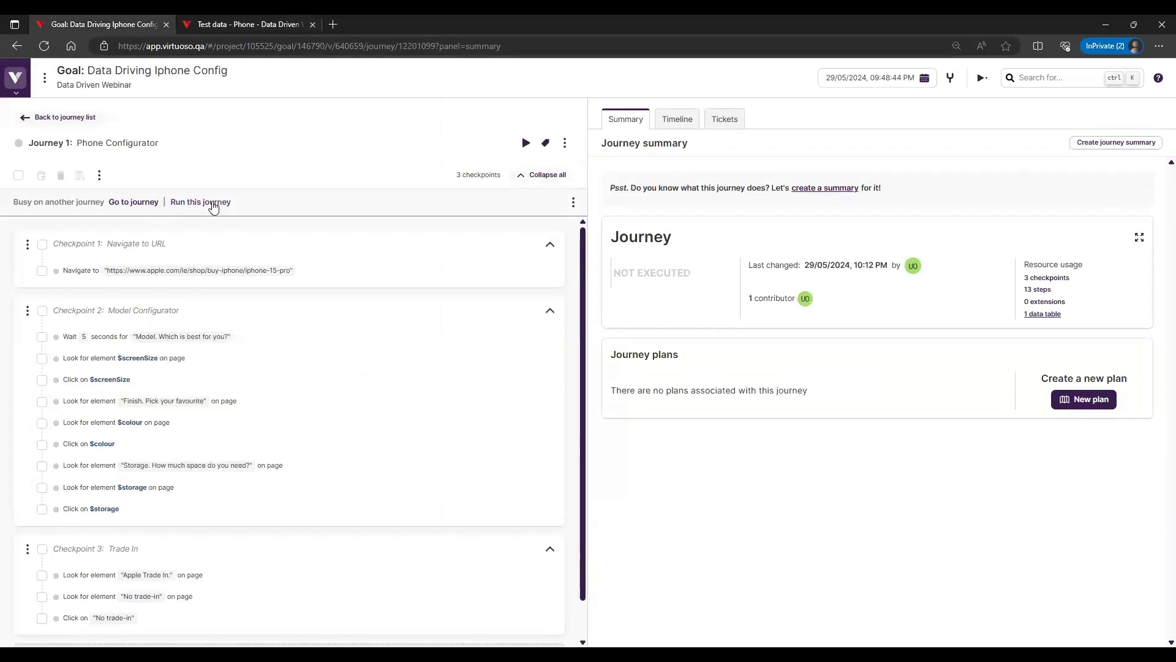
pyautogui.click(213, 205)
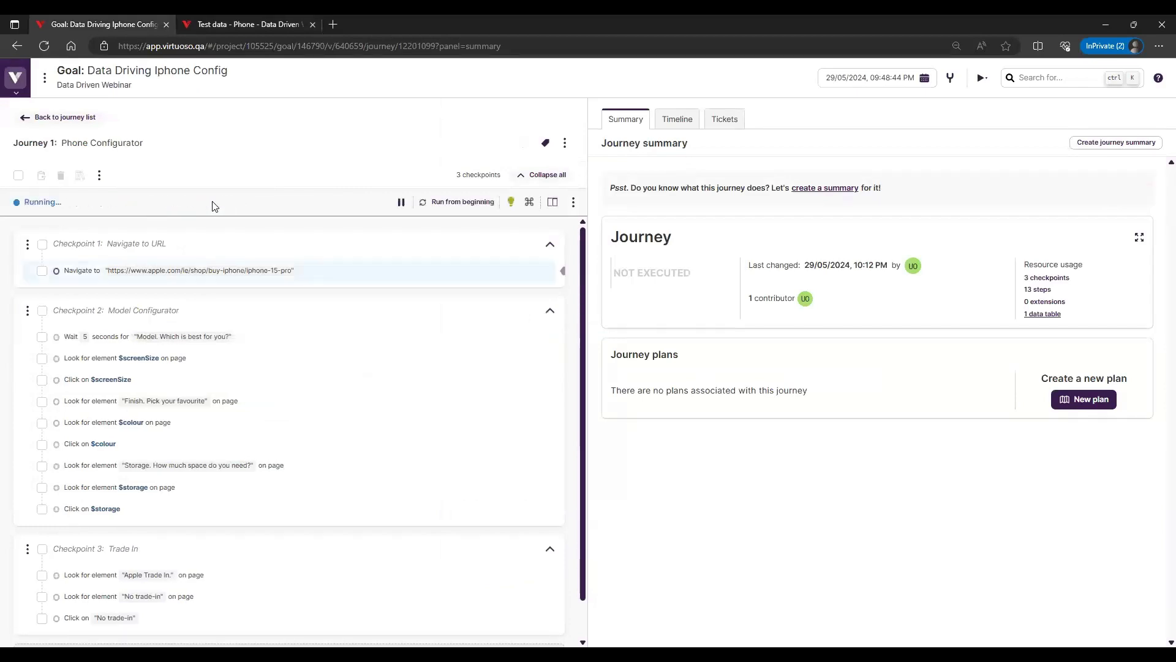
pyautogui.click(552, 202)
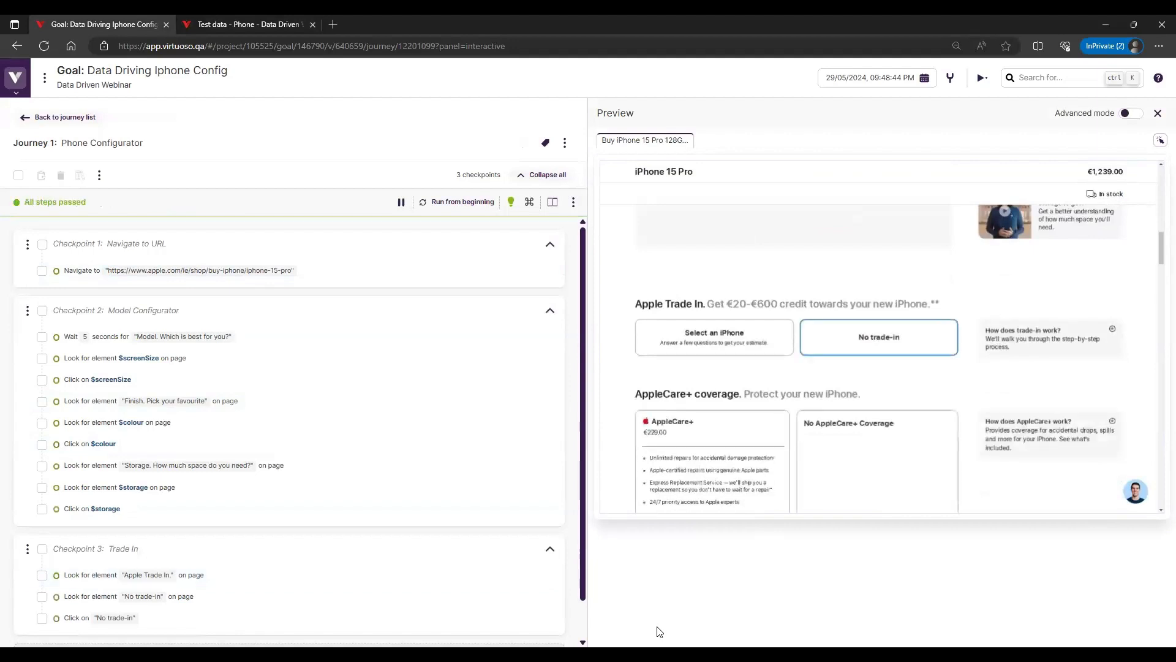
# Compare the Phone Configurator steps with the Phone table's rows and save the table changes
pyautogui.click(226, 24)
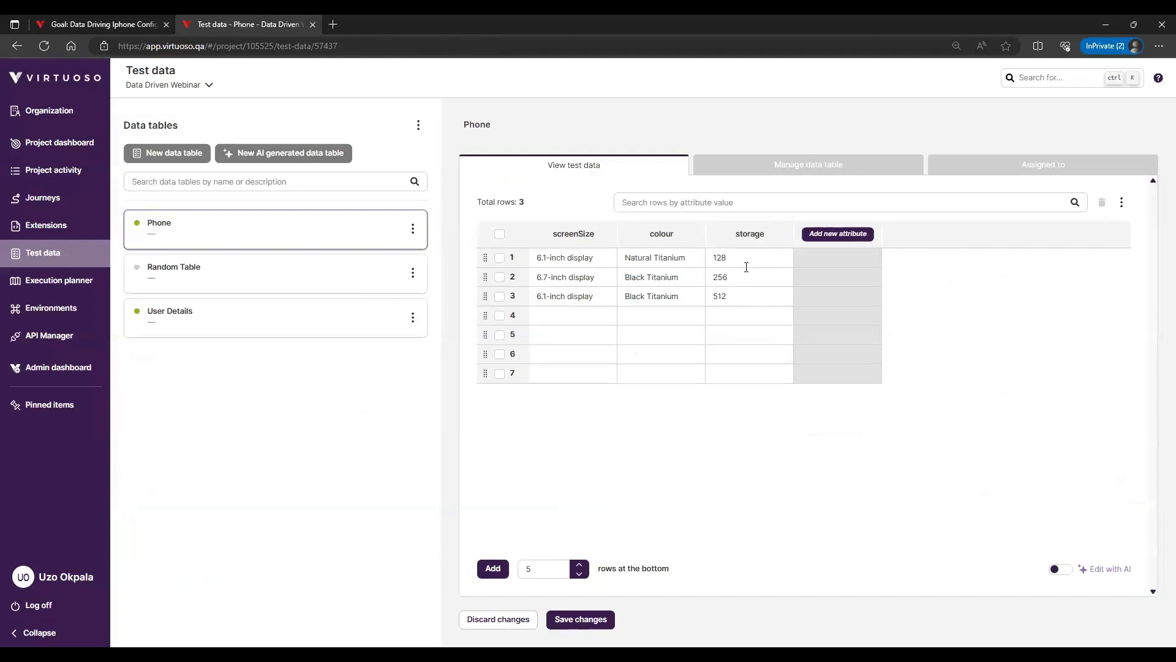
pyautogui.click(94, 19)
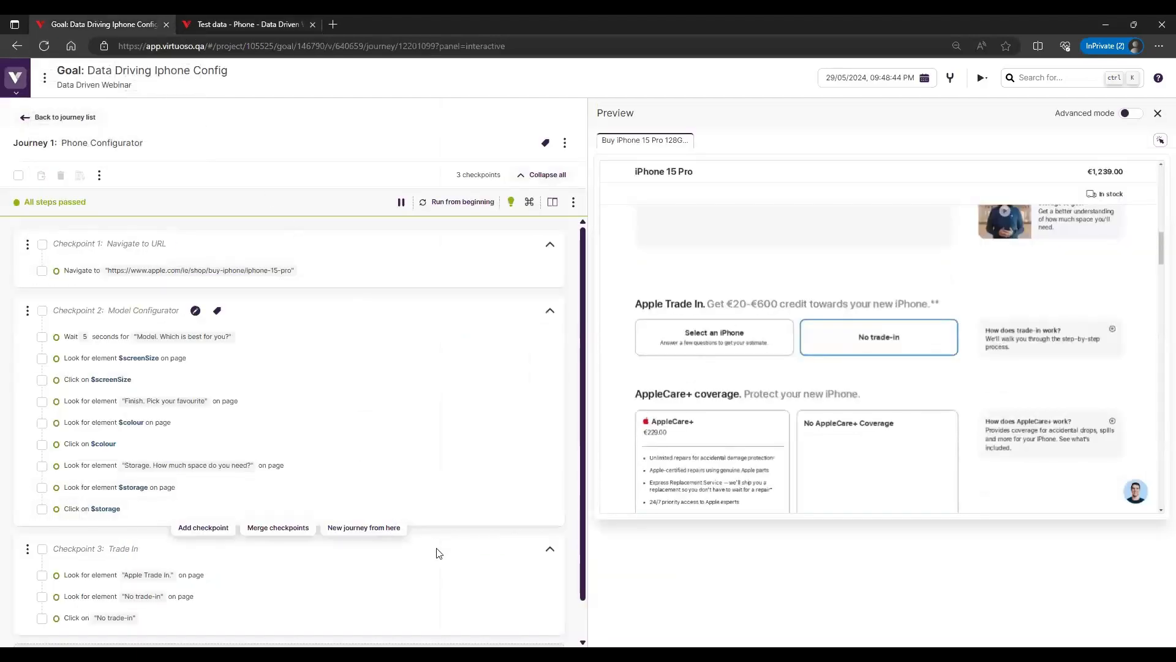
pyautogui.scroll(-1, 438, 551)
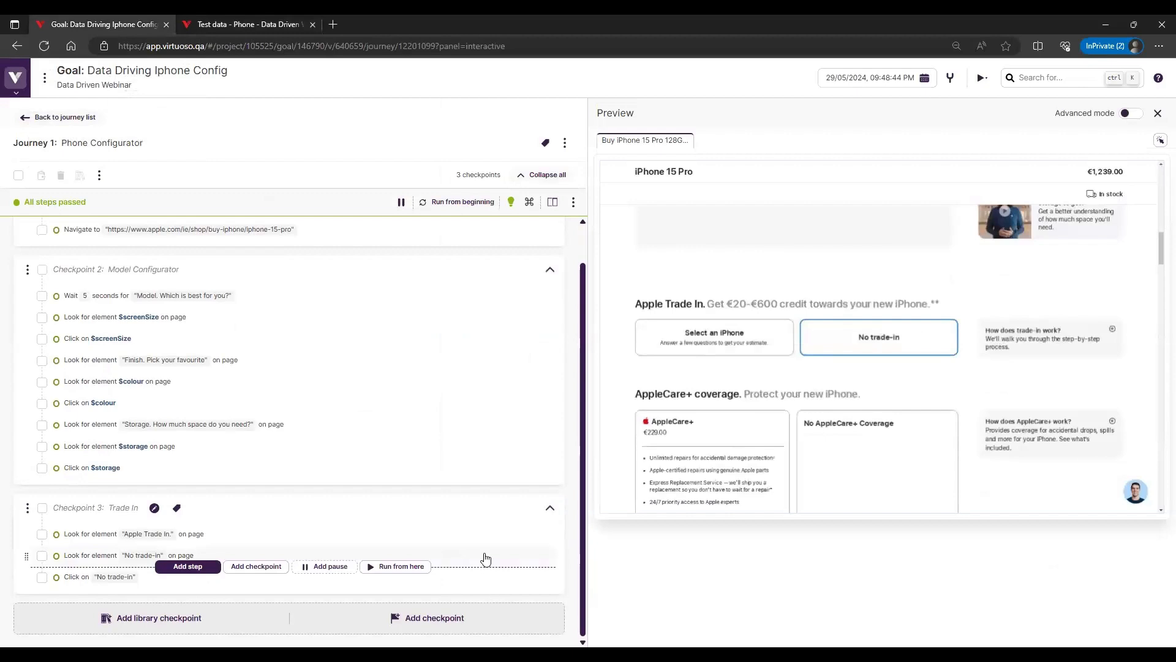
pyautogui.scroll(1, 484, 557)
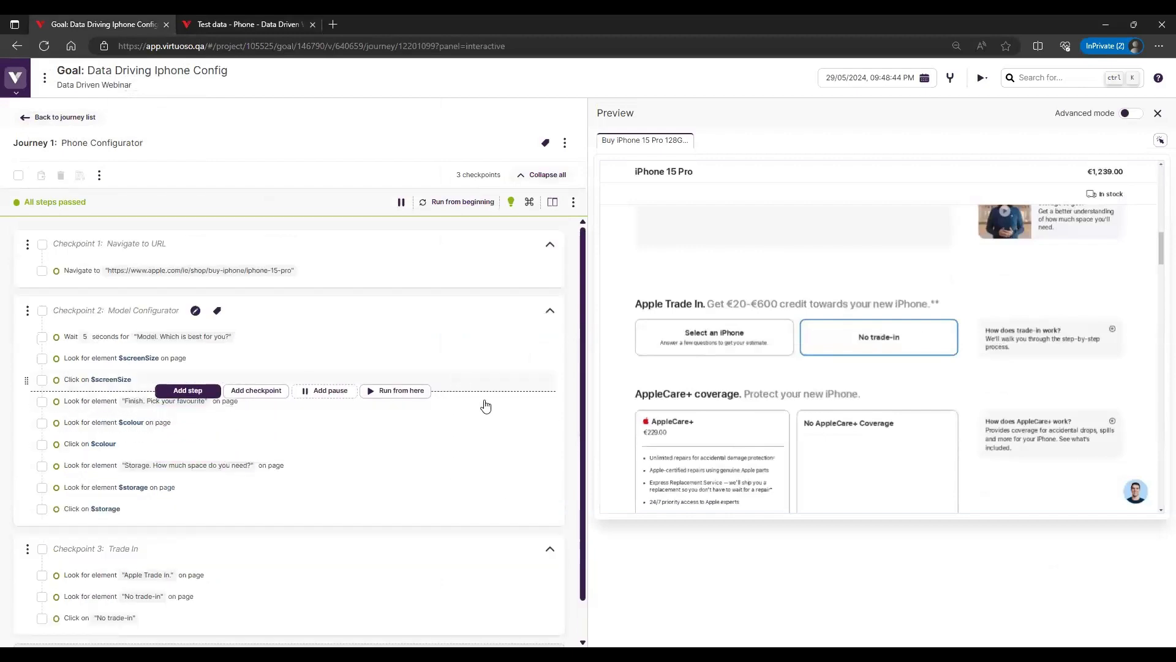
pyautogui.scroll(-1, 501, 506)
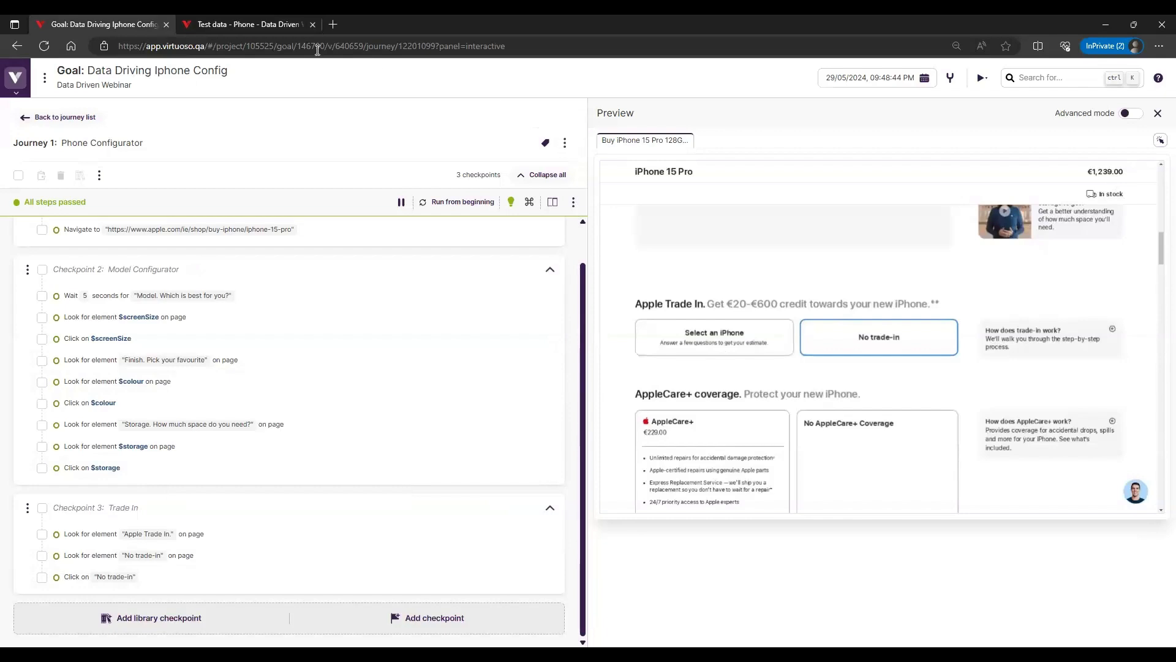
pyautogui.click(251, 25)
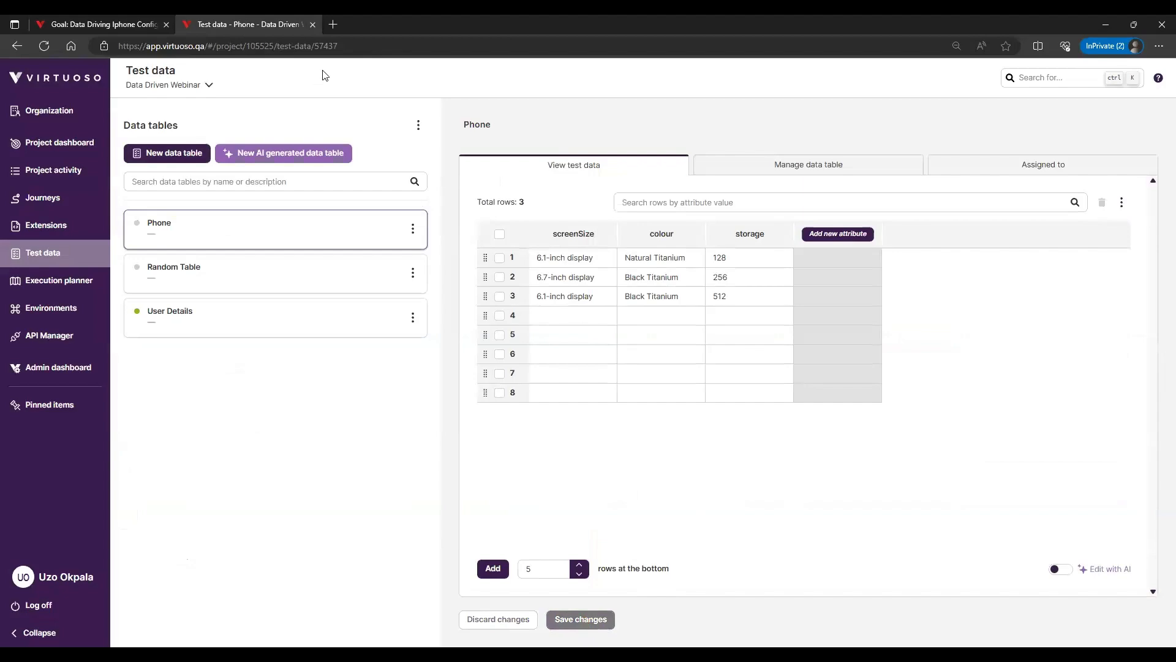
# Launch an advanced execution of the Phone Configurator journey with test data enabled for all three Phone rows
pyautogui.click(123, 24)
pyautogui.click(565, 143)
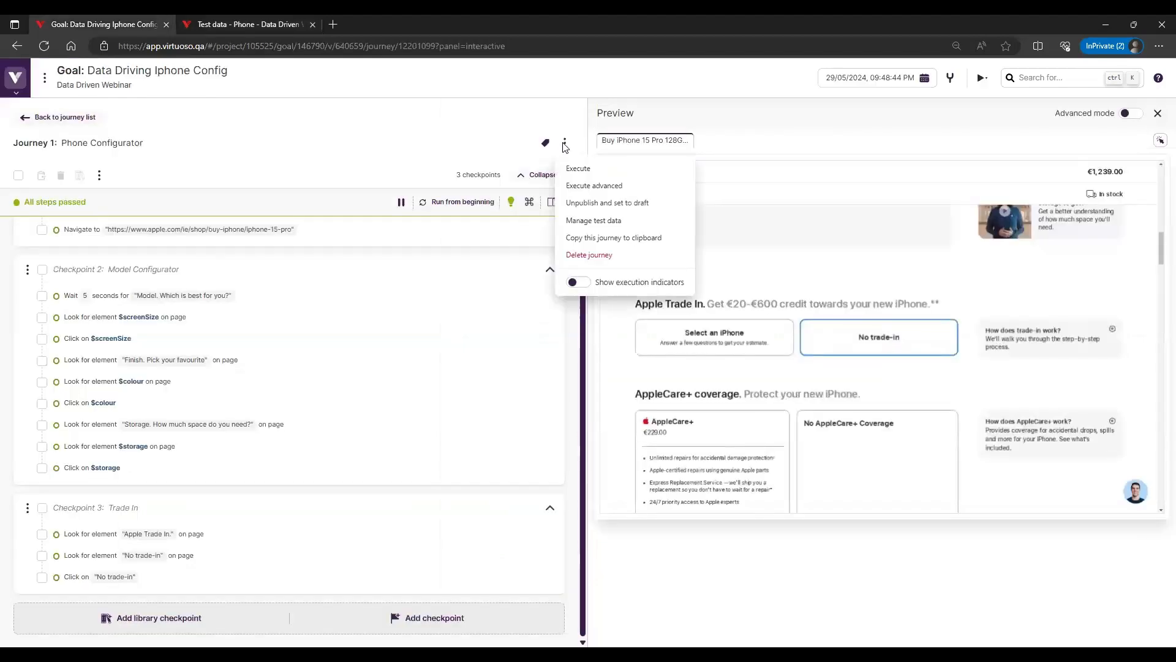
pyautogui.click(595, 187)
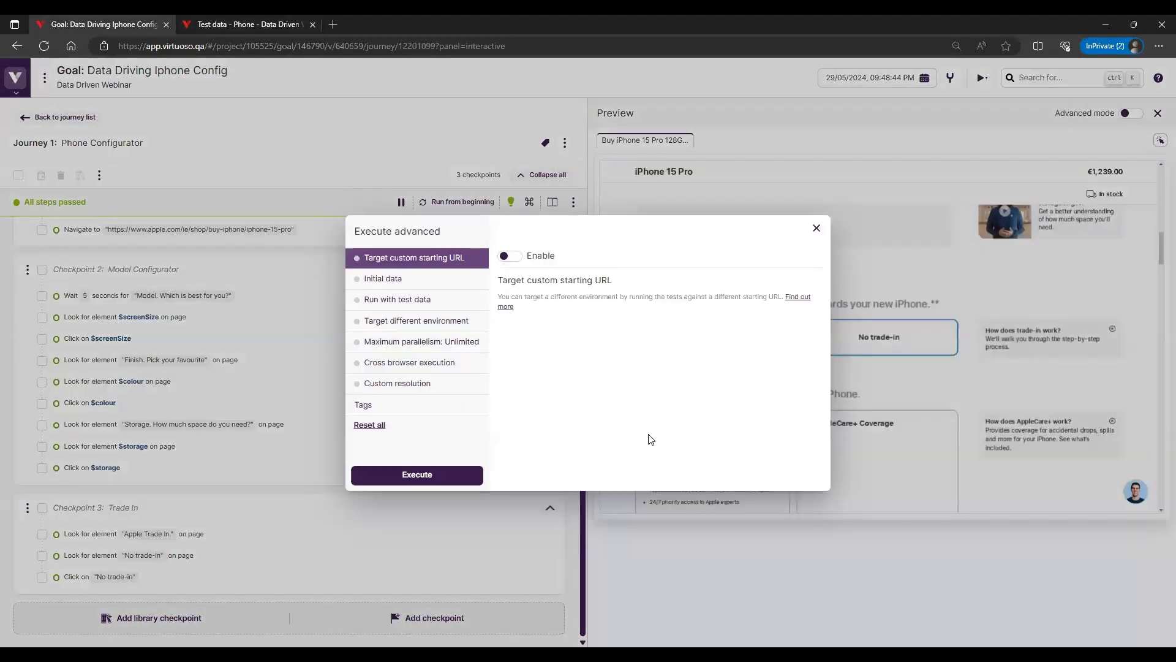
pyautogui.click(412, 300)
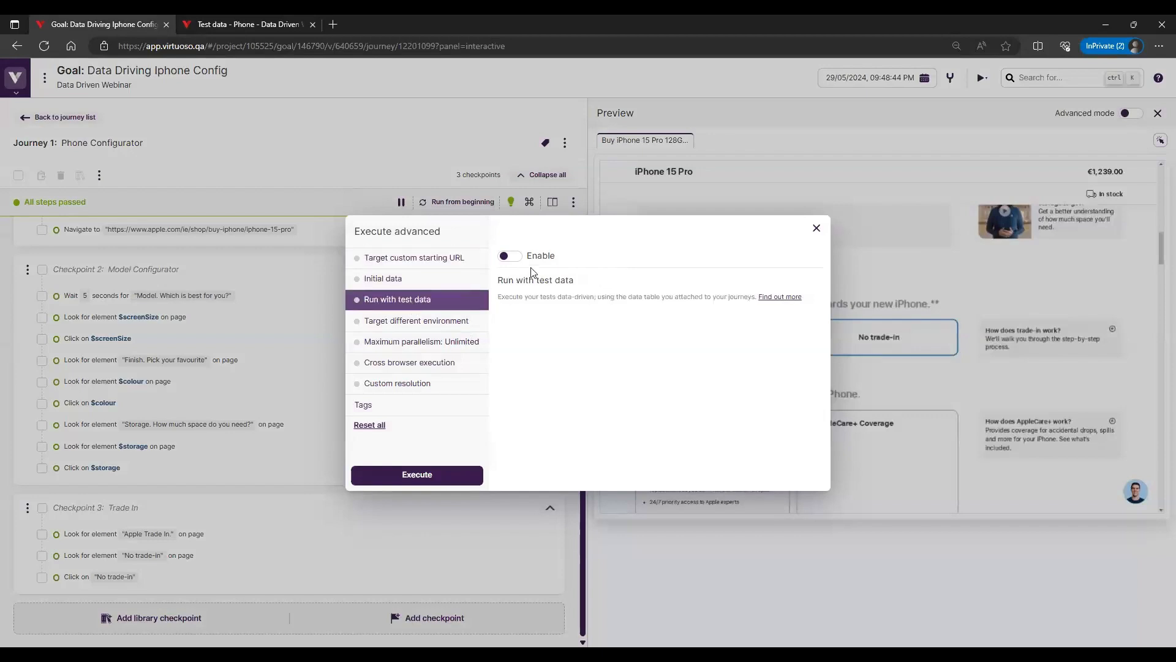
pyautogui.click(511, 257)
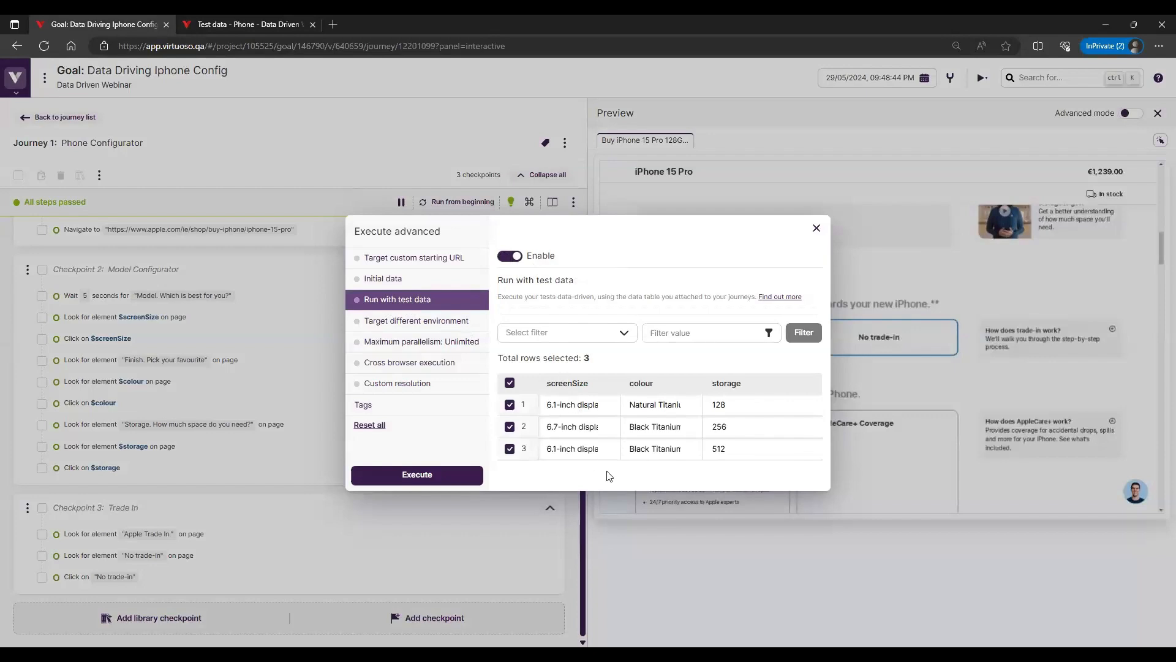
pyautogui.click(456, 477)
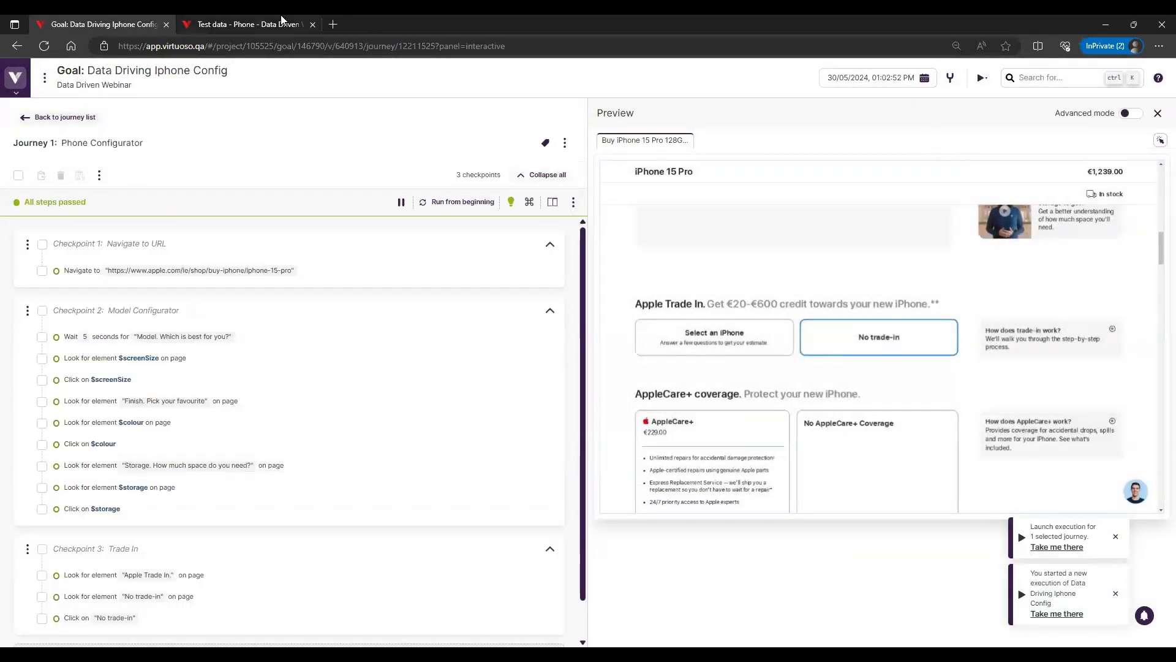
# Open the new Data Driving Iphone Config execution from project activity and load its Phone Configurator results per data row
pyautogui.click(282, 24)
pyautogui.click(56, 174)
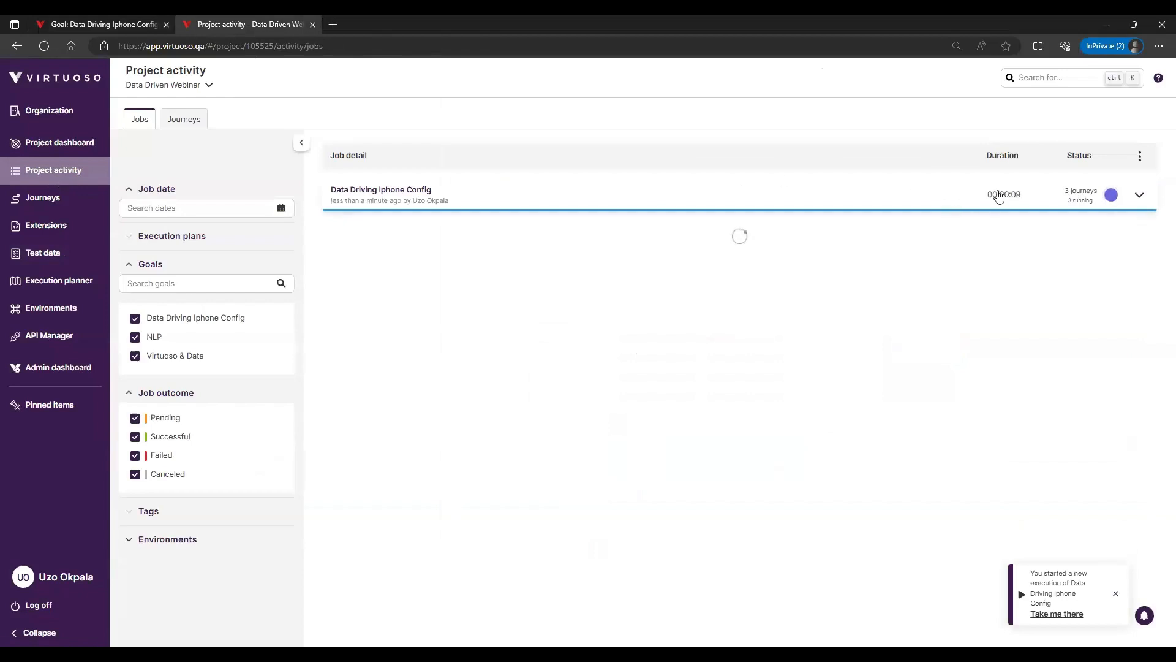
pyautogui.click(580, 194)
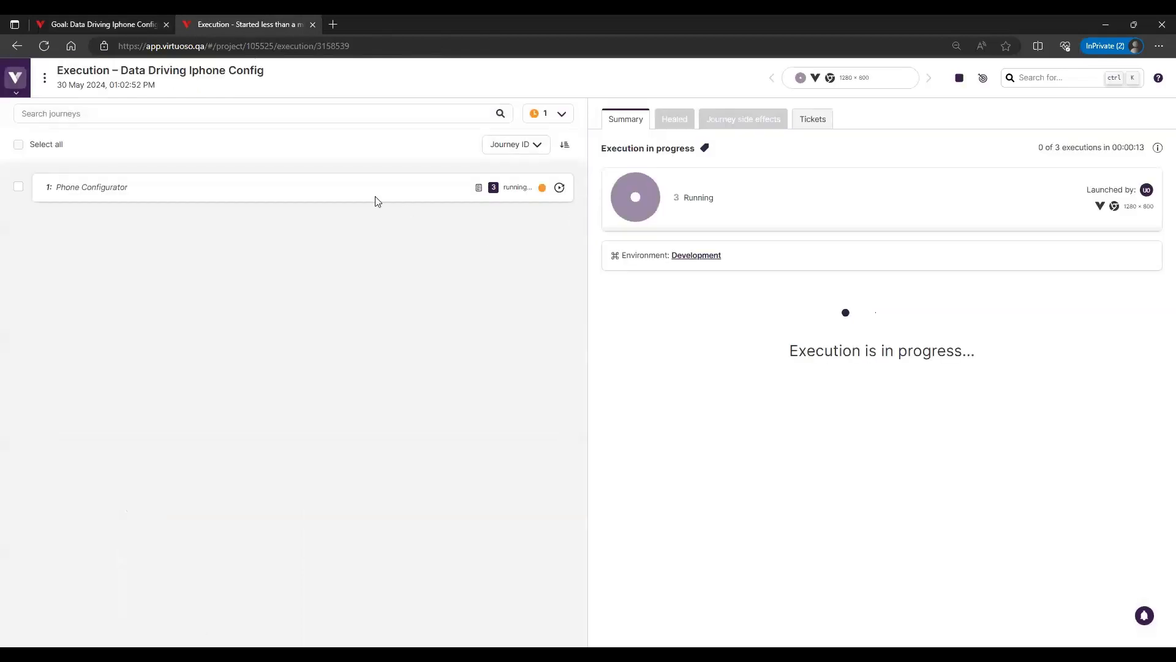
pyautogui.click(340, 188)
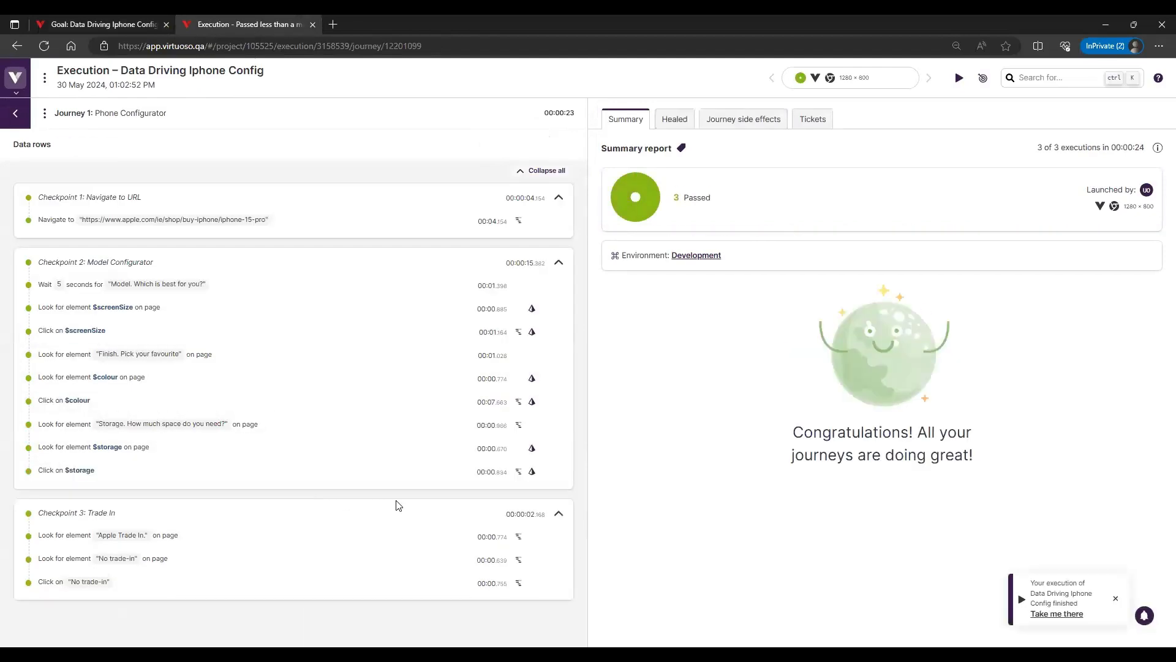
pyautogui.click(45, 46)
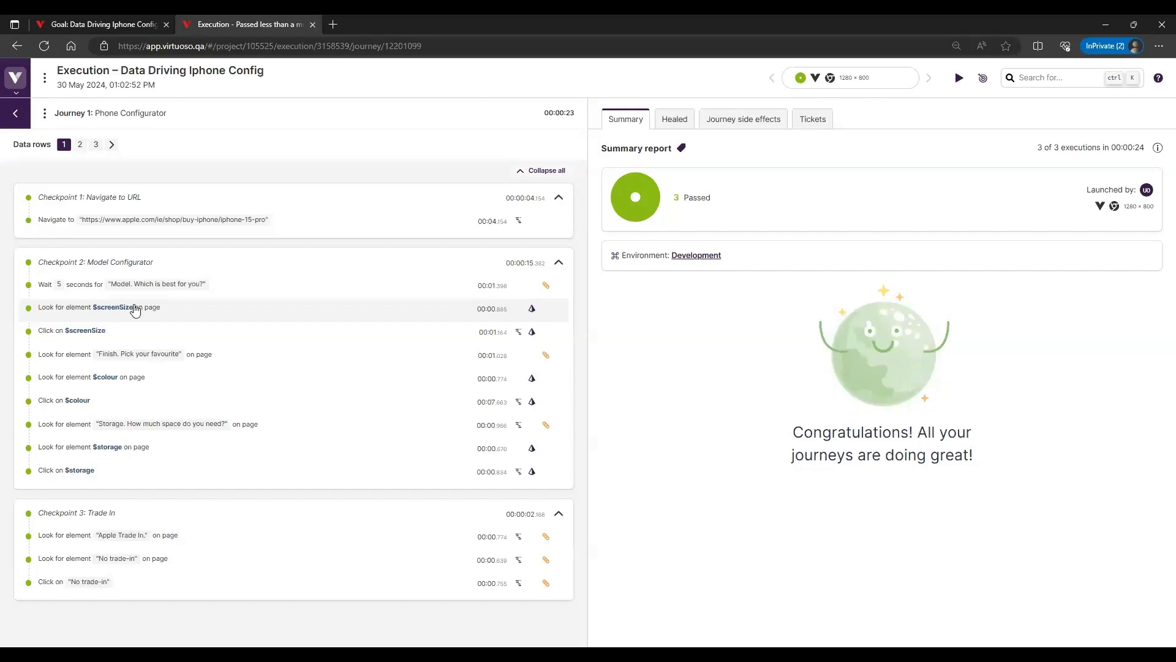
# Inspect the side effects of the "Look for element $screenSize" step for data row 1
pyautogui.click(177, 310)
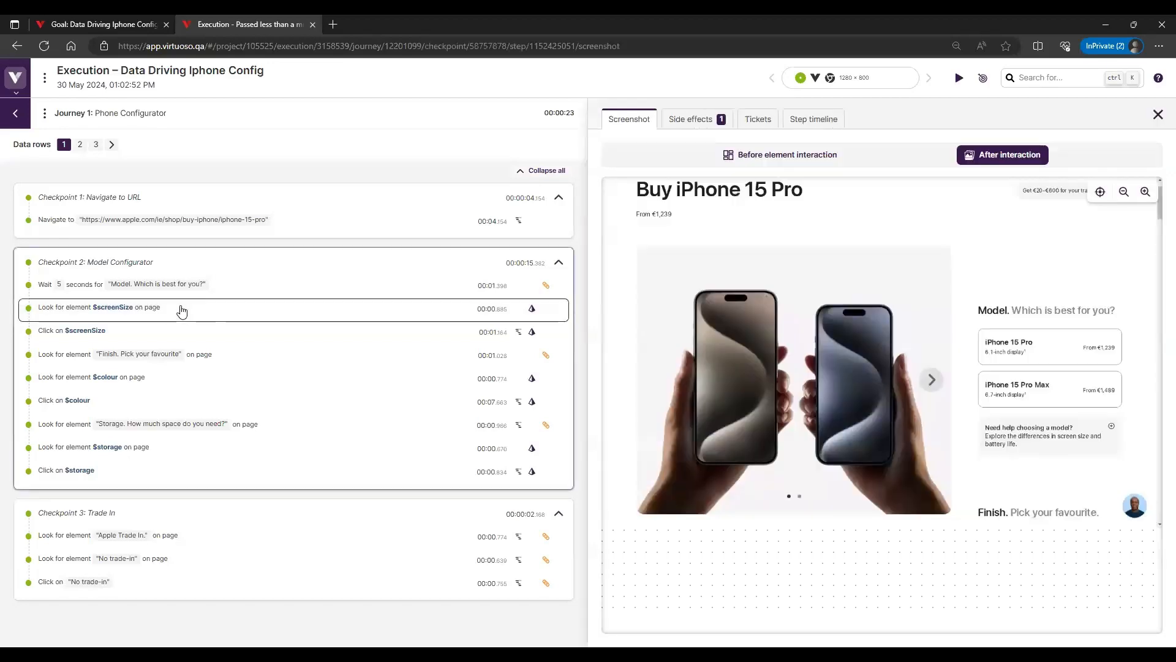
pyautogui.click(685, 126)
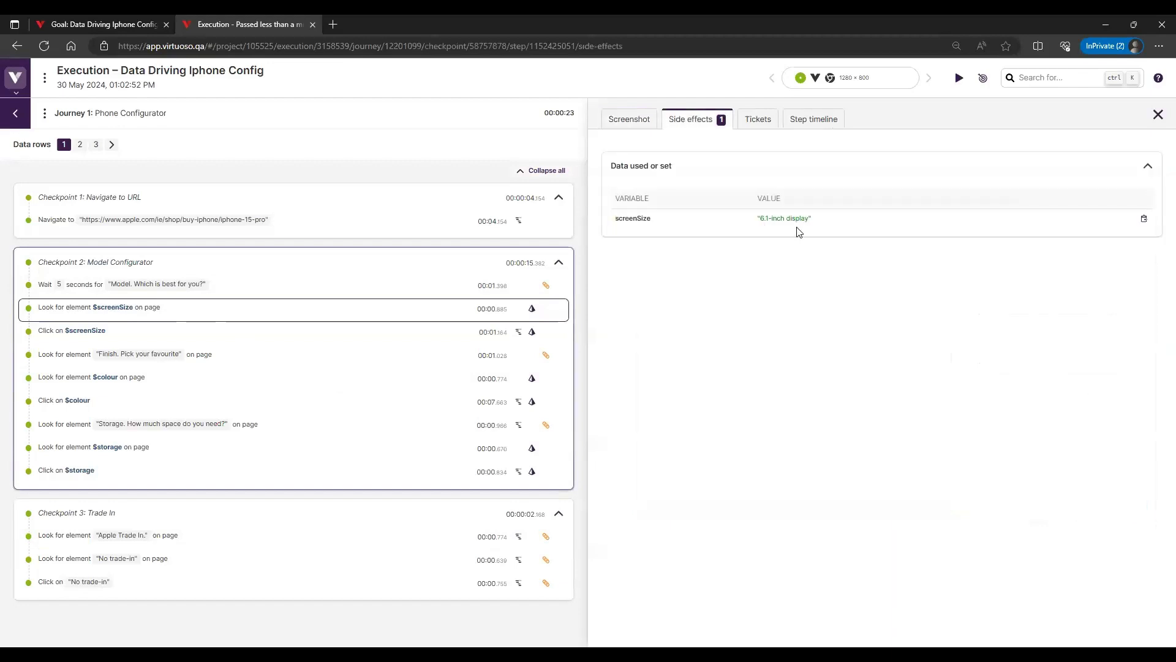
# Compare the before- and after-interaction screenshots of the "Look for element $screenSize" step for data row 1
pyautogui.click(631, 122)
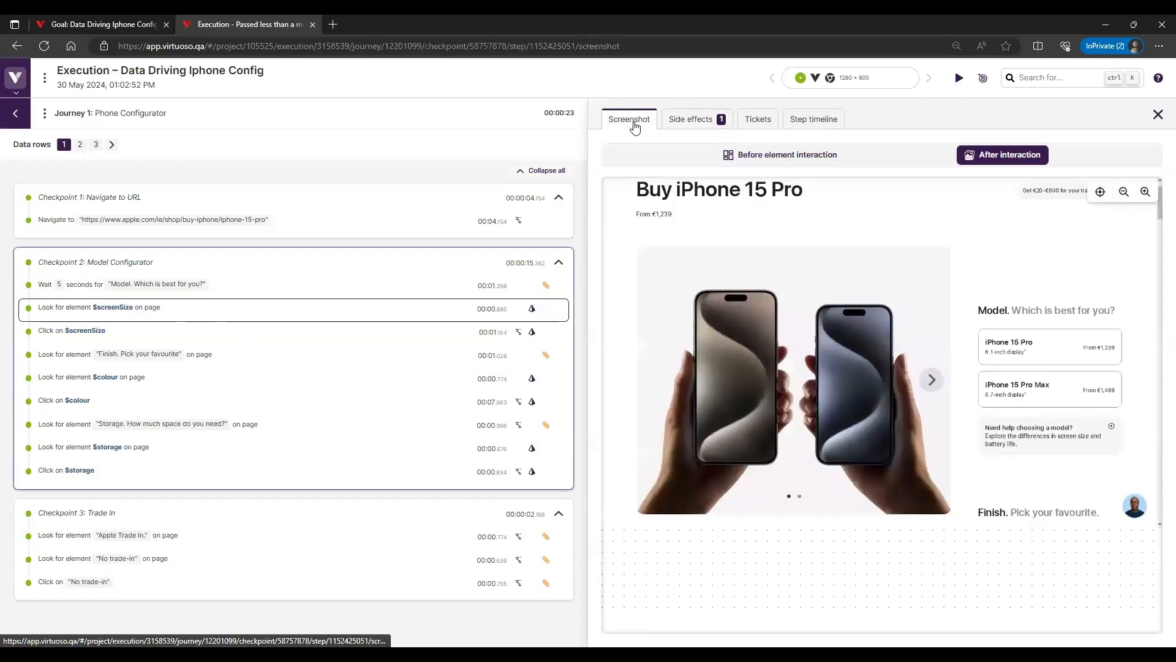
pyautogui.click(787, 157)
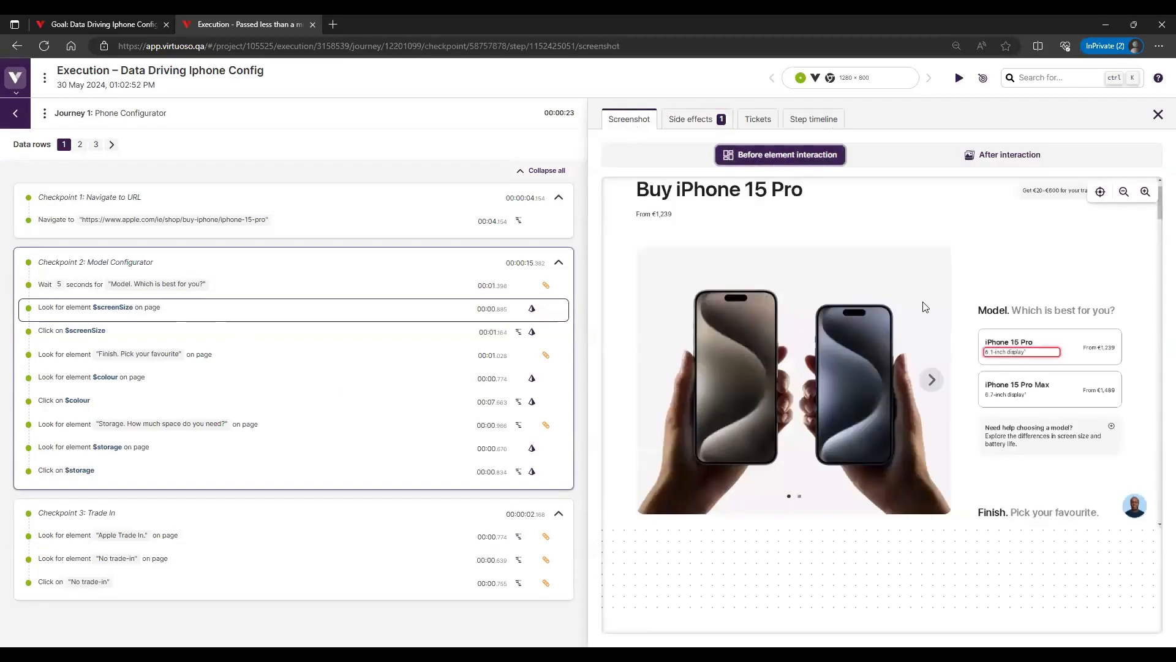
pyautogui.moveTo(988, 358)
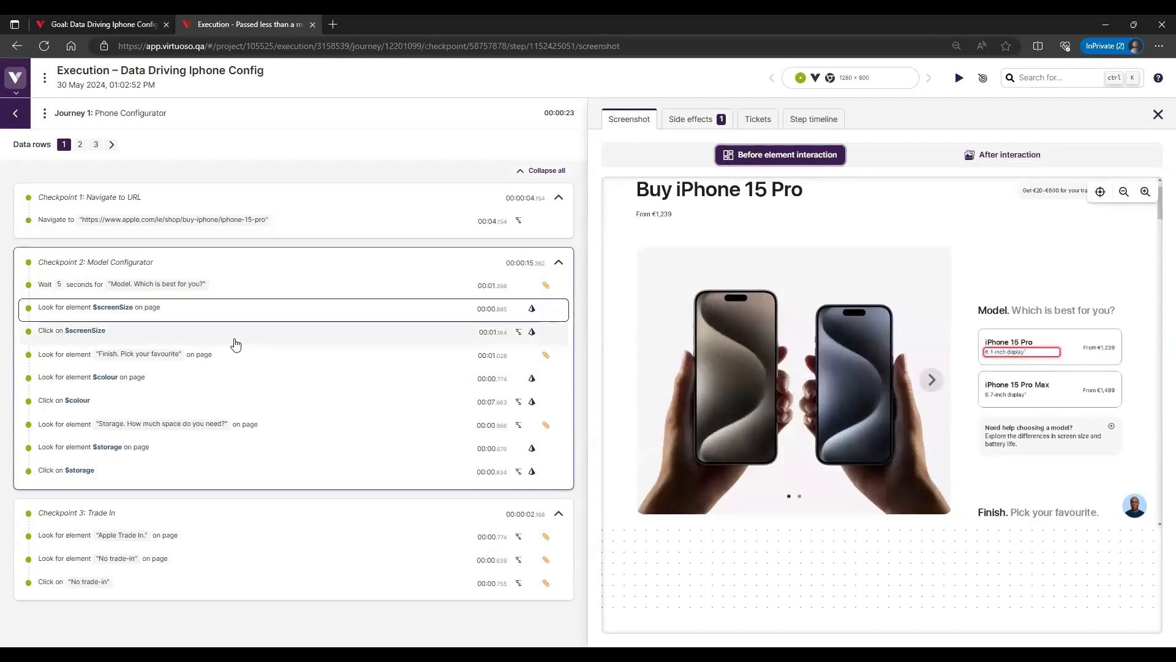
pyautogui.click(964, 154)
# Inspect the side effects and the before- and after-interaction screenshots of the "Click on $screenSize" step for data row 1
pyautogui.click(125, 334)
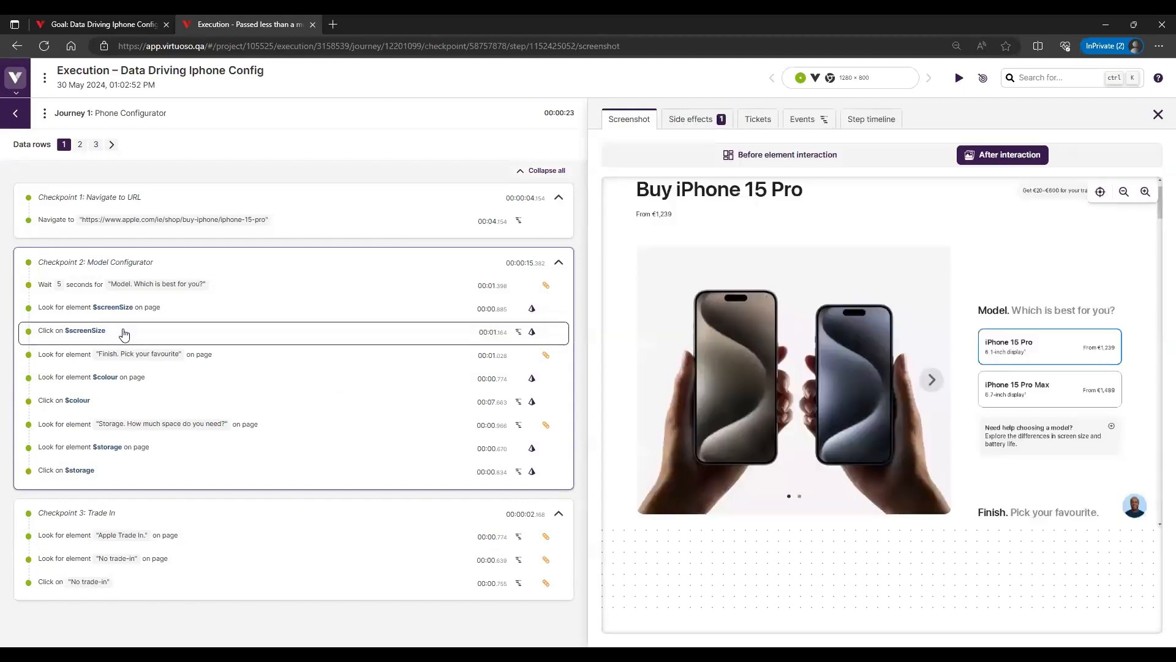
pyautogui.click(715, 133)
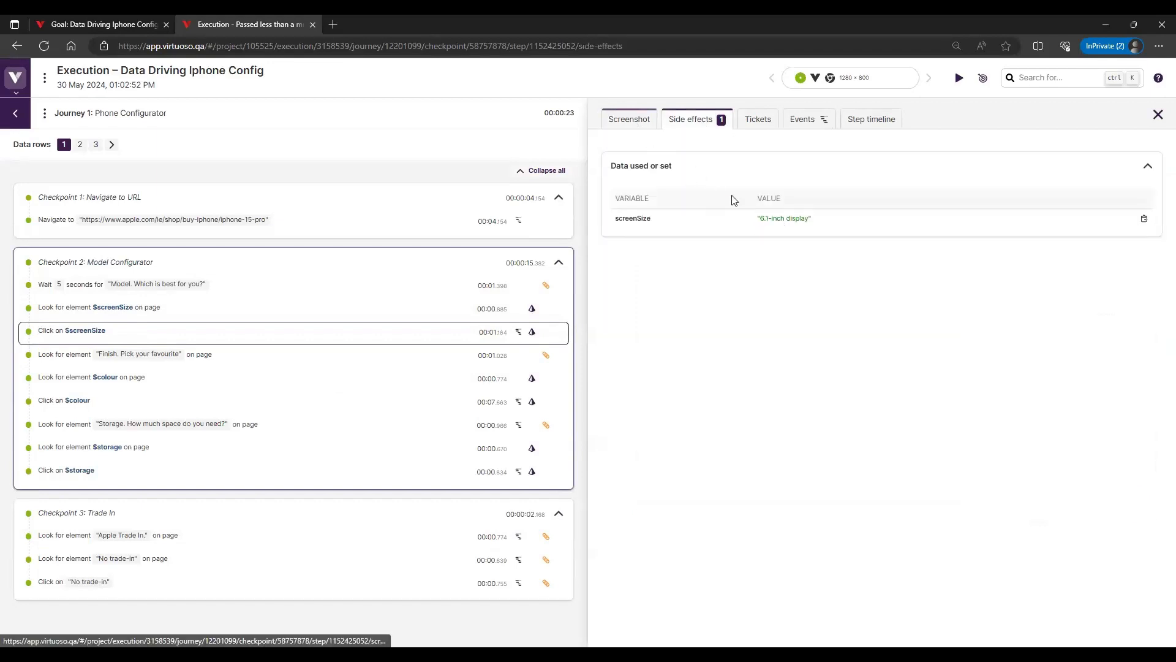
pyautogui.click(629, 118)
pyautogui.click(781, 154)
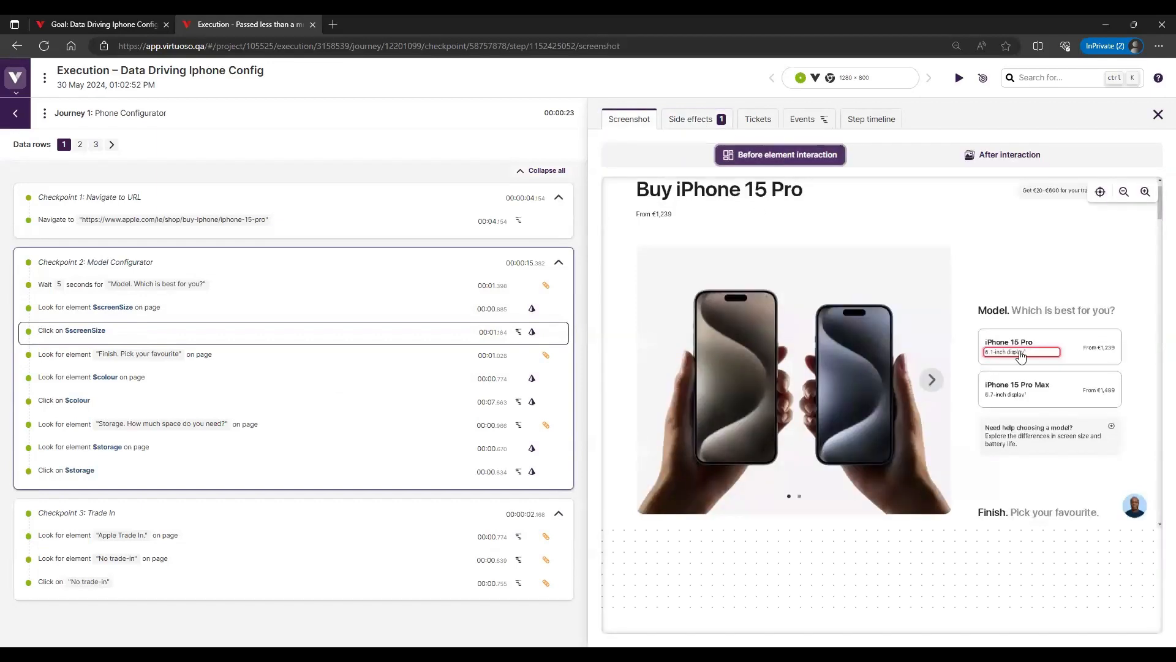
pyautogui.click(1012, 160)
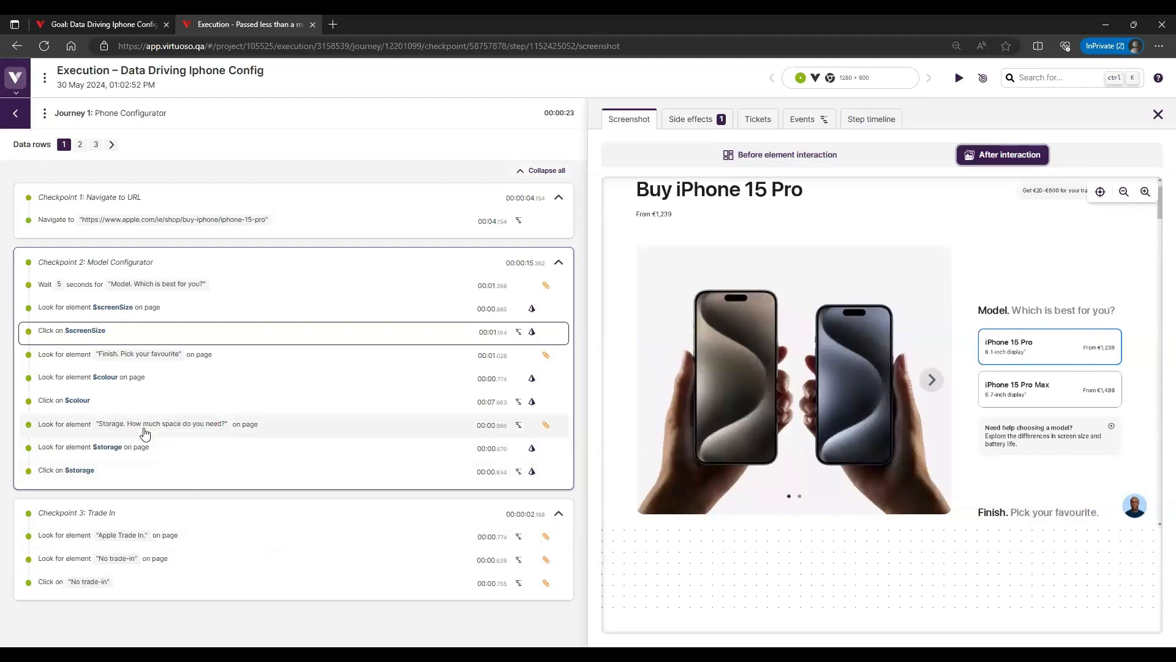
# Check the side effects of the "Look for element $colour" step and the interaction screenshots of both $colour steps for data row 1
pyautogui.click(175, 382)
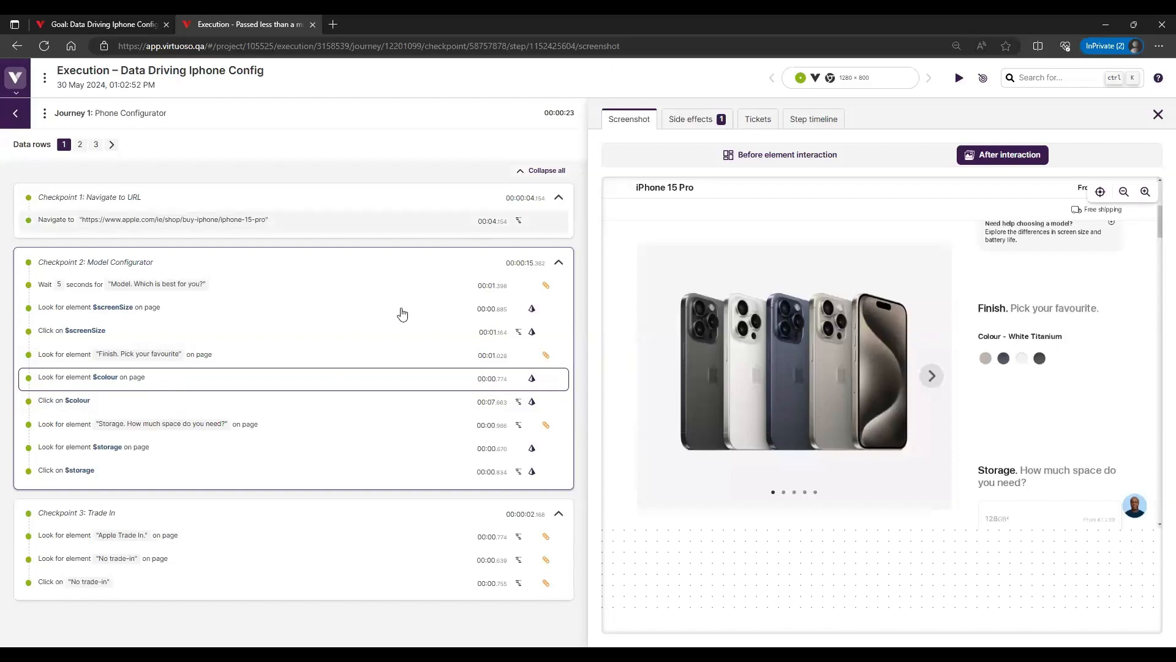
pyautogui.click(695, 118)
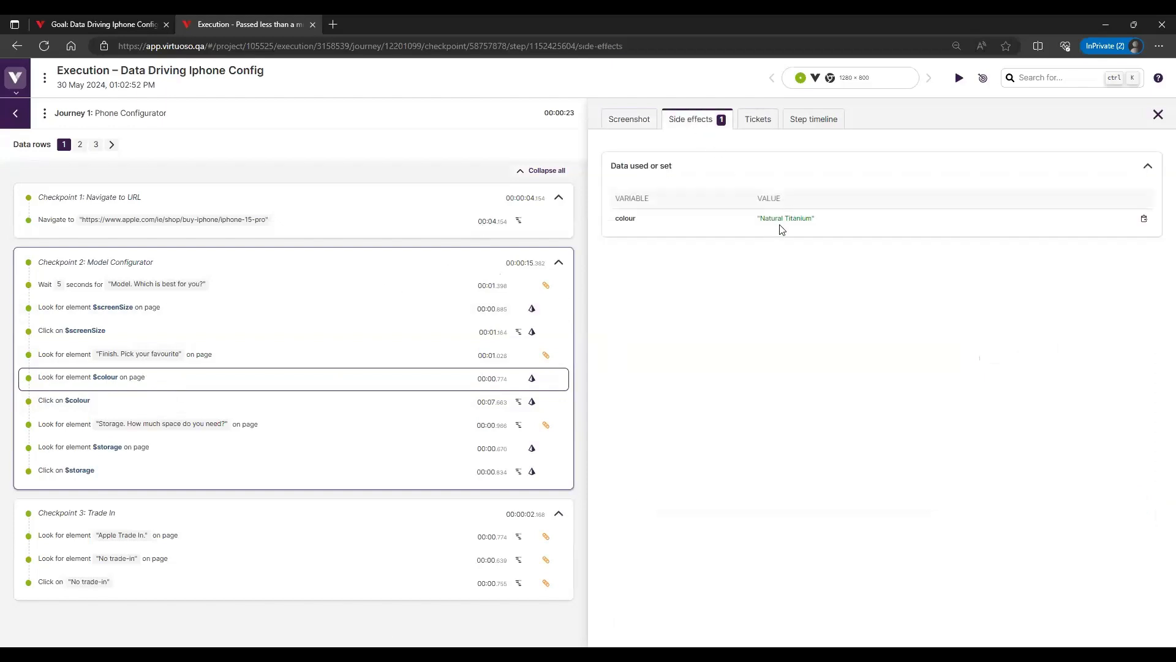
pyautogui.click(630, 120)
pyautogui.click(766, 155)
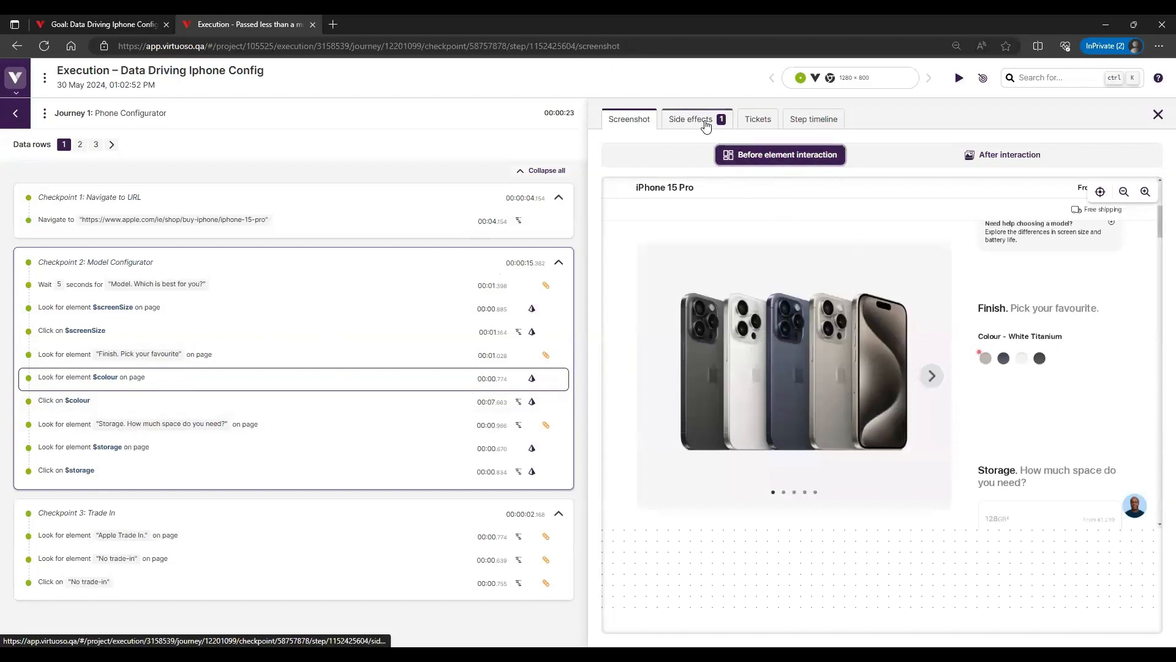
pyautogui.click(165, 405)
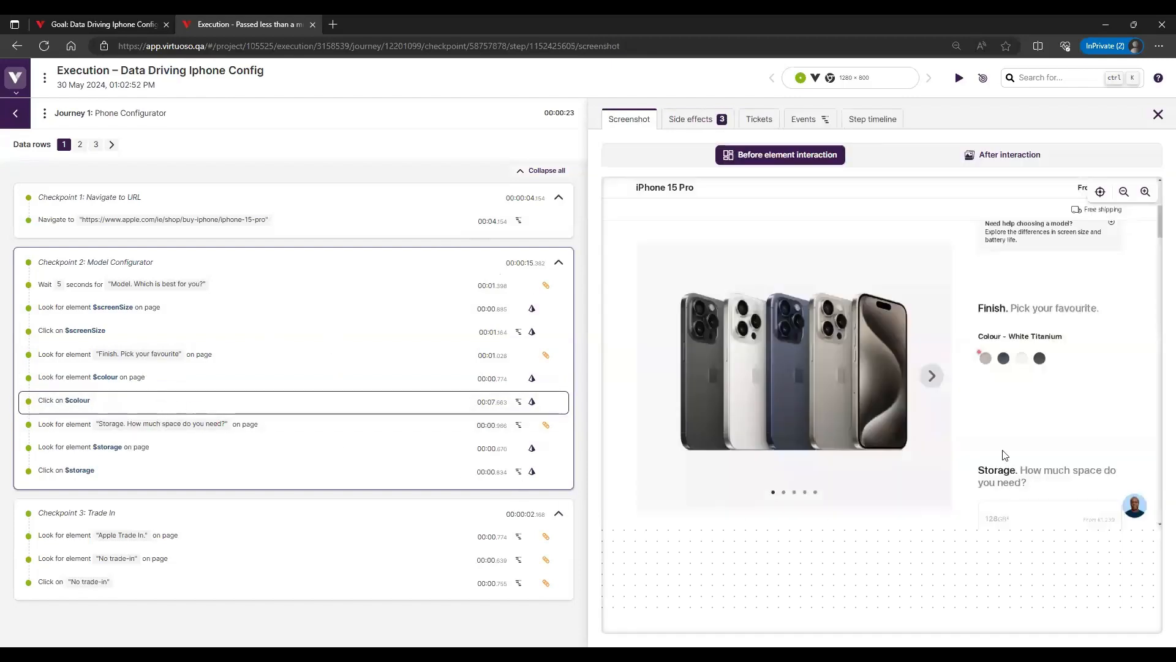
pyautogui.click(1020, 160)
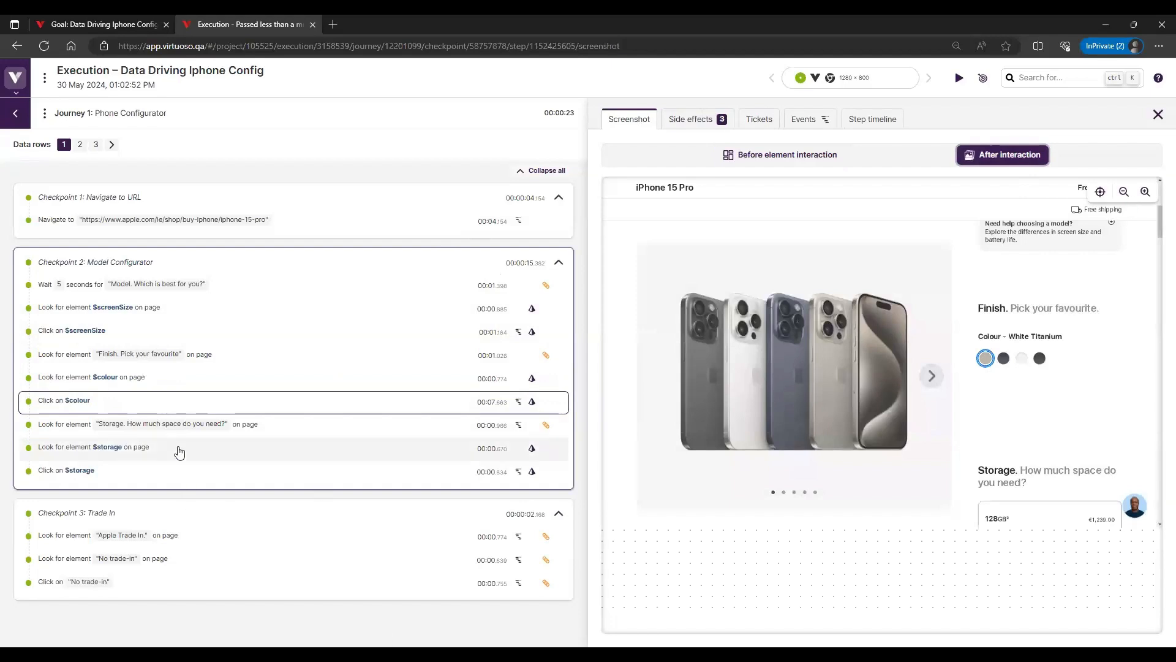
# View the "Storage. How much space do you need?" step, and inspect the side effects and screenshots of "Look for element $storage" for data row 1
pyautogui.click(196, 425)
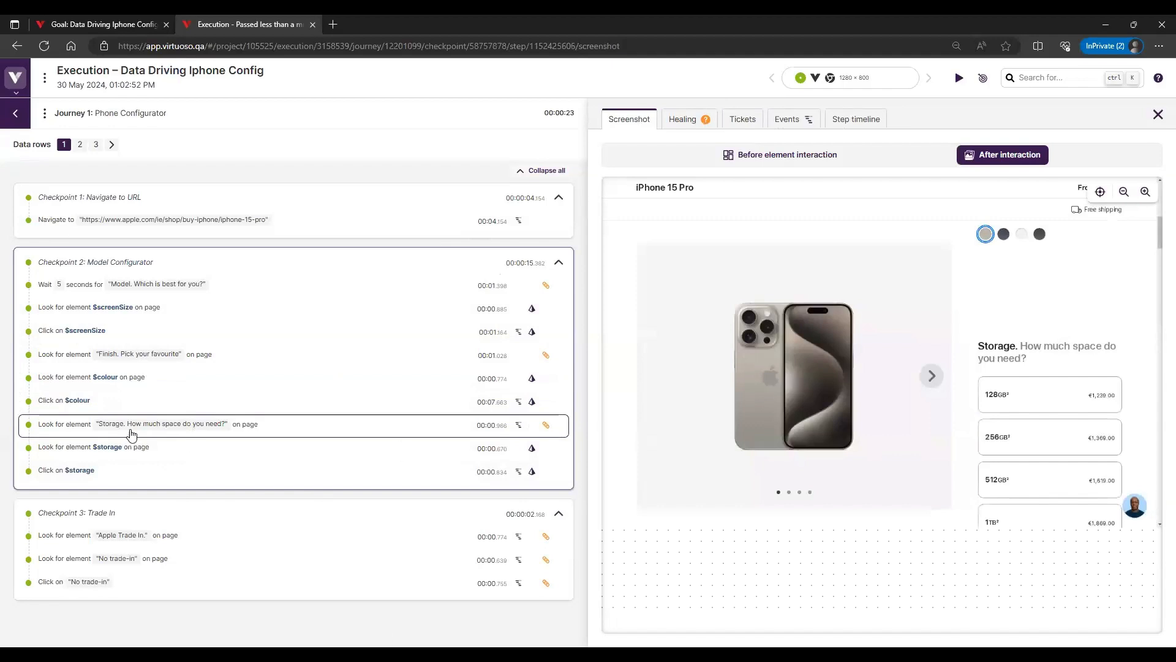
pyautogui.click(135, 449)
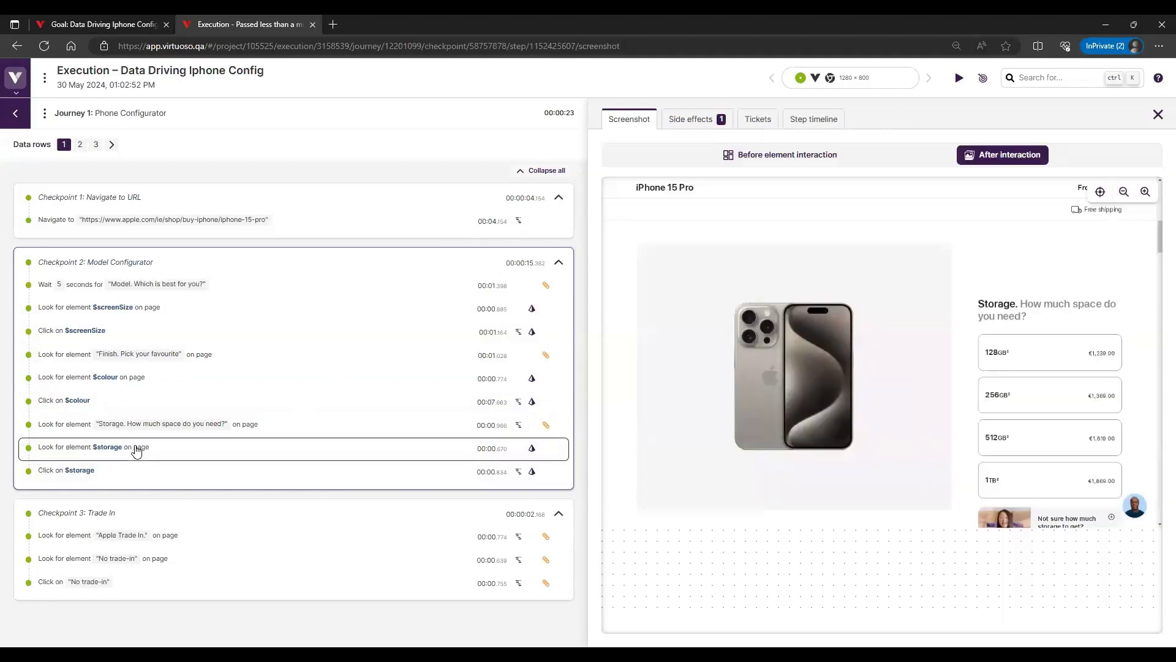
pyautogui.click(685, 121)
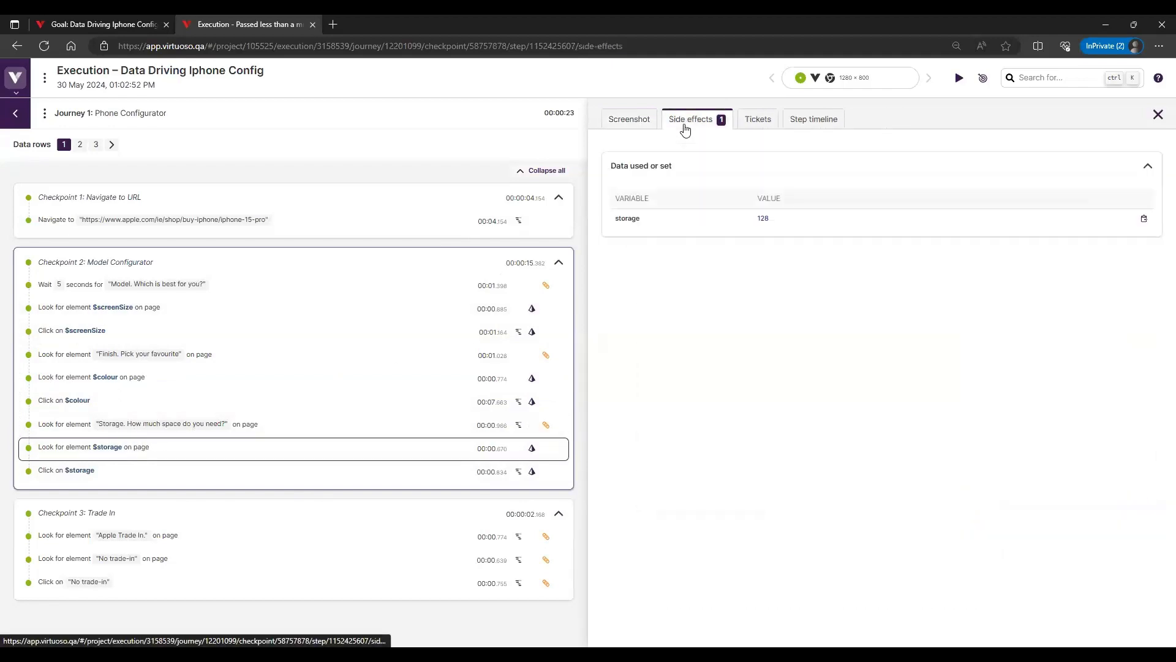
pyautogui.click(648, 122)
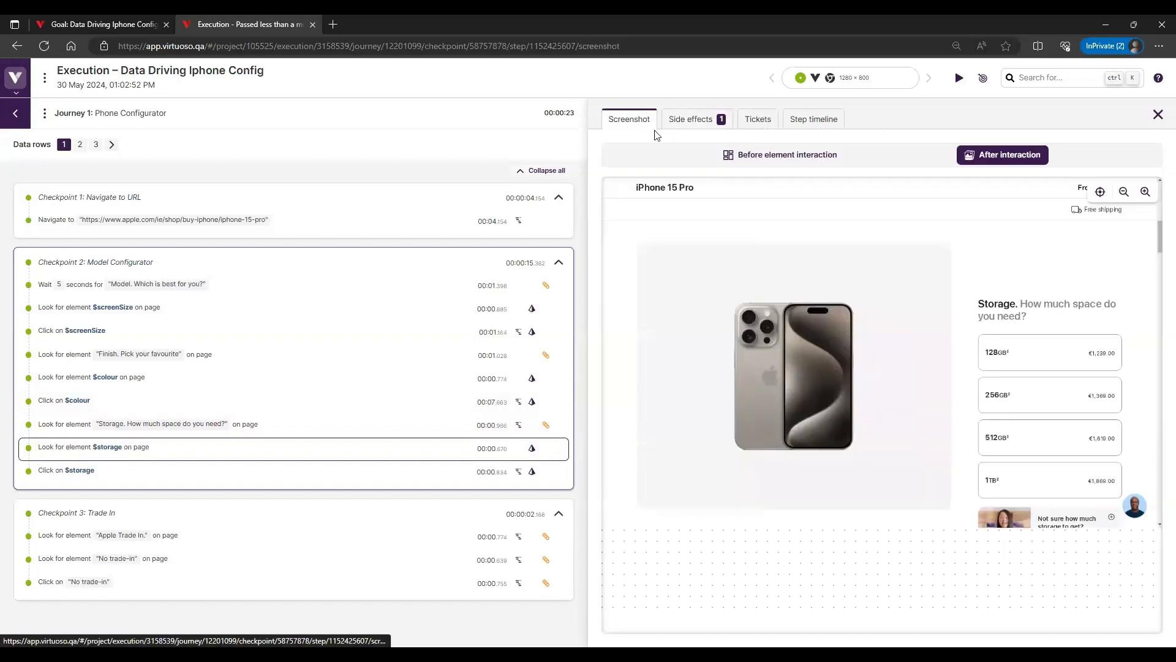
pyautogui.click(791, 155)
pyautogui.click(1007, 155)
# Compare the before- and after-interaction screenshots of the "Click on $storage" step, and view the "Apple Trade In." step's result
pyautogui.click(179, 472)
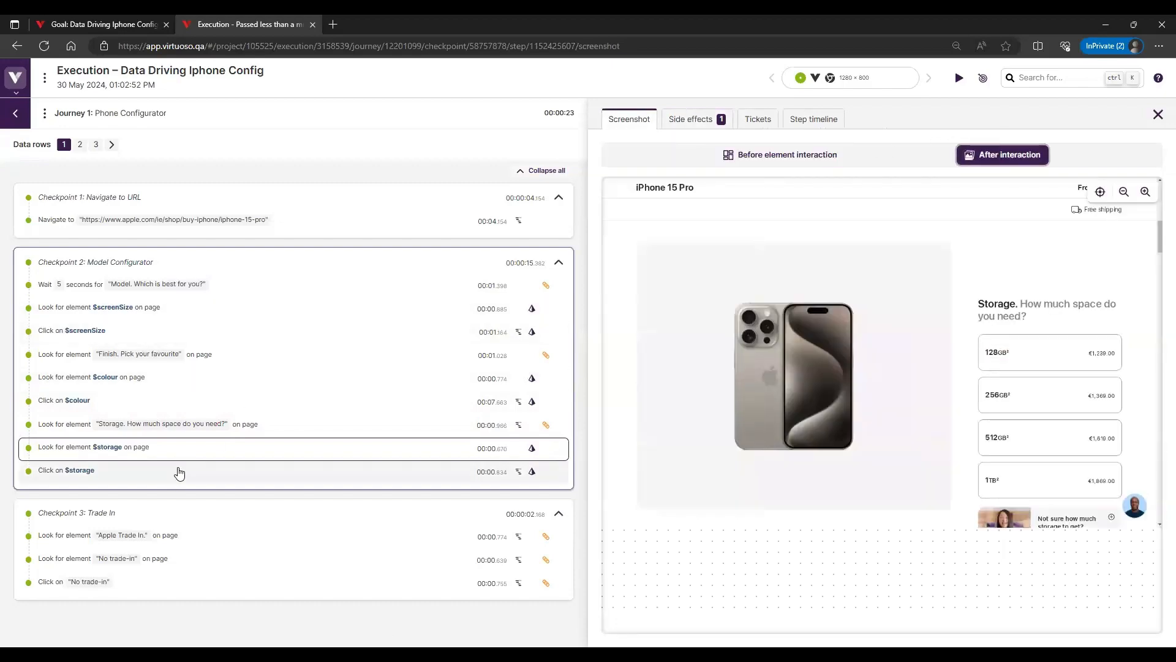
pyautogui.click(837, 157)
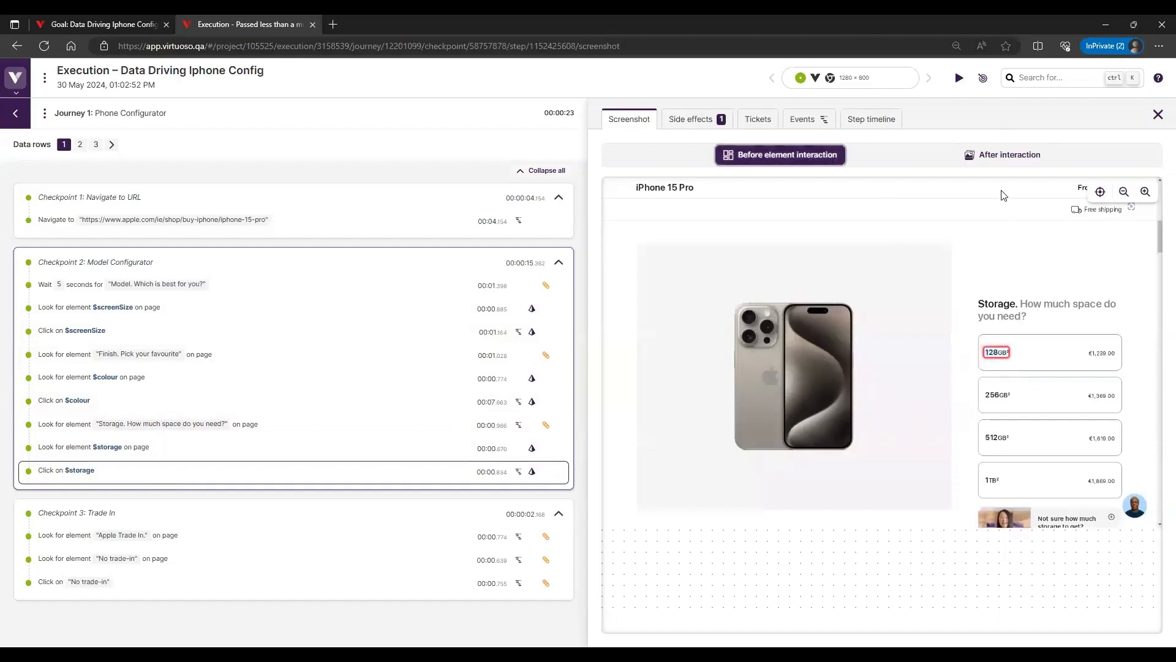
pyautogui.click(996, 164)
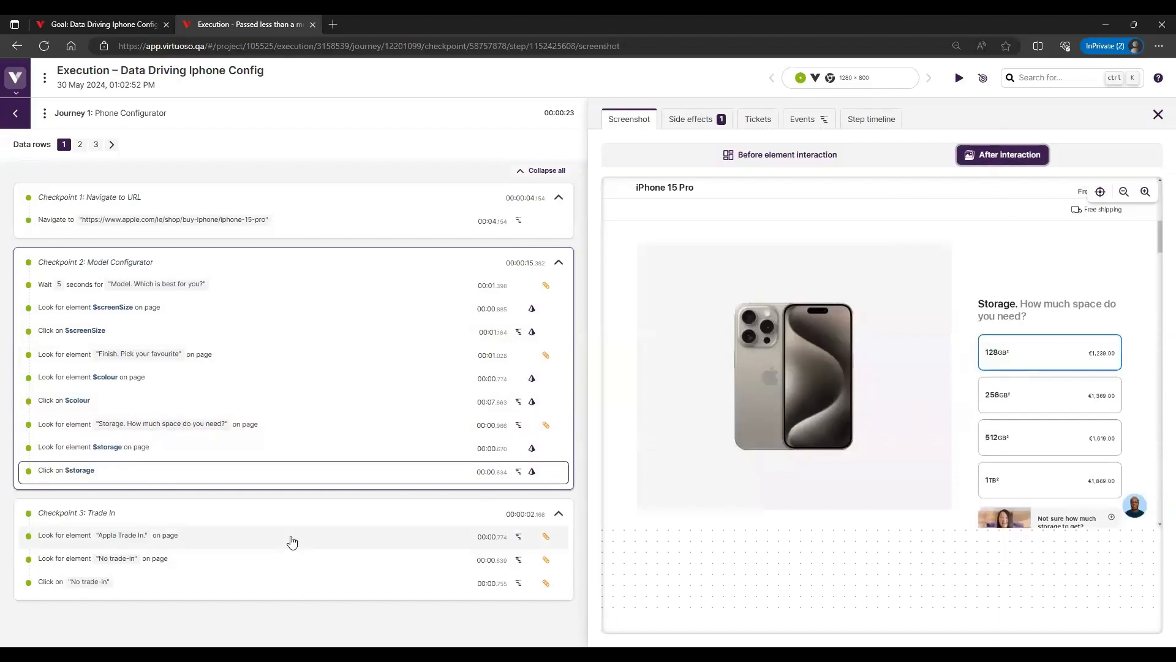
pyautogui.click(292, 541)
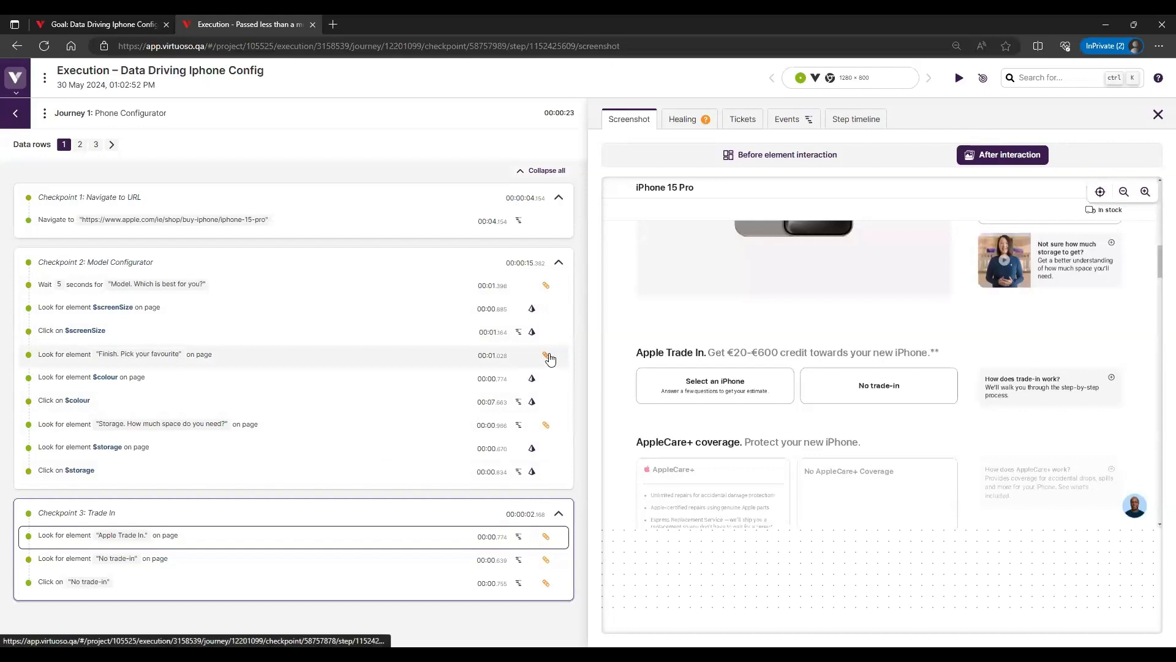
# Examine the healing details of the "Finish. Pick your favourite" step, including its added selectors and element code changes
pyautogui.moveTo(550, 359)
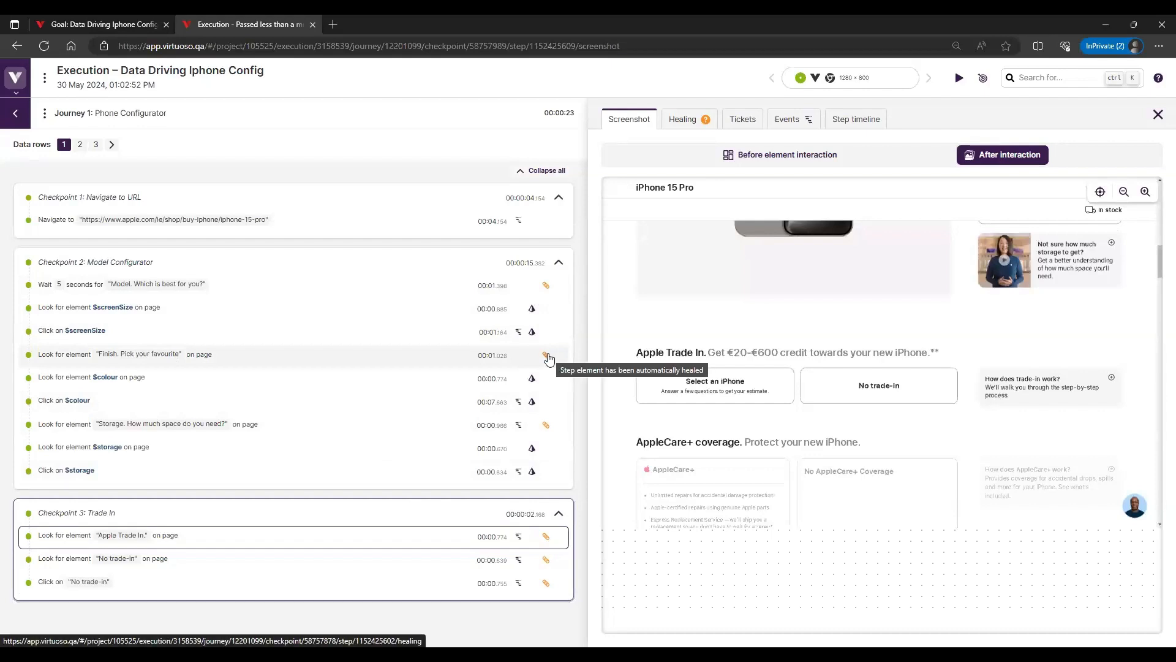
pyautogui.click(243, 367)
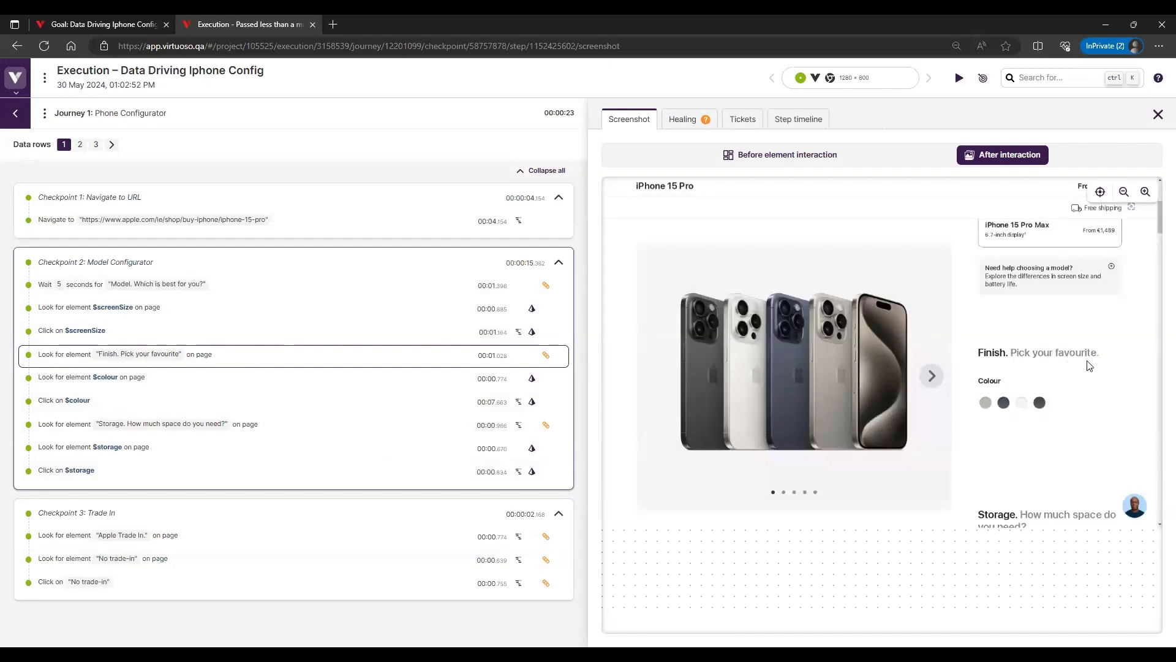
pyautogui.click(705, 120)
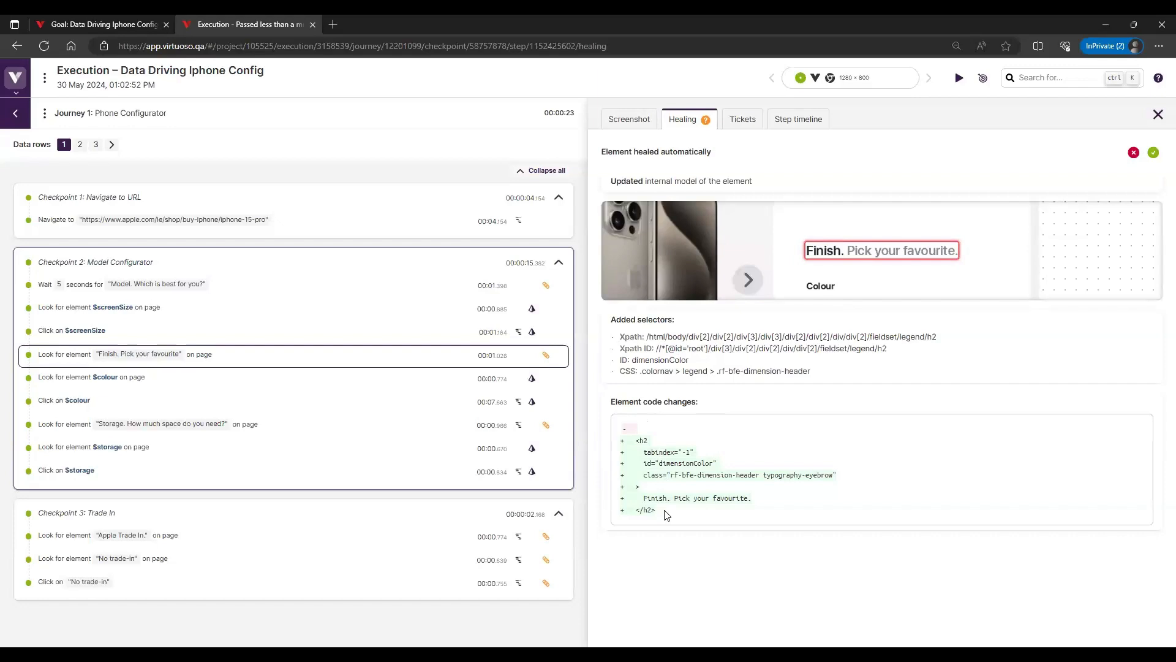
pyautogui.tripleClick(885, 262)
pyautogui.tripleClick(825, 247)
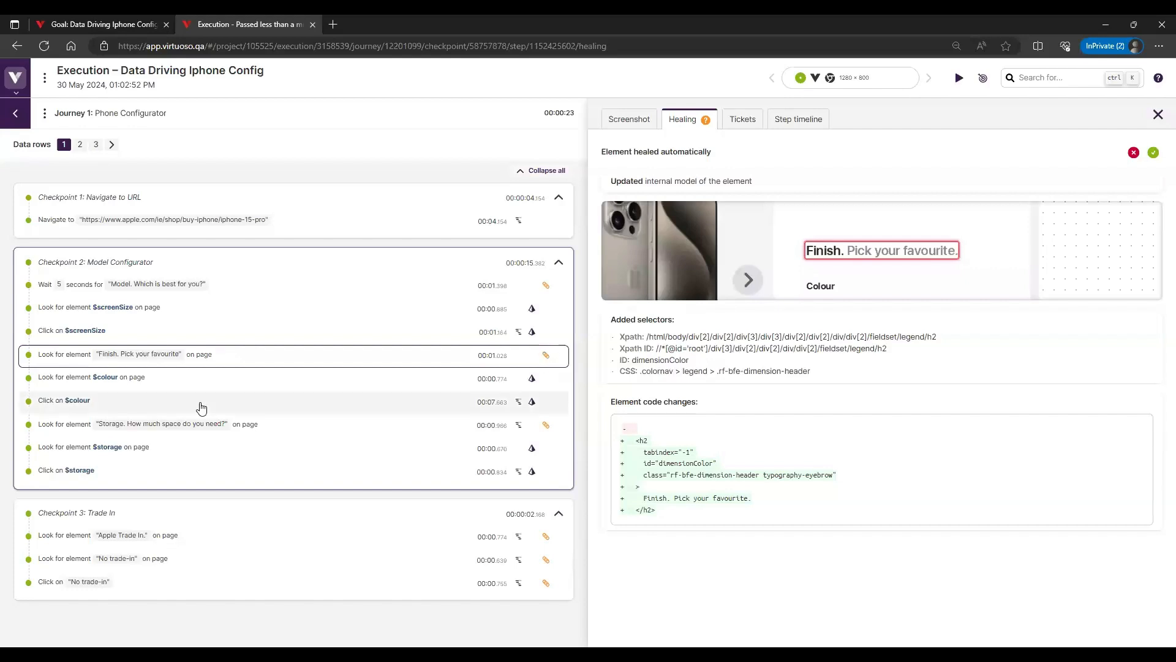
# Compare the "Click on $screenSize" step's before-interaction screenshots for data rows 1 and 2, and check the side effects for row 2
pyautogui.click(229, 341)
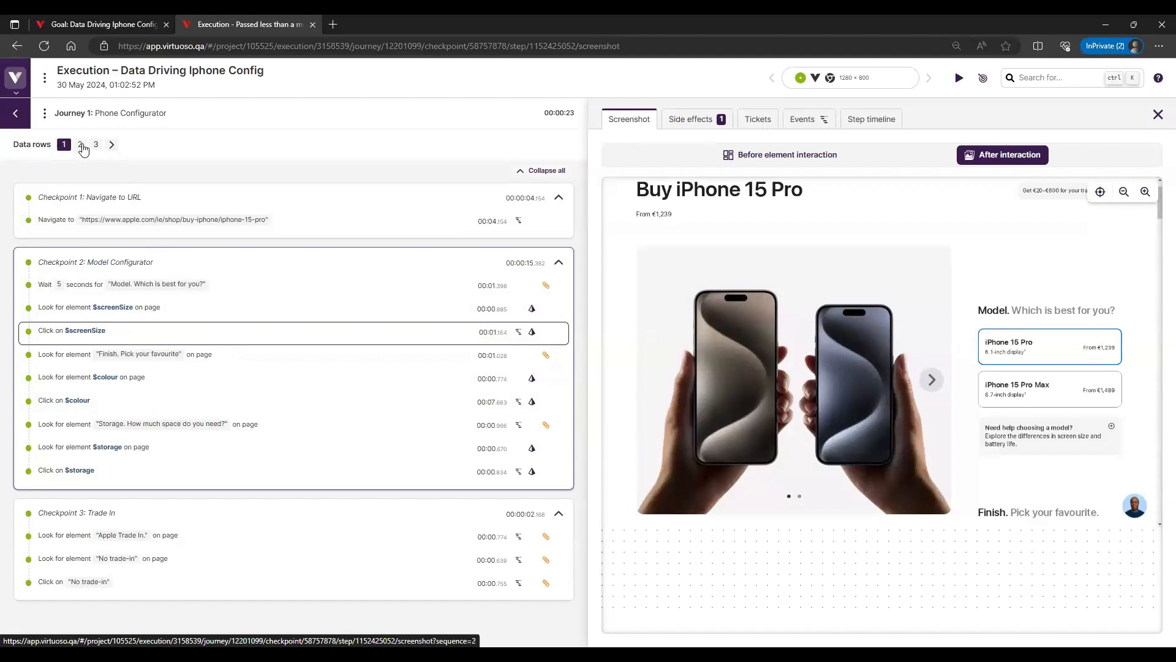
pyautogui.click(774, 156)
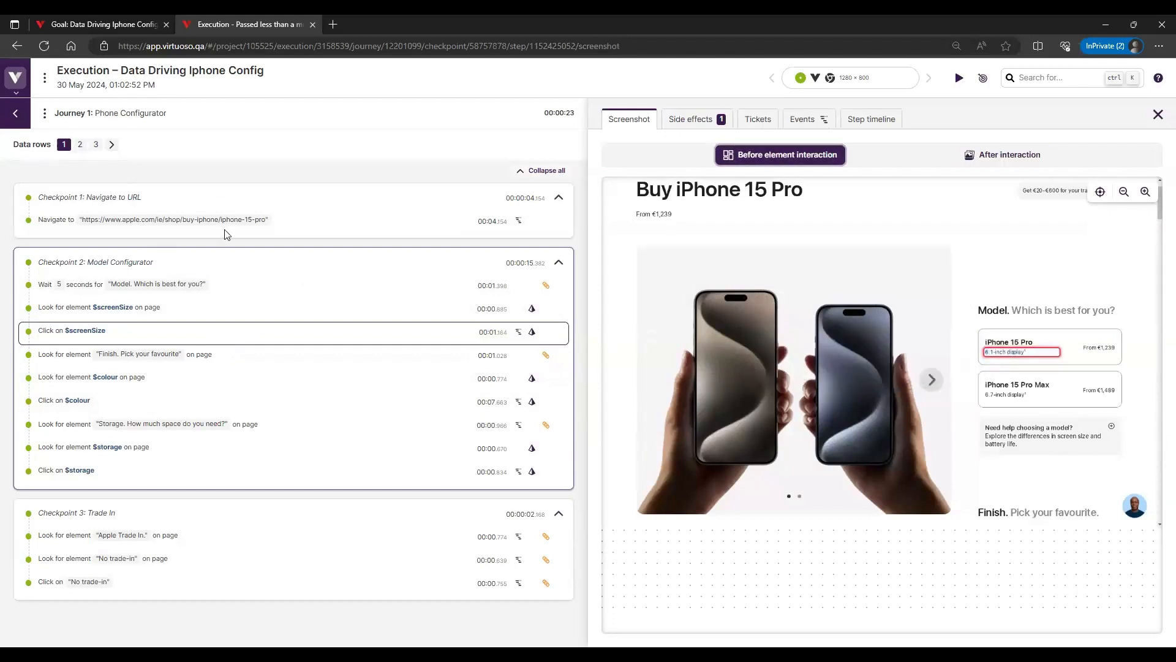
pyautogui.click(78, 147)
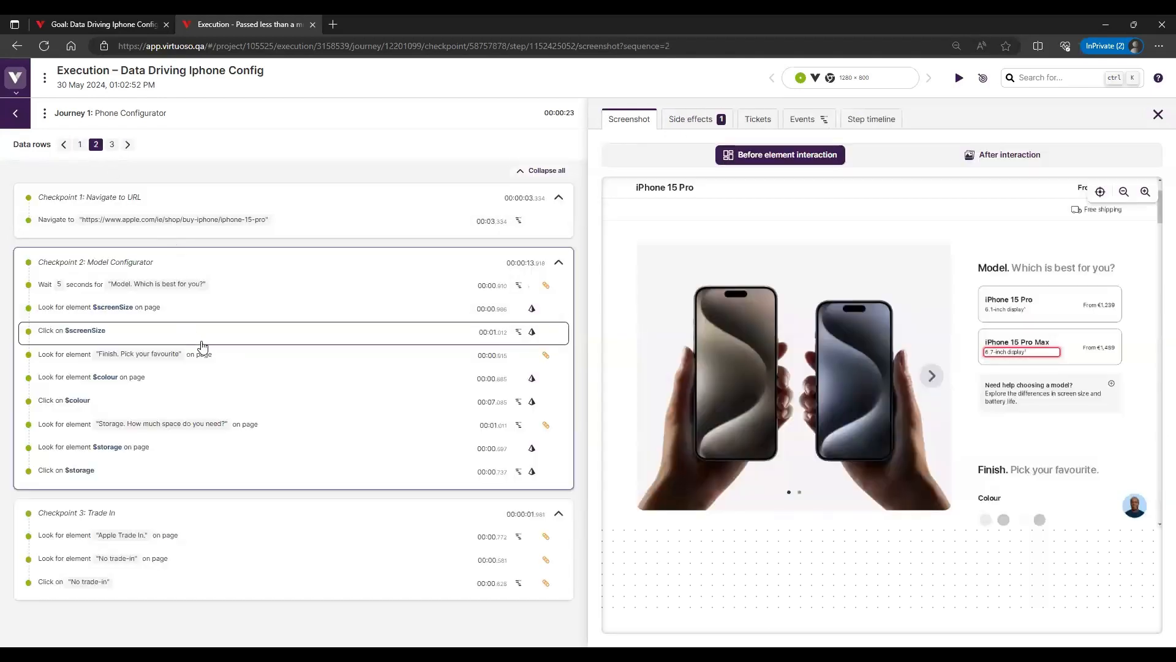
pyautogui.moveTo(1028, 362)
pyautogui.click(691, 120)
pyautogui.click(629, 119)
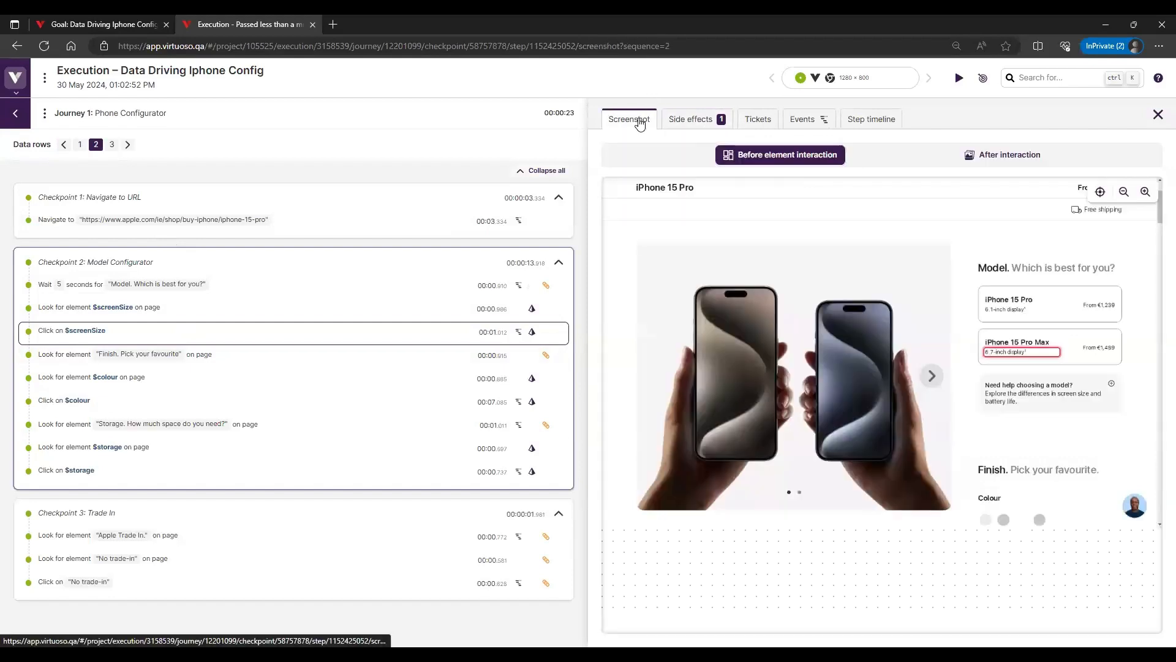
# Inspect the side effects and screenshot of "Look for element $colour" for data row 2, and view the same step for row 3
pyautogui.click(149, 380)
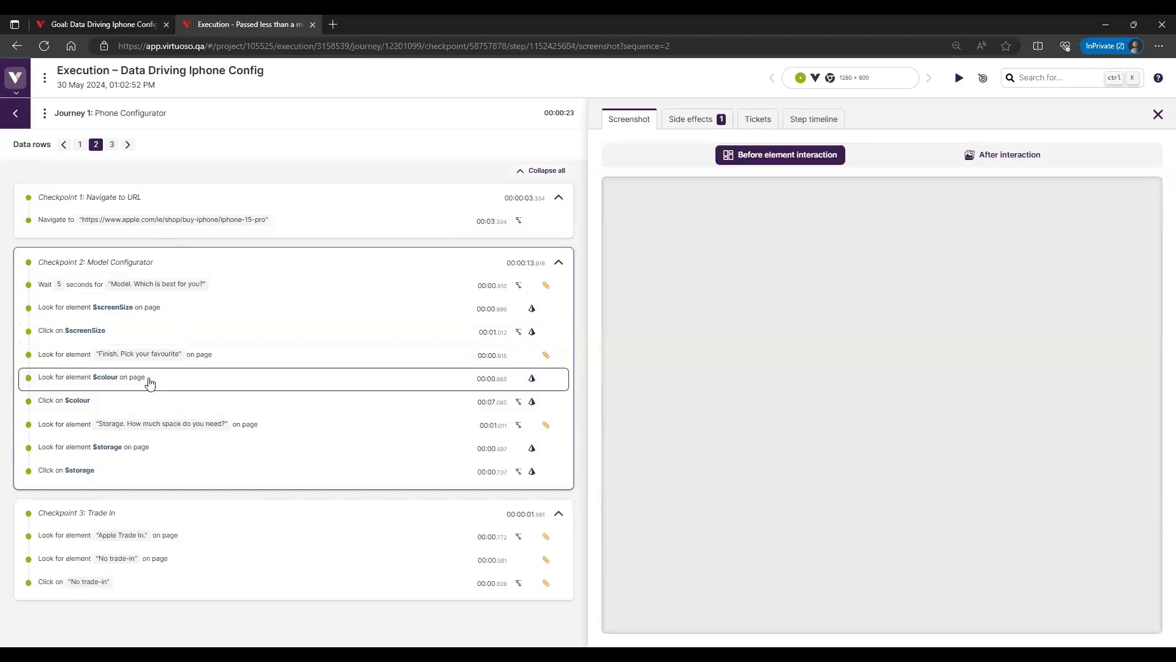
pyautogui.click(695, 123)
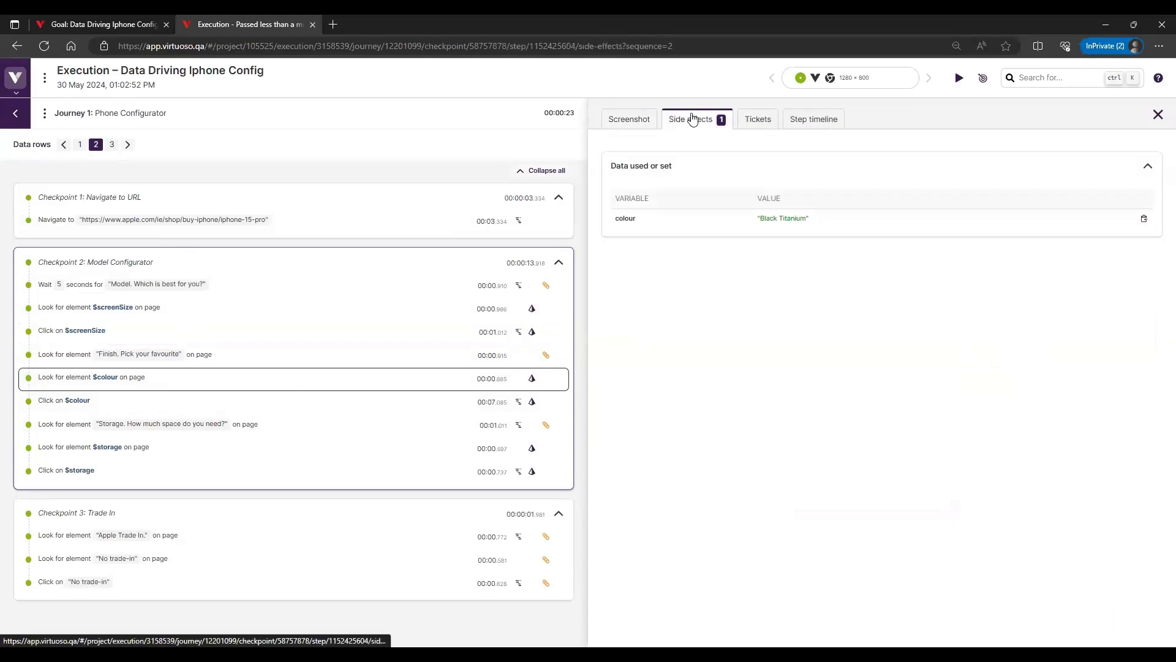
pyautogui.click(649, 125)
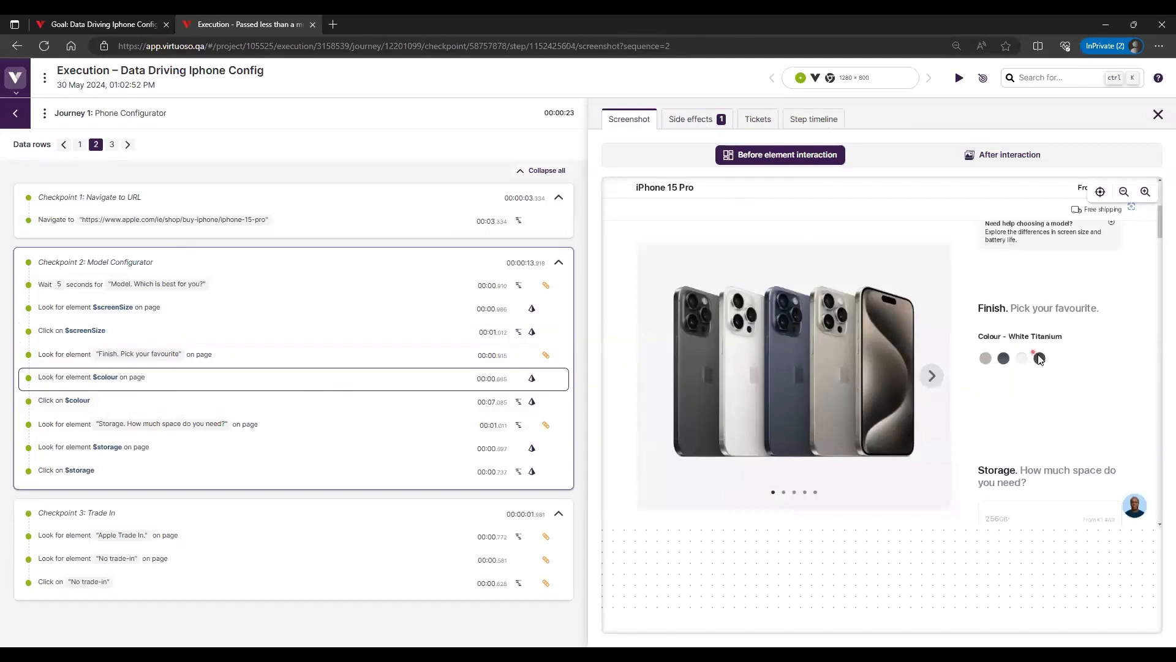
pyautogui.click(112, 144)
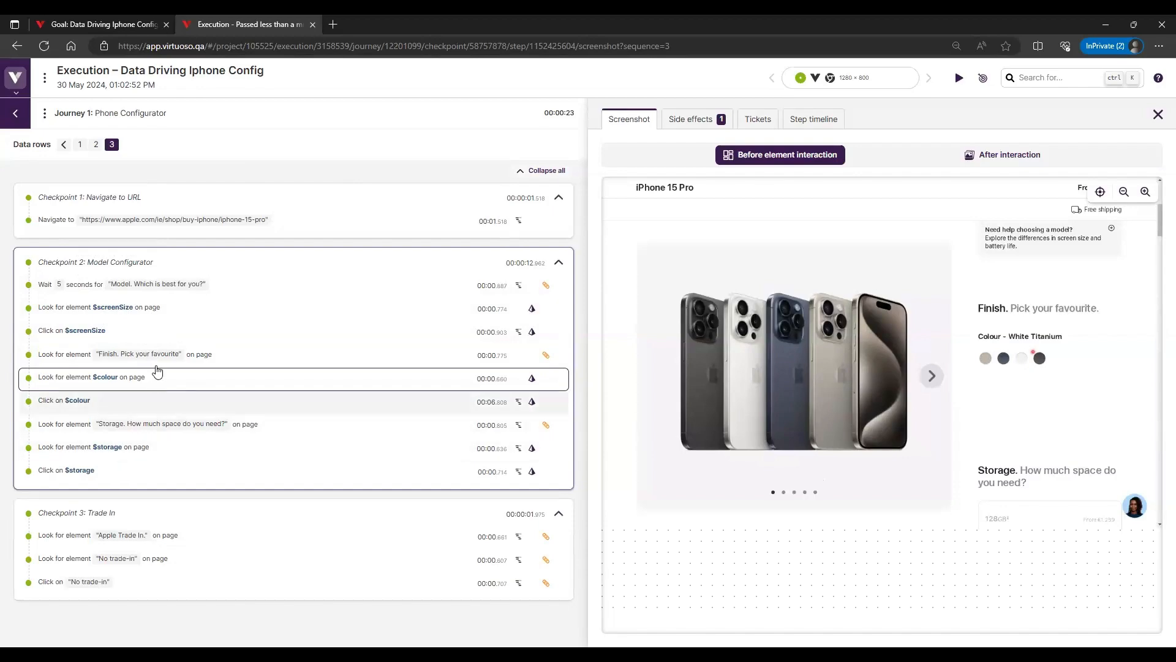
# Return to the goal and launch an advanced execution of the Phone Configurator journey with test data enabled for only data row 2
pyautogui.click(107, 27)
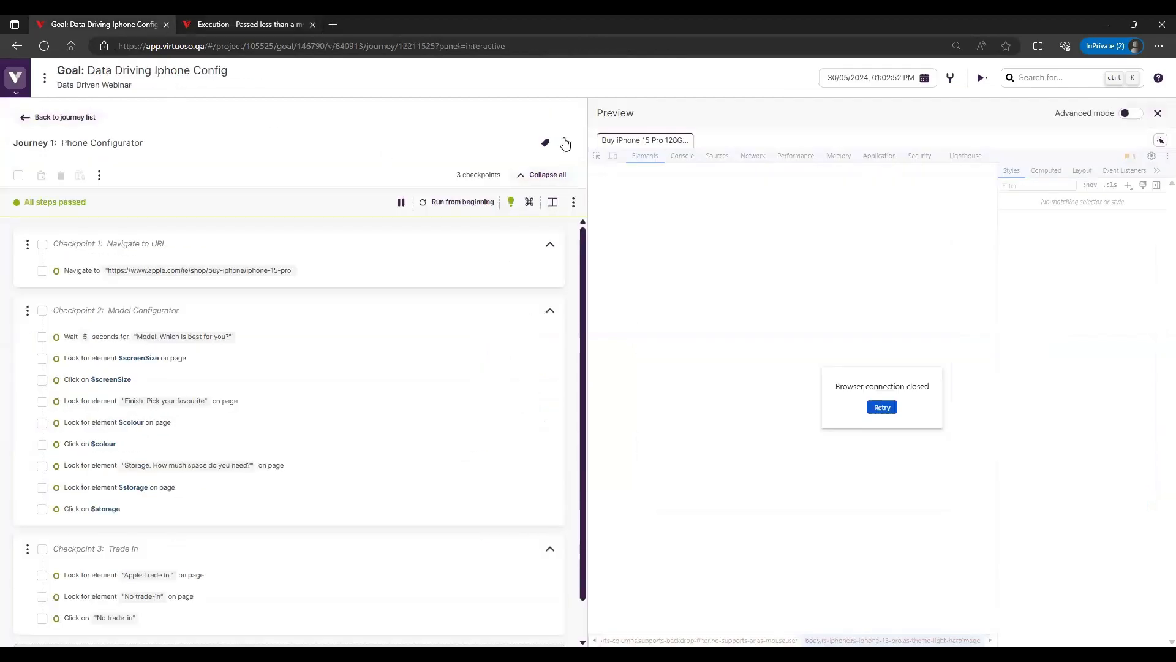
pyautogui.click(565, 142)
pyautogui.click(582, 185)
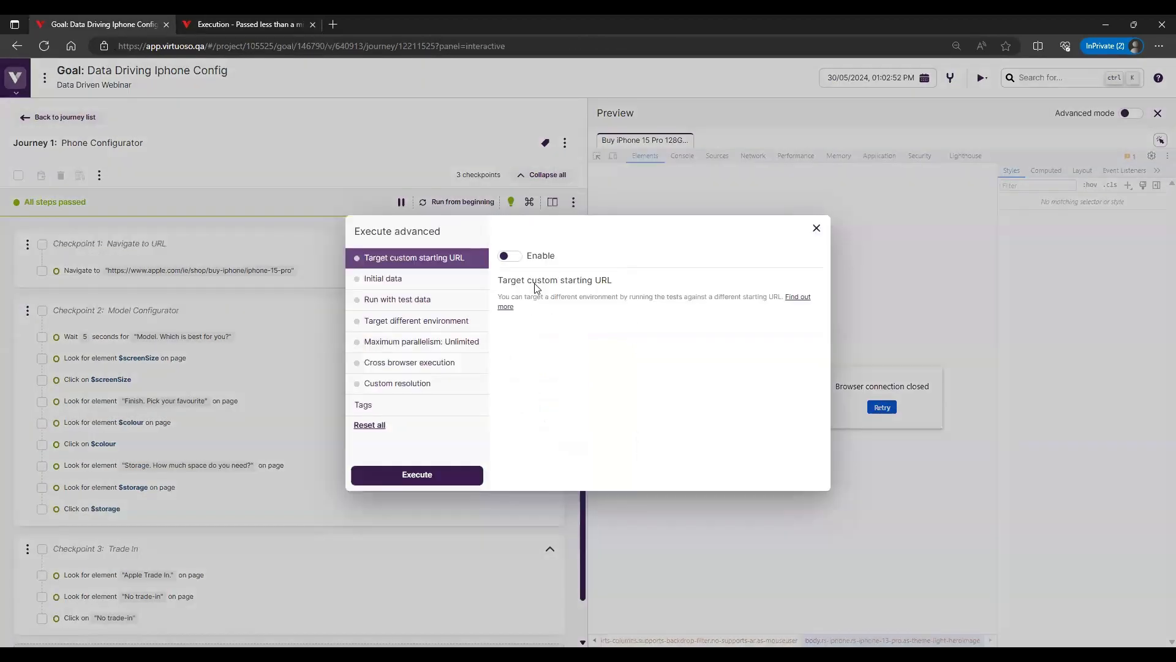
pyautogui.click(454, 301)
pyautogui.click(510, 256)
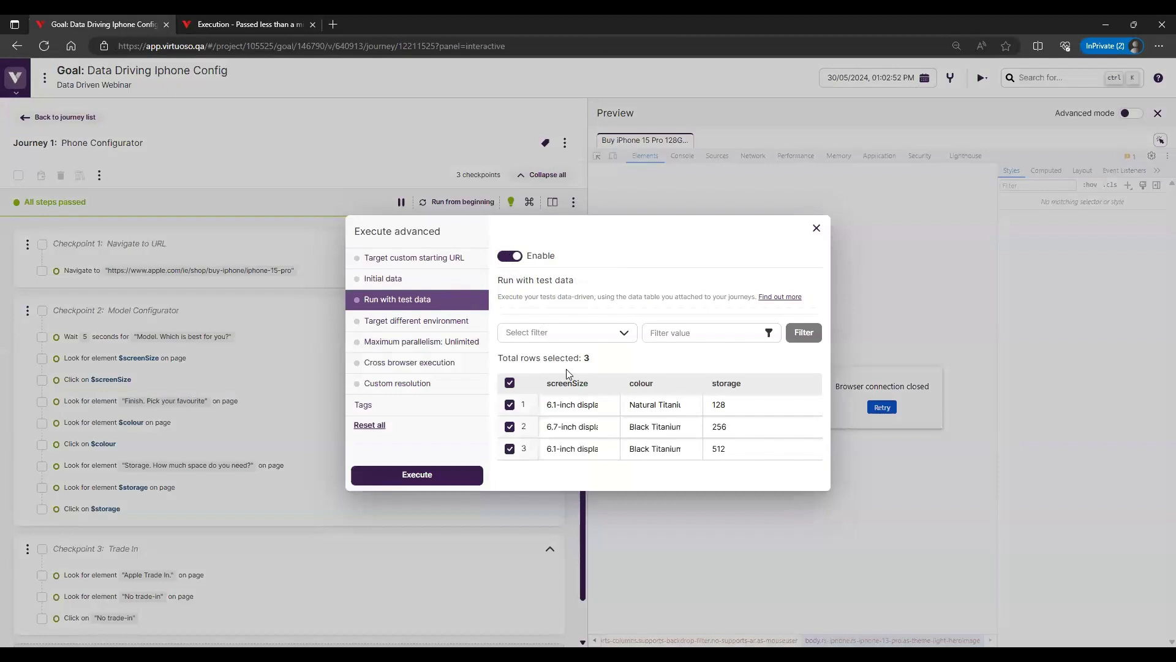
pyautogui.click(511, 385)
pyautogui.click(509, 427)
pyautogui.click(459, 479)
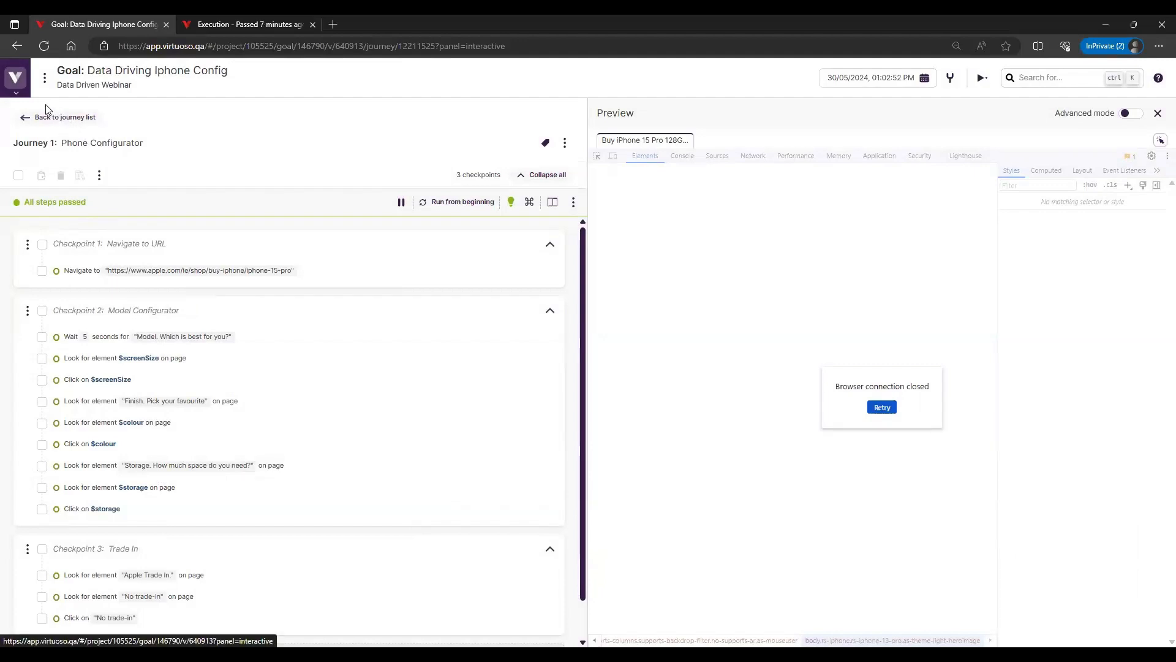
# Open the most recent Data Driving Iphone Config job in the project activity and display its Phone Configurator journey results
pyautogui.click(23, 90)
pyautogui.click(57, 172)
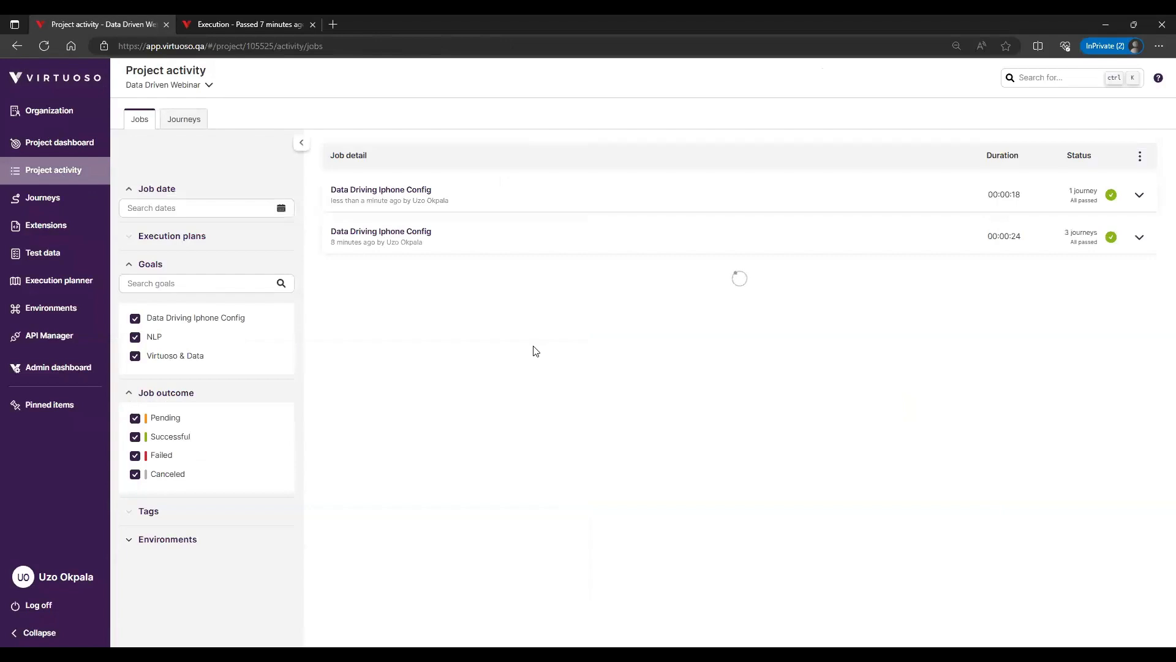
pyautogui.click(531, 204)
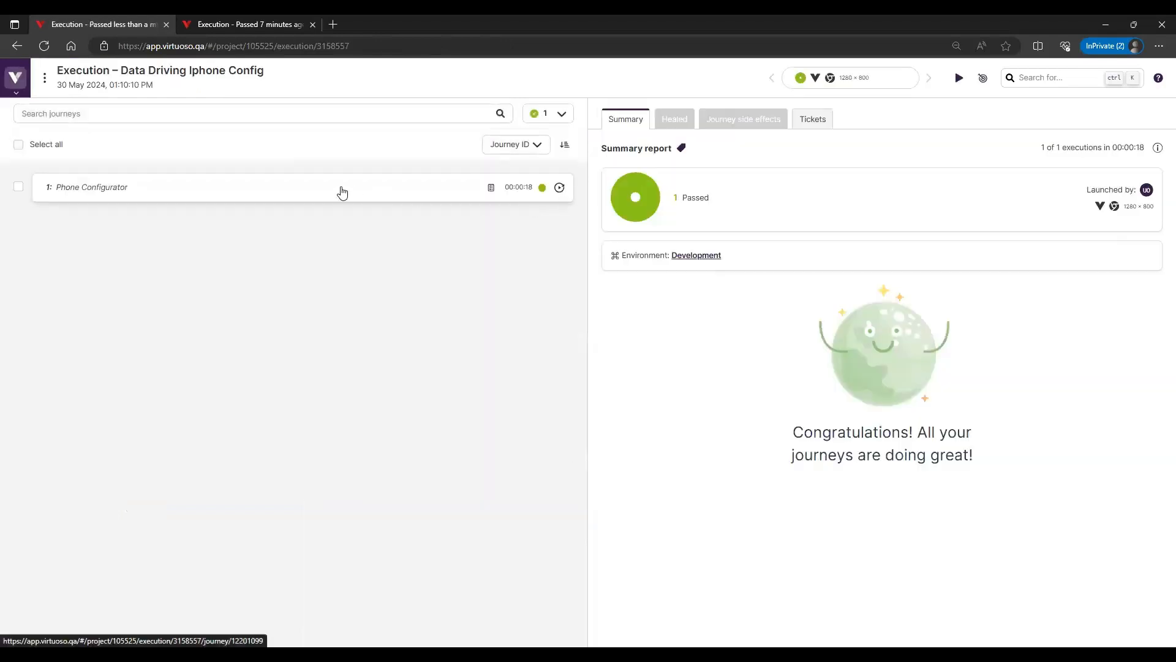
pyautogui.click(343, 193)
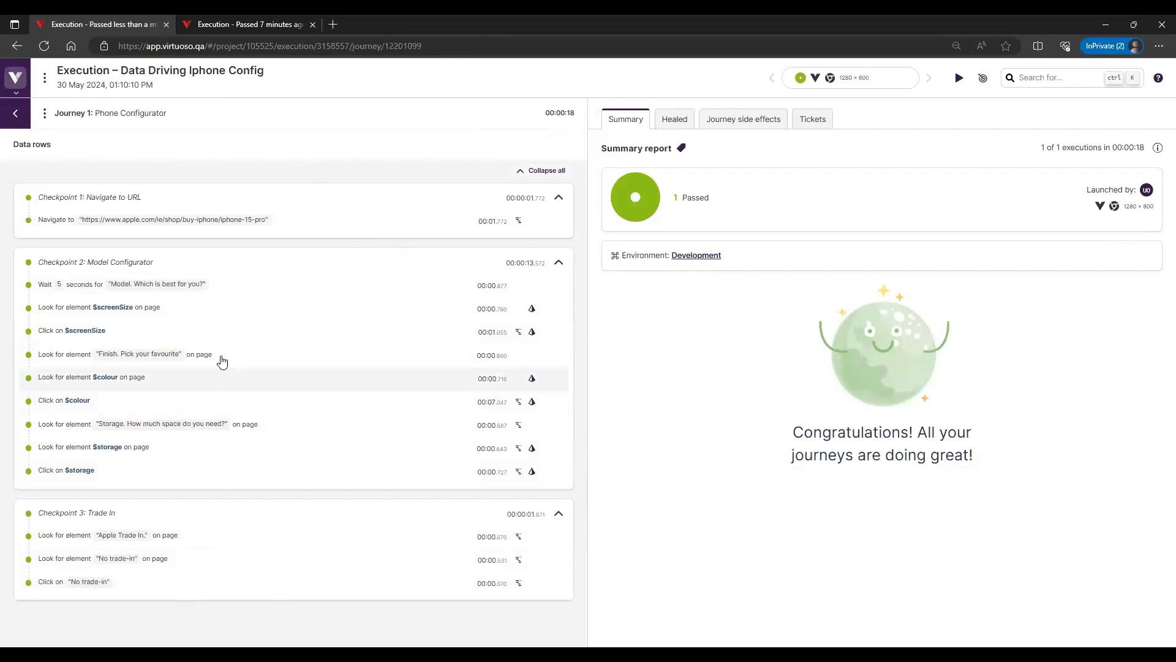
# Check the data used by the "Click on $screenSize" step in its side effects, and view the step's after-interaction screenshot
pyautogui.click(205, 331)
pyautogui.click(691, 119)
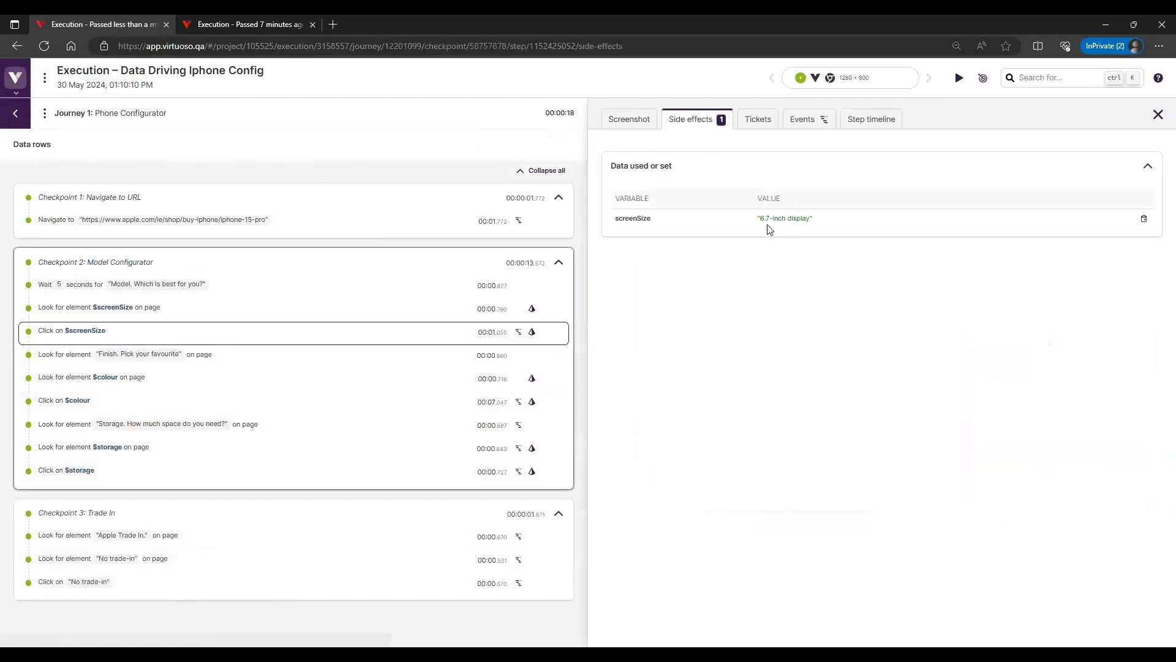
pyautogui.click(628, 120)
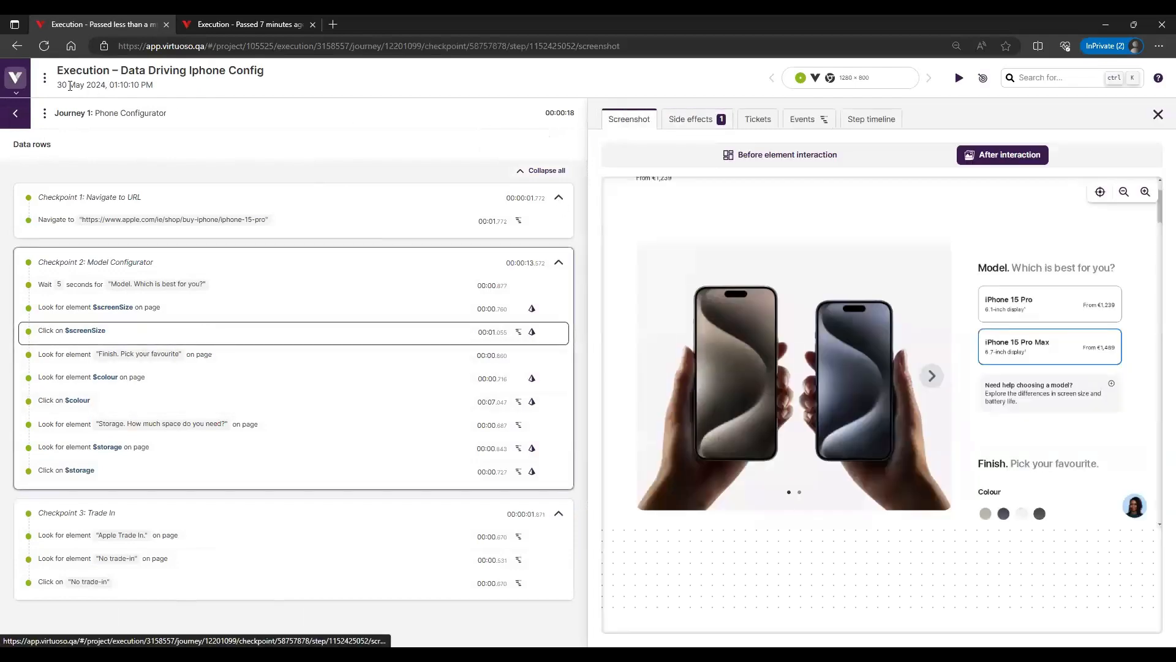
pyautogui.click(17, 79)
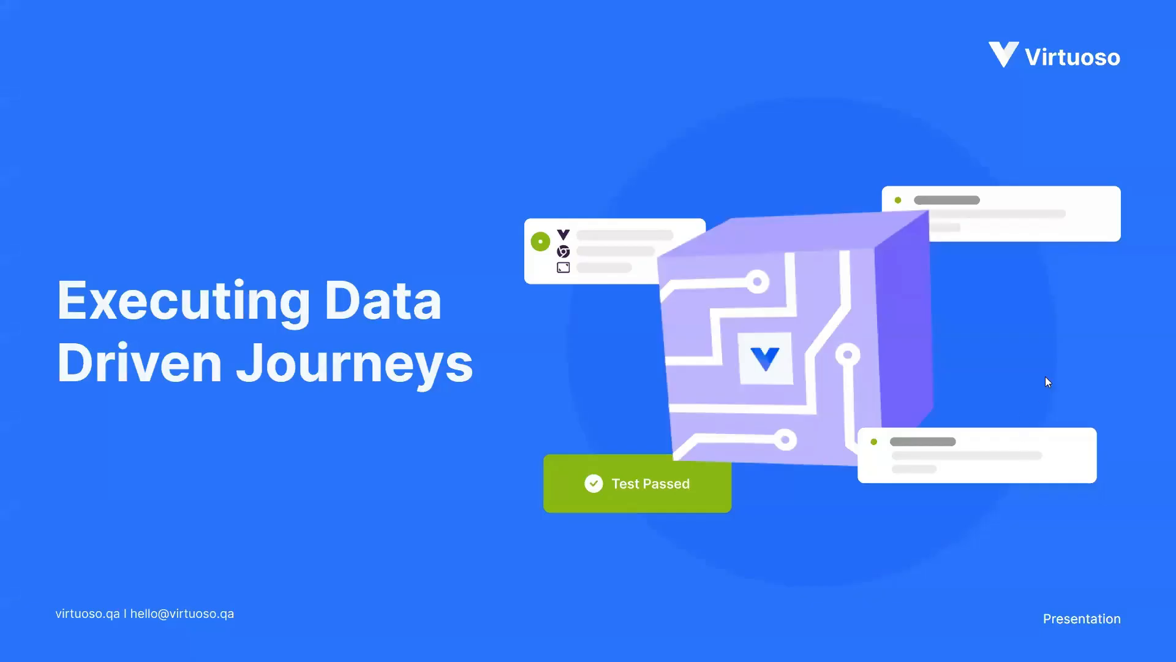
pyautogui.click(1046, 377)
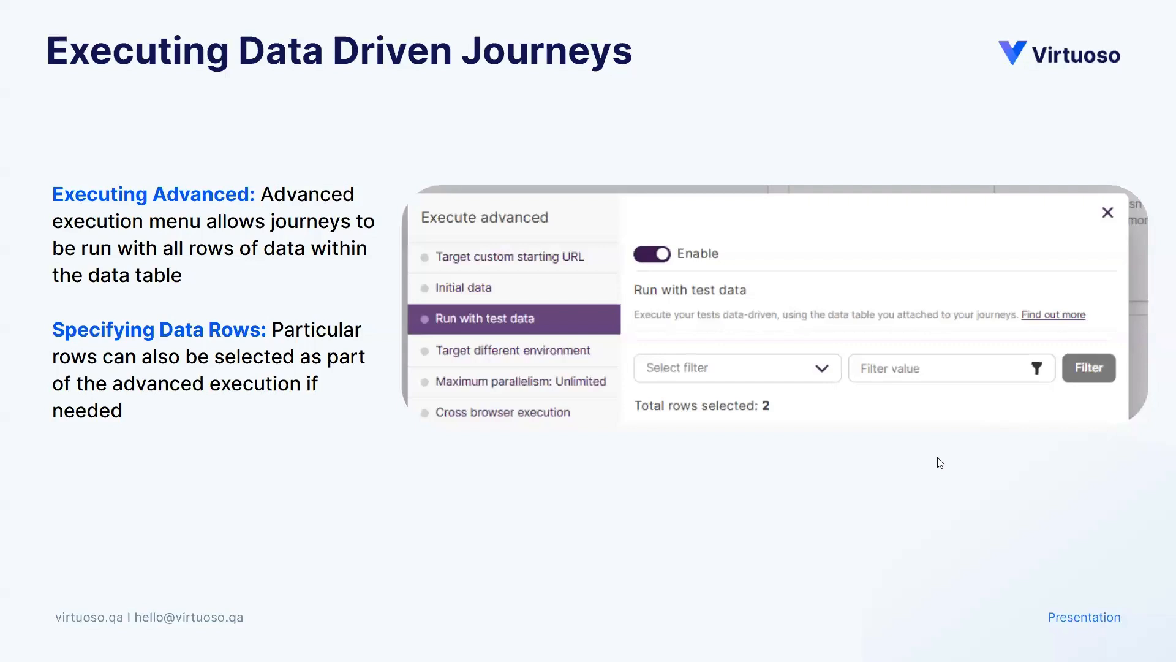
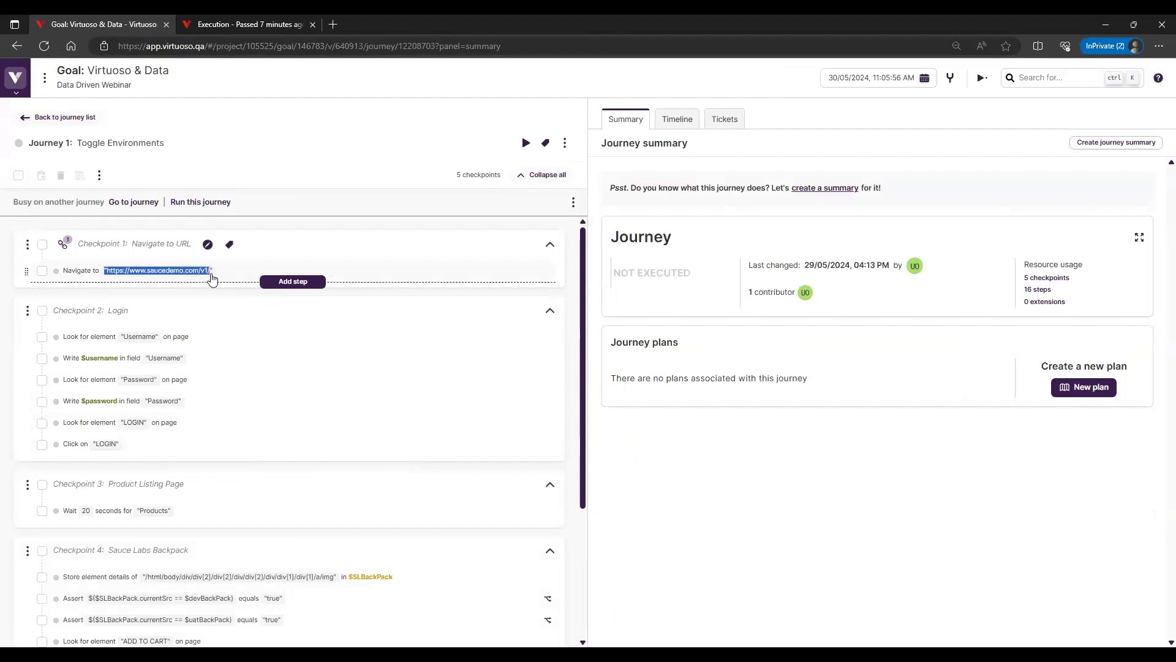
pyautogui.click(336, 22)
pyautogui.write('"https://www.saucedemo.com/v1/"')
pyautogui.press('BackSpace')
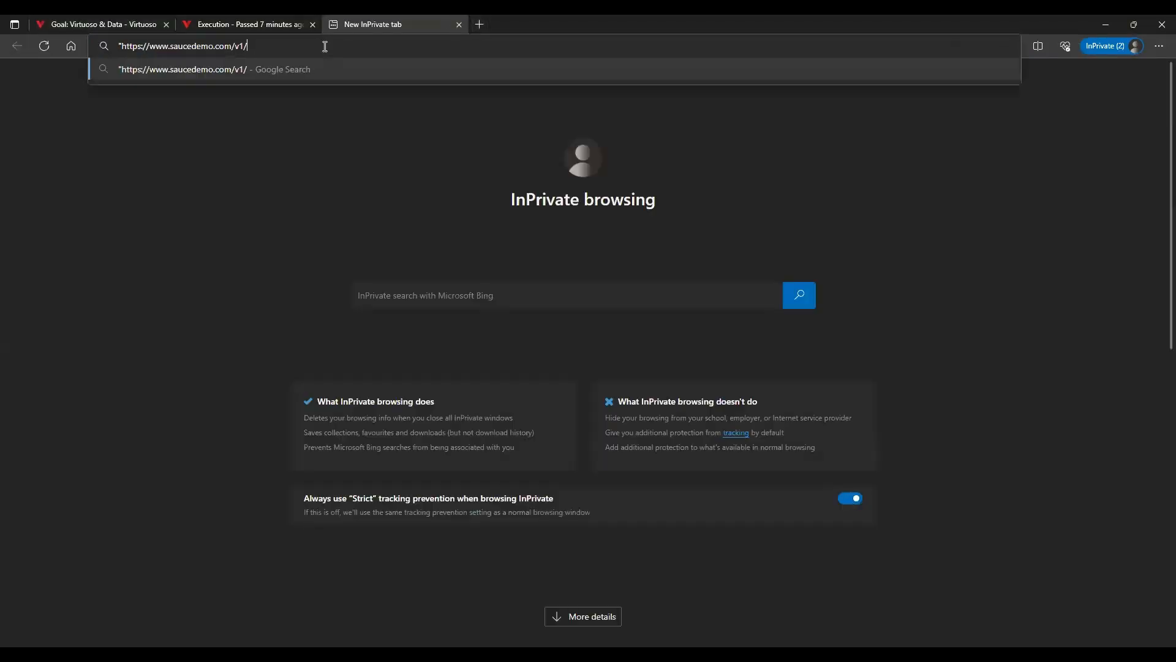
pyautogui.press('Delete')
pyautogui.press('Return')
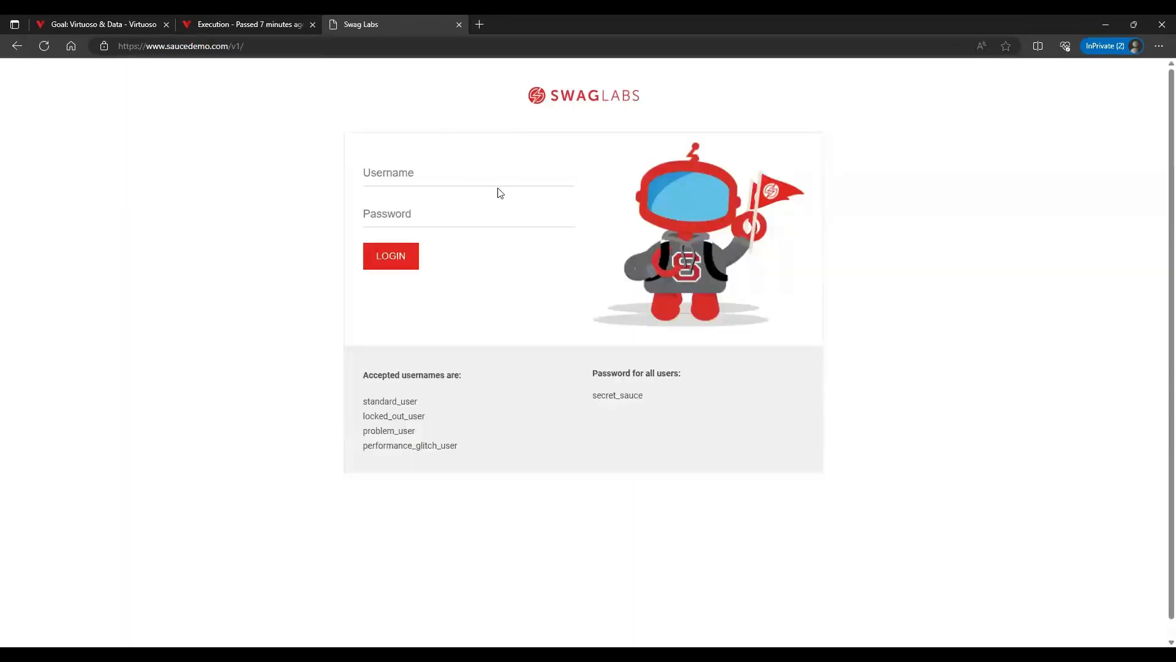
# Log in to Swag Labs as problem_user with the listed account password
pyautogui.moveTo(424, 404); pyautogui.dragTo(358, 402)
pyautogui.click(433, 430)
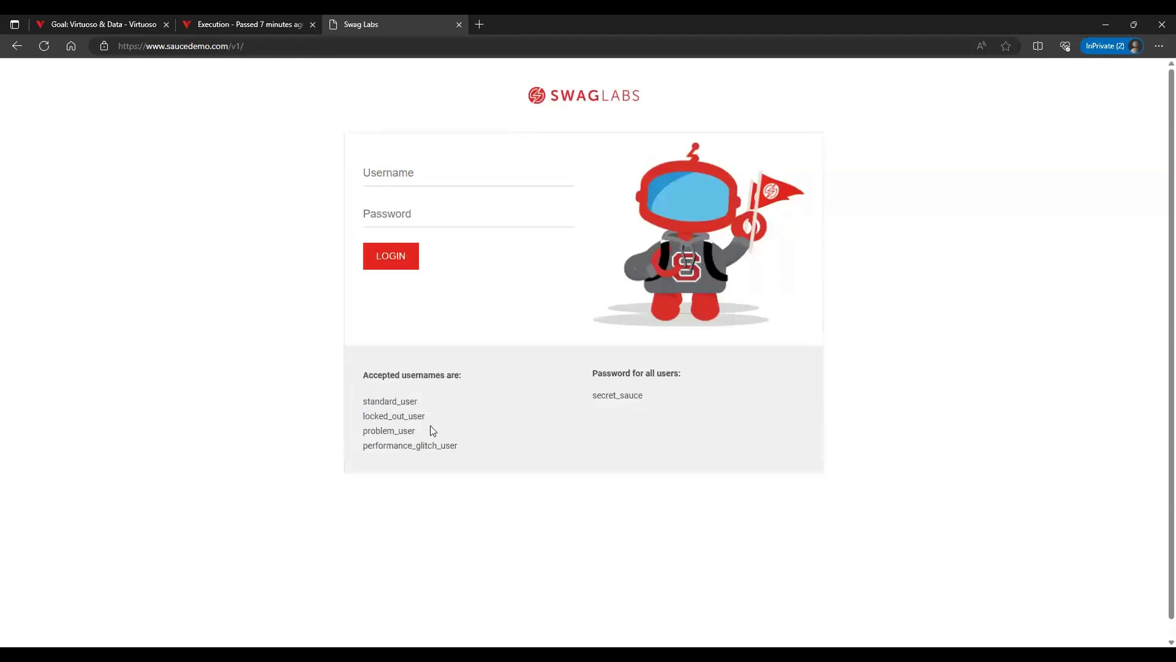
pyautogui.doubleClick(386, 431)
pyautogui.hotkey('ctrl', 'c')
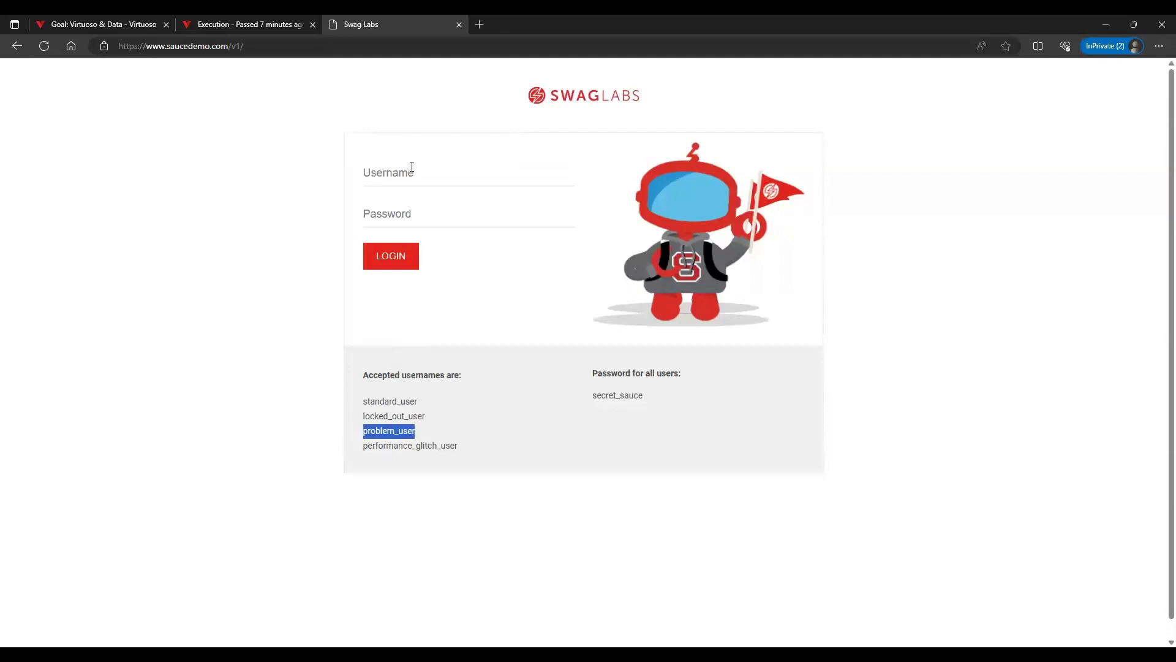
pyautogui.click(417, 169)
pyautogui.hotkey('ctrl', 'v')
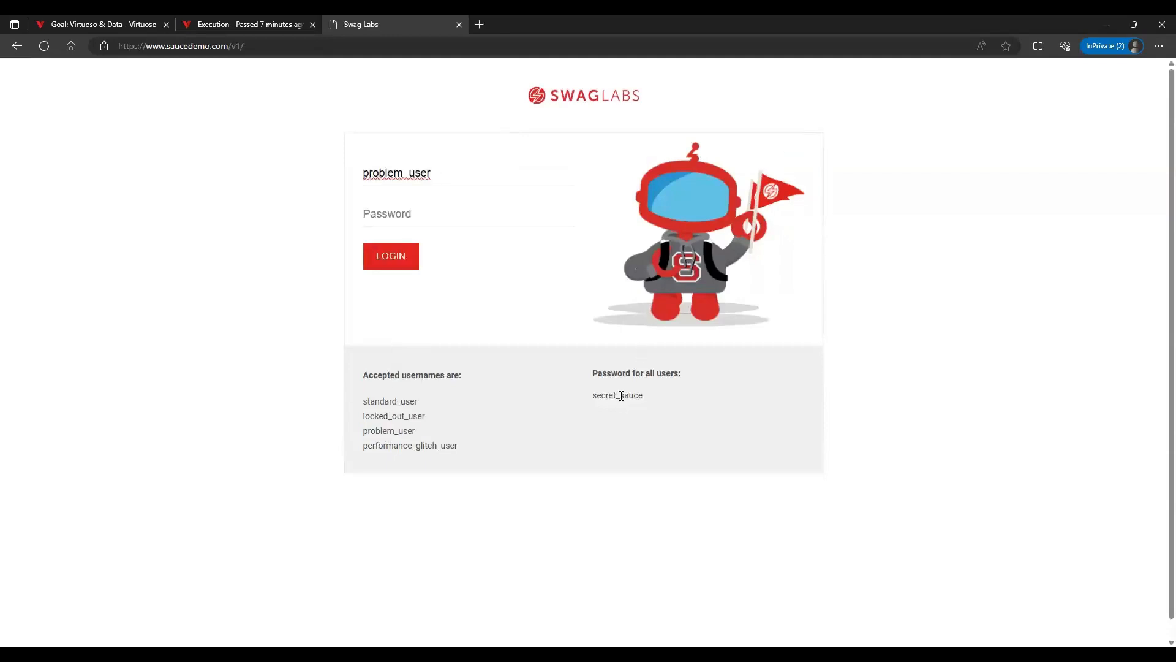
pyautogui.doubleClick(618, 395)
pyautogui.click(398, 214)
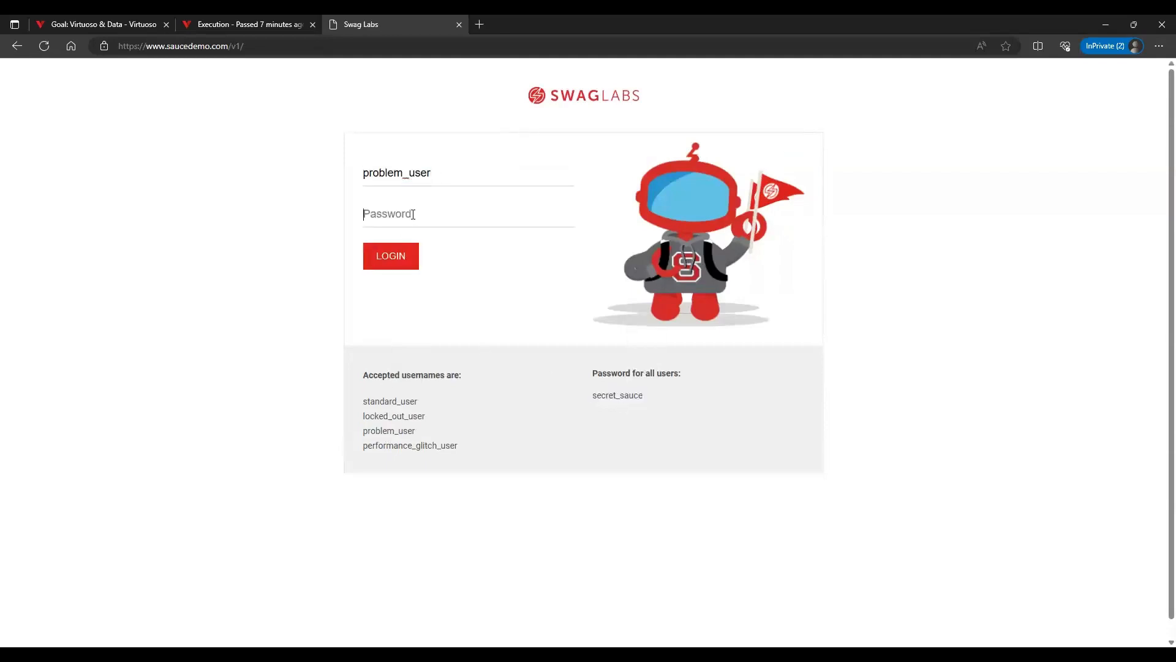
pyautogui.hotkey('ctrl', 'v')
pyautogui.click(404, 261)
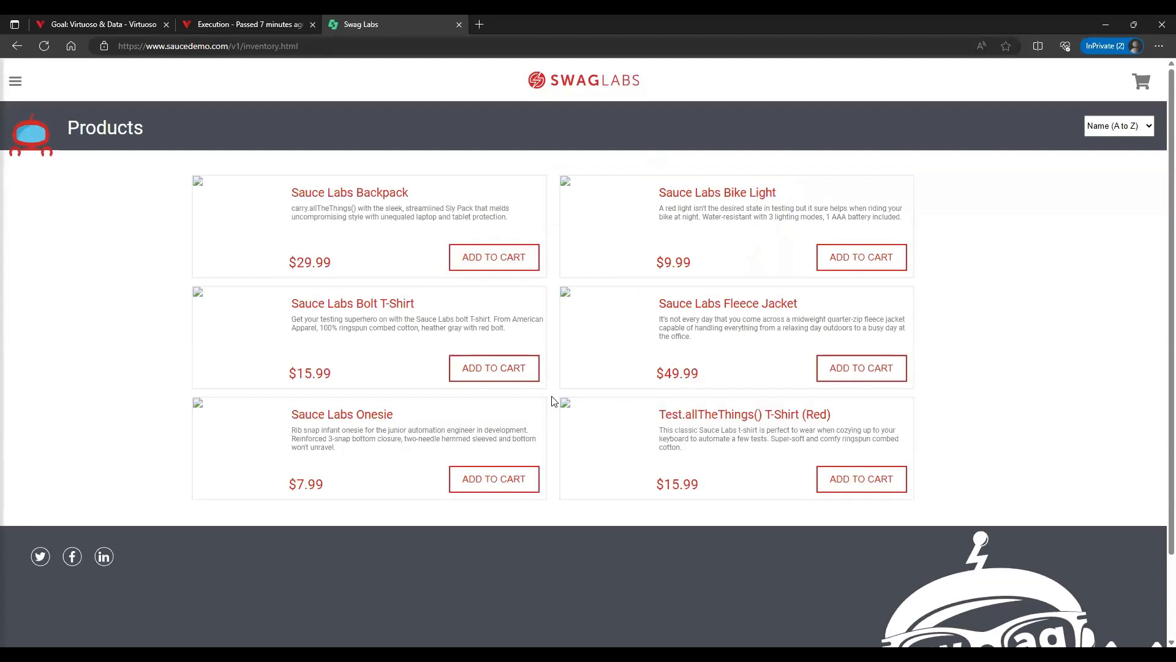
# Log out of Swag Labs and log back in as standard_user with the listed account password
pyautogui.click(15, 81)
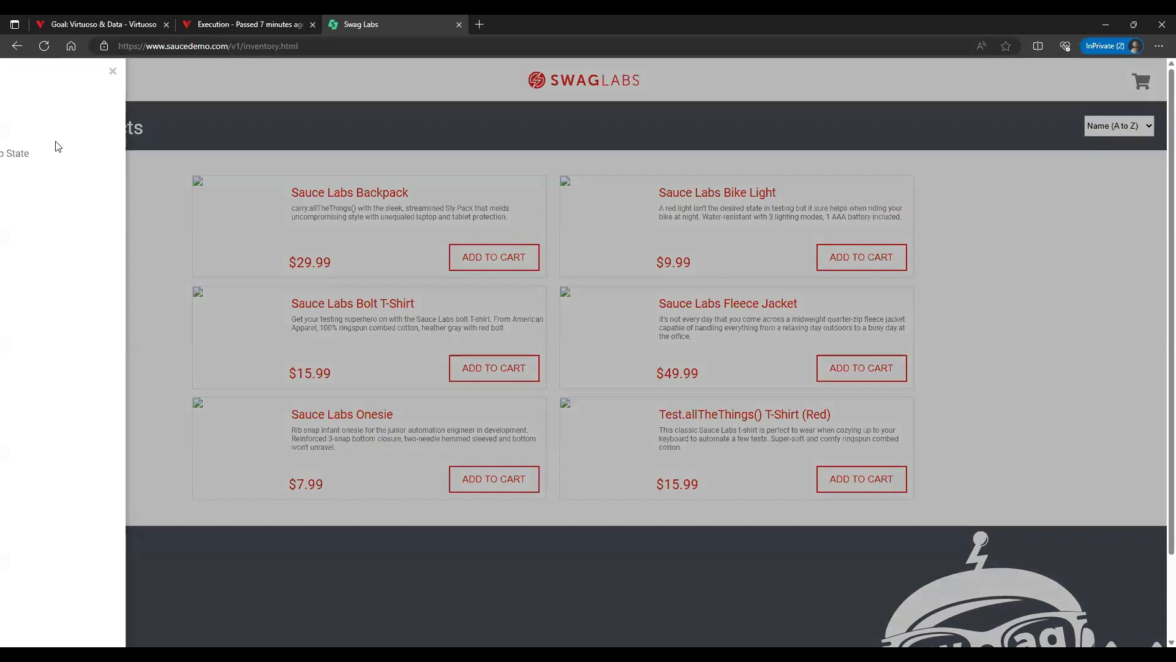
pyautogui.click(38, 142)
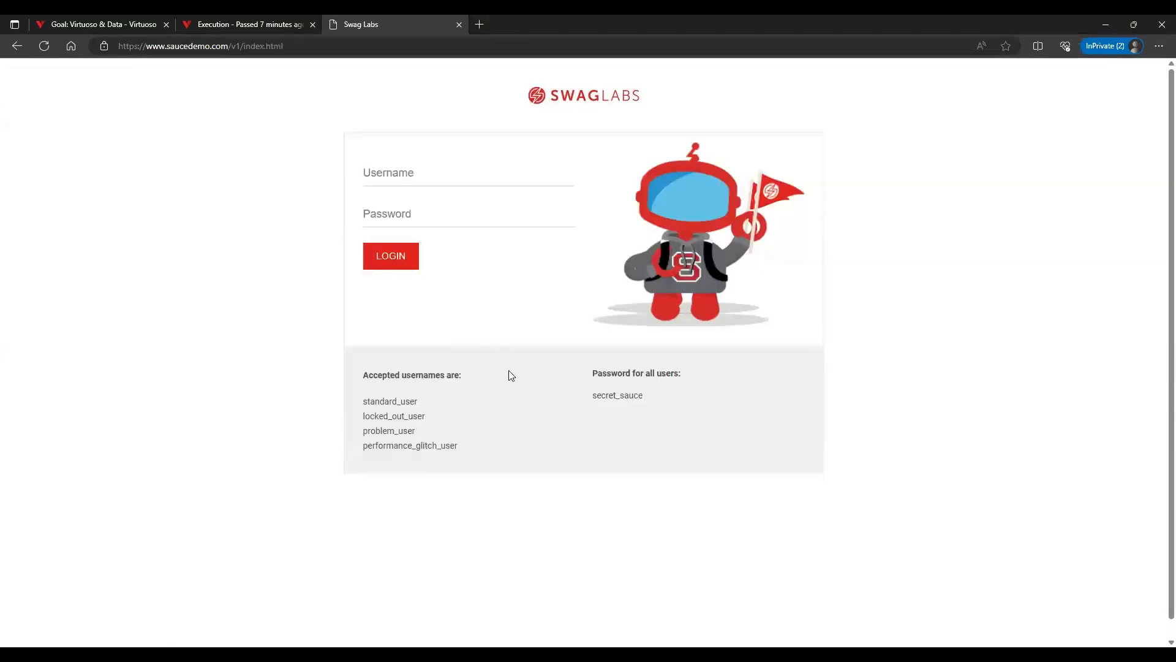
pyautogui.doubleClick(386, 401)
pyautogui.hotkey('ctrl', 'c')
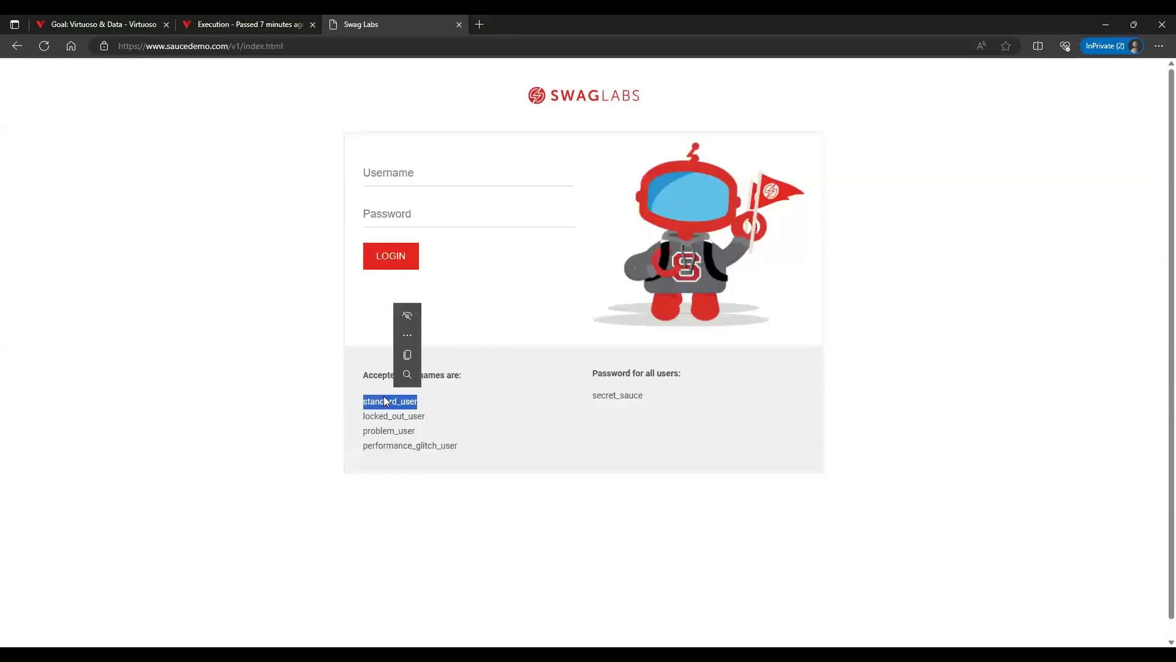
pyautogui.click(419, 172)
pyautogui.hotkey('ctrl', 'v')
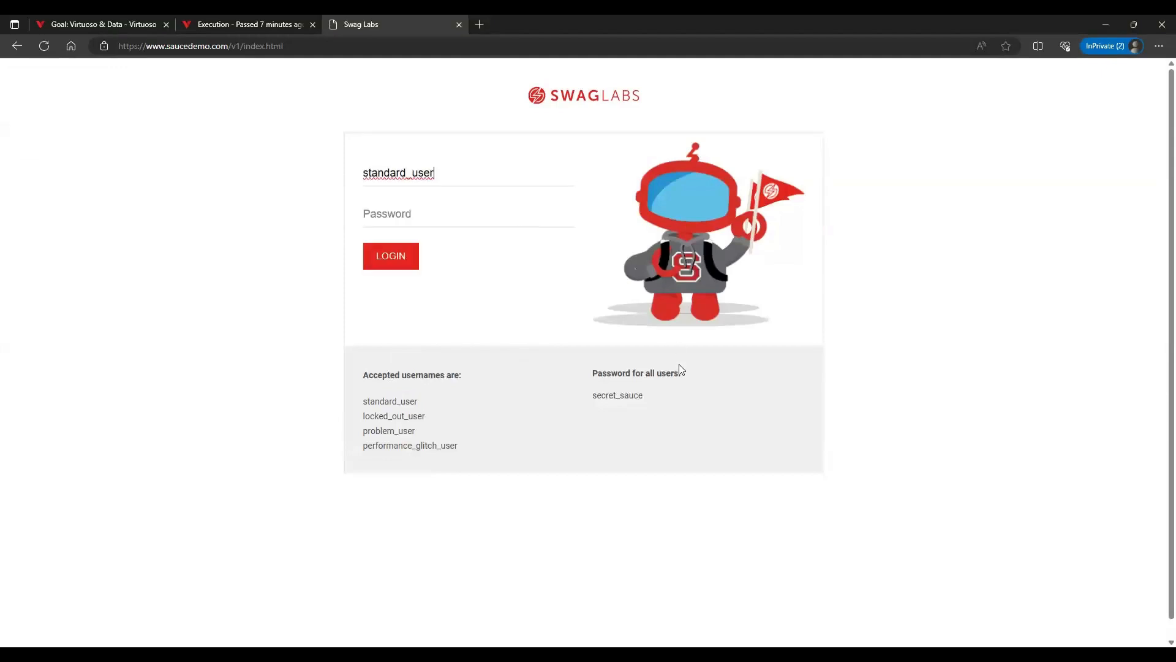
pyautogui.doubleClick(618, 395)
pyautogui.click(481, 208)
pyautogui.hotkey('ctrl', 'v')
pyautogui.click(411, 268)
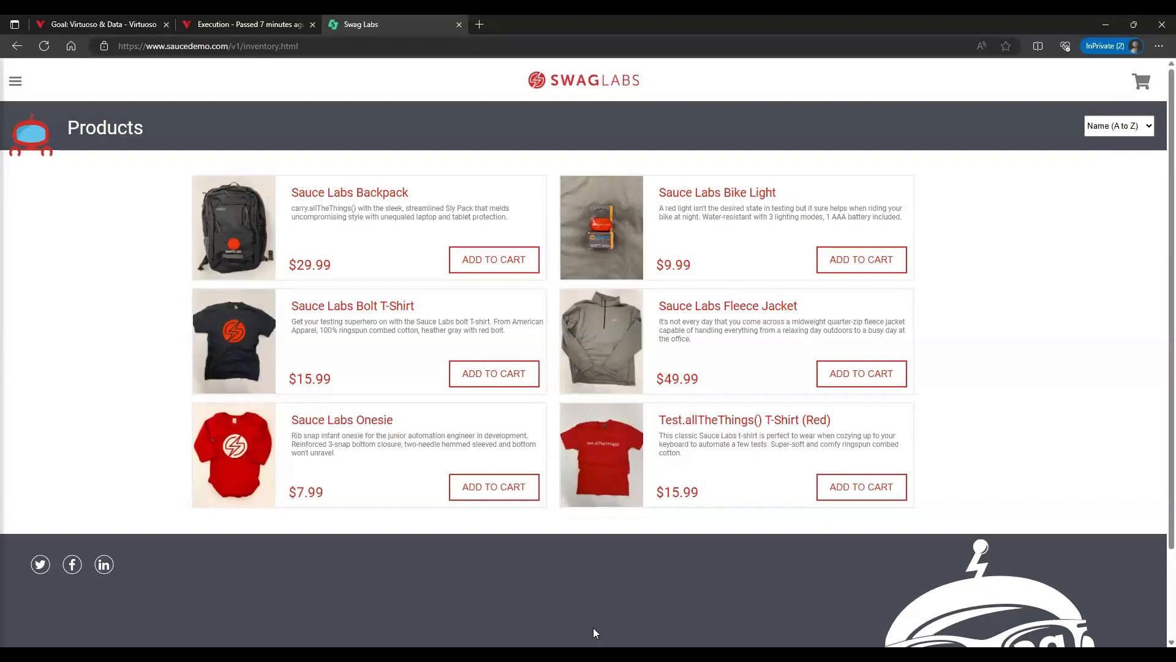
# Return to the Toggle Environments journey and review its checkpoints, including the $username and $password login steps
pyautogui.click(150, 20)
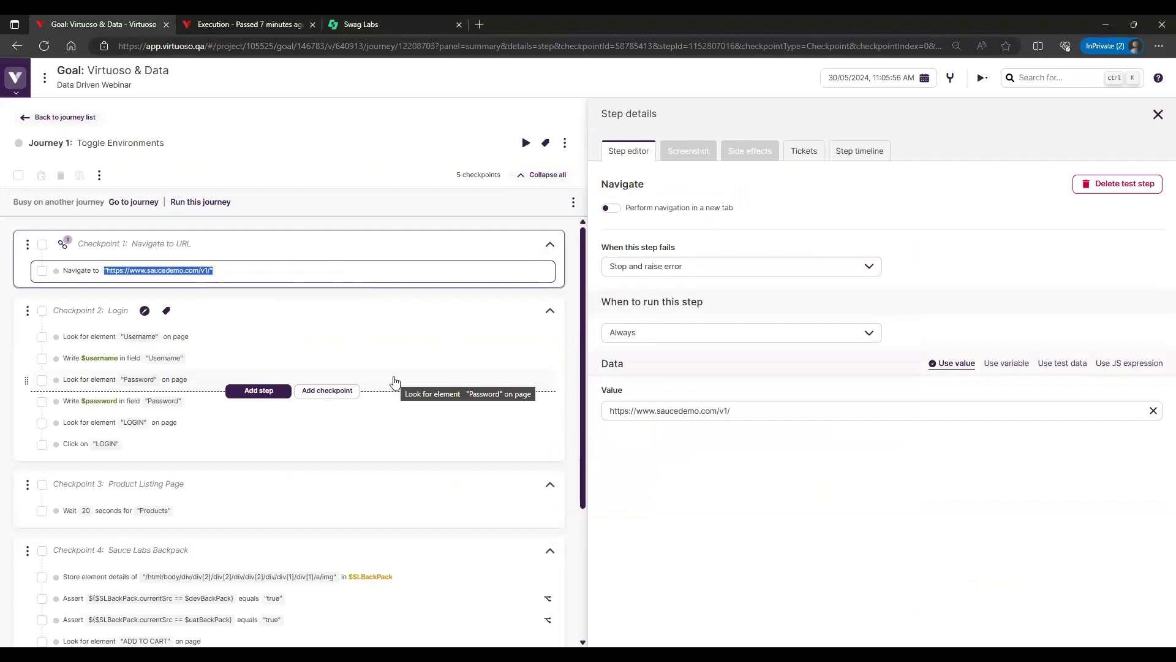
pyautogui.scroll(-1, 300, 470)
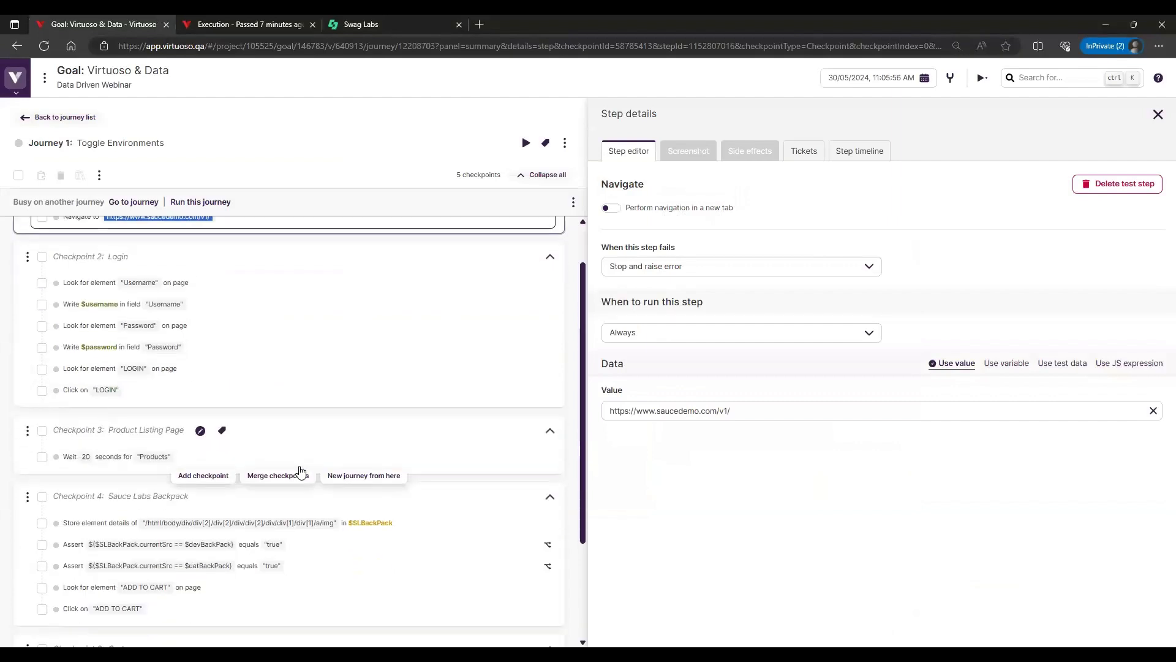
pyautogui.scroll(1, 251, 422)
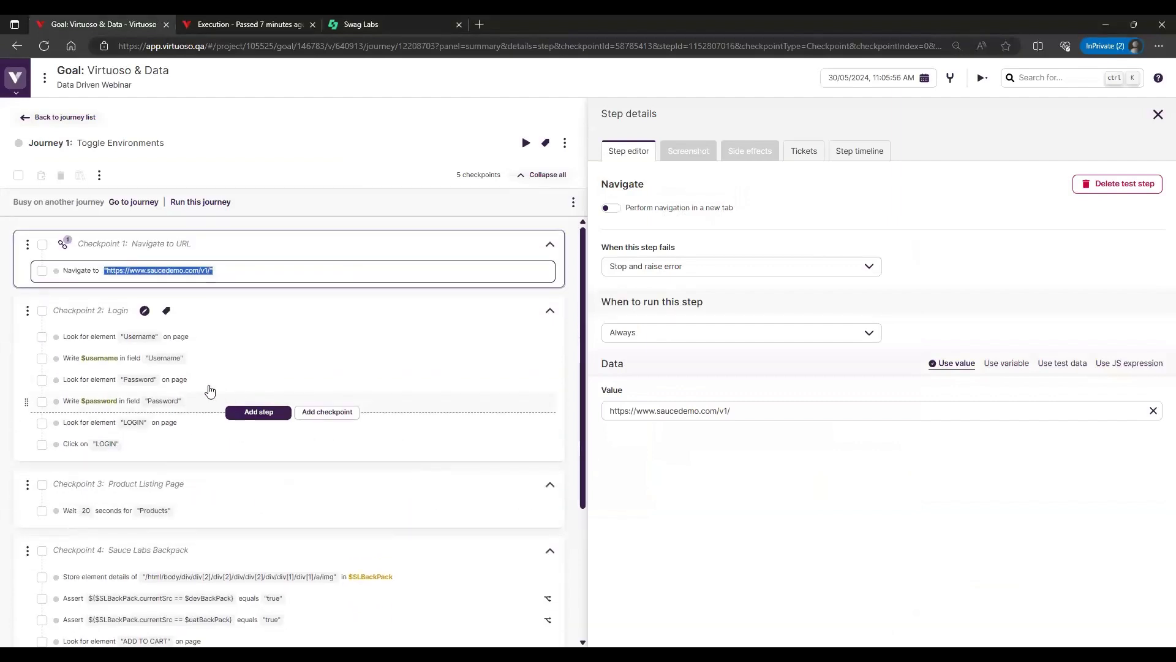
pyautogui.moveTo(115, 407)
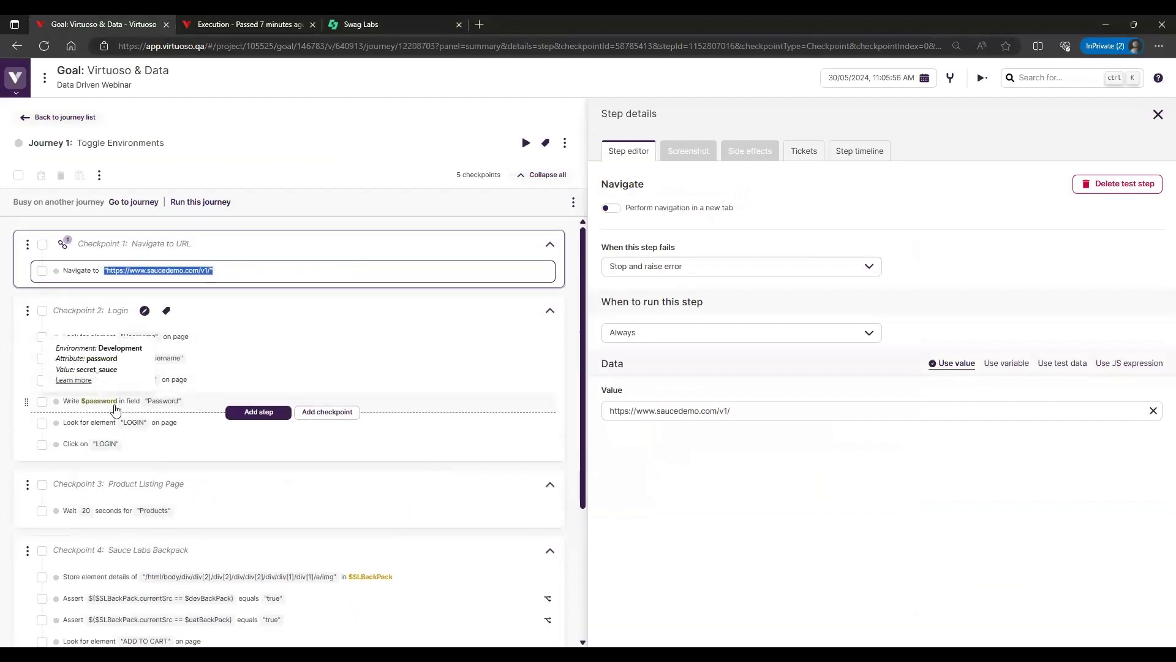
# Switch to the execution results tab and open the project's environment manager there
pyautogui.click(256, 26)
pyautogui.moveTo(14, 88)
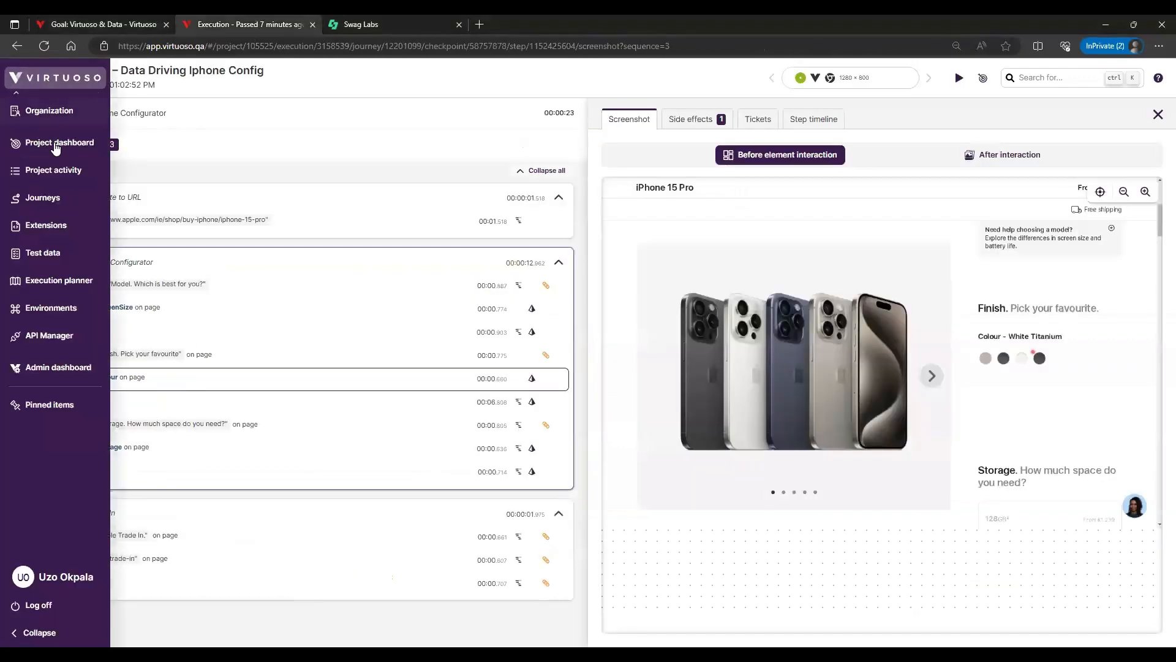
pyautogui.click(67, 308)
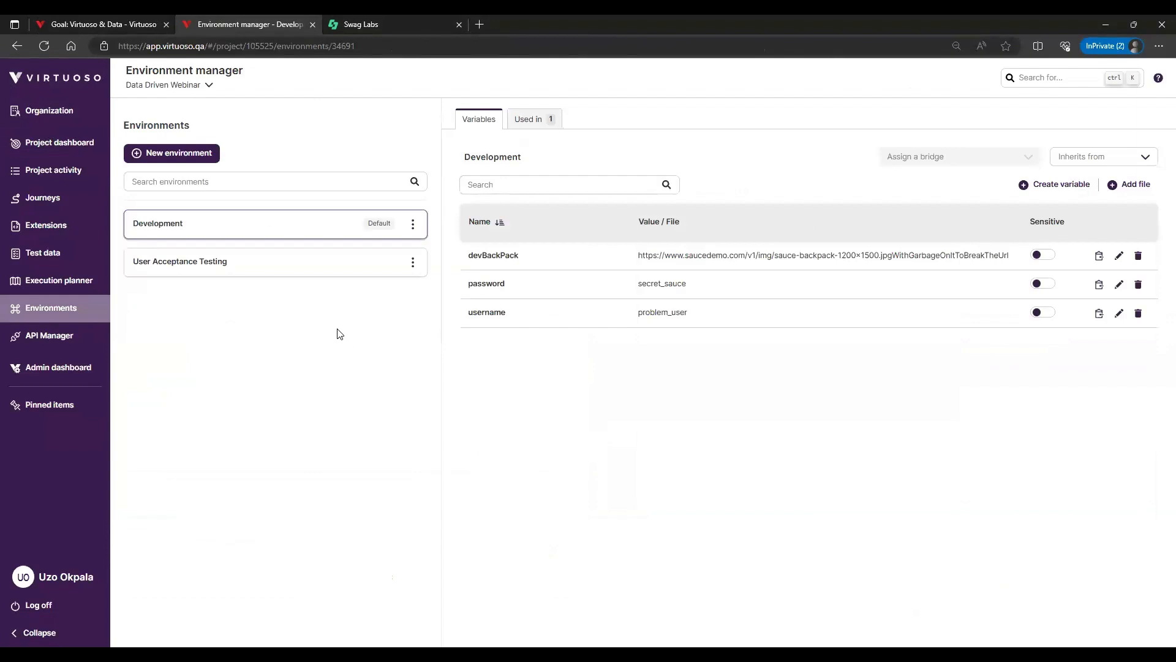
# Create a new environment named PREPROD with the description "Preprod env"
pyautogui.click(184, 155)
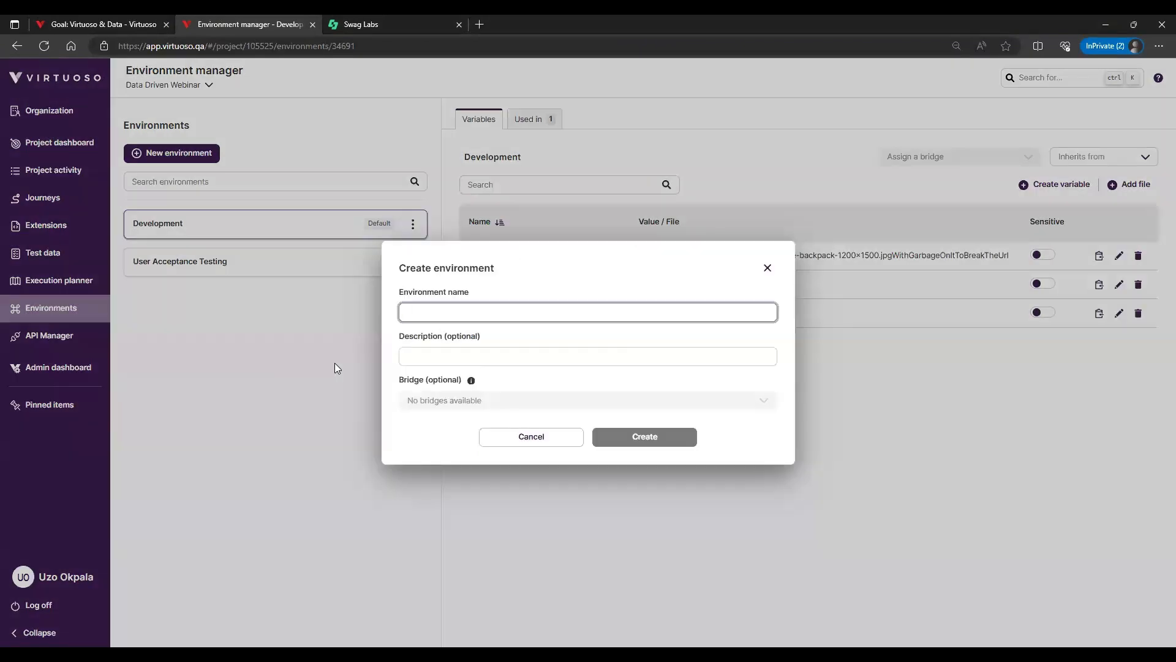
pyautogui.write('PRE')
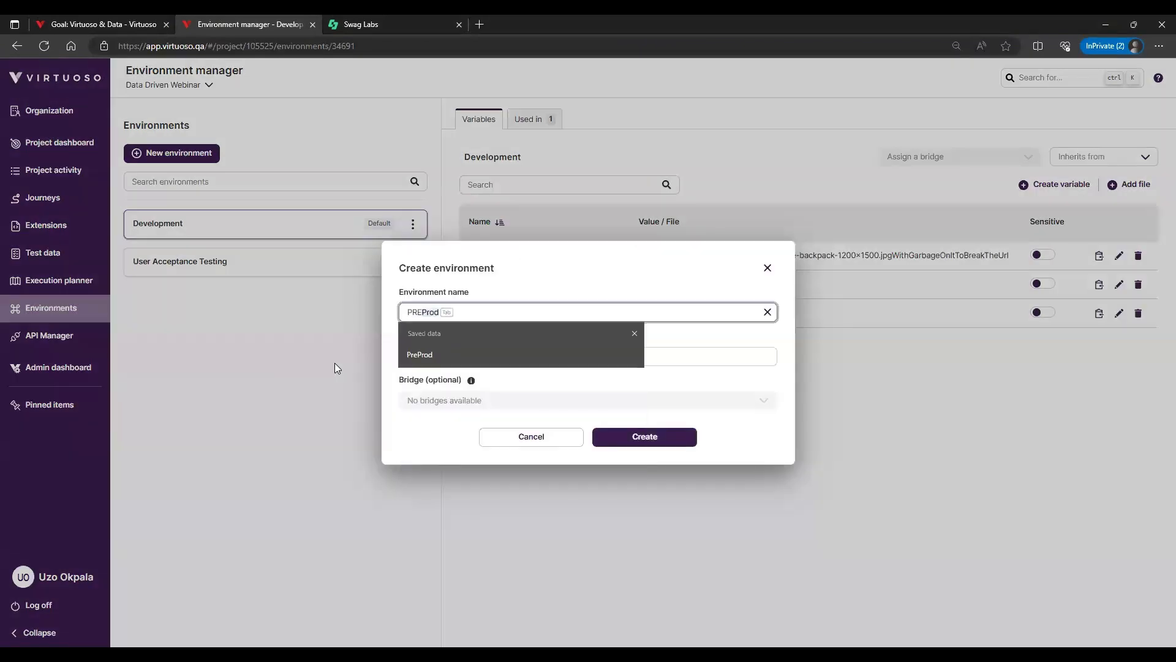
pyautogui.write('PROD')
pyautogui.press('Tab')
pyautogui.write('Prep')
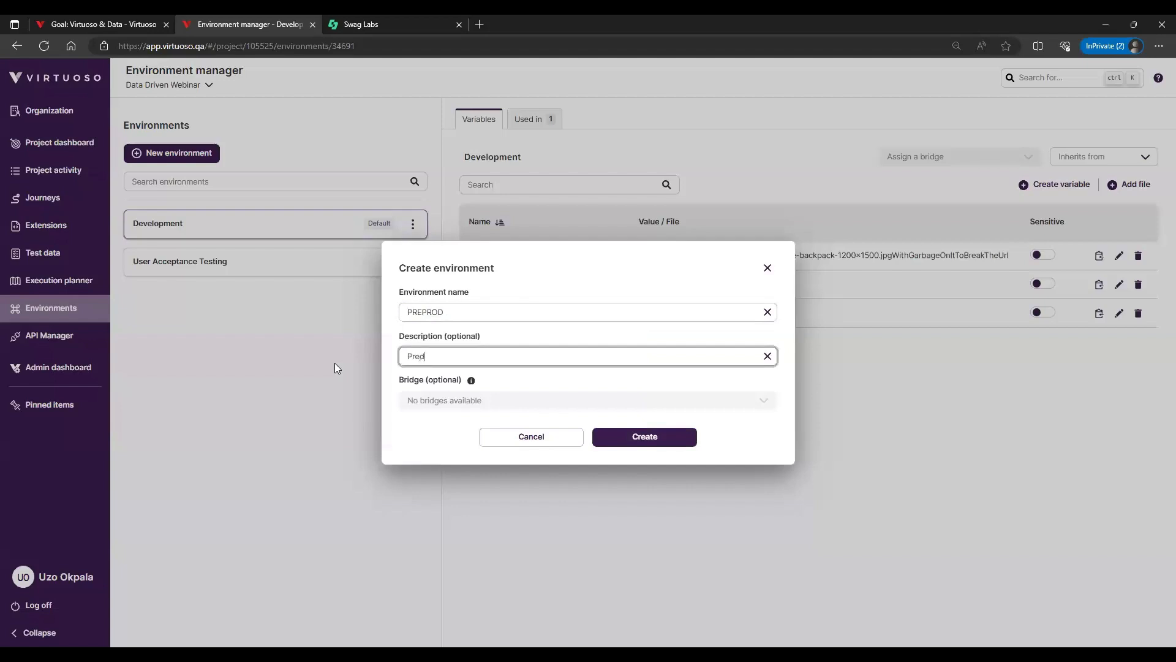
pyautogui.press('BackSpace')
pyautogui.write('prod env')
pyautogui.click(629, 446)
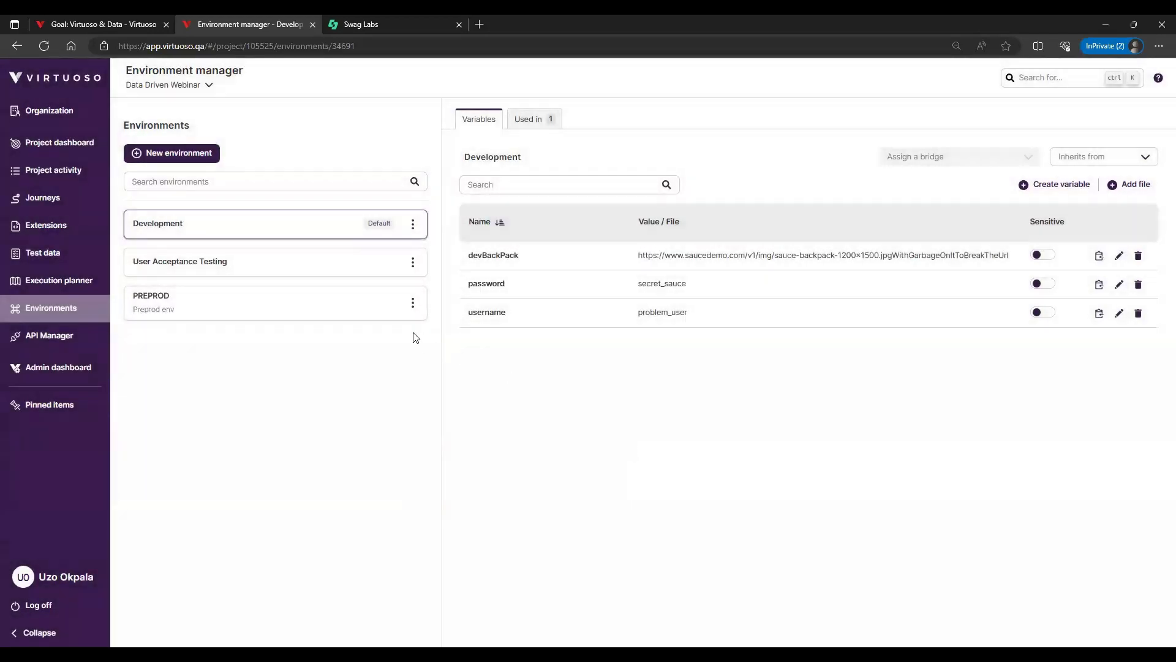
# Display the variables of the PREPROD environment and those of the Development environment
pyautogui.click(341, 310)
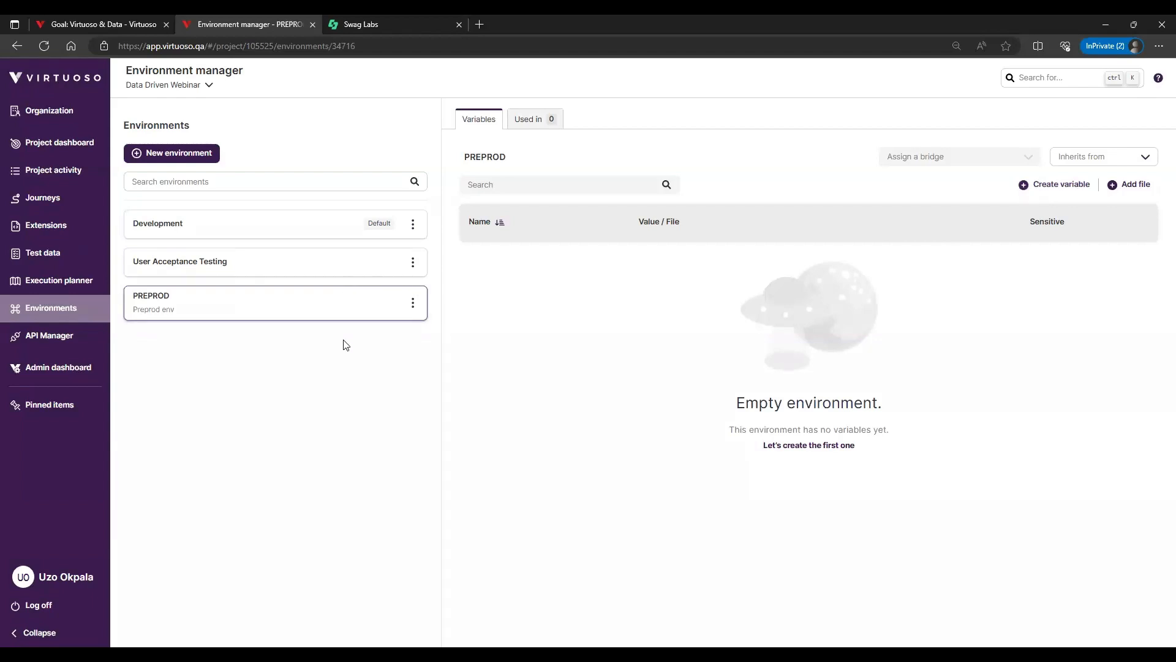
pyautogui.click(270, 228)
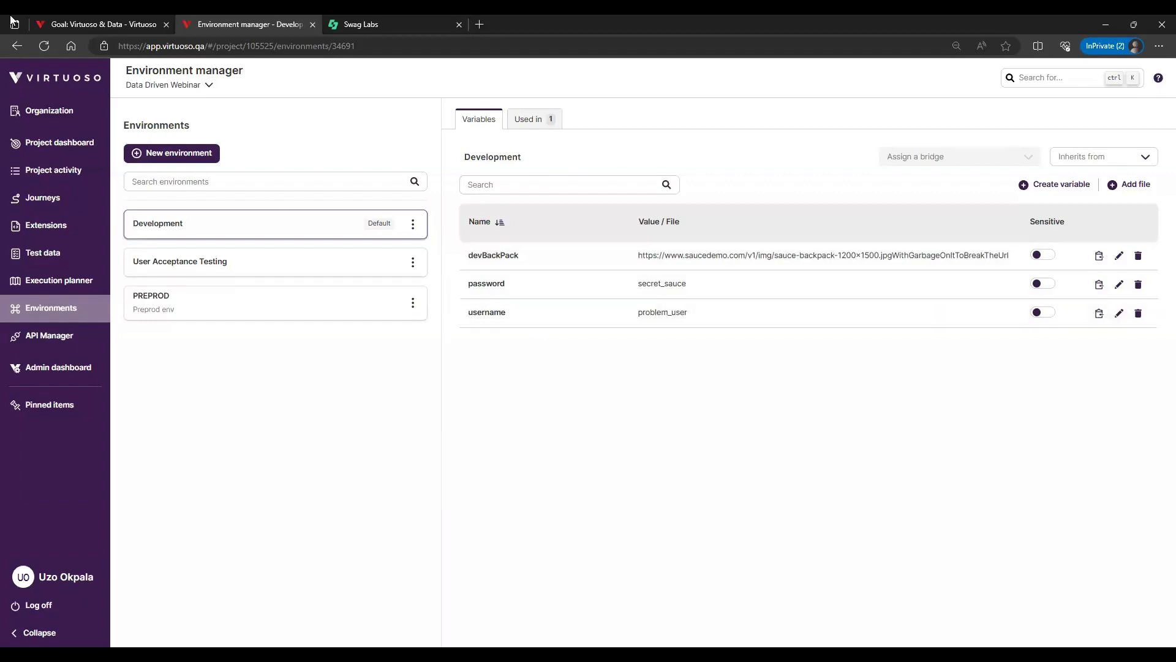
# Return to the Toggle Environments journey and apply Development (default) as its live authoring environment
pyautogui.hotkey('ctrl', 'shift', 'Tab')
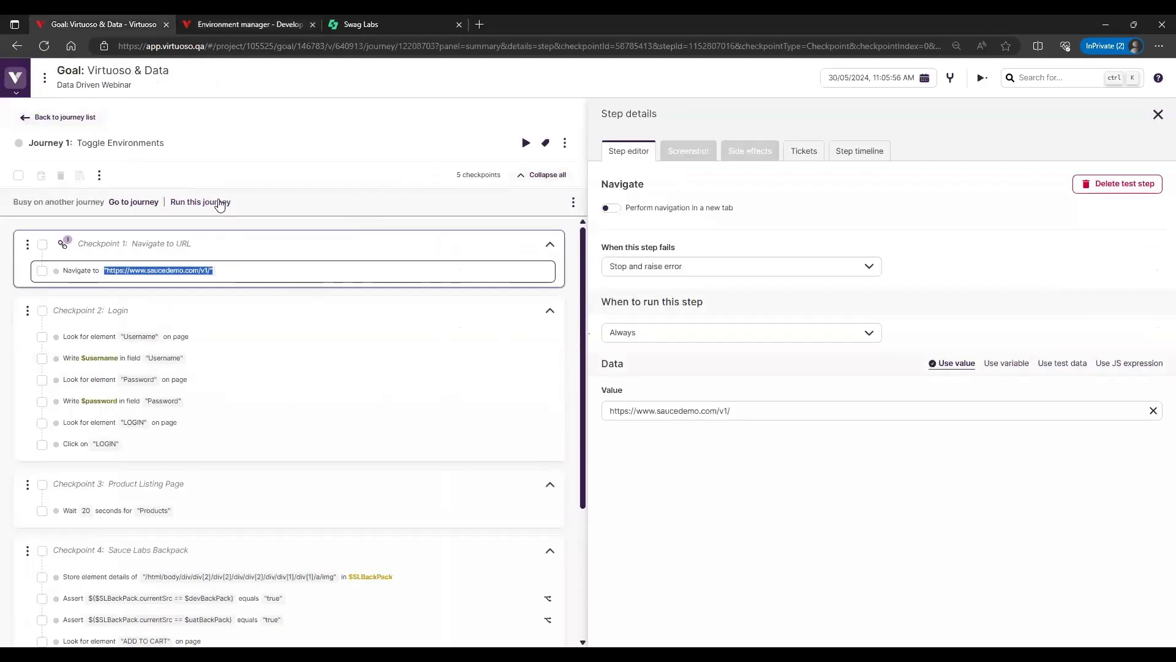
pyautogui.click(574, 204)
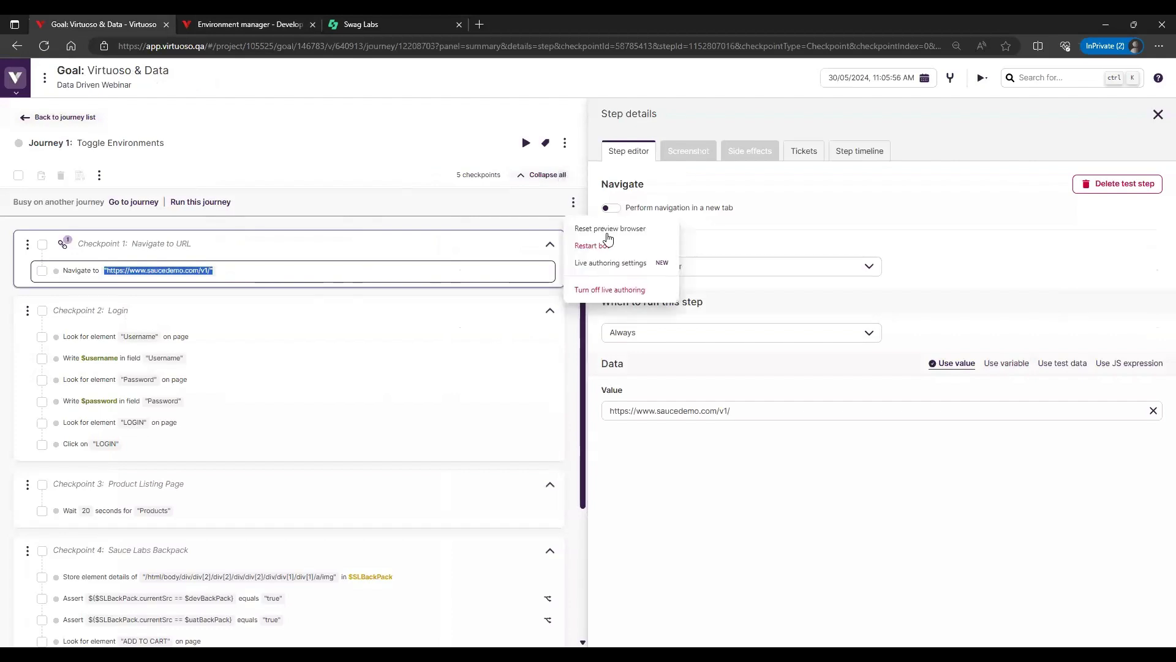
pyautogui.click(614, 272)
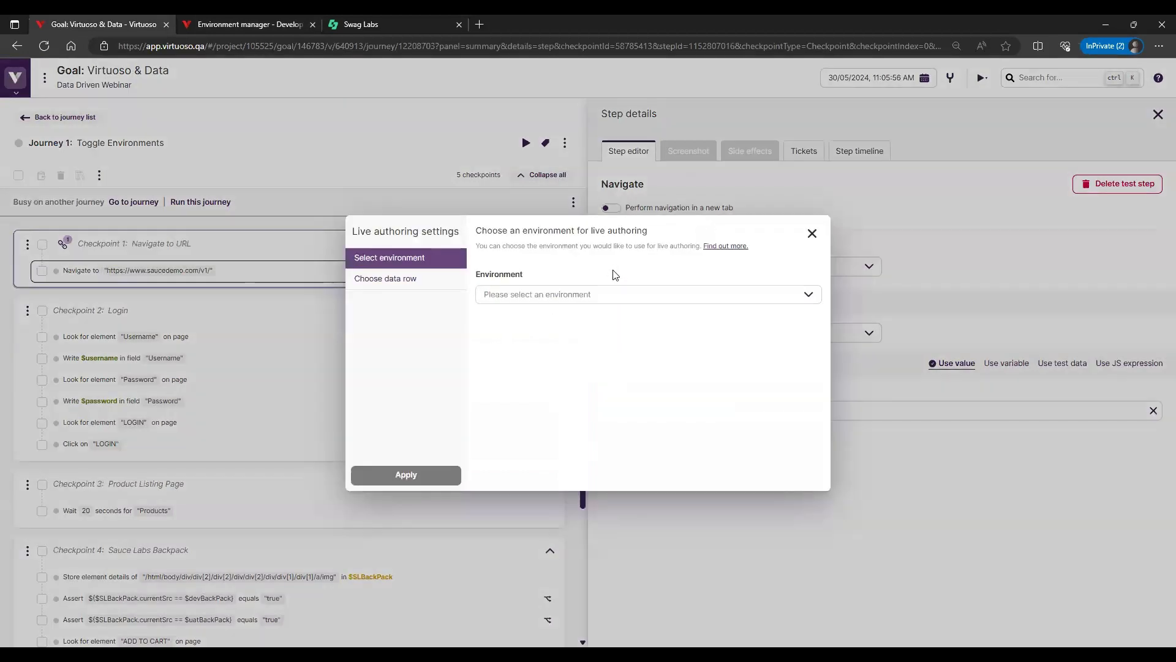
pyautogui.click(611, 295)
pyautogui.click(387, 280)
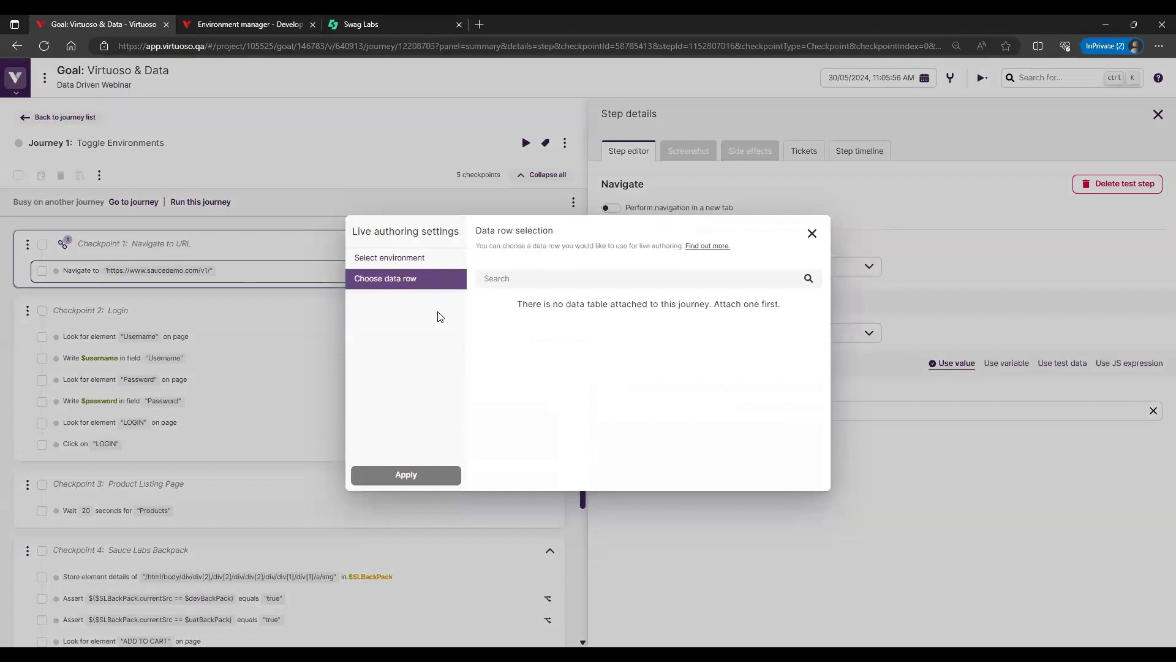
pyautogui.click(418, 262)
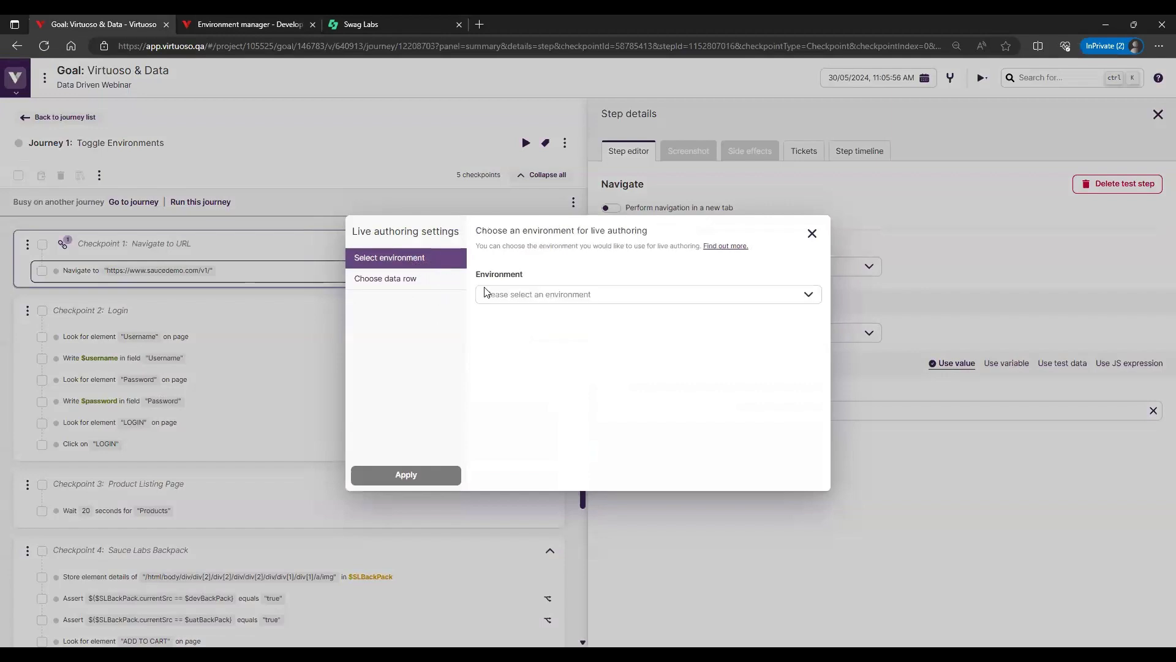
pyautogui.click(566, 299)
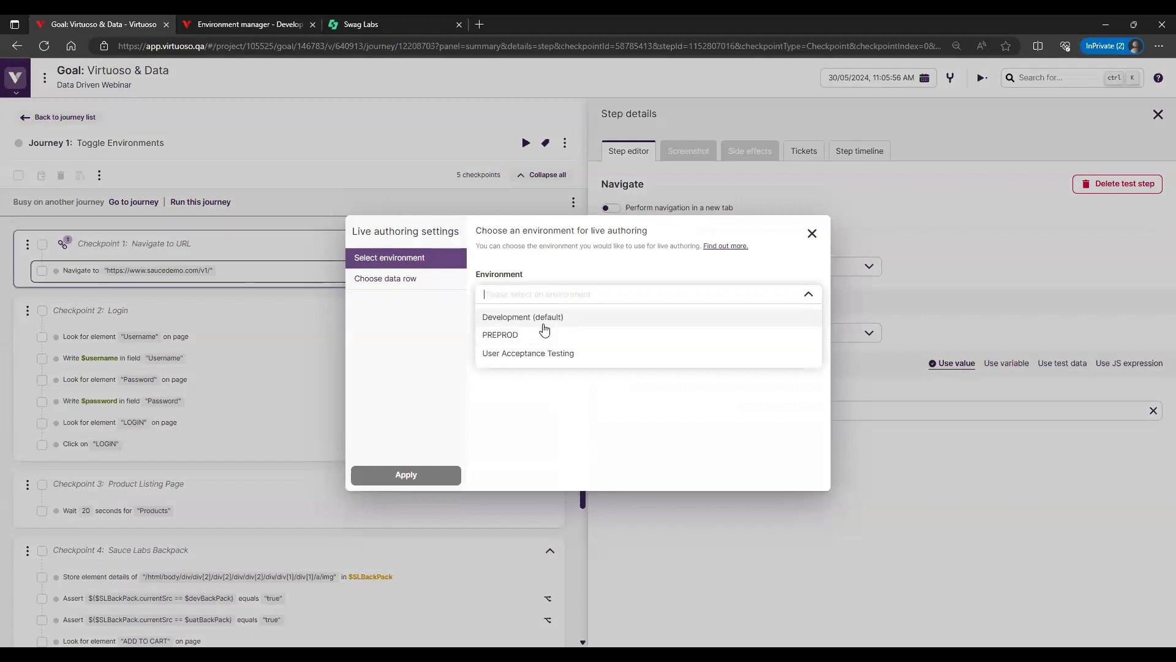
pyautogui.click(544, 328)
pyautogui.click(406, 476)
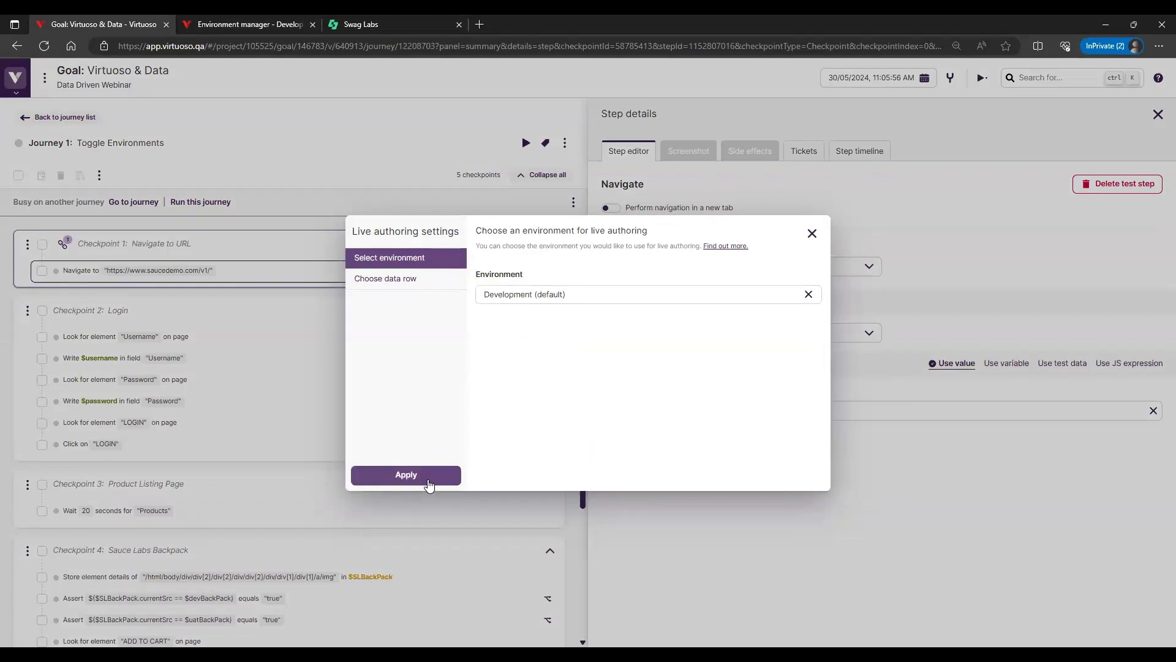
pyautogui.click(571, 294)
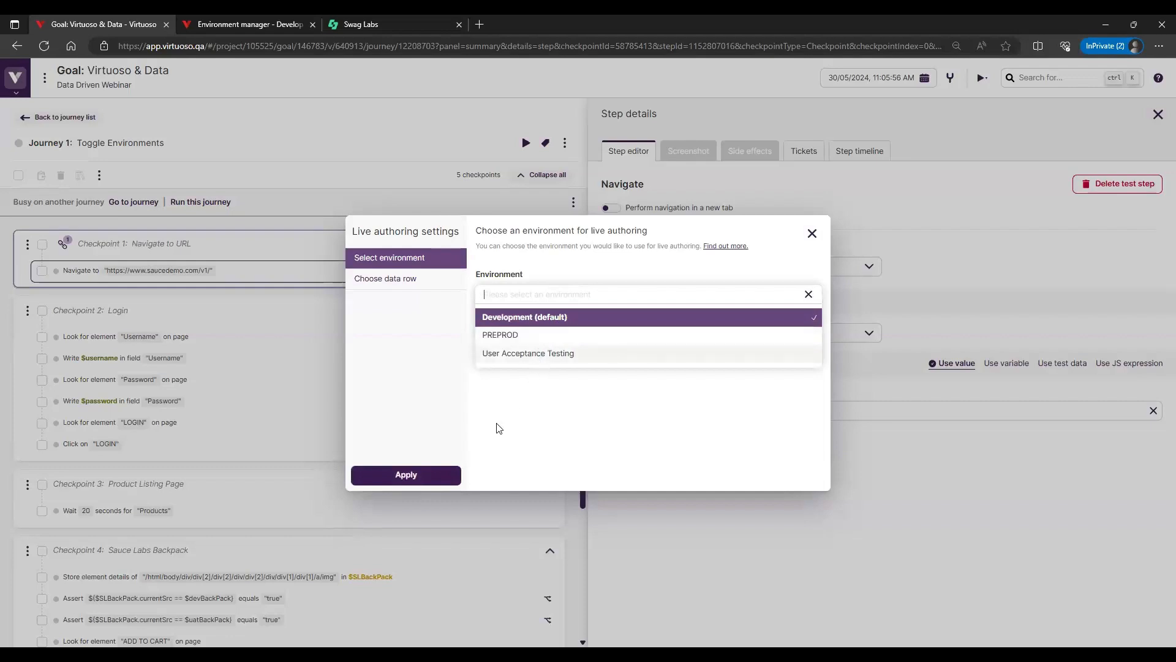
pyautogui.click(547, 440)
pyautogui.click(409, 476)
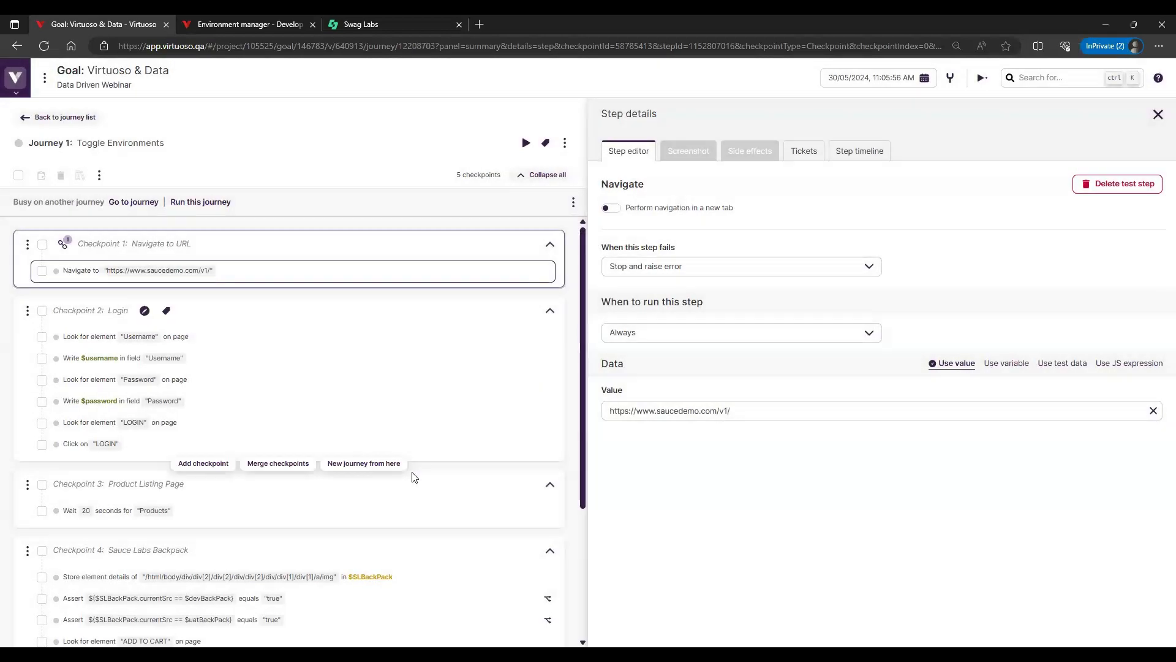
# Run the Toggle Environments journey with the live preview shown, and open the details of the $devBackPack assertion in the Sauce Labs Backpack checkpoint
pyautogui.click(206, 204)
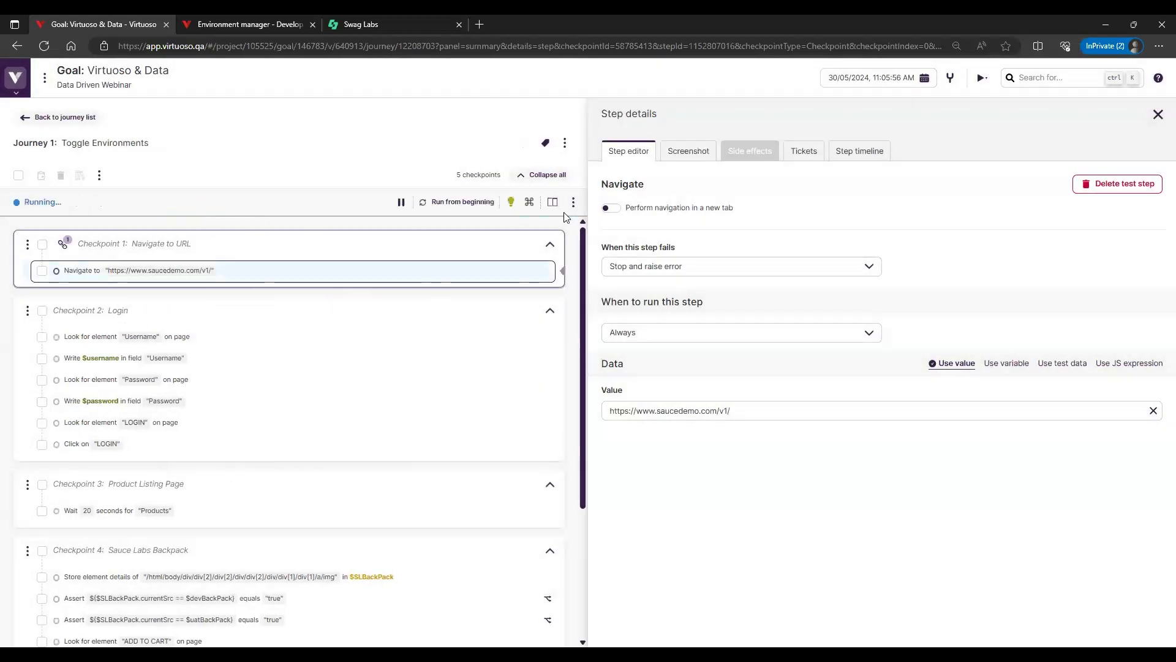
pyautogui.click(553, 203)
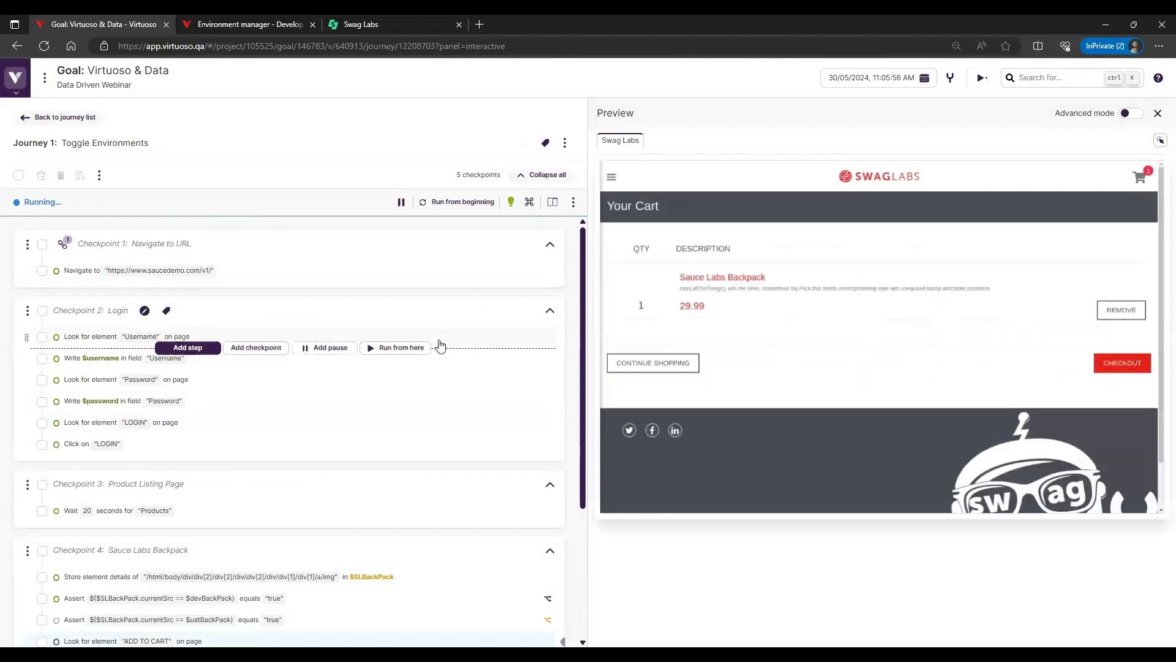
pyautogui.scroll(-2, 454, 493)
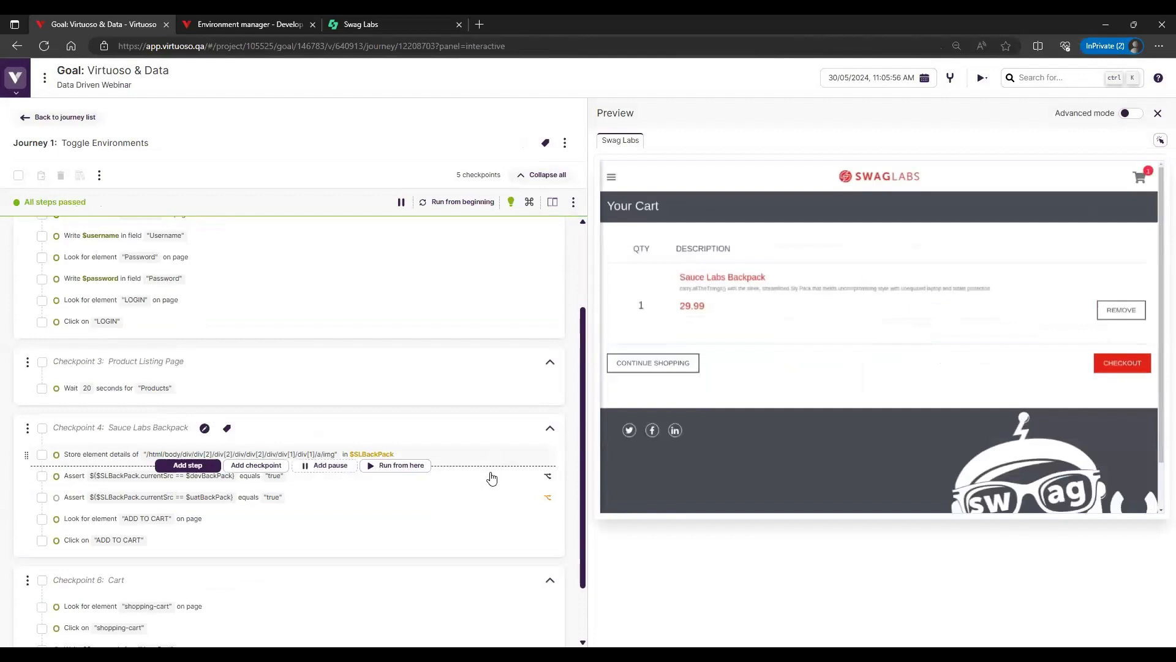
pyautogui.click(492, 477)
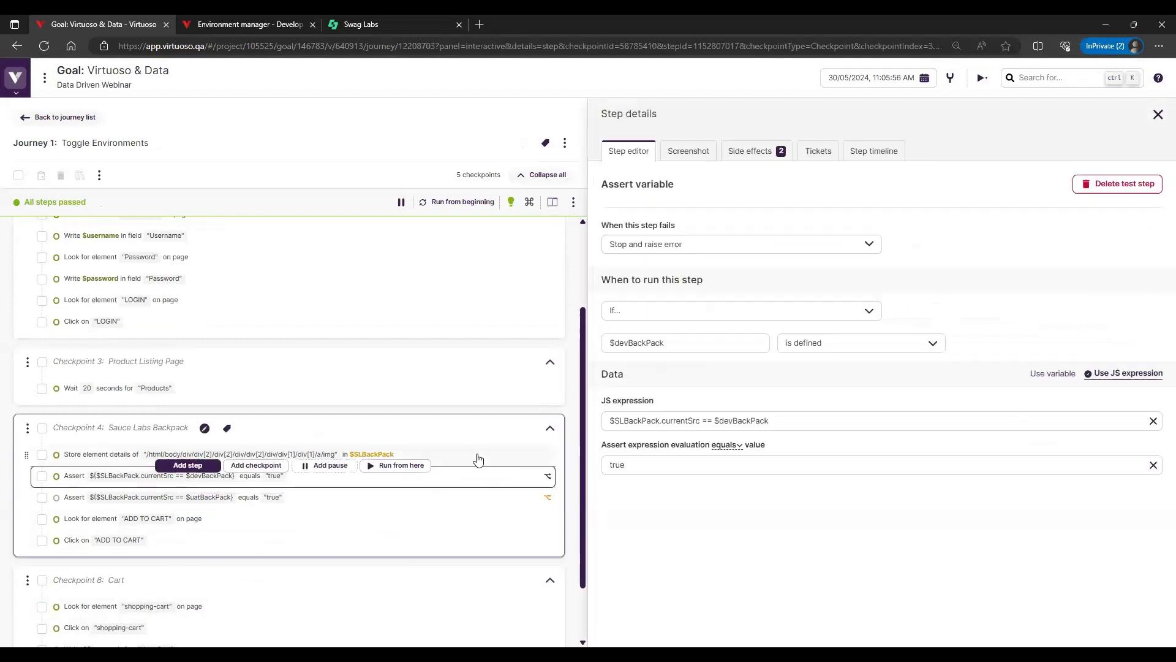
# View the screenshot of the $devBackPack assertion, and the screenshot and side-effect data of the step storing $SLBackPack
pyautogui.click(688, 151)
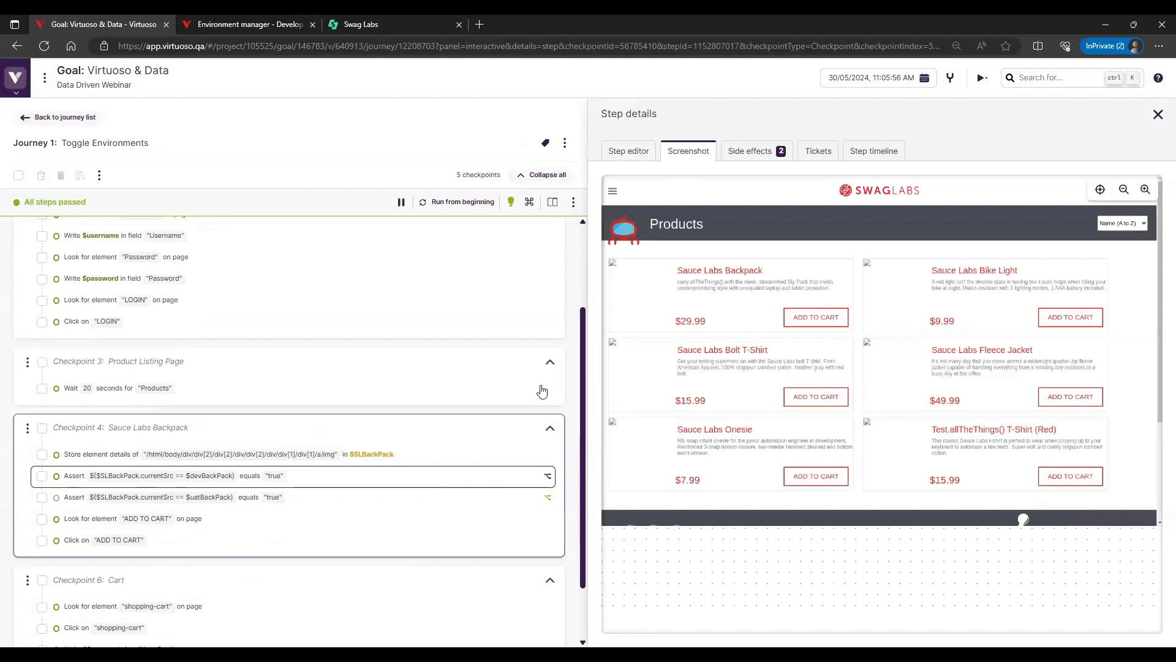
pyautogui.click(488, 452)
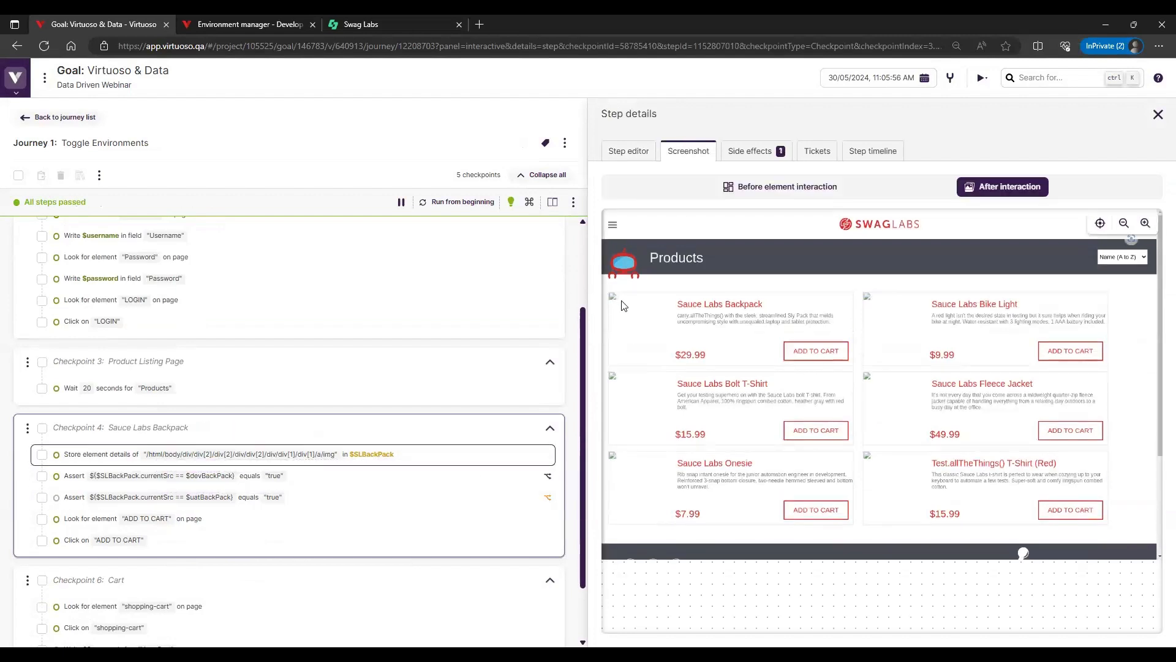
pyautogui.click(763, 153)
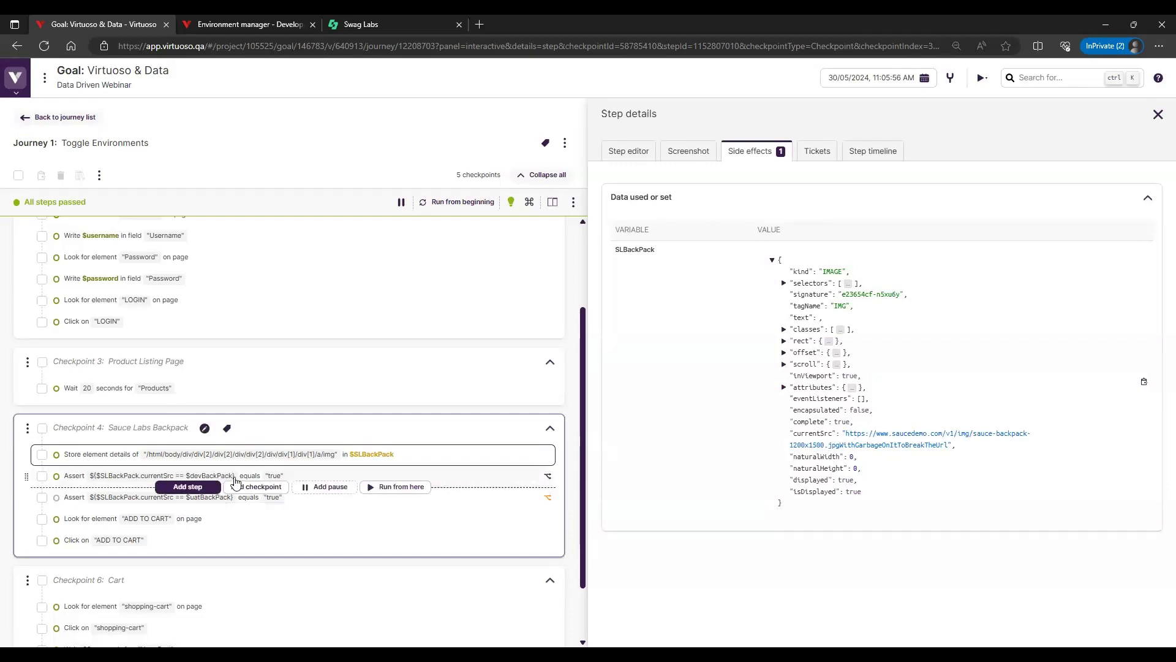
# Check the side effects of the $devBackPack assertion against the devBackPack variable in the Development environment, and return to the journey
pyautogui.click(209, 477)
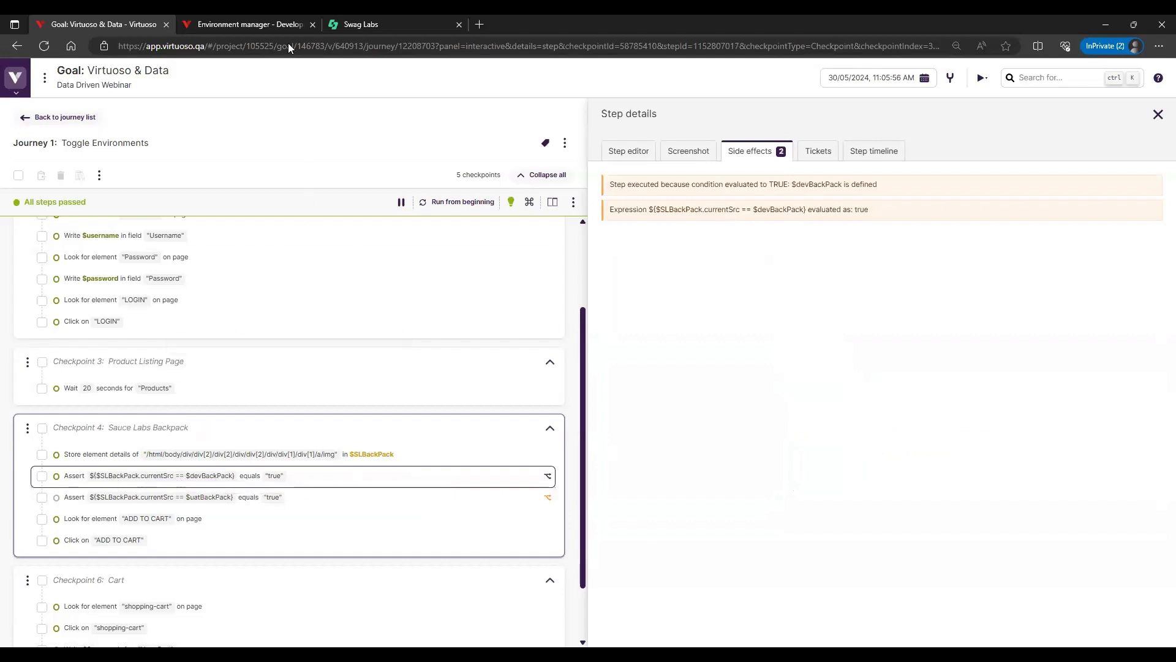
pyautogui.click(285, 23)
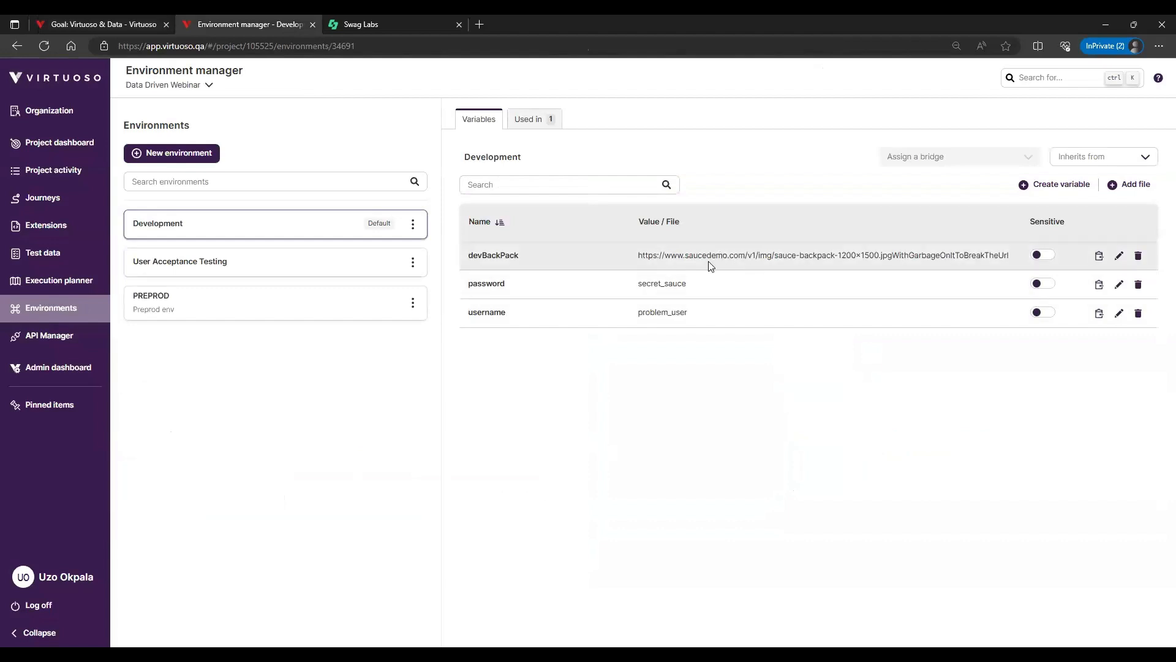
pyautogui.click(61, 24)
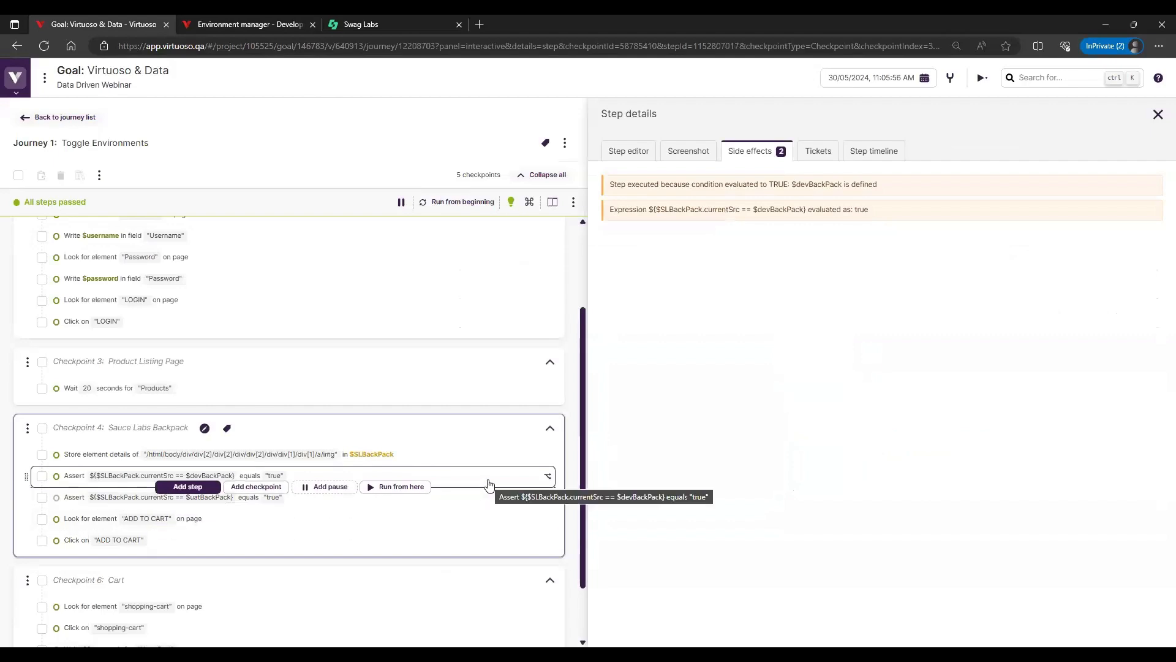
# Review the screenshot and run condition of the $devBackPack assertion, and open the editor details of the $uatBackPack assertion
pyautogui.click(685, 154)
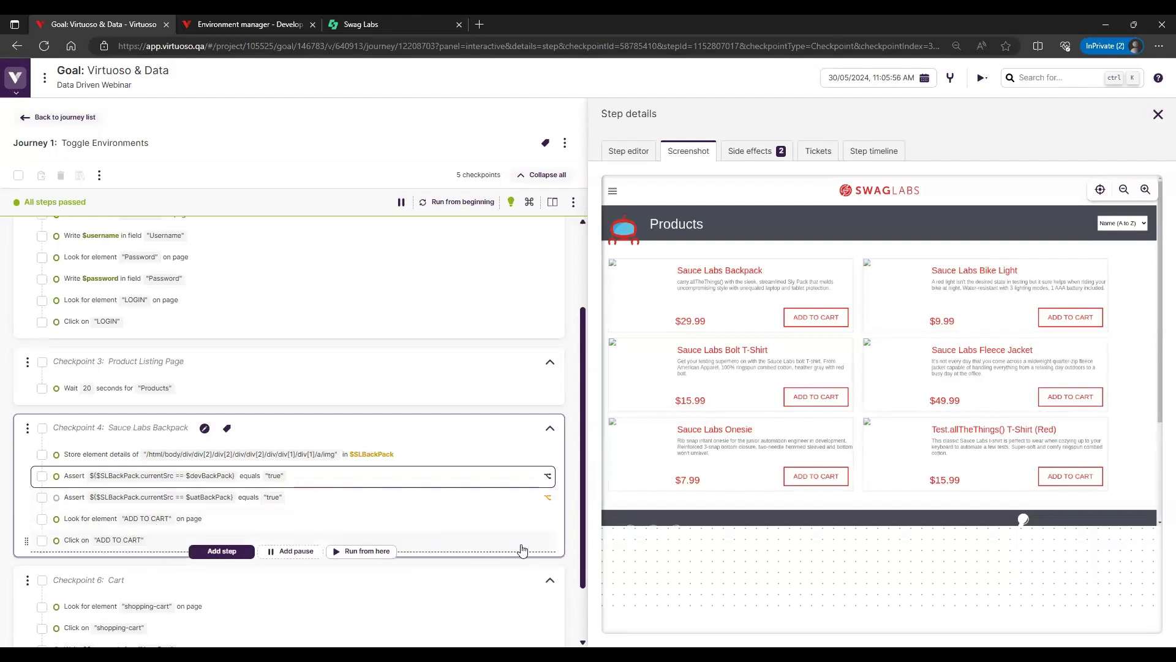
pyautogui.click(631, 151)
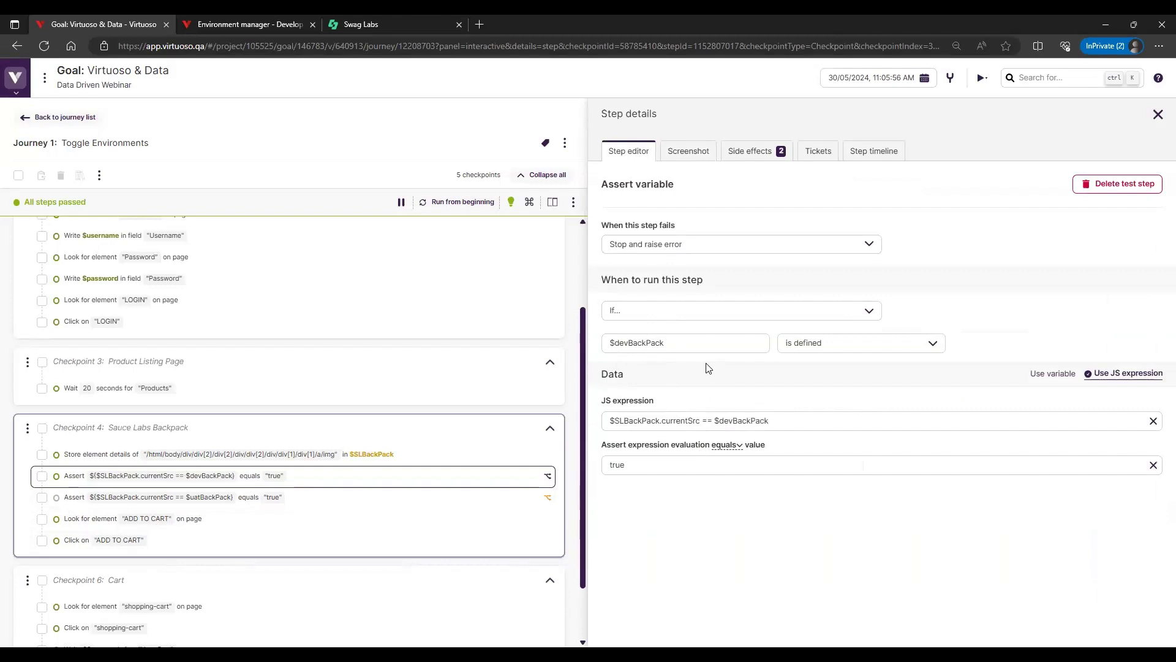
pyautogui.moveTo(490, 504)
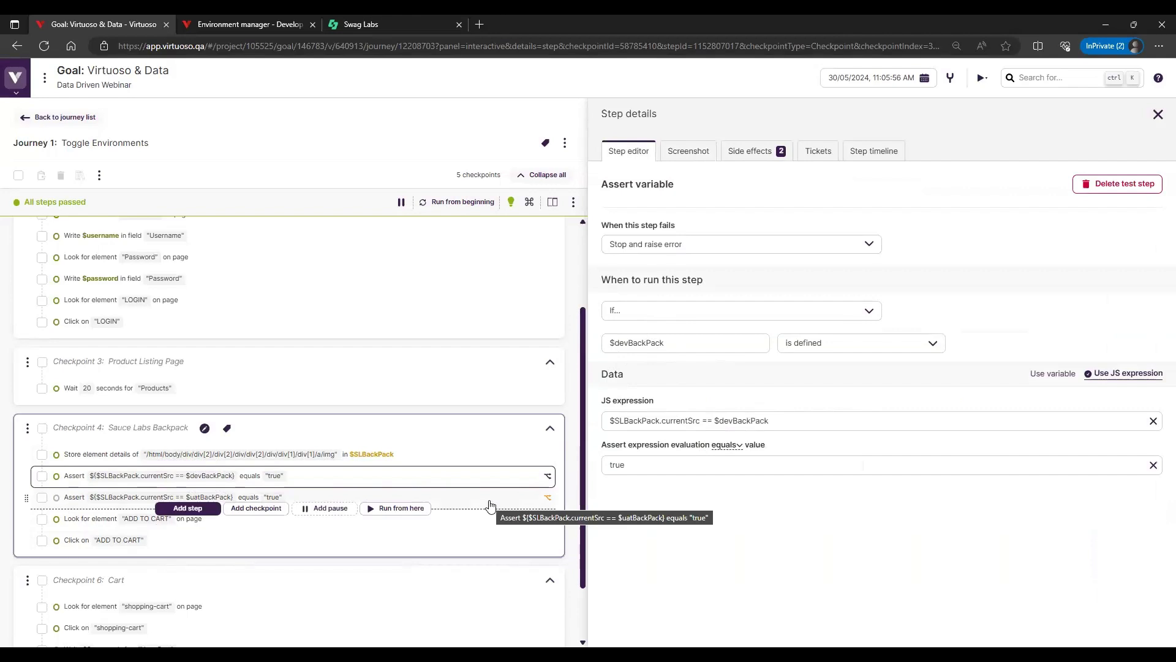
pyautogui.click(490, 503)
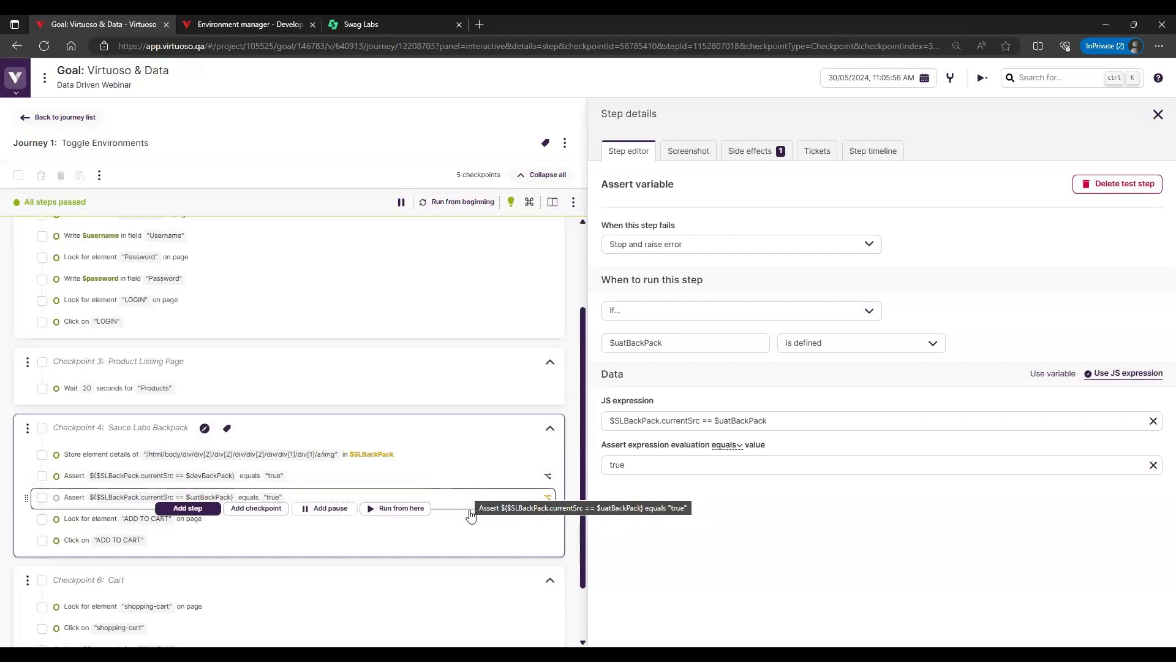
# View the screenshot of the "Your Cart" wait step in the Cart checkpoint
pyautogui.scroll(-2, 471, 555)
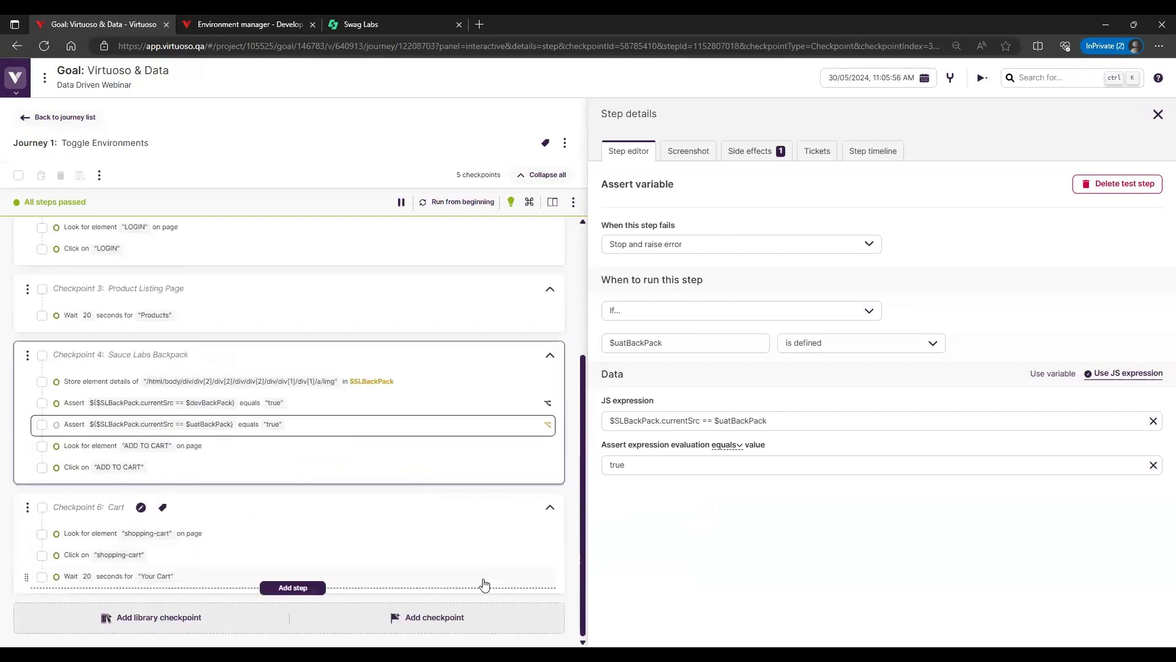
pyautogui.click(484, 579)
pyautogui.click(699, 153)
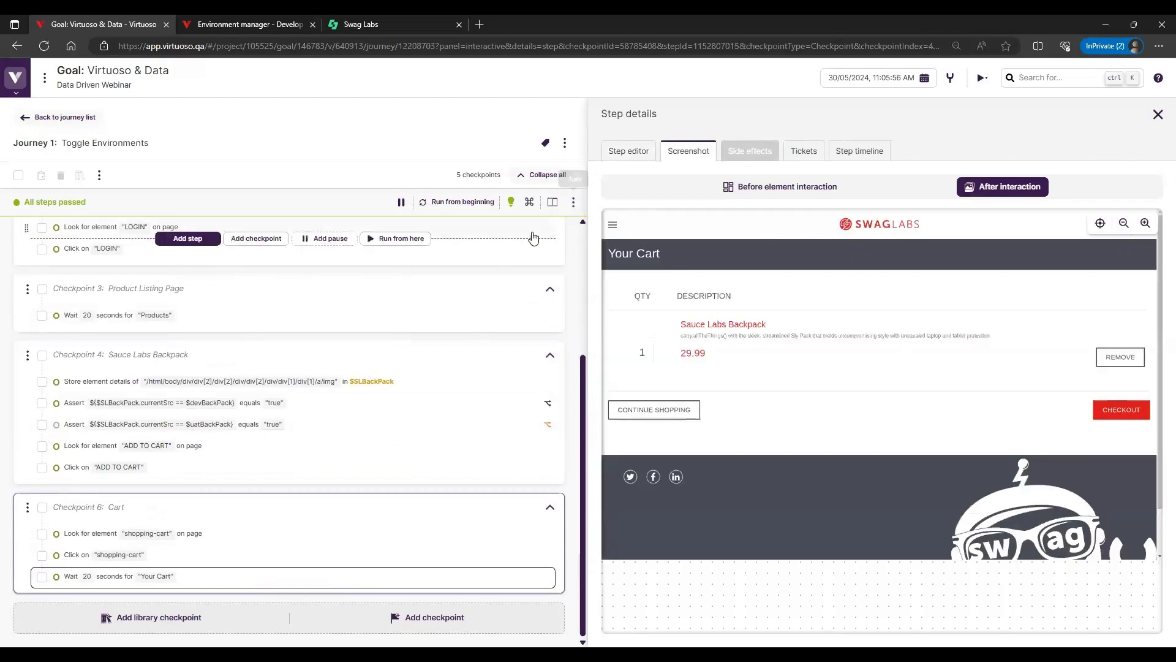
# Apply User Acceptance Testing as the live authoring environment and rerun the journey from the beginning with the live preview shown
pyautogui.click(573, 203)
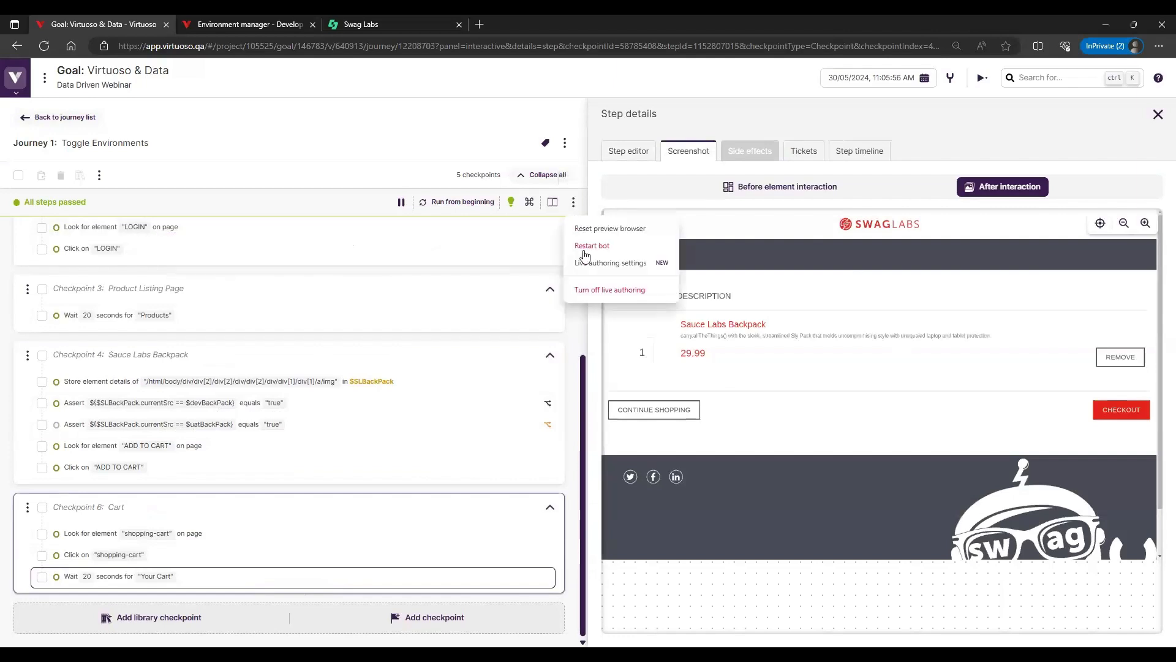
pyautogui.click(590, 265)
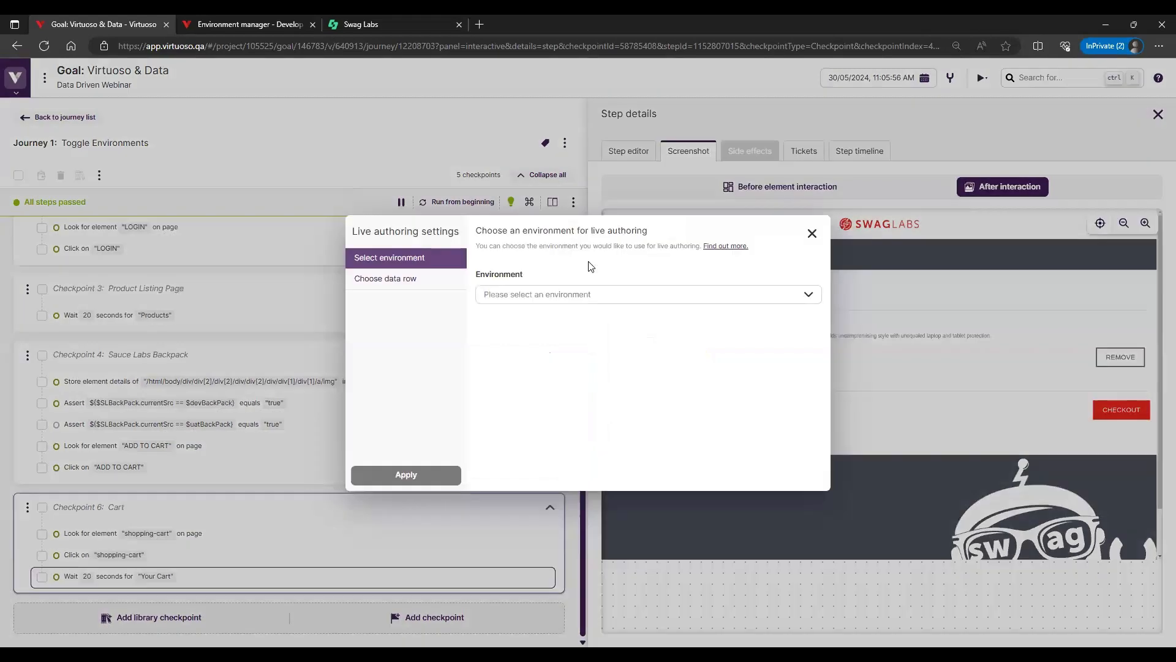
pyautogui.click(569, 294)
pyautogui.click(532, 353)
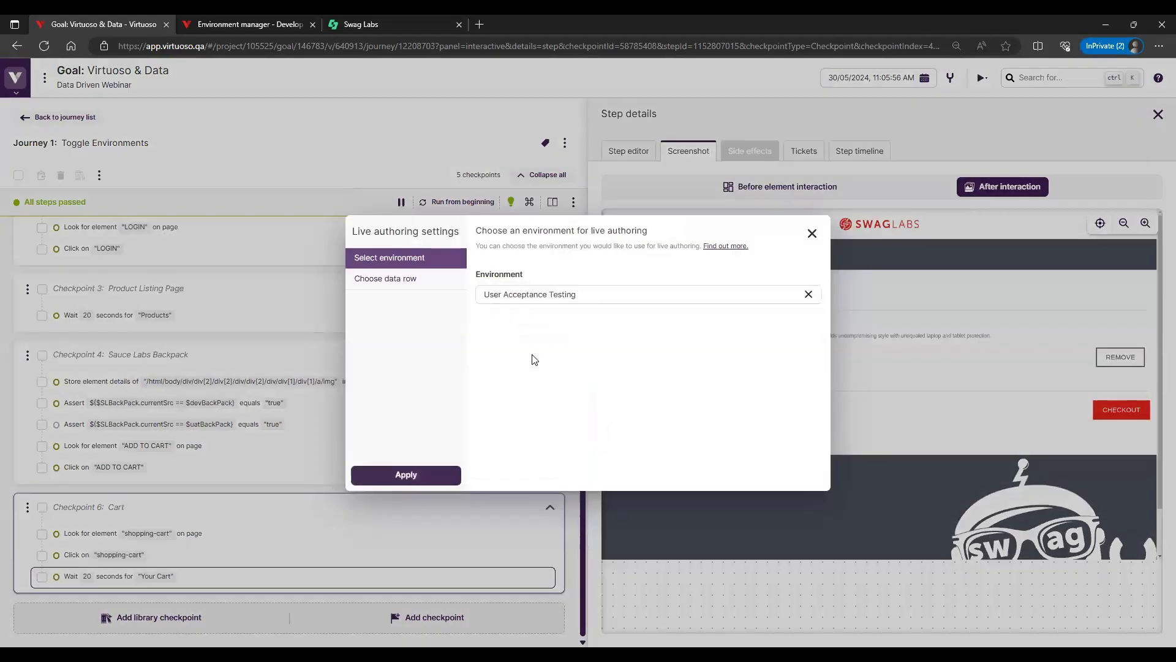
pyautogui.click(422, 480)
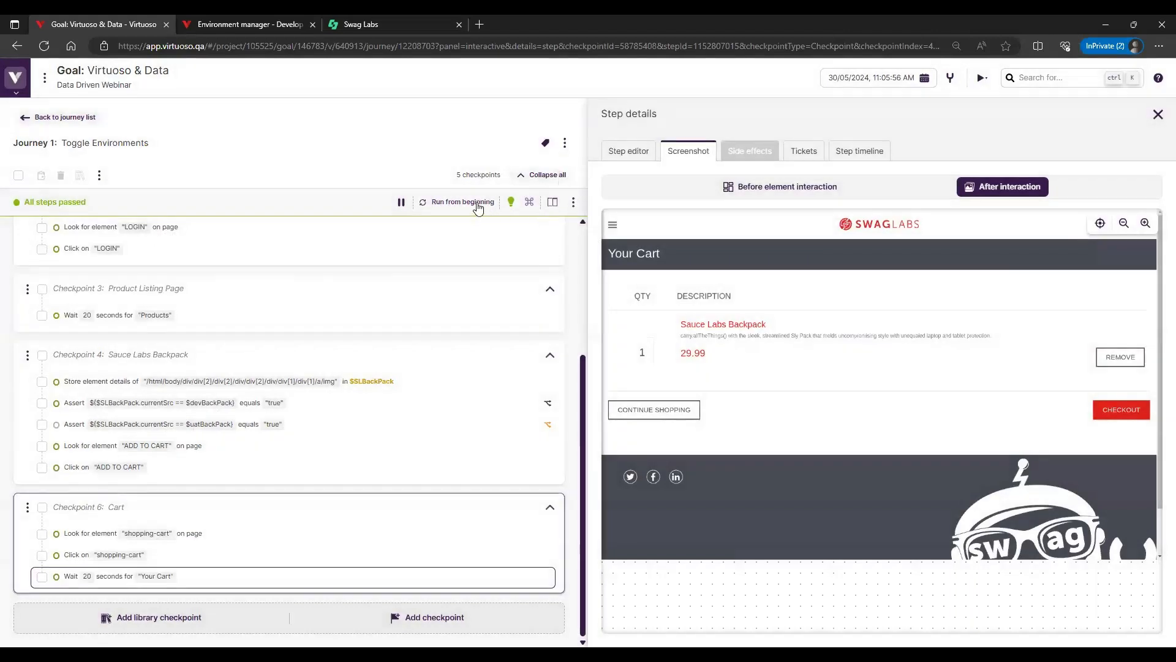
pyautogui.click(480, 203)
pyautogui.click(553, 201)
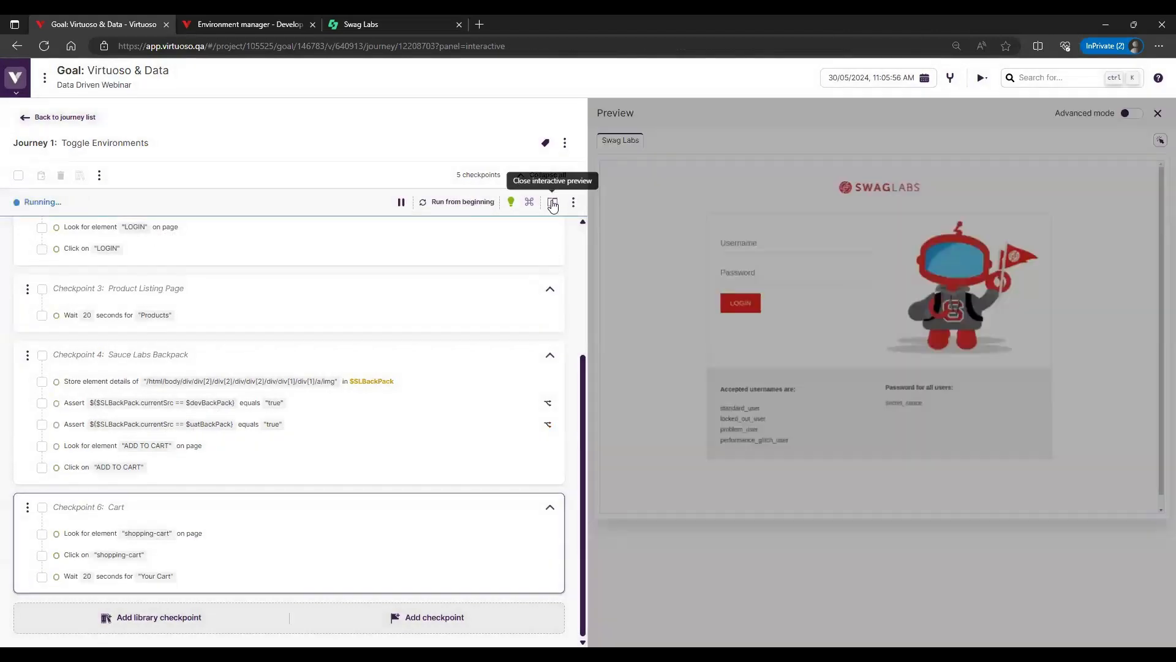
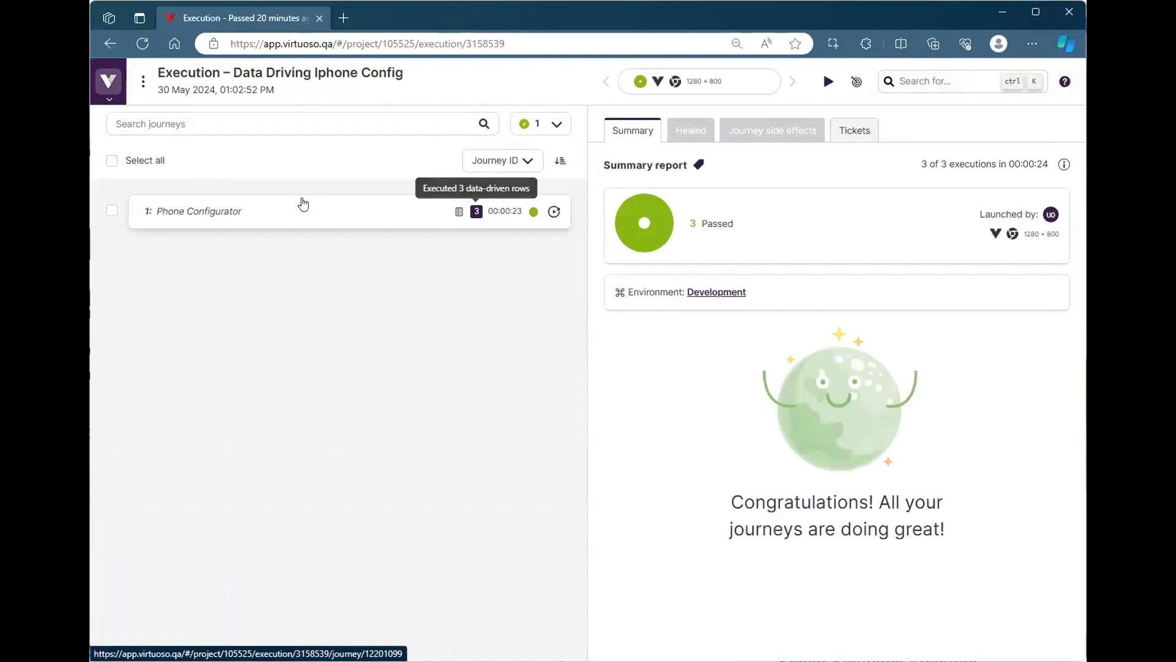
# Open the Data Driving Iphone Config goal, enable and lower maximum parallelism in the Phone Configurator journey's advanced execution settings, and close without executing
pyautogui.click(849, 84)
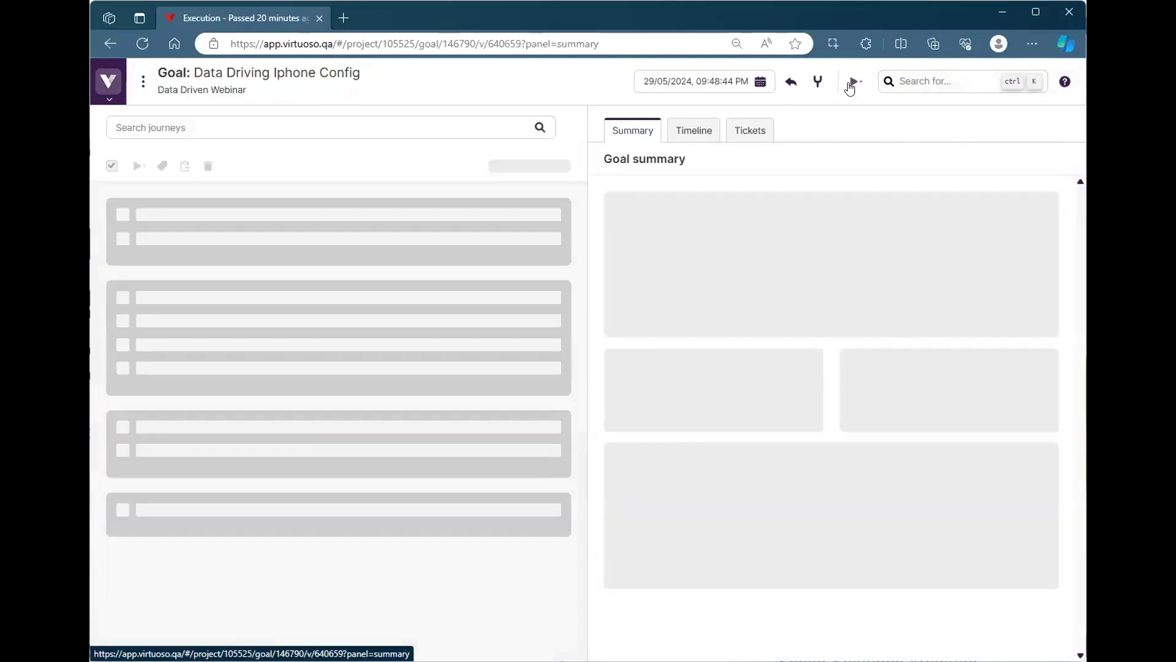
pyautogui.click(673, 117)
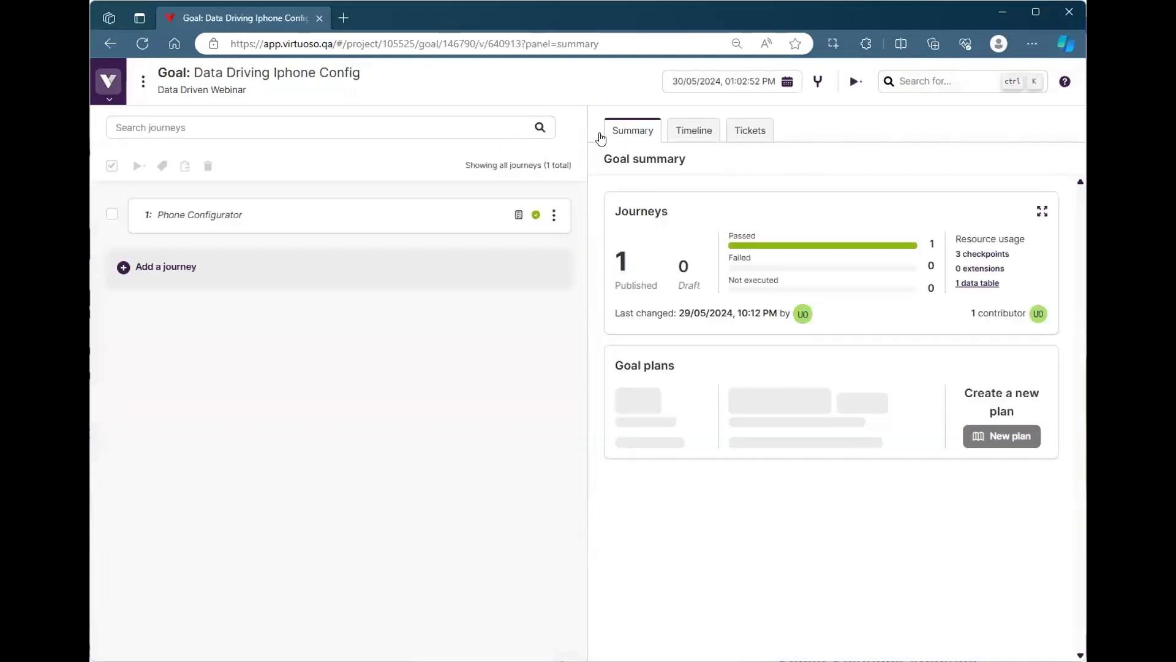
pyautogui.click(553, 211)
pyautogui.click(639, 238)
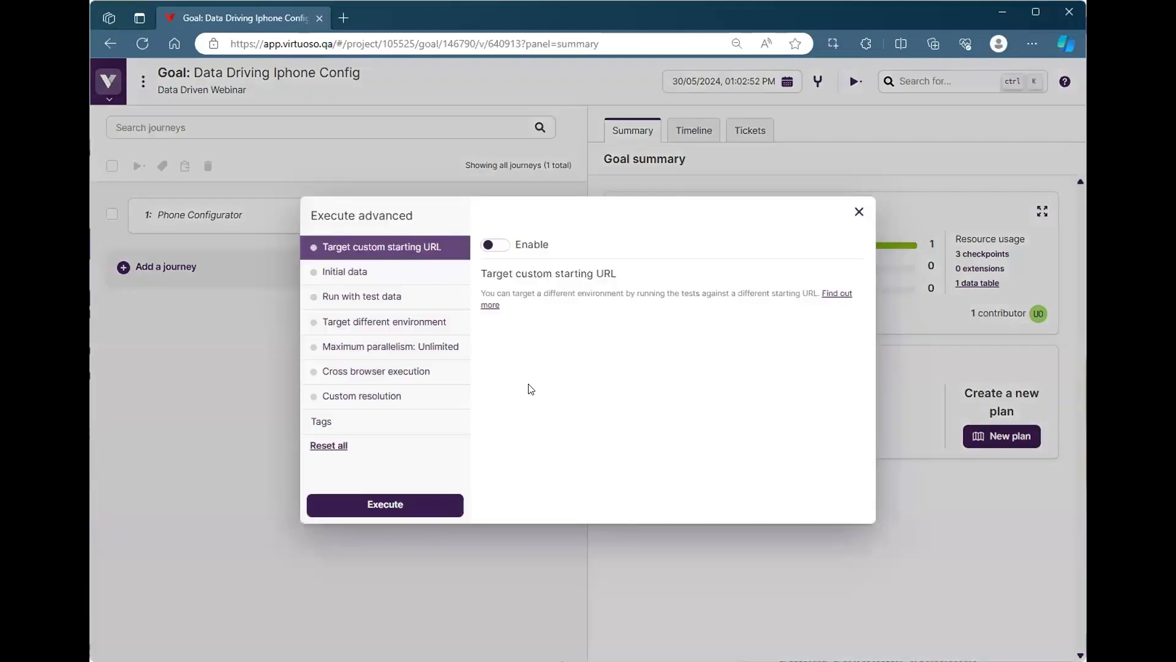
pyautogui.click(433, 350)
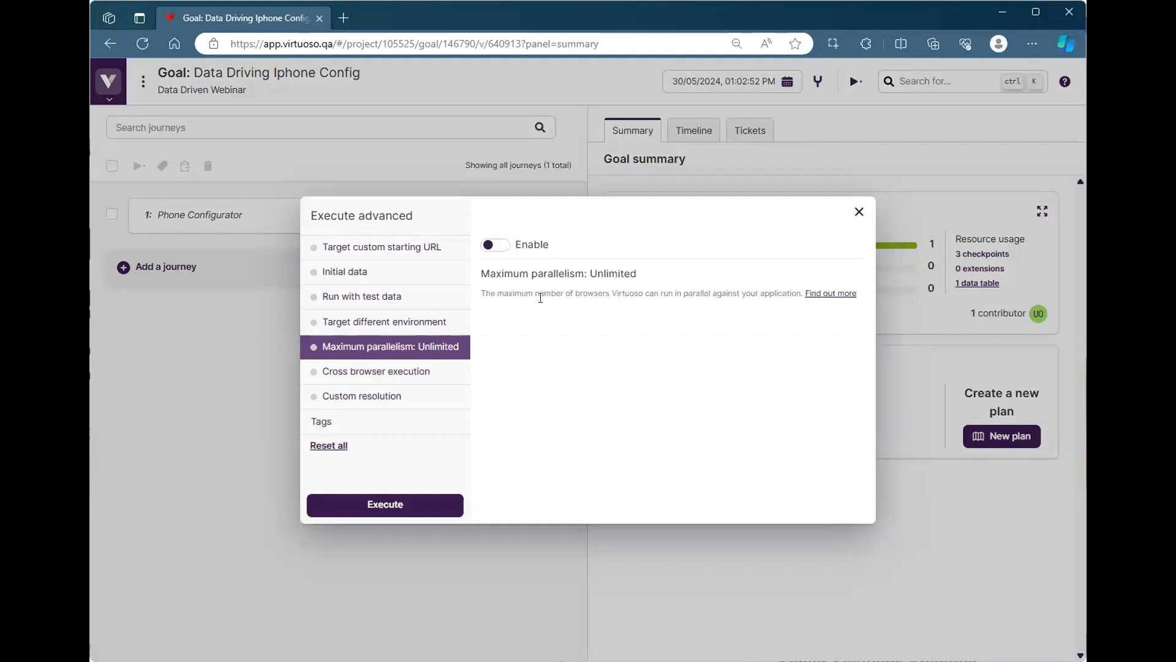
pyautogui.click(502, 250)
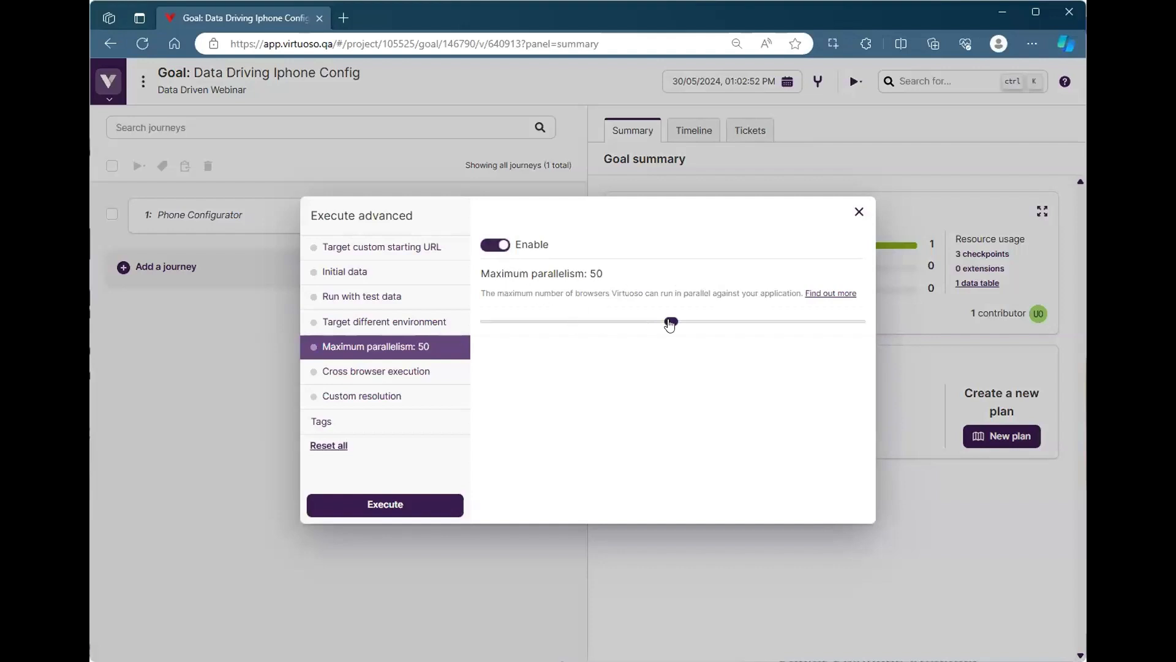
pyautogui.moveTo(669, 322); pyautogui.dragTo(623, 343)
pyautogui.click(857, 212)
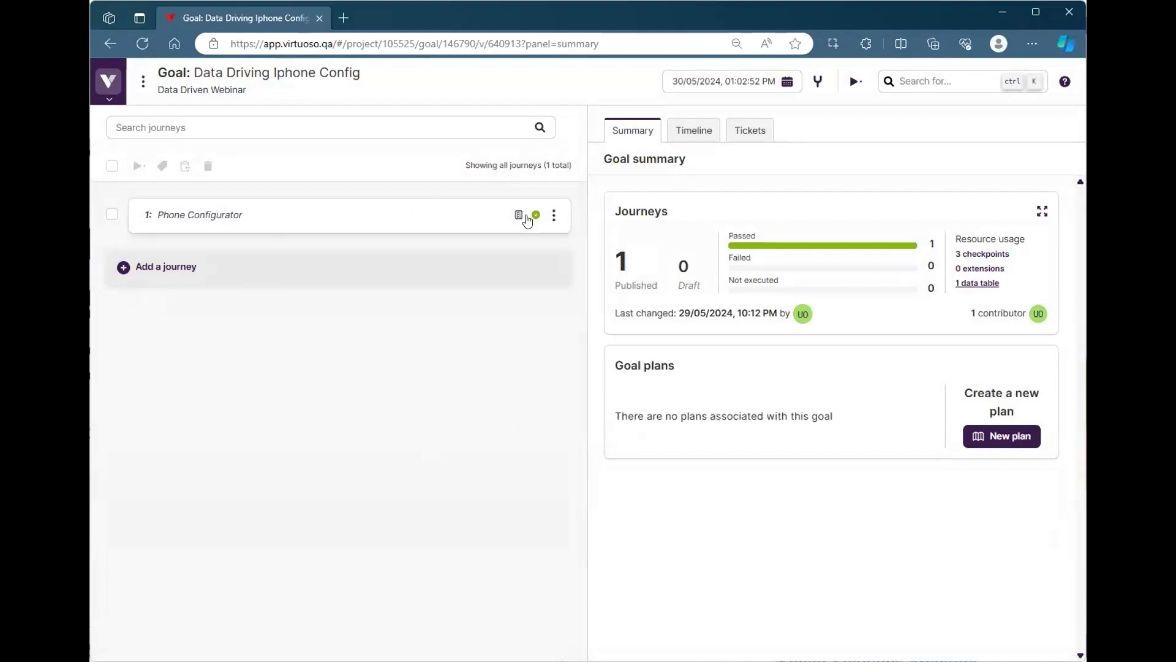
# Reopen Phone Configurator's advanced execution settings, enable a maximum parallelism of 50, and discard the change
pyautogui.click(555, 213)
pyautogui.click(580, 336)
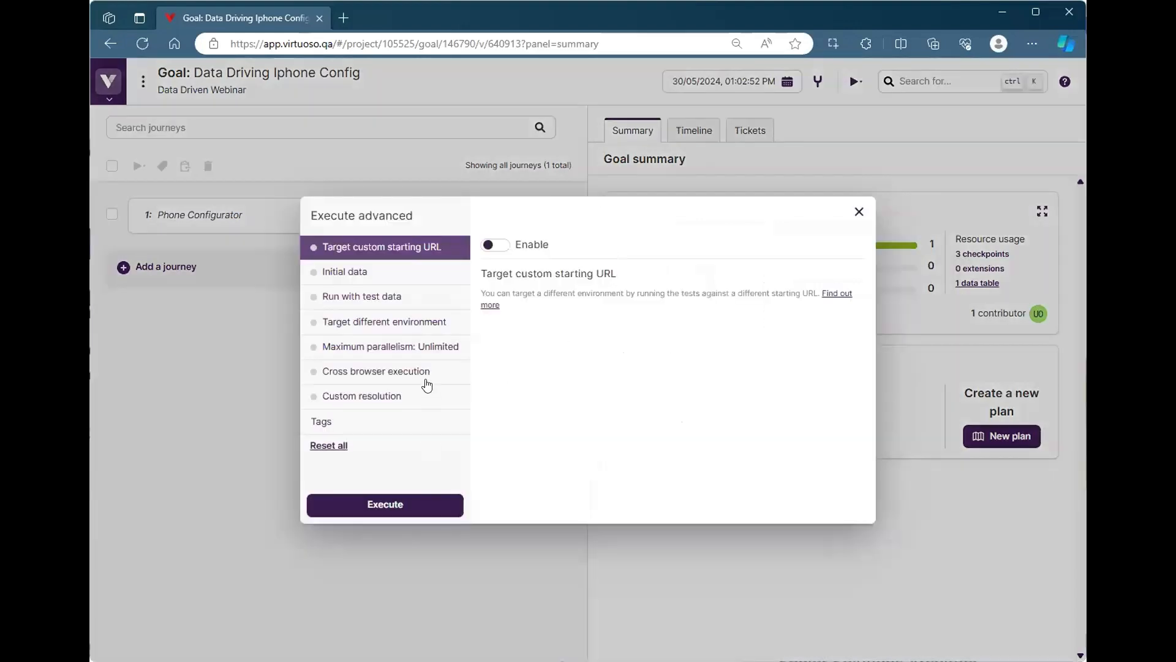
pyautogui.click(430, 348)
pyautogui.click(502, 251)
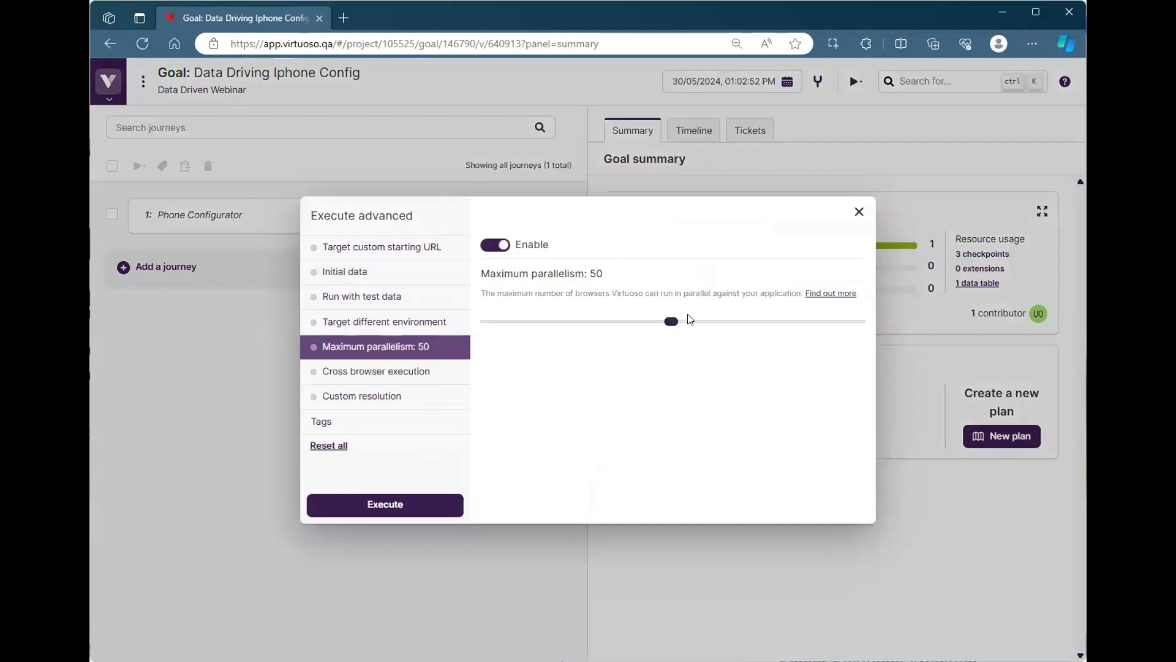
pyautogui.click(859, 211)
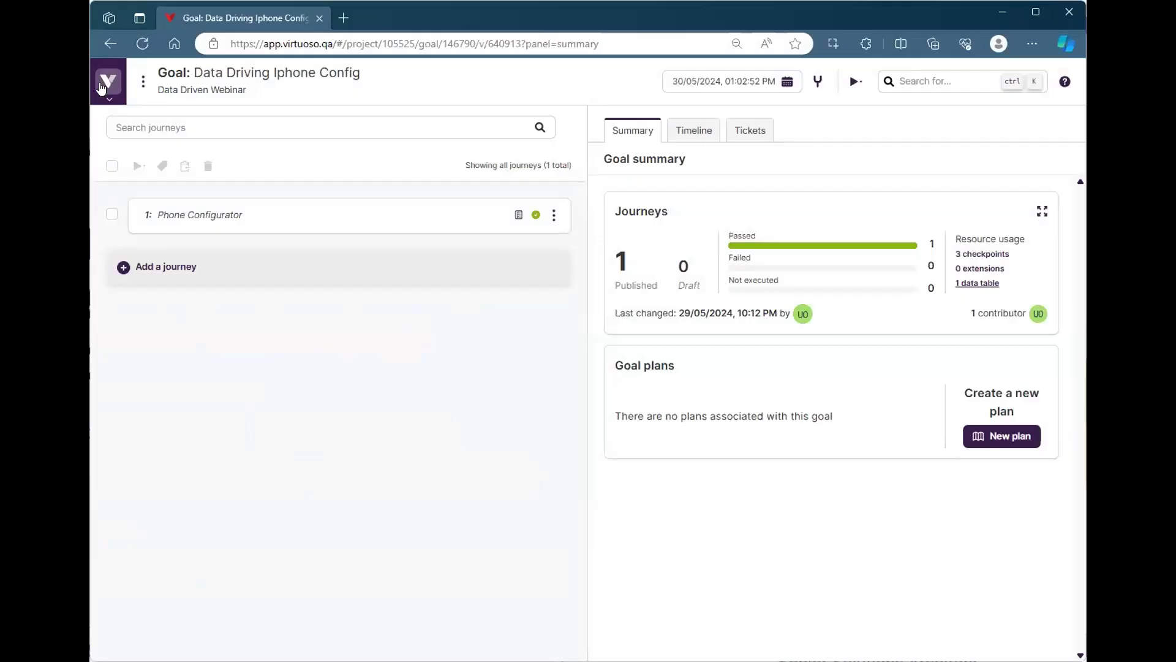
# Look at the AI data table creator in the project's test data and cancel without creating a table
pyautogui.moveTo(103, 90)
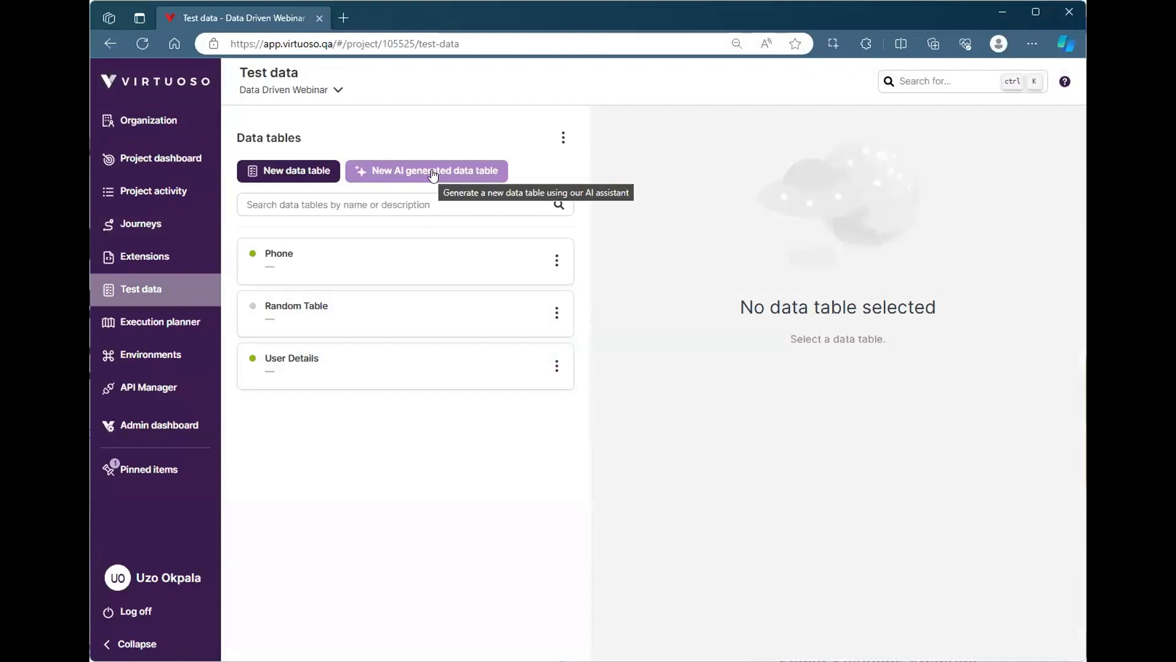
pyautogui.click(433, 175)
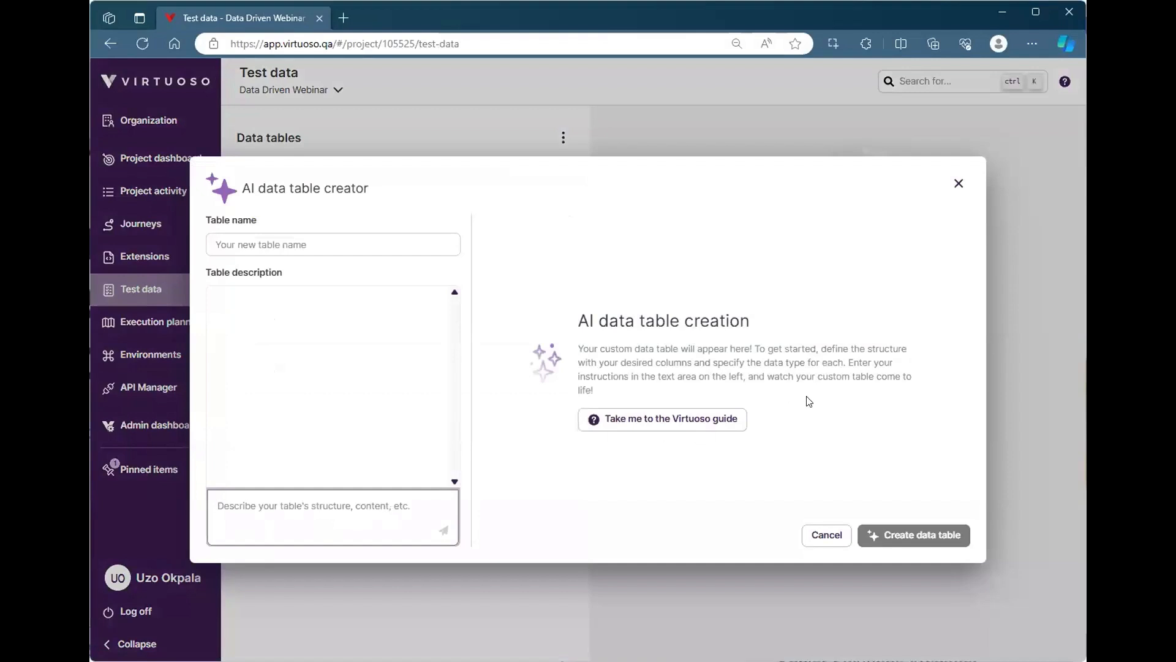
pyautogui.click(825, 535)
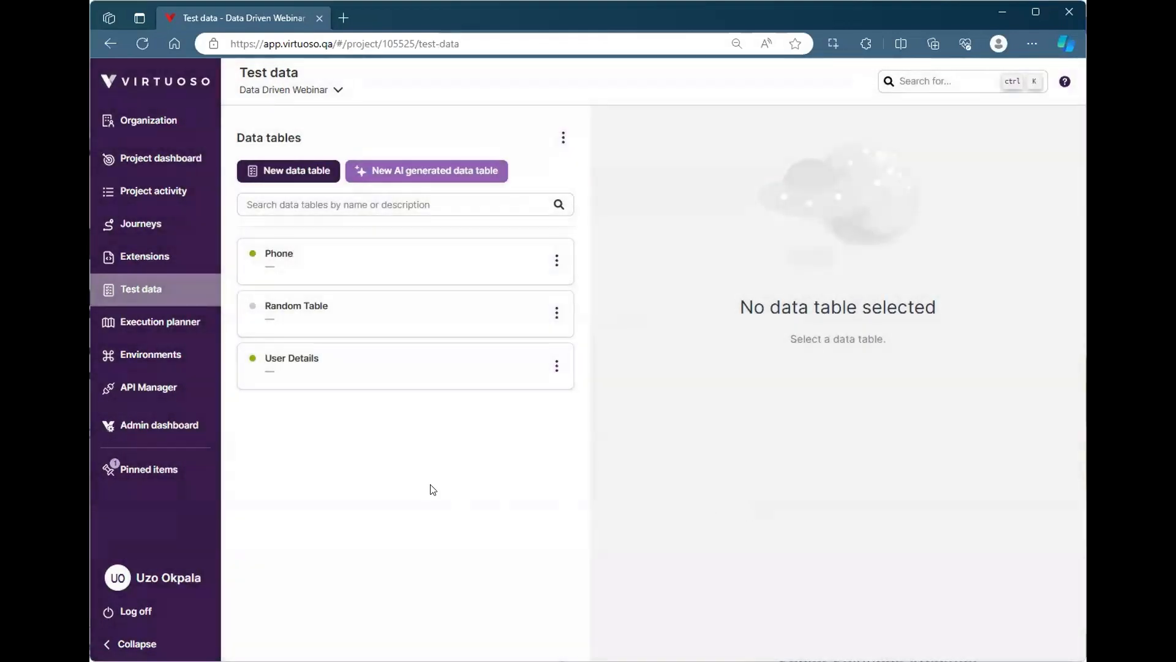
# Ask the AI assistant of the generateRandom extension to "create a function that returns todays date", review the suggested code and close the assistant
pyautogui.click(178, 263)
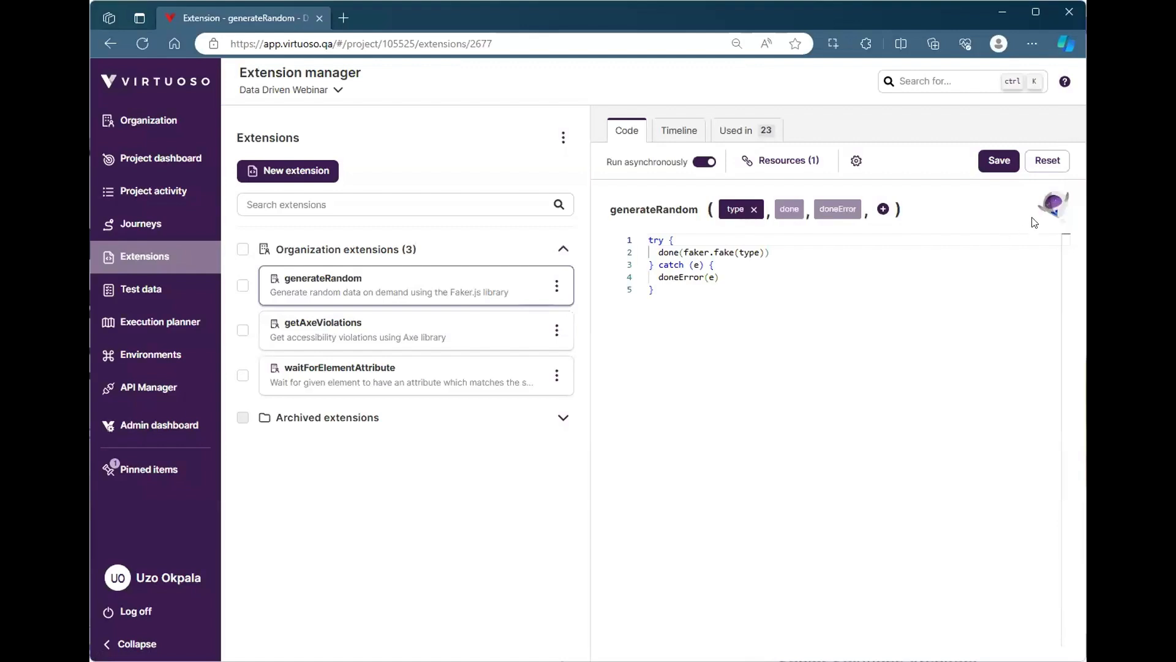
pyautogui.click(1052, 205)
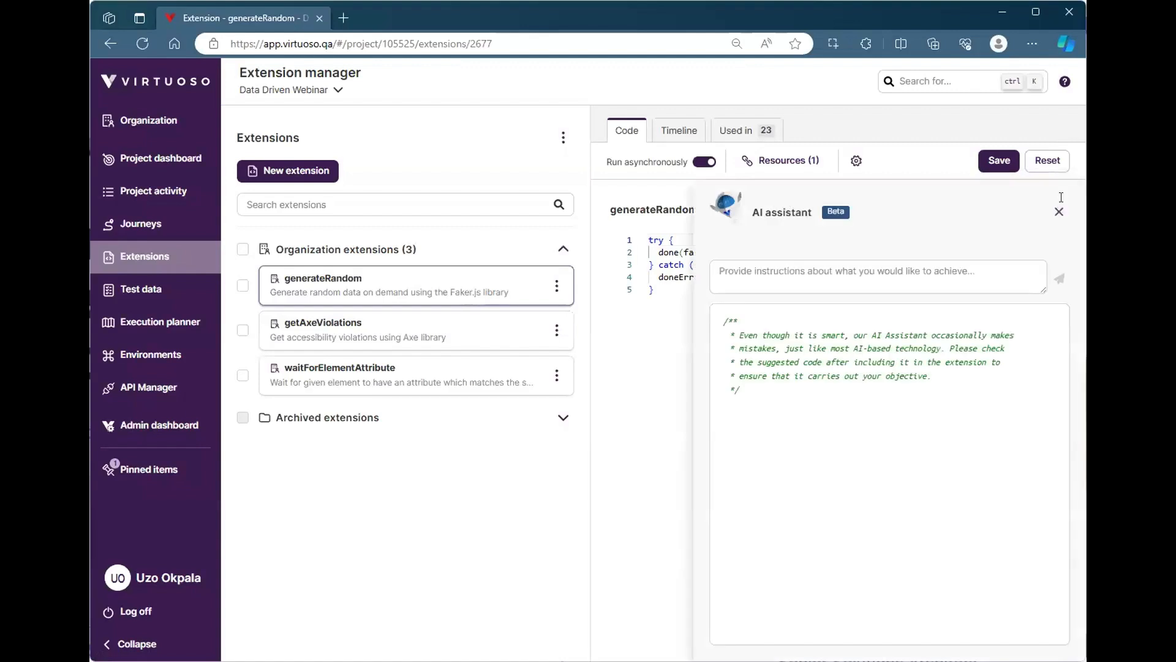
pyautogui.click(806, 285)
pyautogui.write('create a fu')
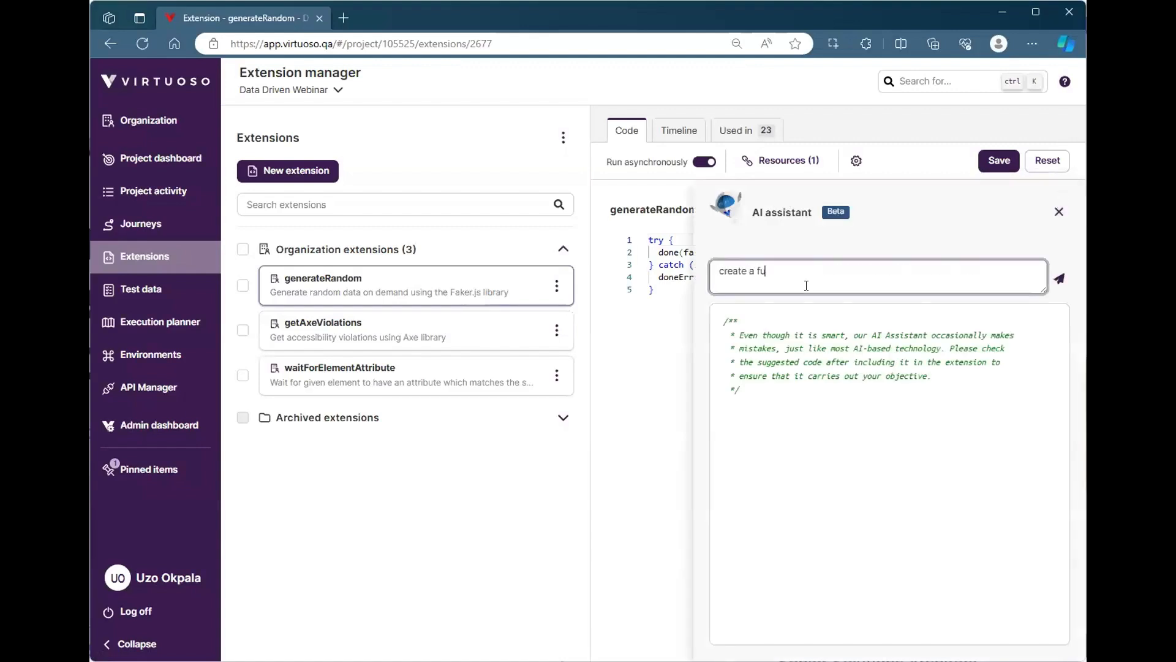
pyautogui.write('nction that returns todays date')
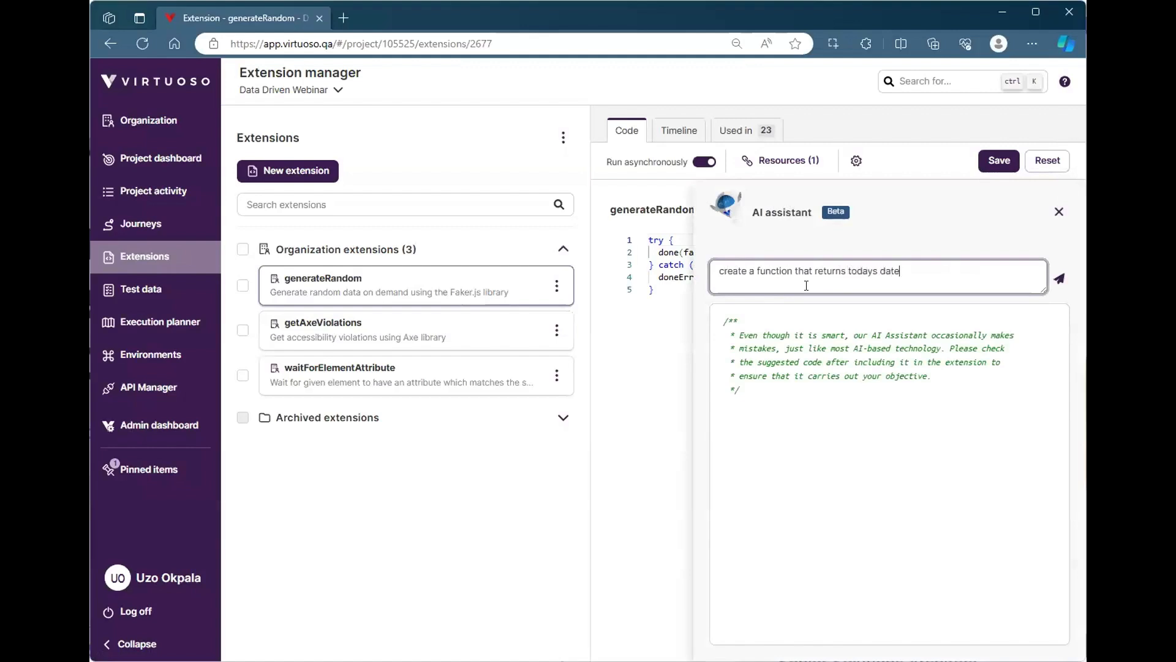
pyautogui.click(1059, 279)
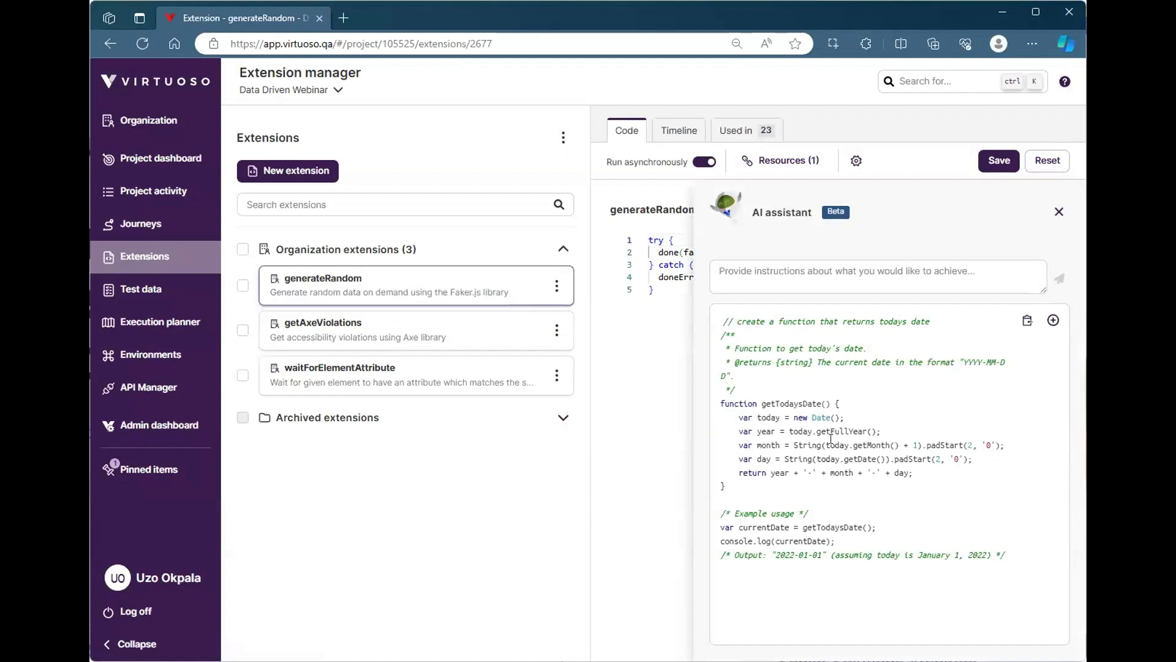
pyautogui.click(1057, 212)
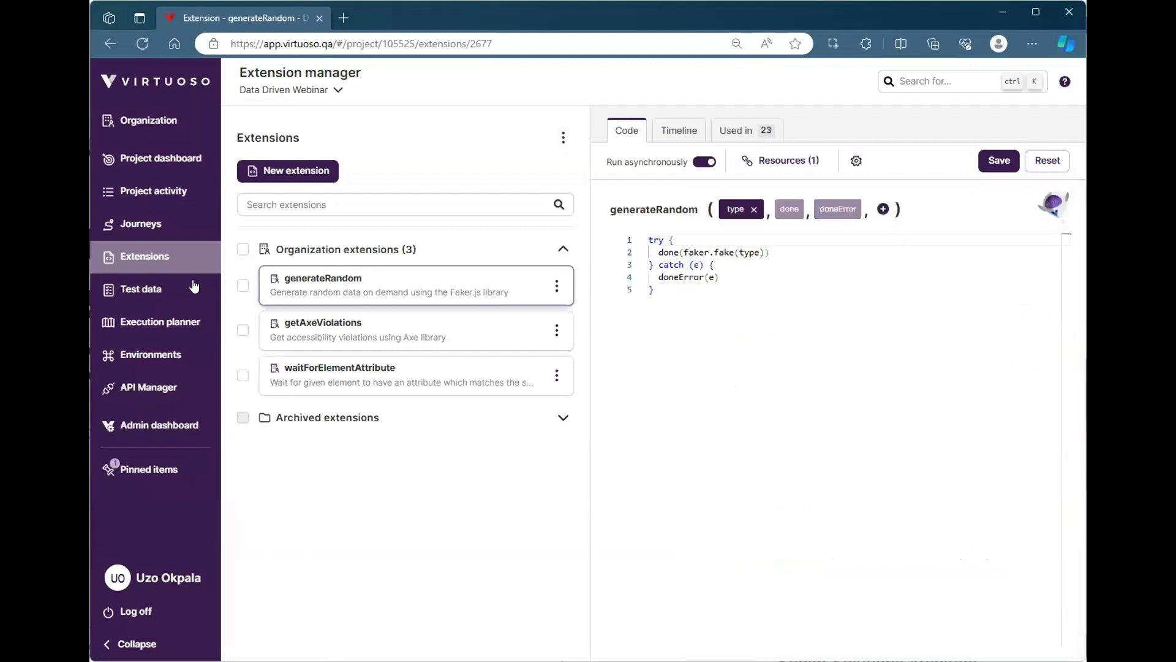
# Open the Phone Configurator journey in the Data Driving Iphone Config goal and start creating its journey summary
pyautogui.click(150, 161)
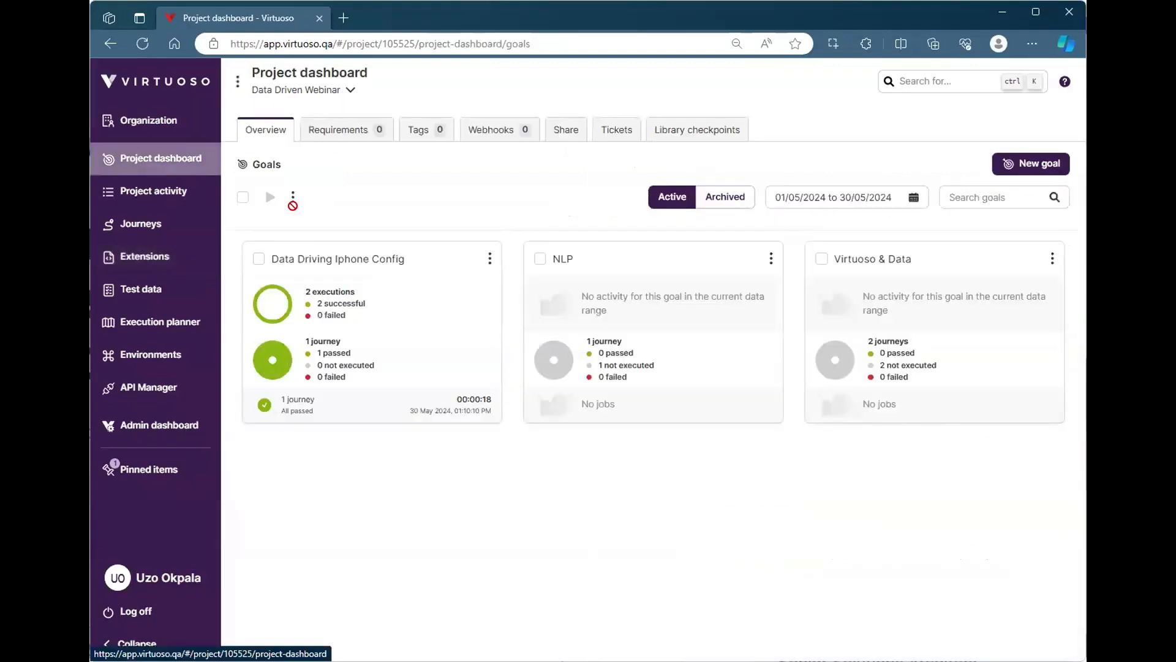
pyautogui.click(363, 262)
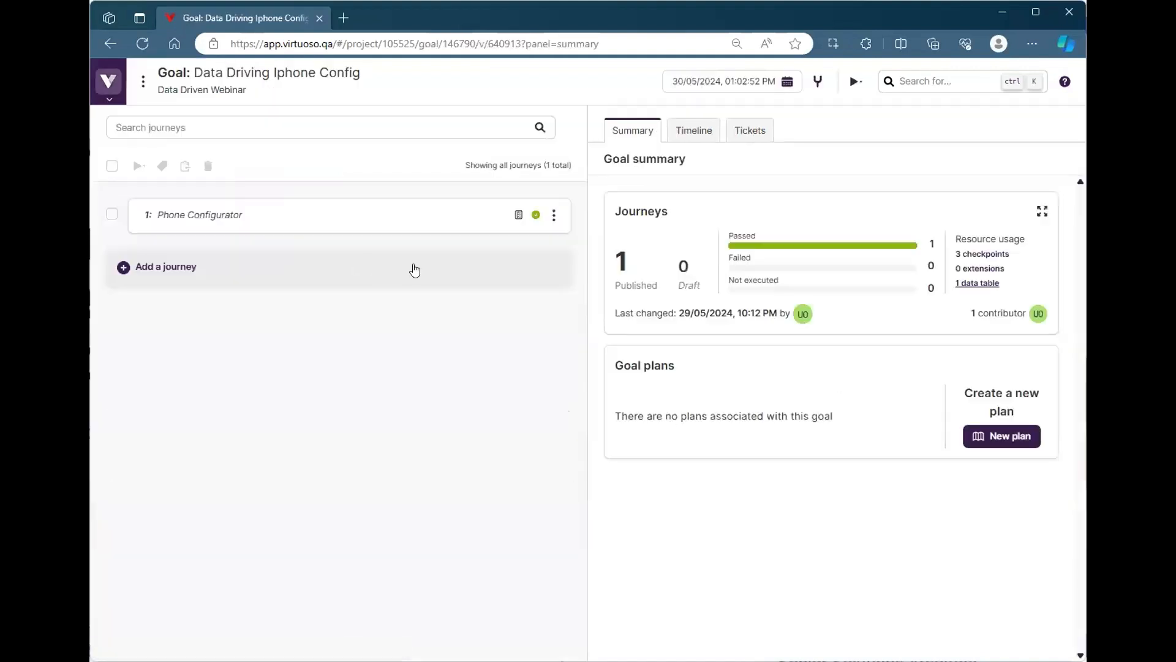
pyautogui.click(405, 221)
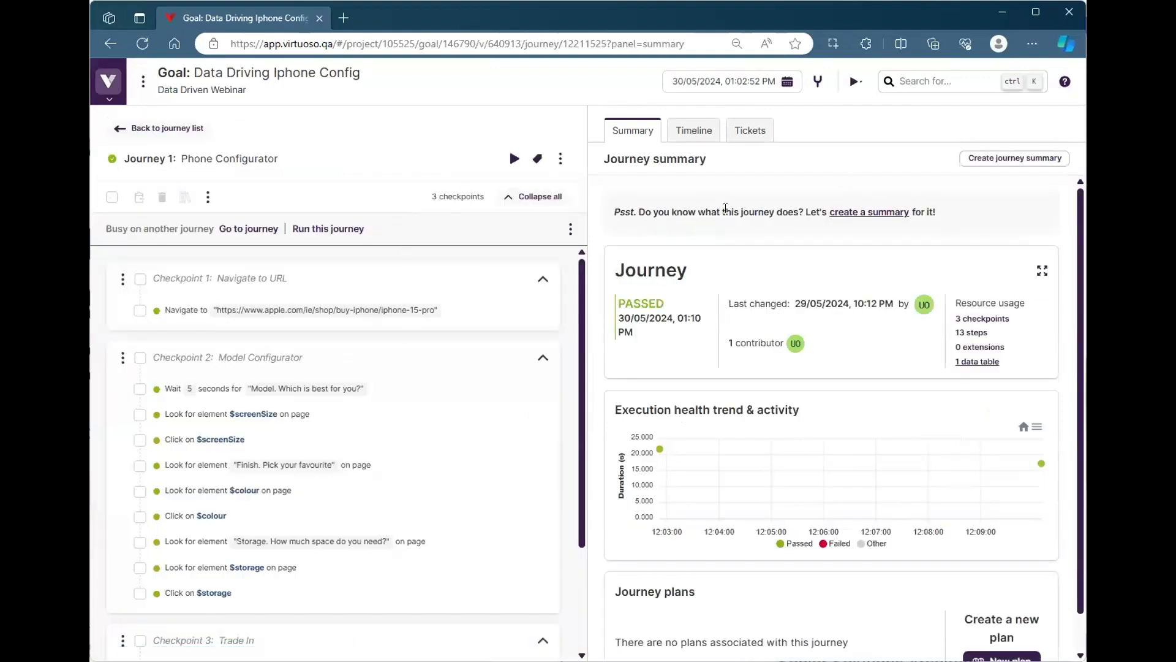
pyautogui.click(855, 218)
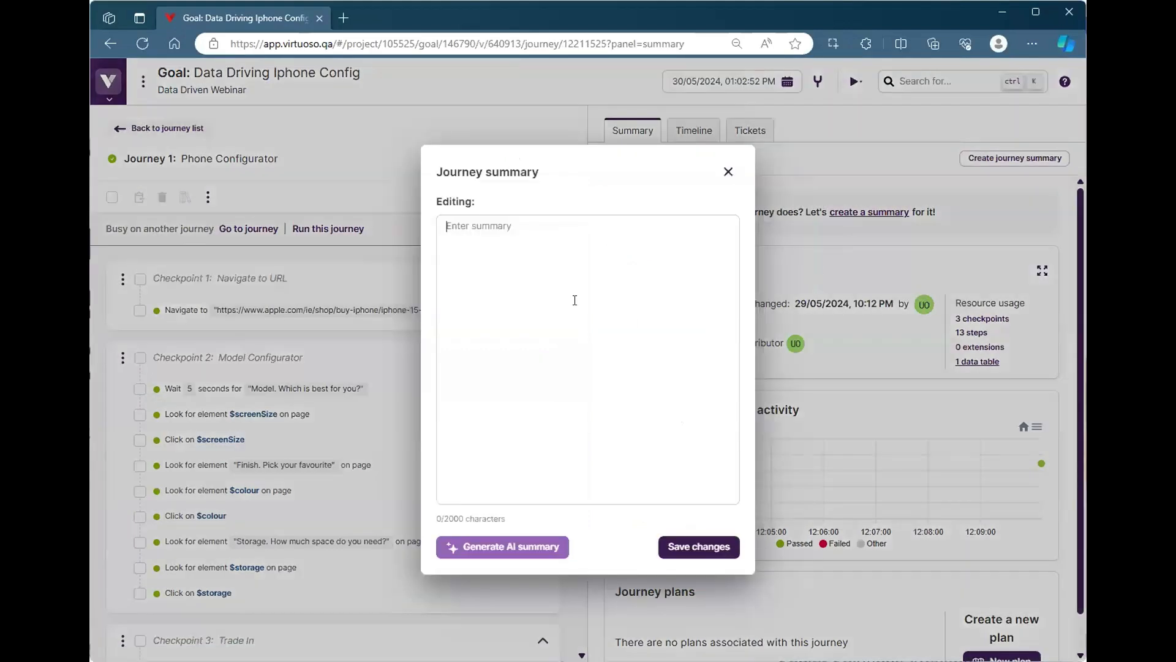
pyautogui.write('dsfhfkshfks')
pyautogui.hotkey('ctrl', 'a')
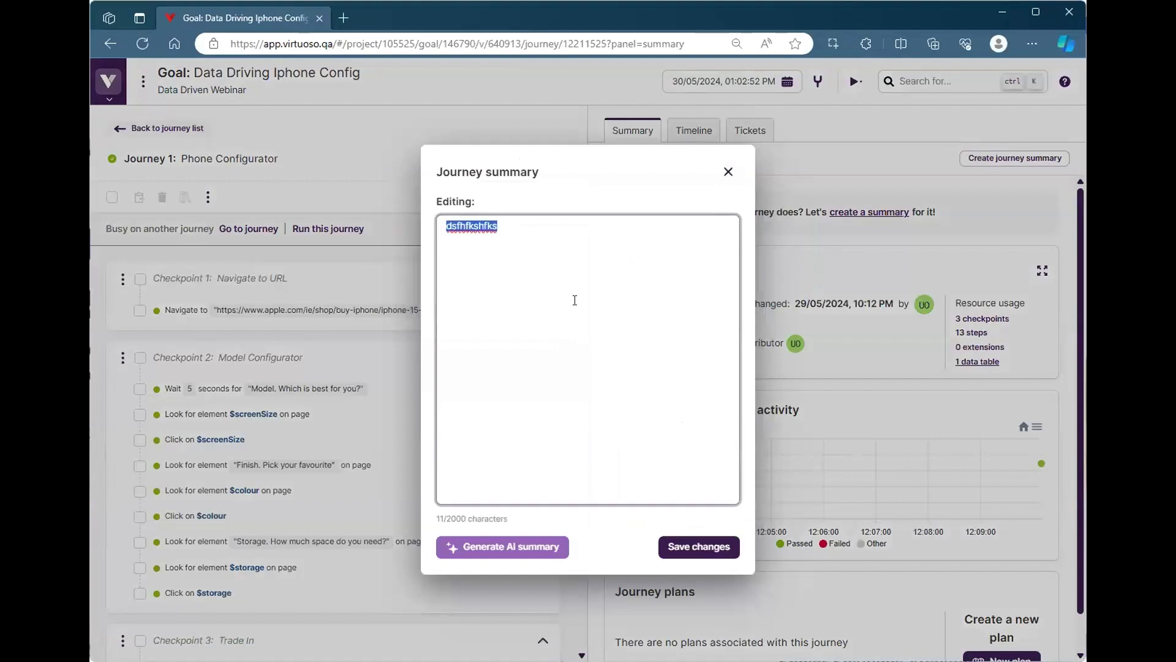
pyautogui.press('BackSpace')
# Generate and save an AI summary for the Phone Configurator journey, and expand the summary in the goal's journey list
pyautogui.click(520, 545)
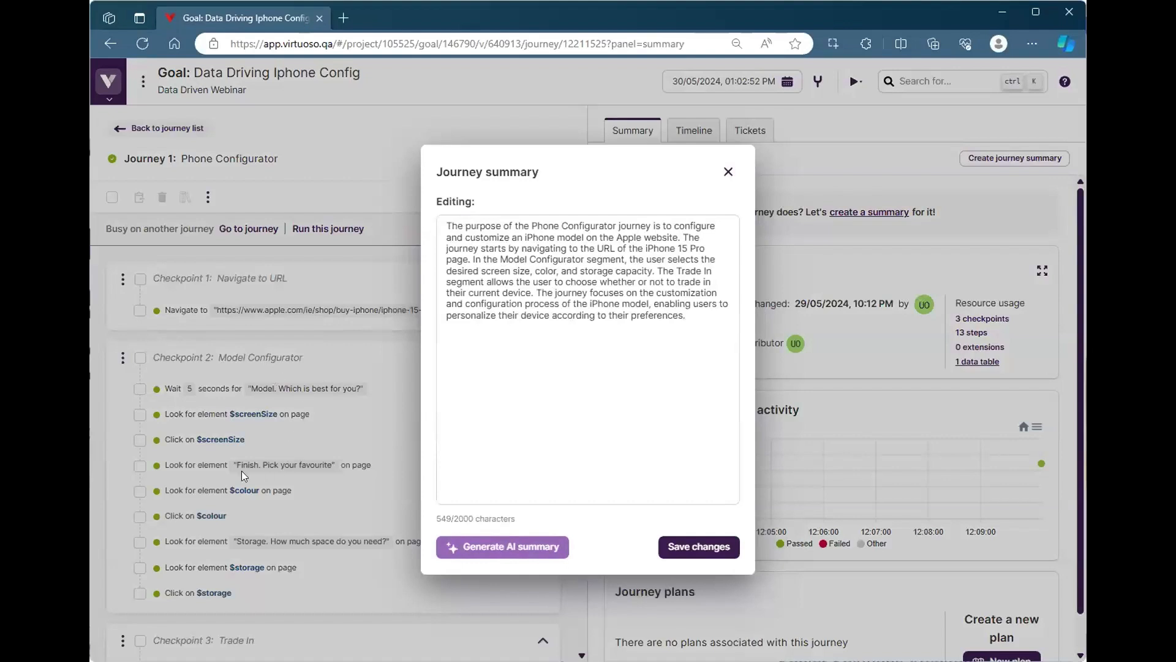
pyautogui.click(688, 546)
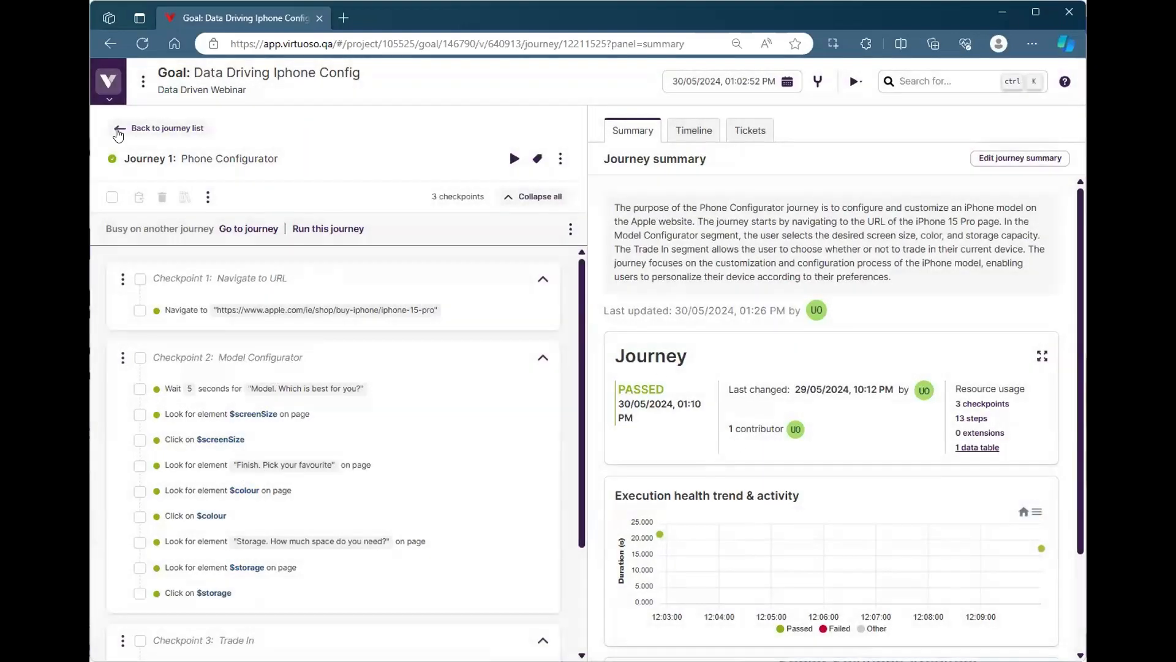
pyautogui.click(118, 130)
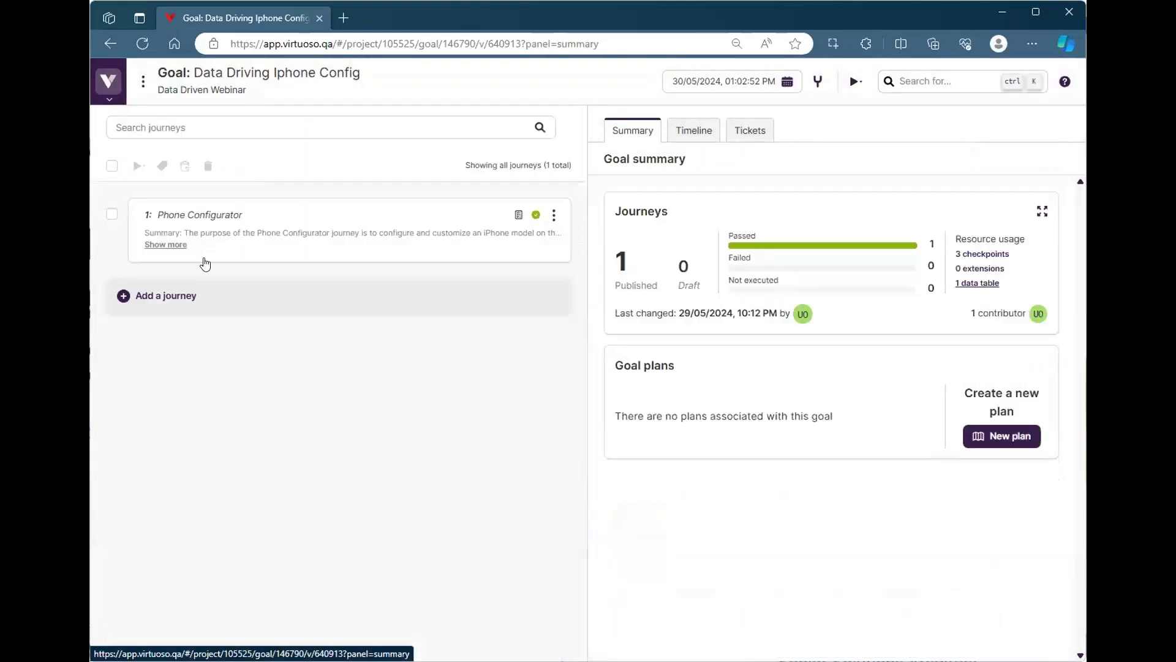
pyautogui.click(160, 248)
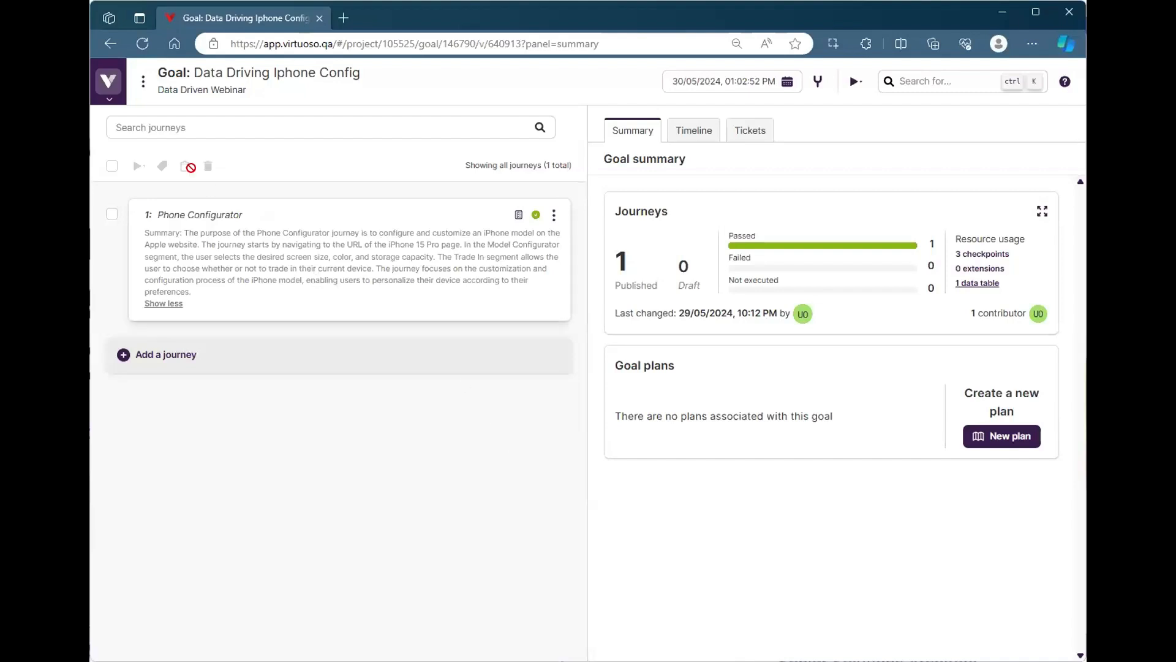
# Switch the organization dashboard to the colleague's production organization
pyautogui.click(109, 81)
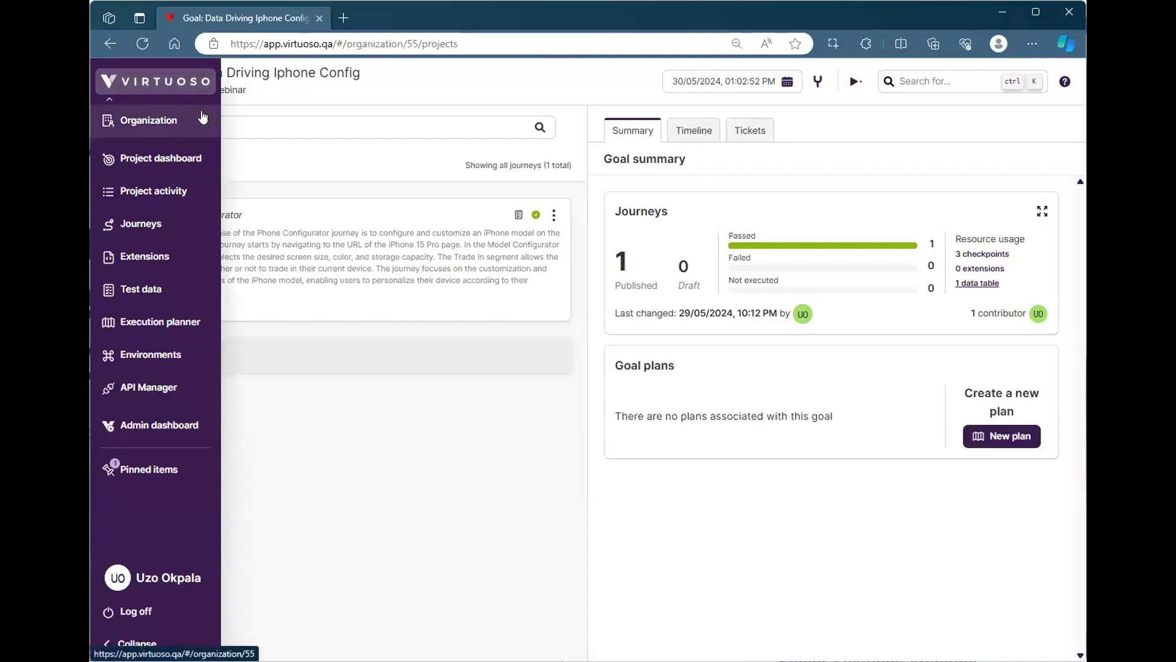
pyautogui.click(161, 125)
pyautogui.click(286, 87)
pyautogui.write('davi')
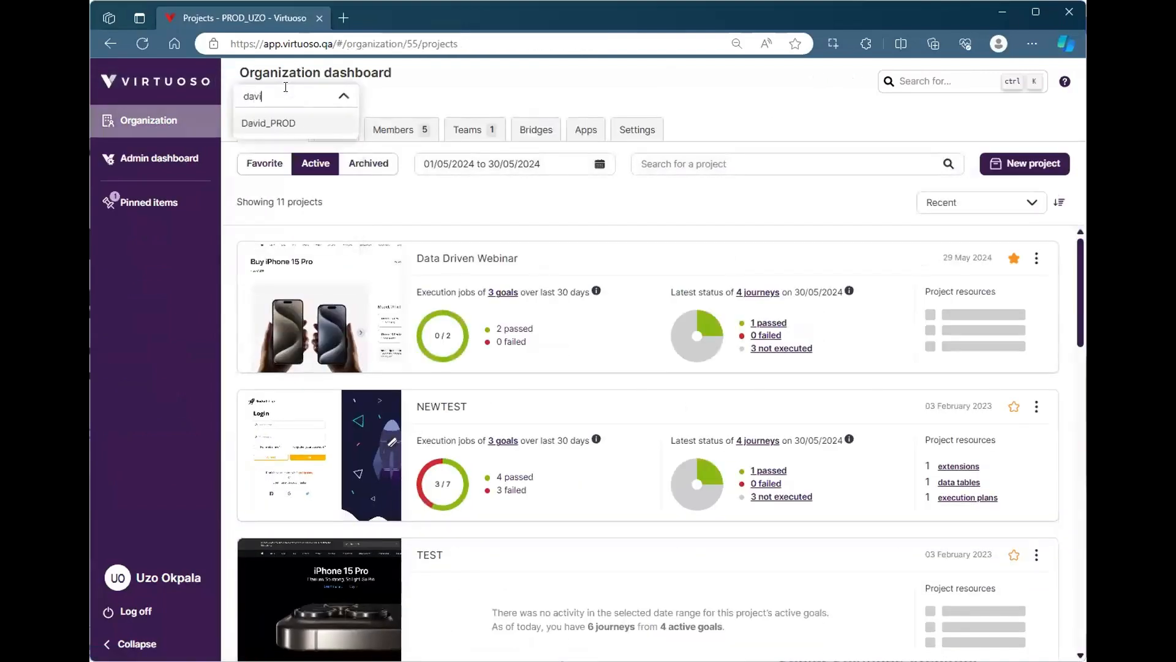
pyautogui.click(276, 121)
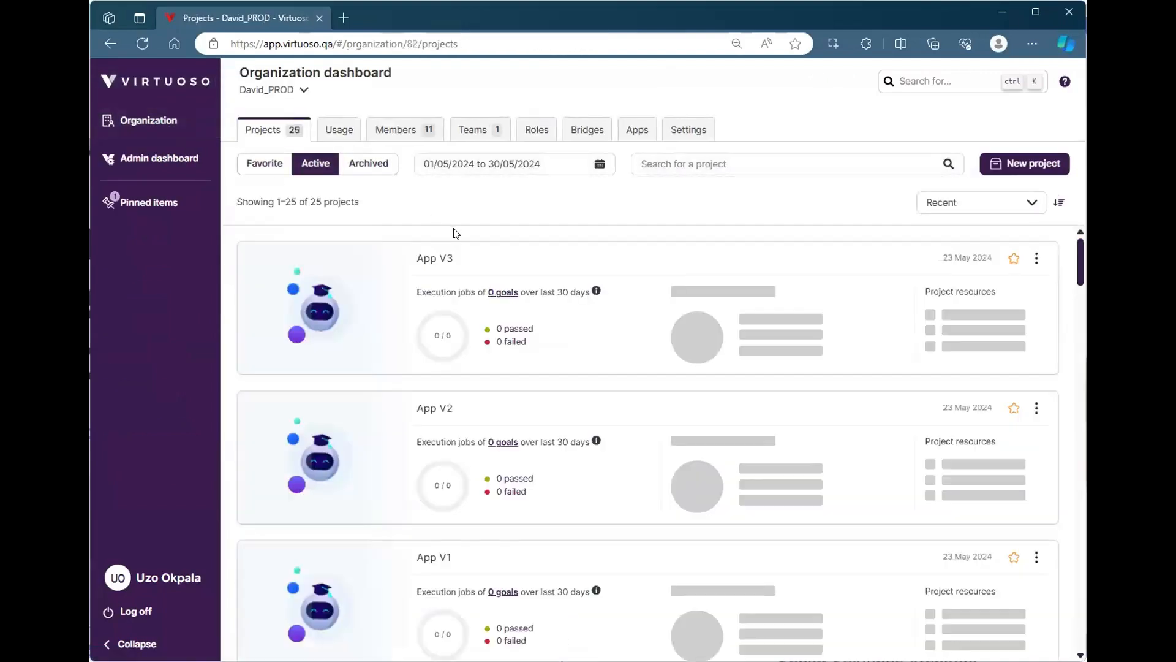
# Open the Test goal of the UO Dump project, look at its First journey, and return to the journey list
pyautogui.scroll(-5, 472, 391)
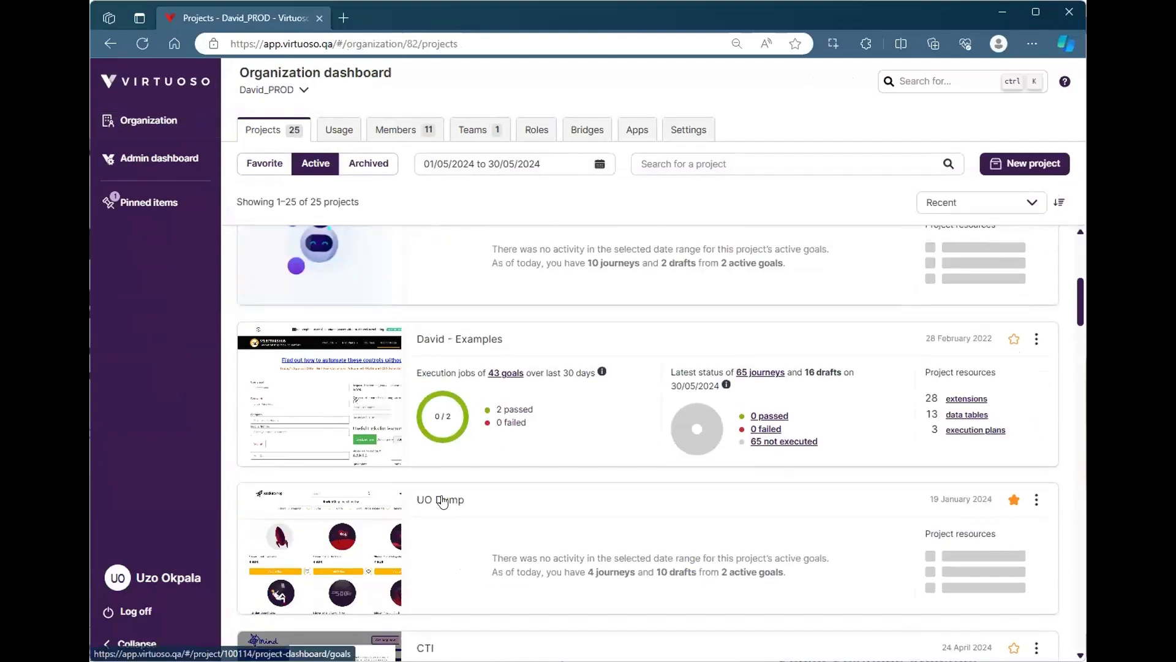
pyautogui.click(440, 497)
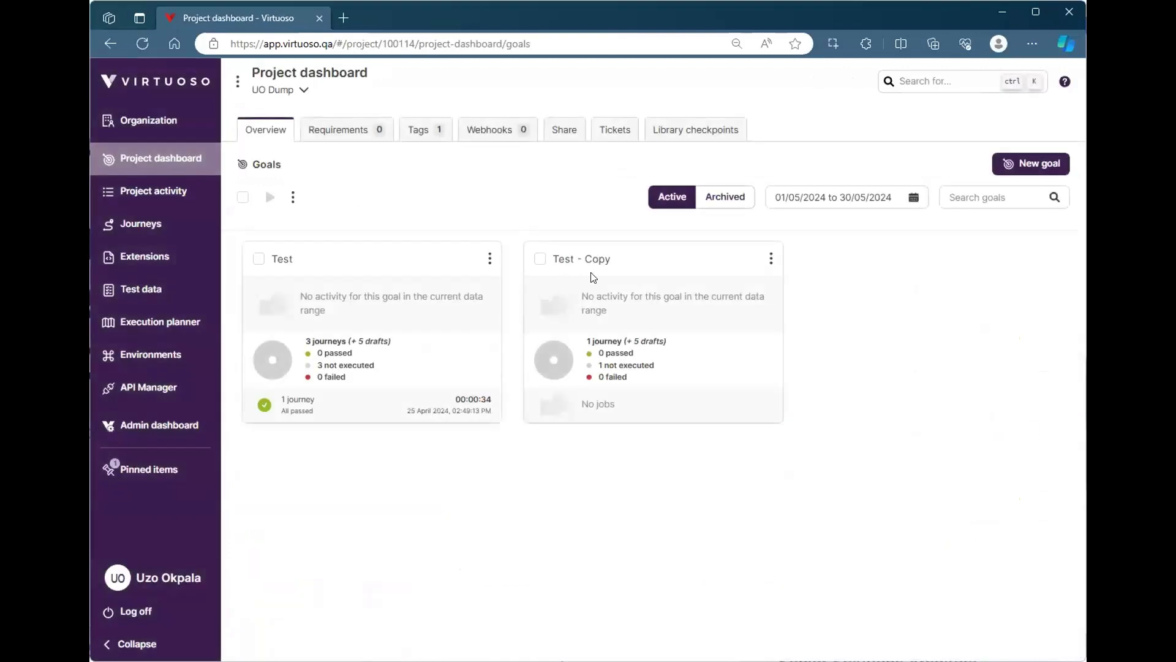
pyautogui.click(381, 260)
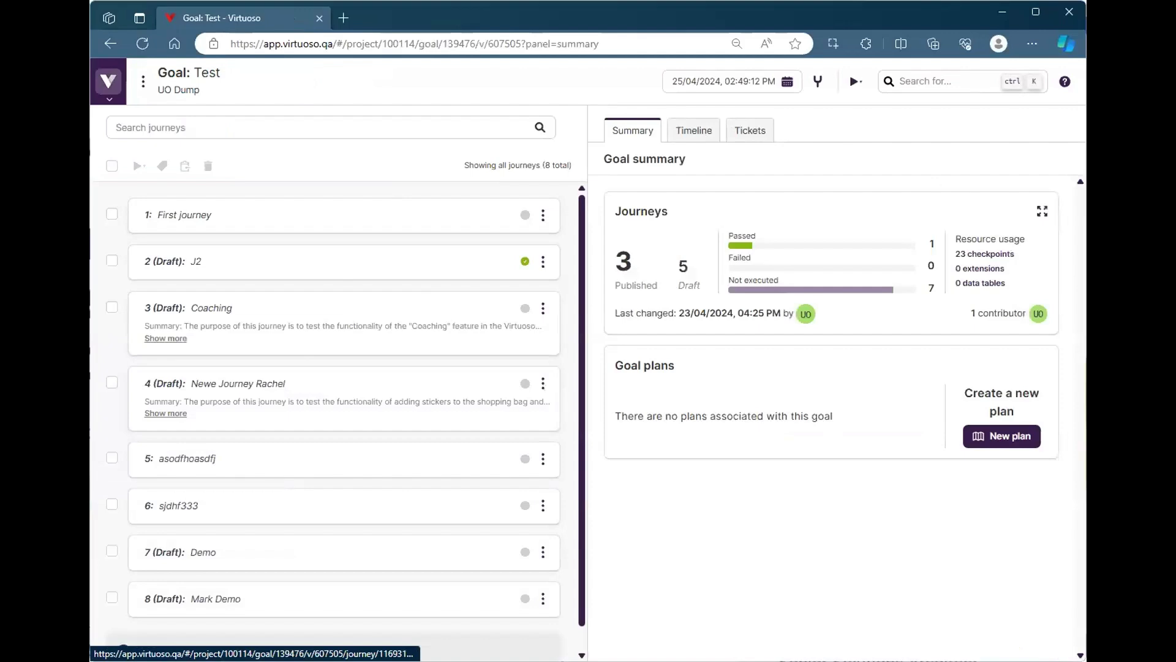
pyautogui.click(304, 219)
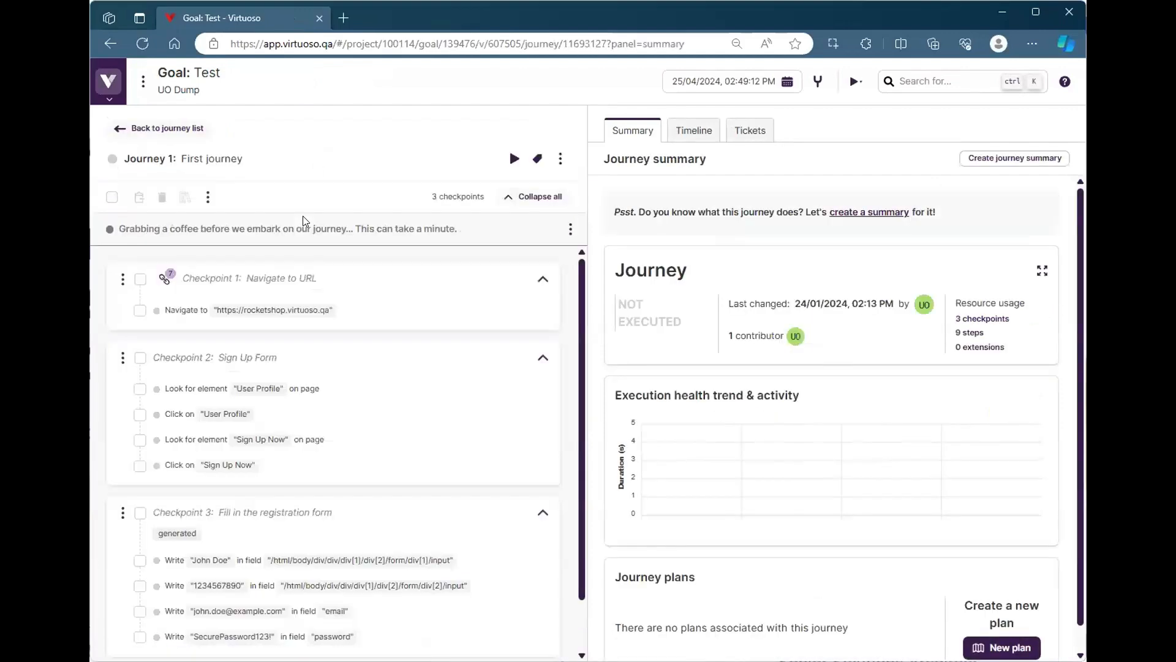
pyautogui.click(145, 129)
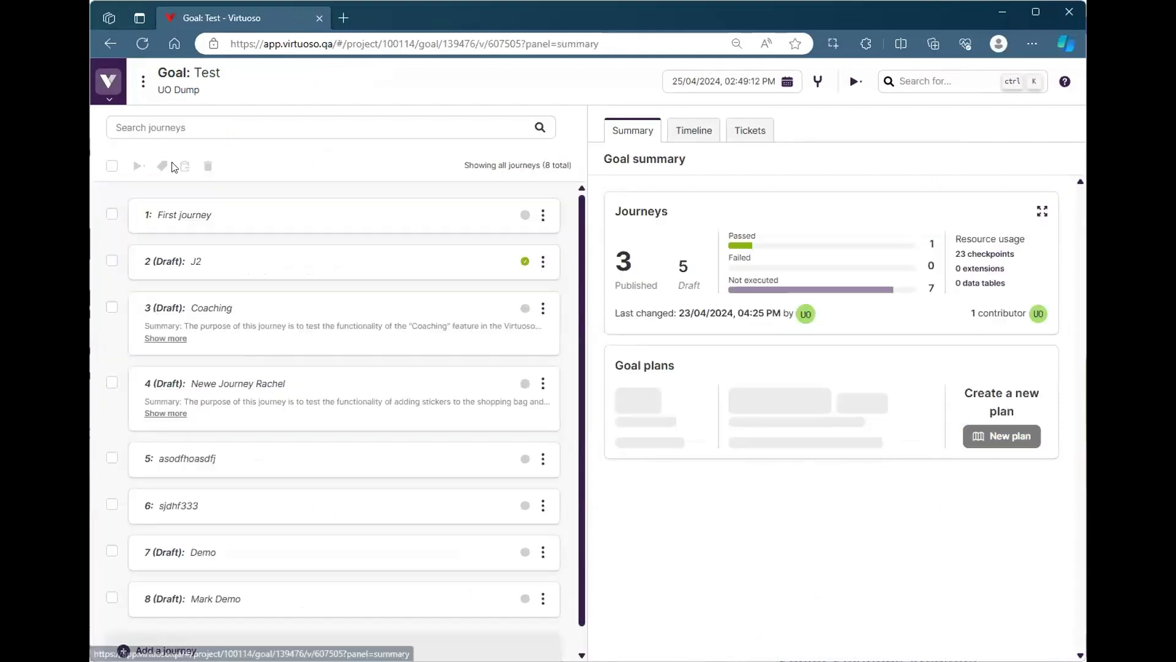
# Add a new journey titled DEMO to the Test goal
pyautogui.click(244, 631)
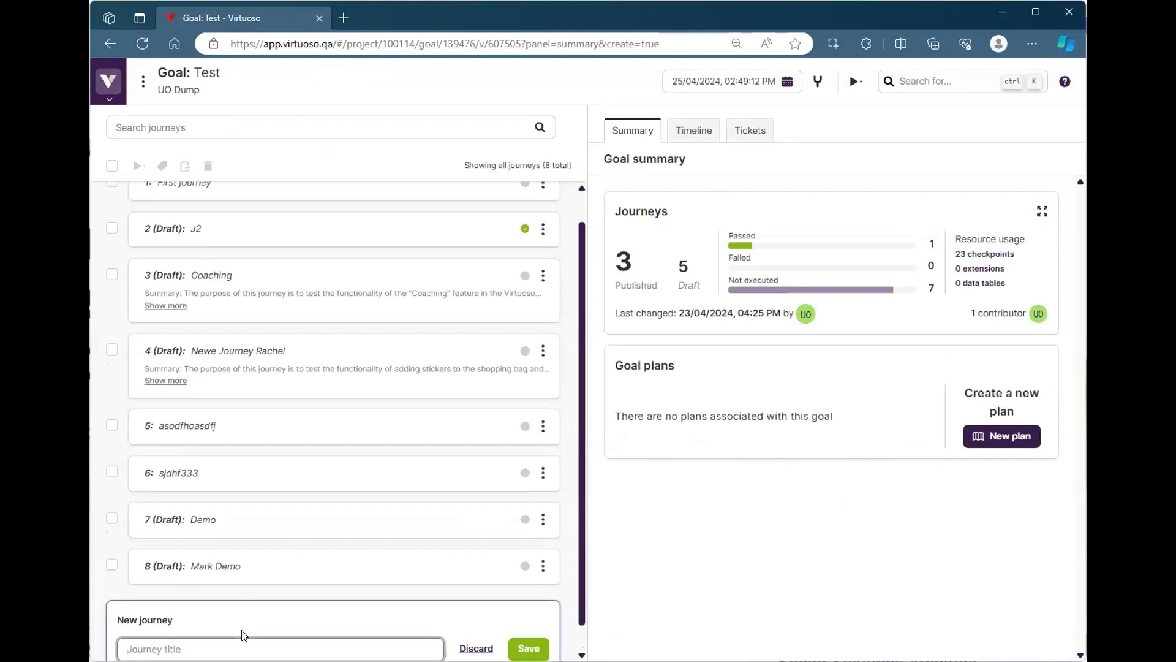
pyautogui.write('DEMO')
pyautogui.press('Return')
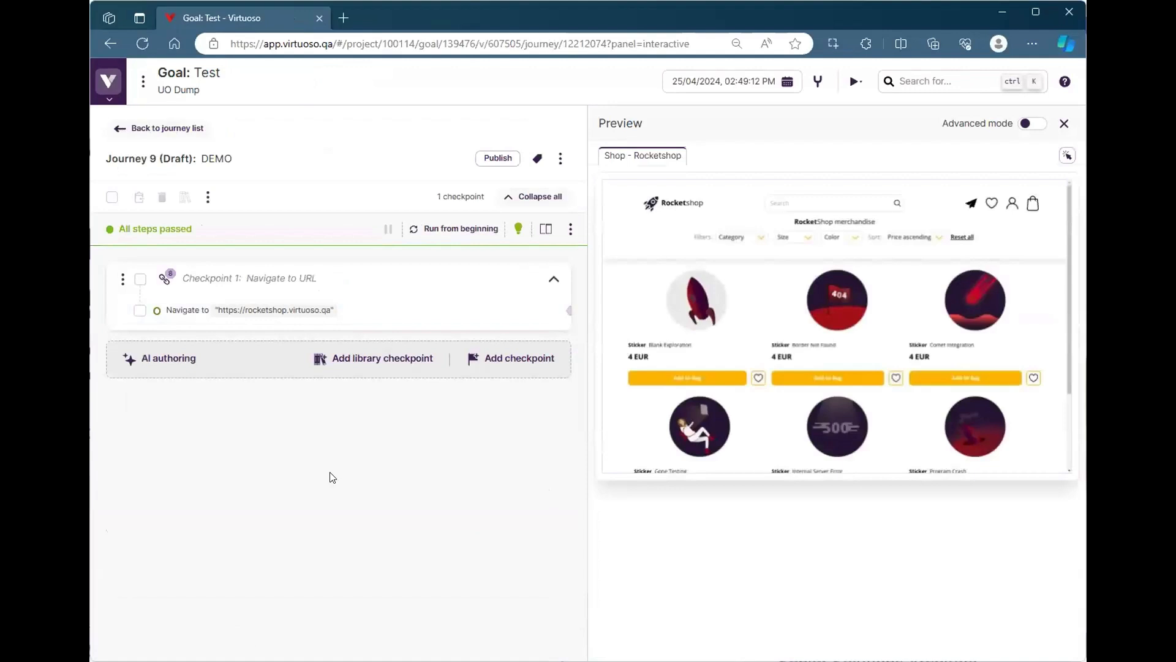
# Start AI authoring in the DEMO journey and select the first row of sticker products in the Rocketshop preview as its target area
pyautogui.click(167, 360)
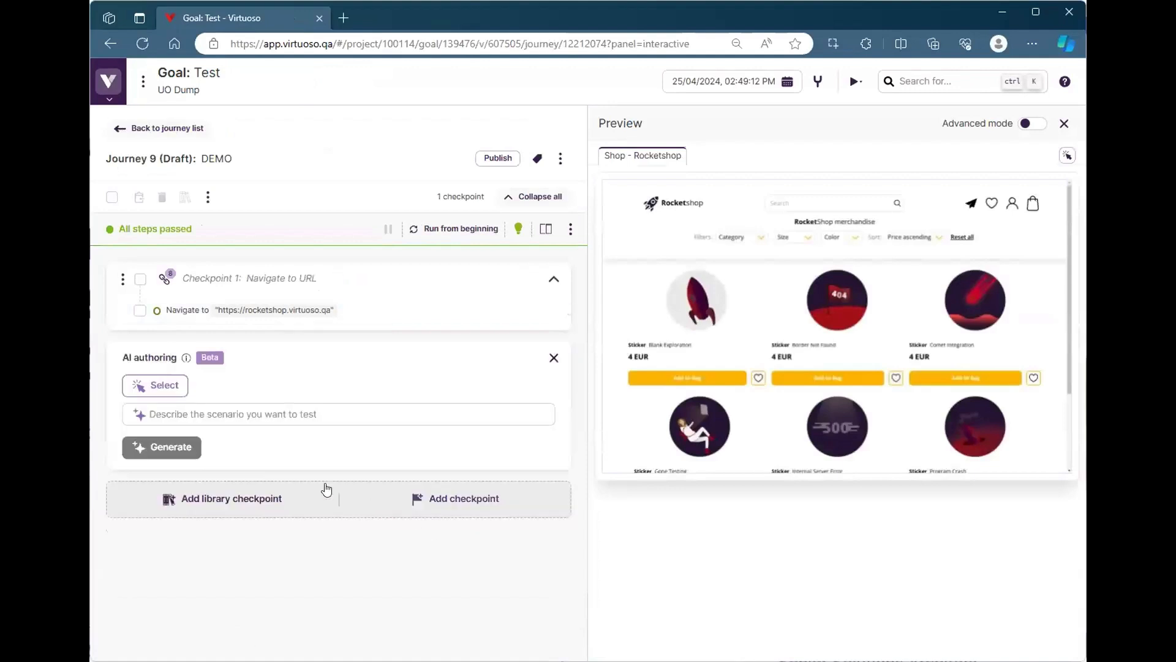
pyautogui.click(152, 386)
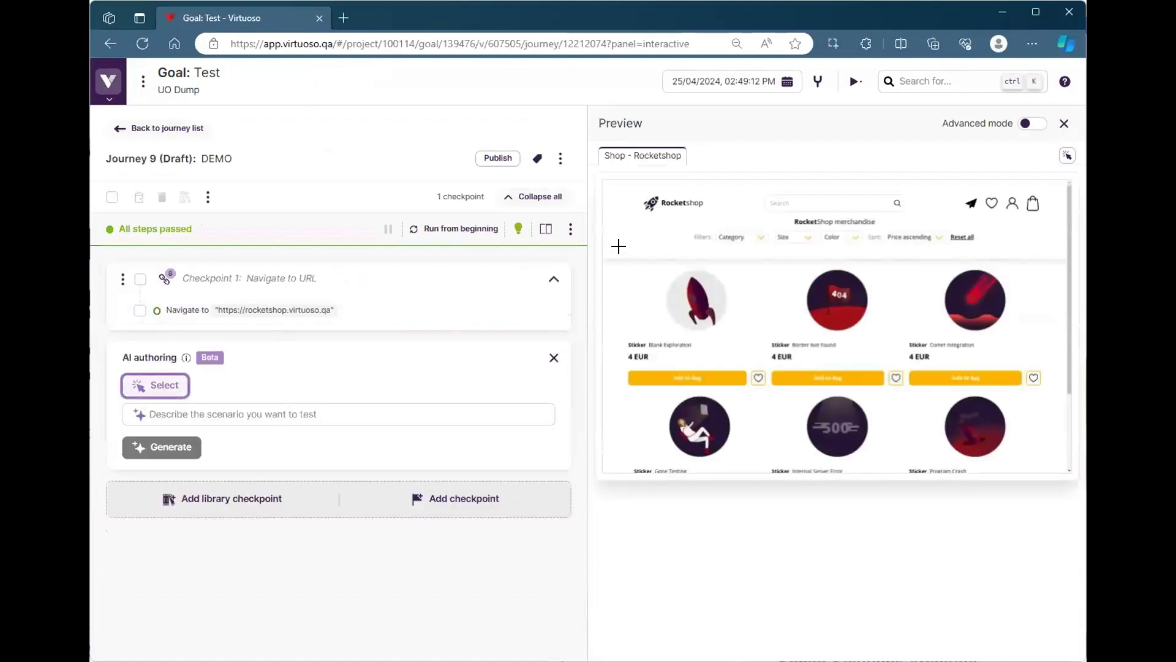
pyautogui.moveTo(620, 260); pyautogui.dragTo(1046, 396)
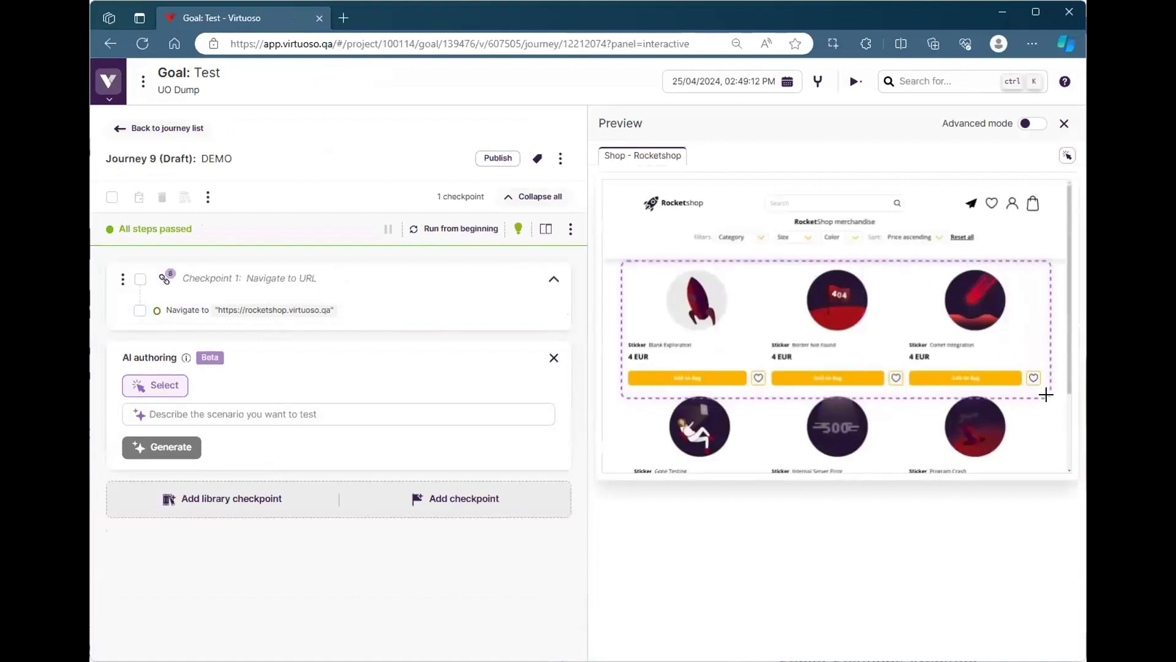
# Generate AI test steps from the scenario "Select comet integration and add to bag" and add them to the journey
pyautogui.click(240, 415)
pyautogui.write('Selec')
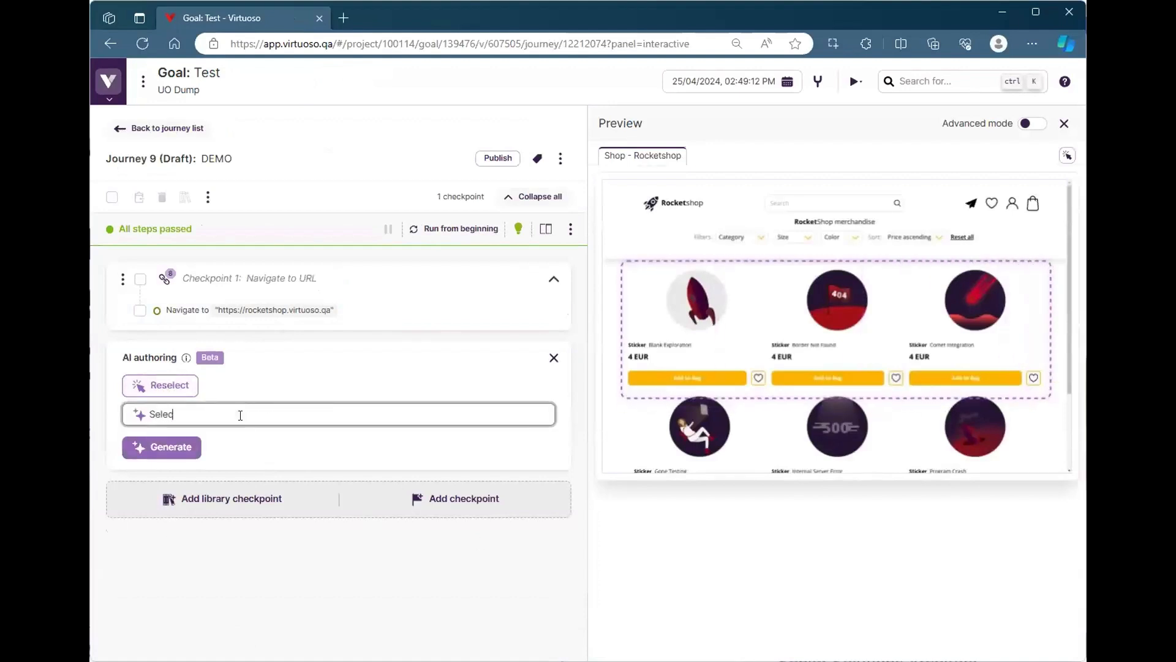
pyautogui.write('t comet integration and add to bag')
pyautogui.click(167, 448)
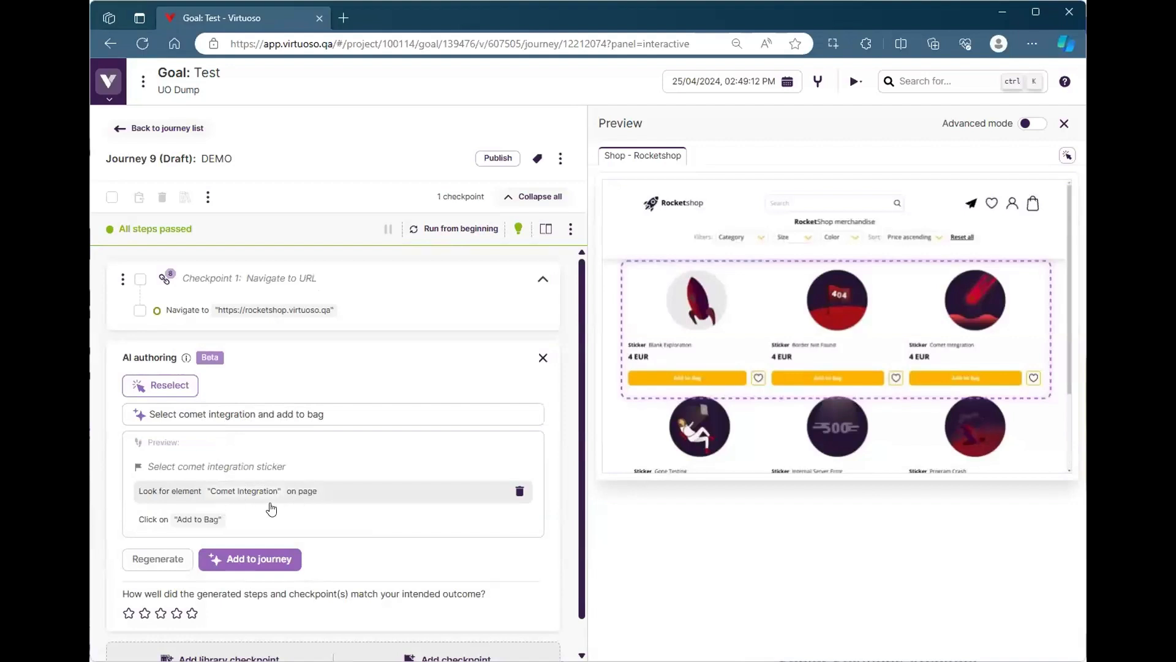
pyautogui.click(244, 560)
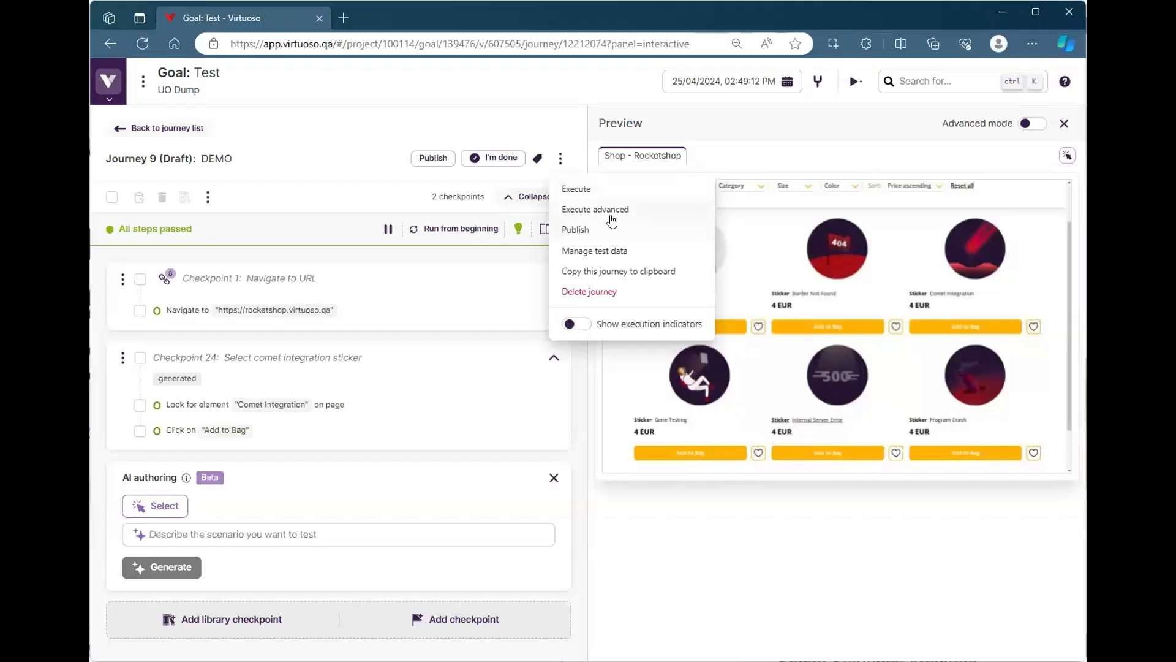
# Enable cross browser execution in the journey's advanced execution settings and choose Windows 10 as the operating system
pyautogui.click(613, 211)
pyautogui.click(365, 375)
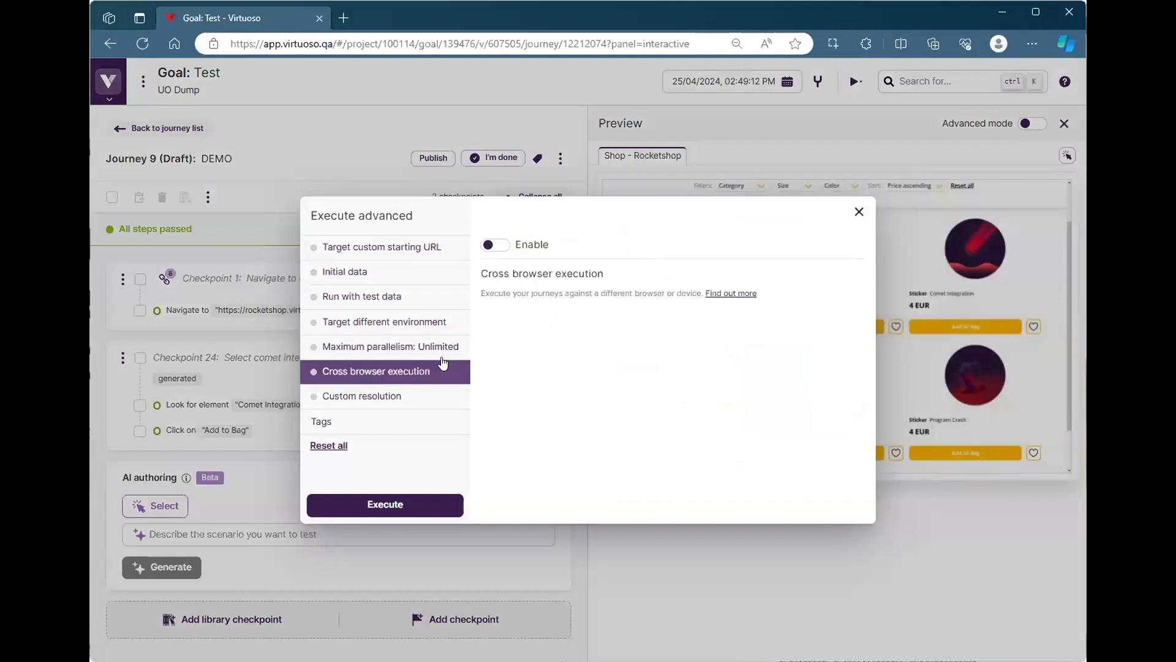
pyautogui.click(499, 246)
pyautogui.click(647, 343)
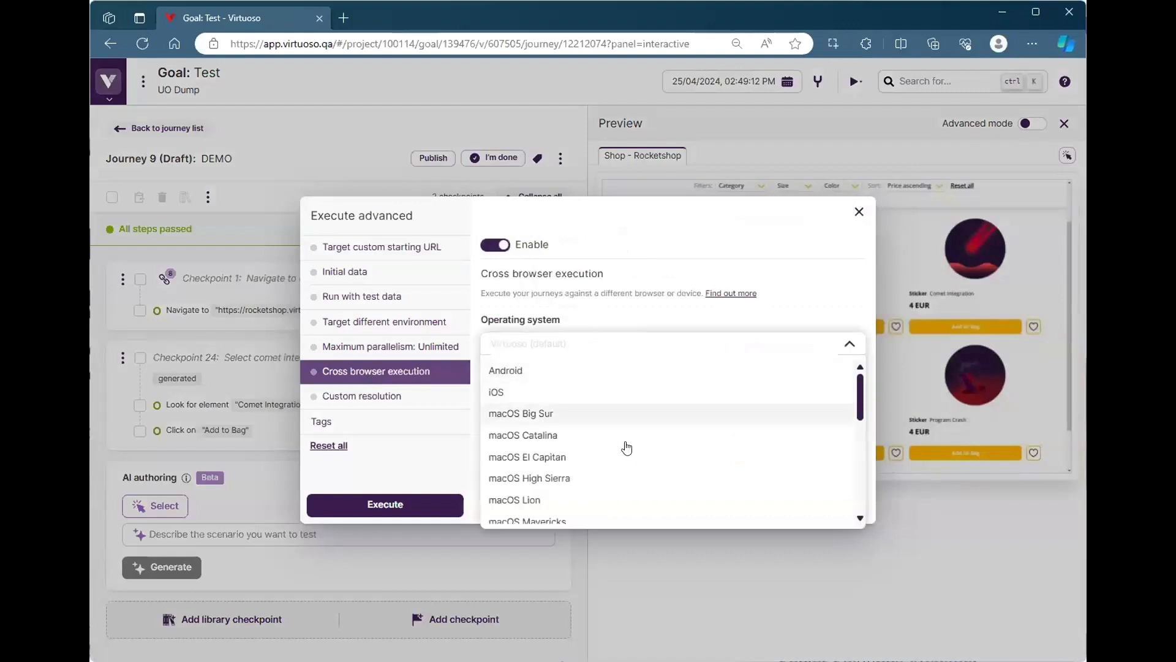
pyautogui.scroll(-5, 625, 436)
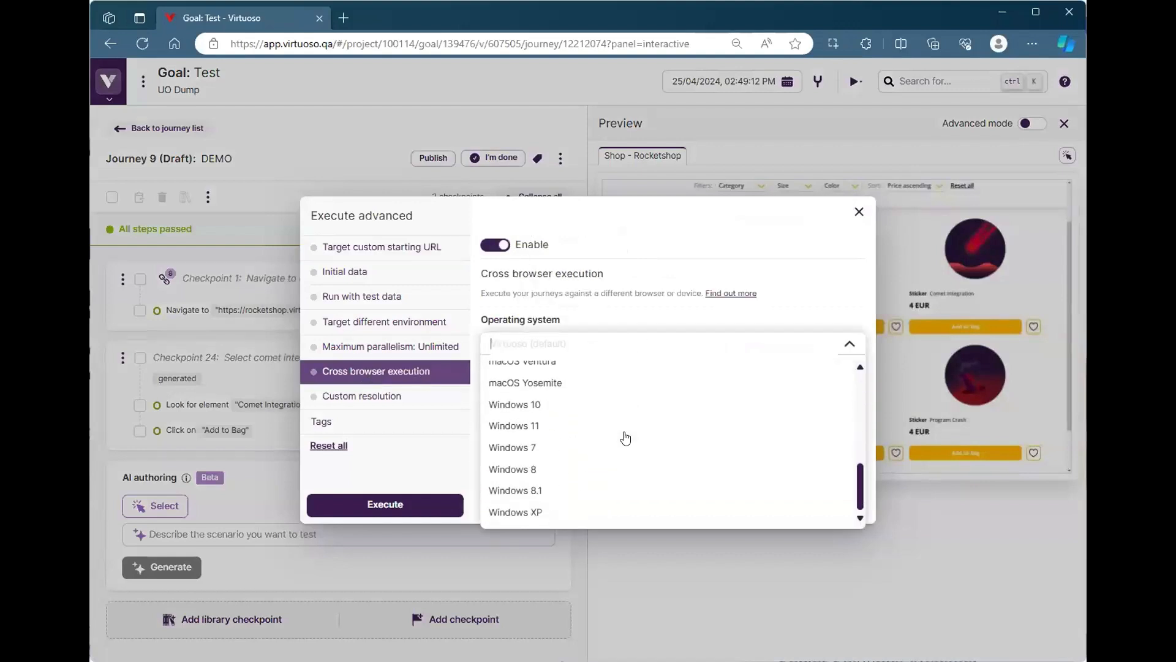
pyautogui.scroll(5, 622, 395)
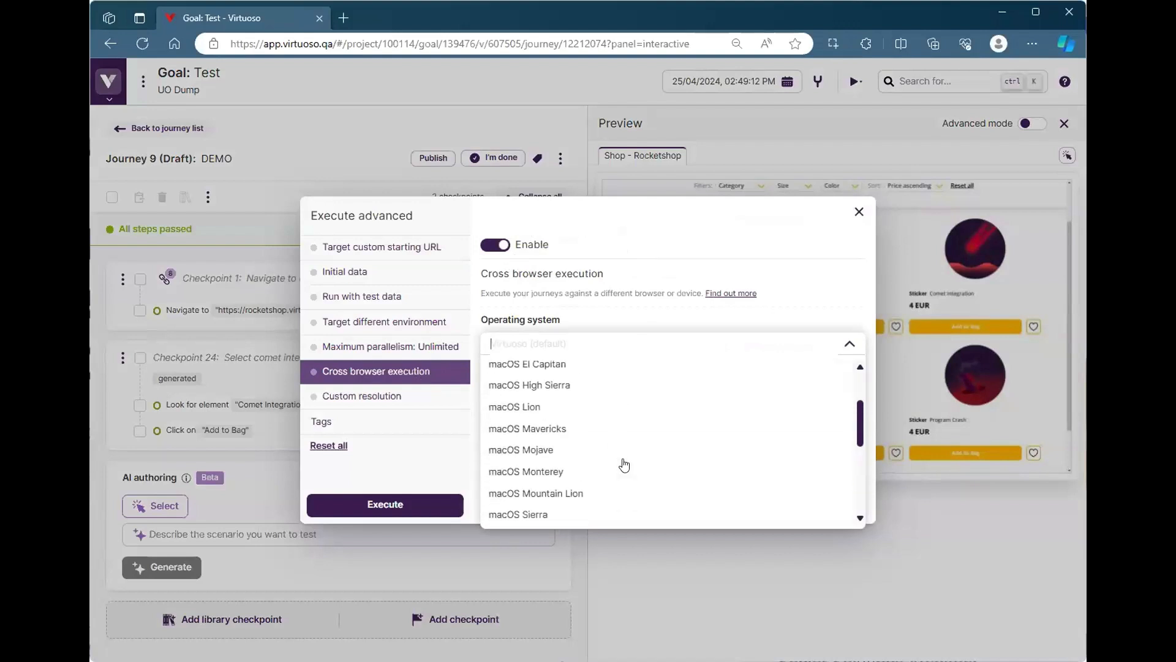
pyautogui.scroll(-5, 619, 421)
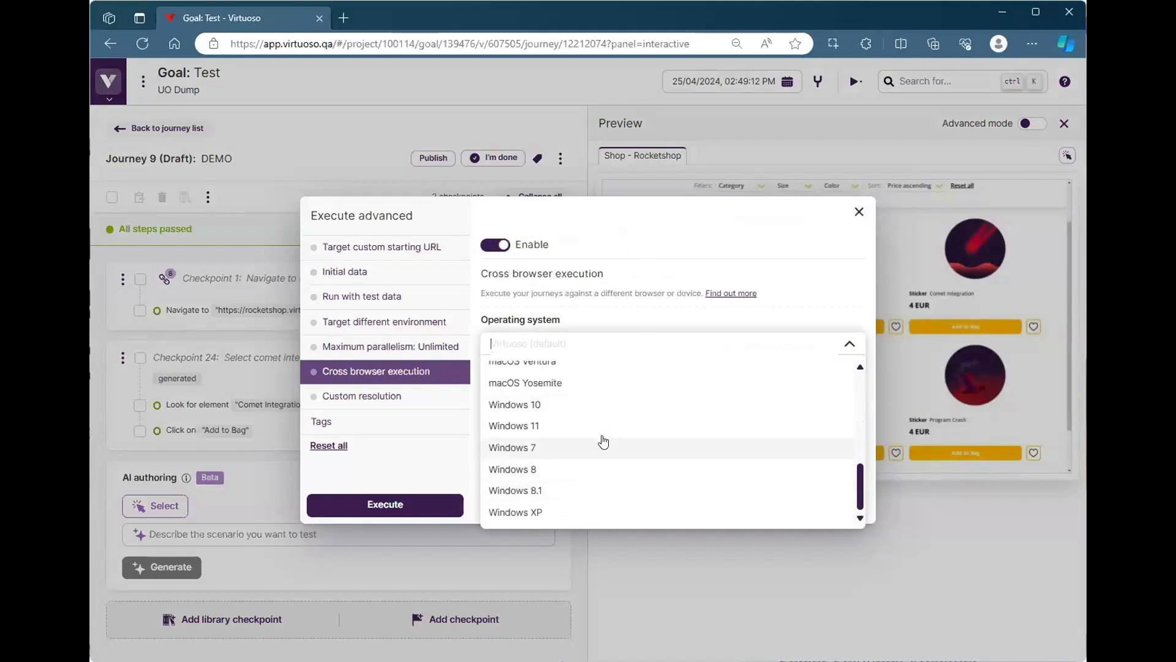
pyautogui.click(638, 403)
# Look through the browser and version choices offered for Windows 10
pyautogui.click(632, 384)
pyautogui.click(635, 422)
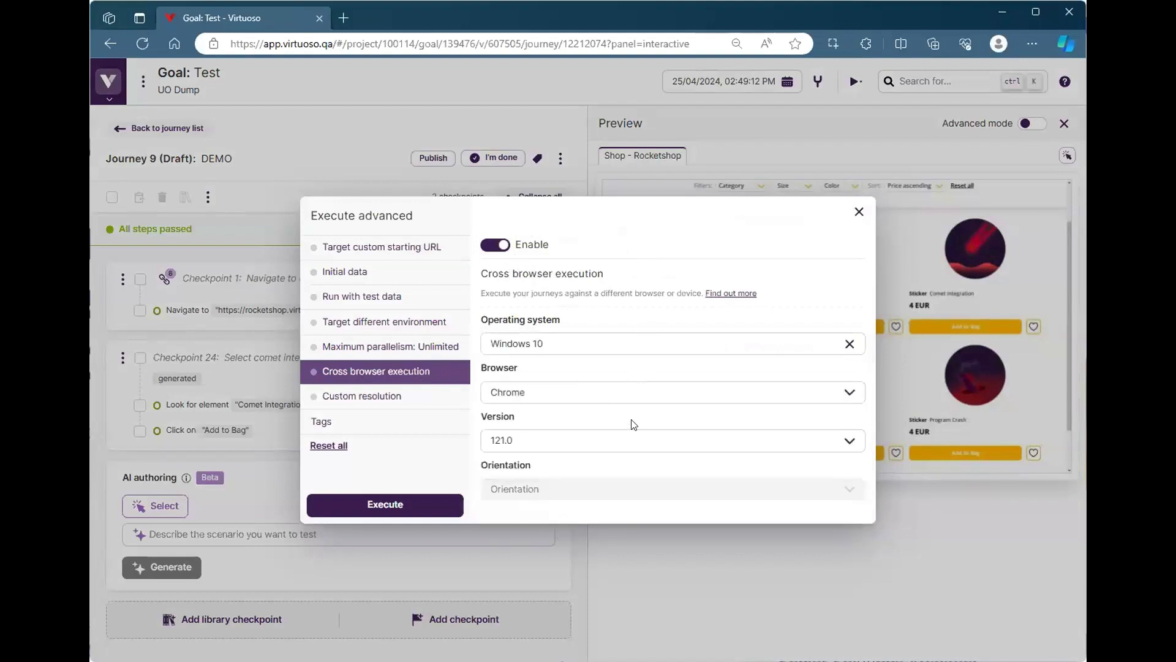
pyautogui.click(638, 435)
pyautogui.click(647, 418)
# Try Android as the cross browser operating system and view its device orientation choices, then disable cross browser execution and leave the settings without executing
pyautogui.click(598, 351)
pyautogui.scroll(5, 578, 398)
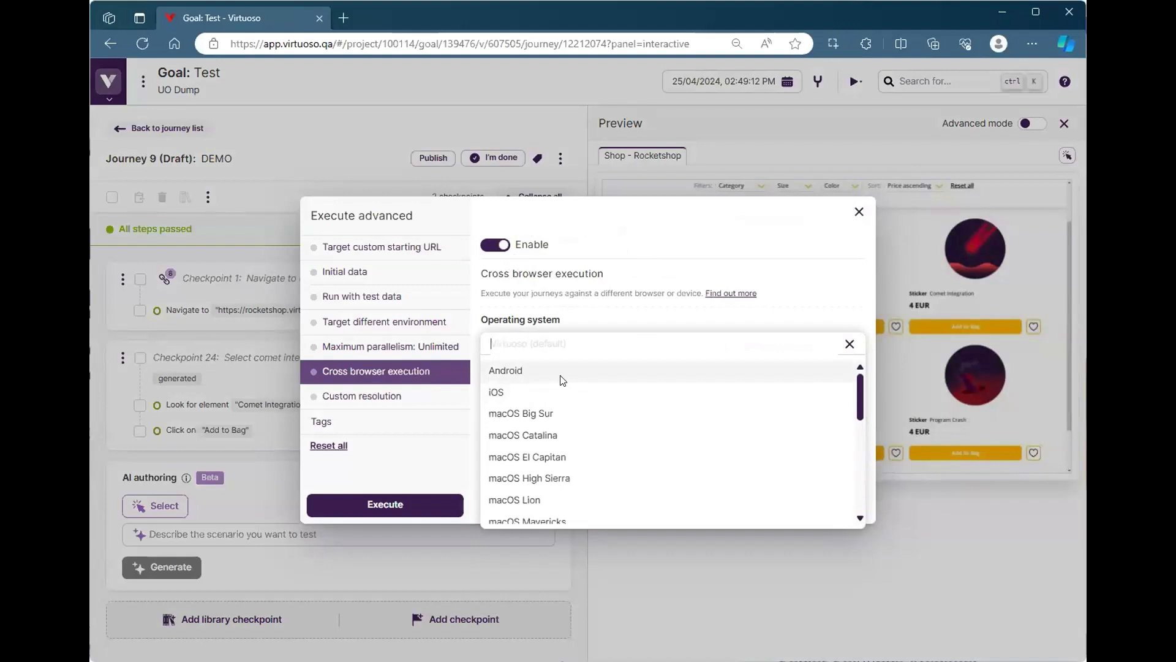
pyautogui.click(562, 380)
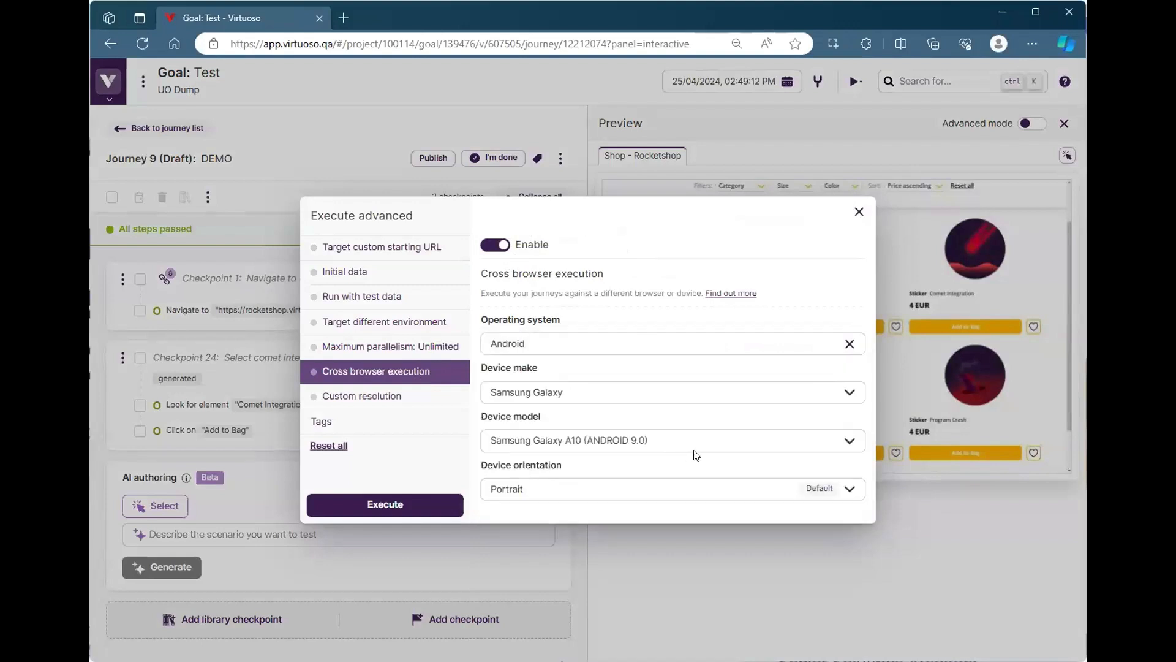
pyautogui.click(697, 487)
pyautogui.click(805, 303)
pyautogui.click(494, 246)
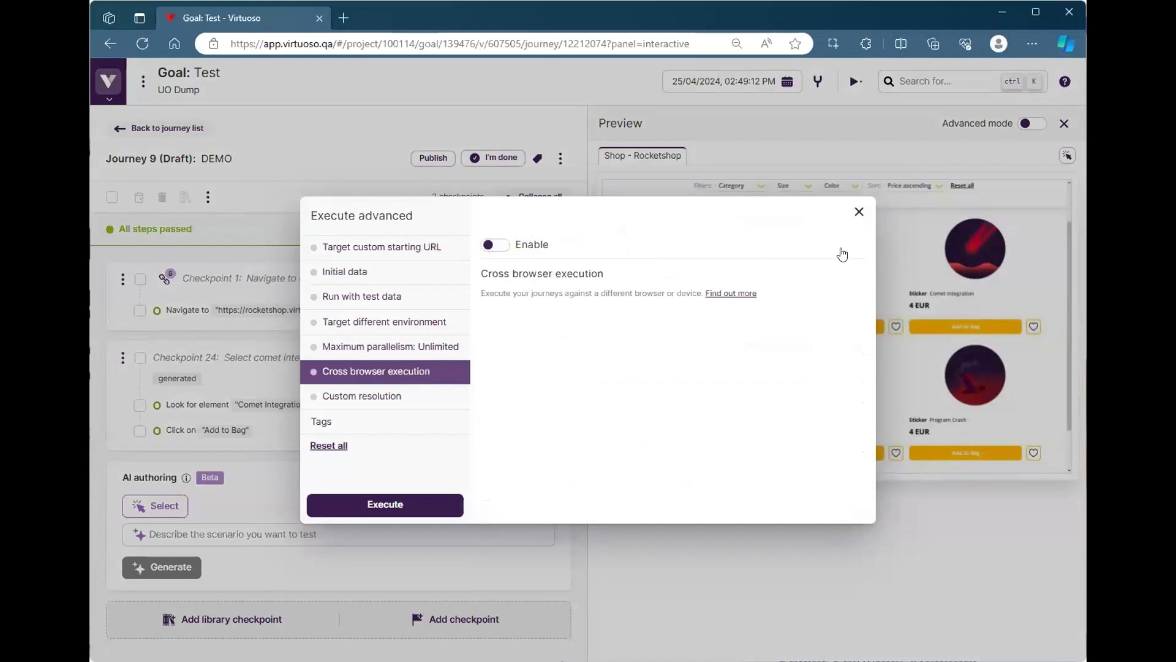
pyautogui.click(859, 211)
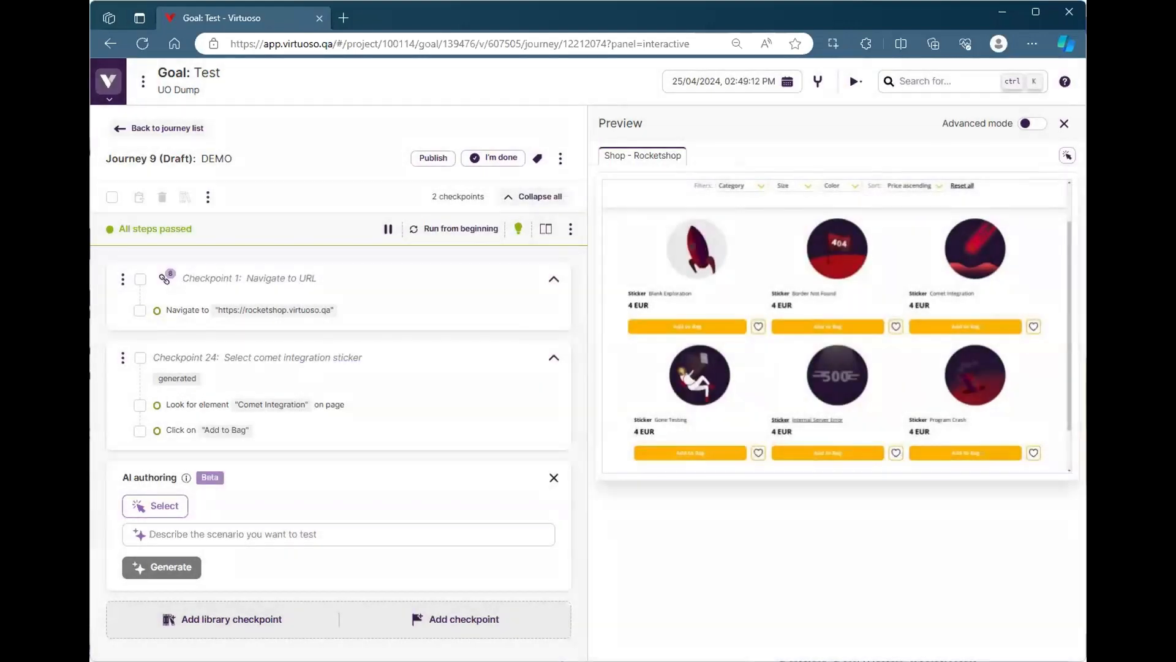